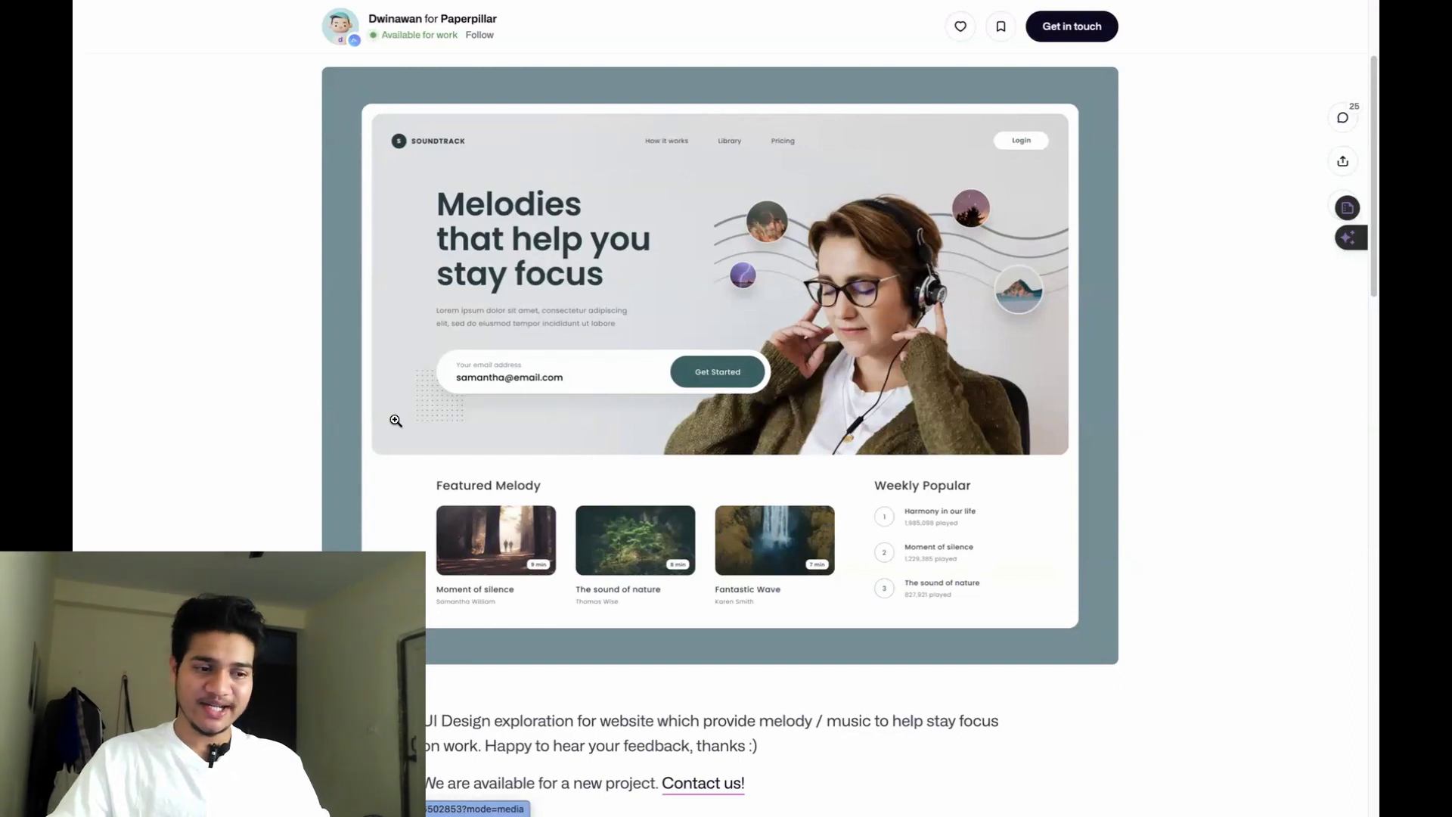
Save the Soundtrack shot image to Downloads as demo.png, then exit full-screen browsing.
right_click(646, 307)
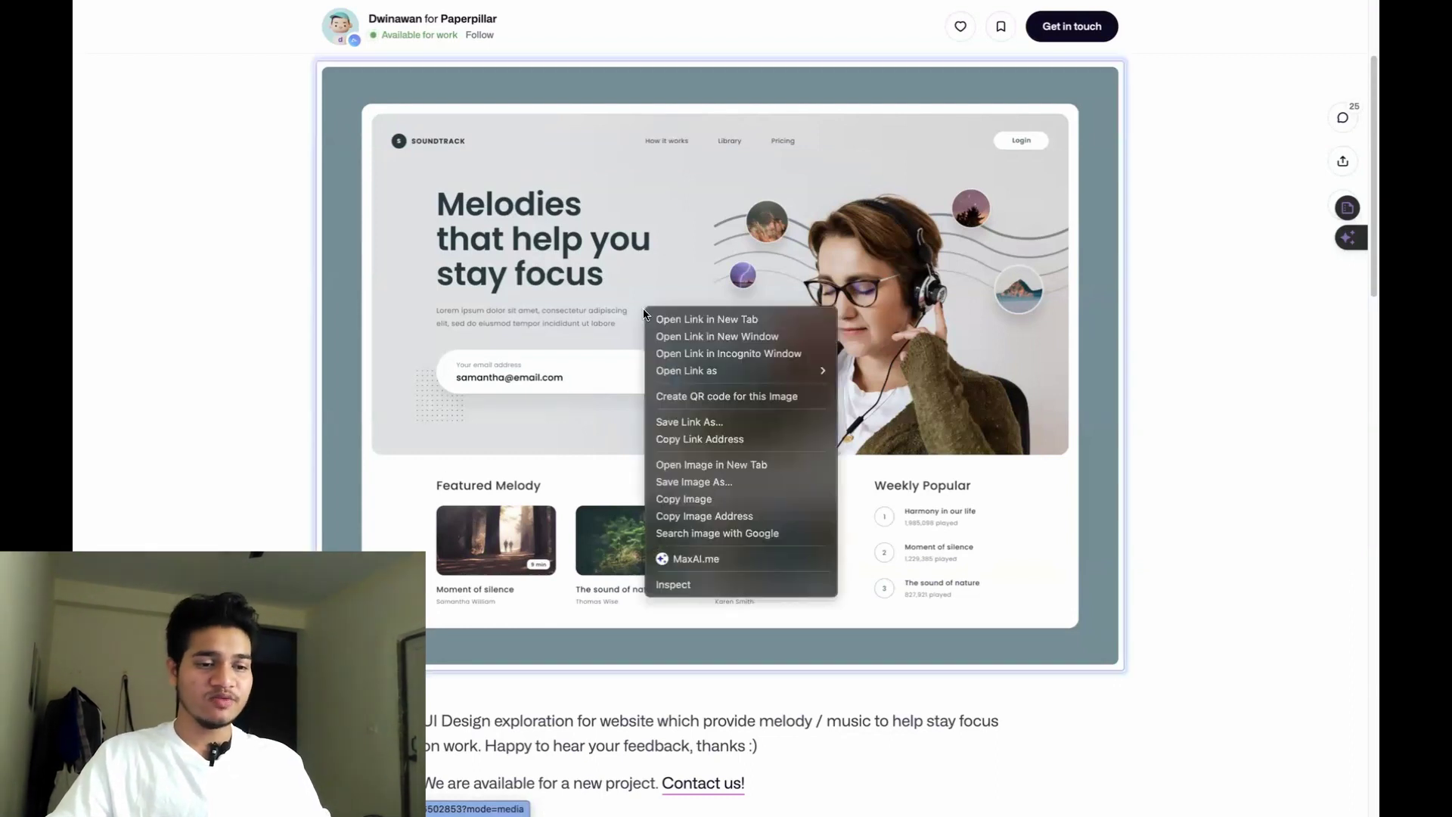
left_click(719, 464)
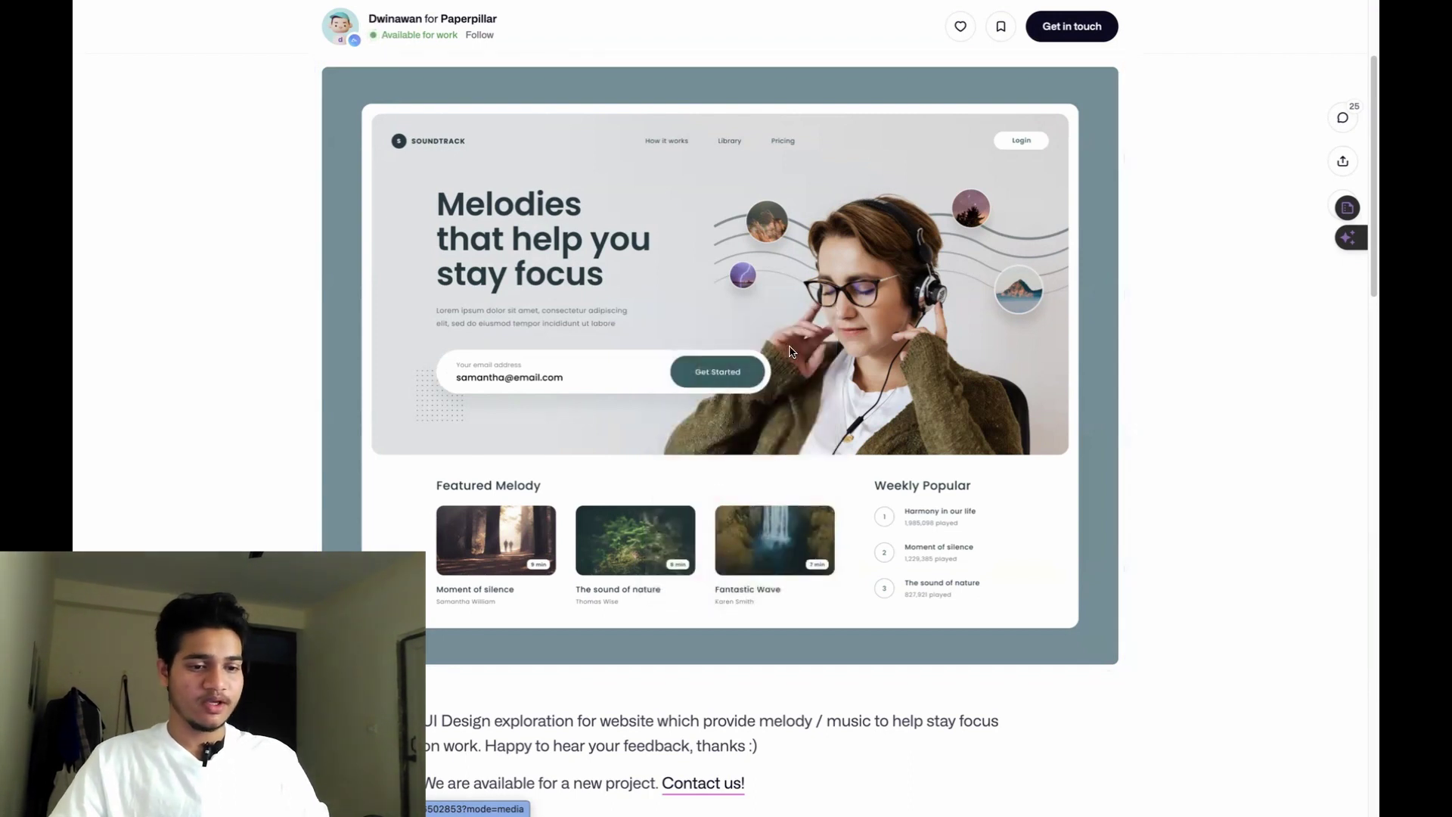
key("super+s")
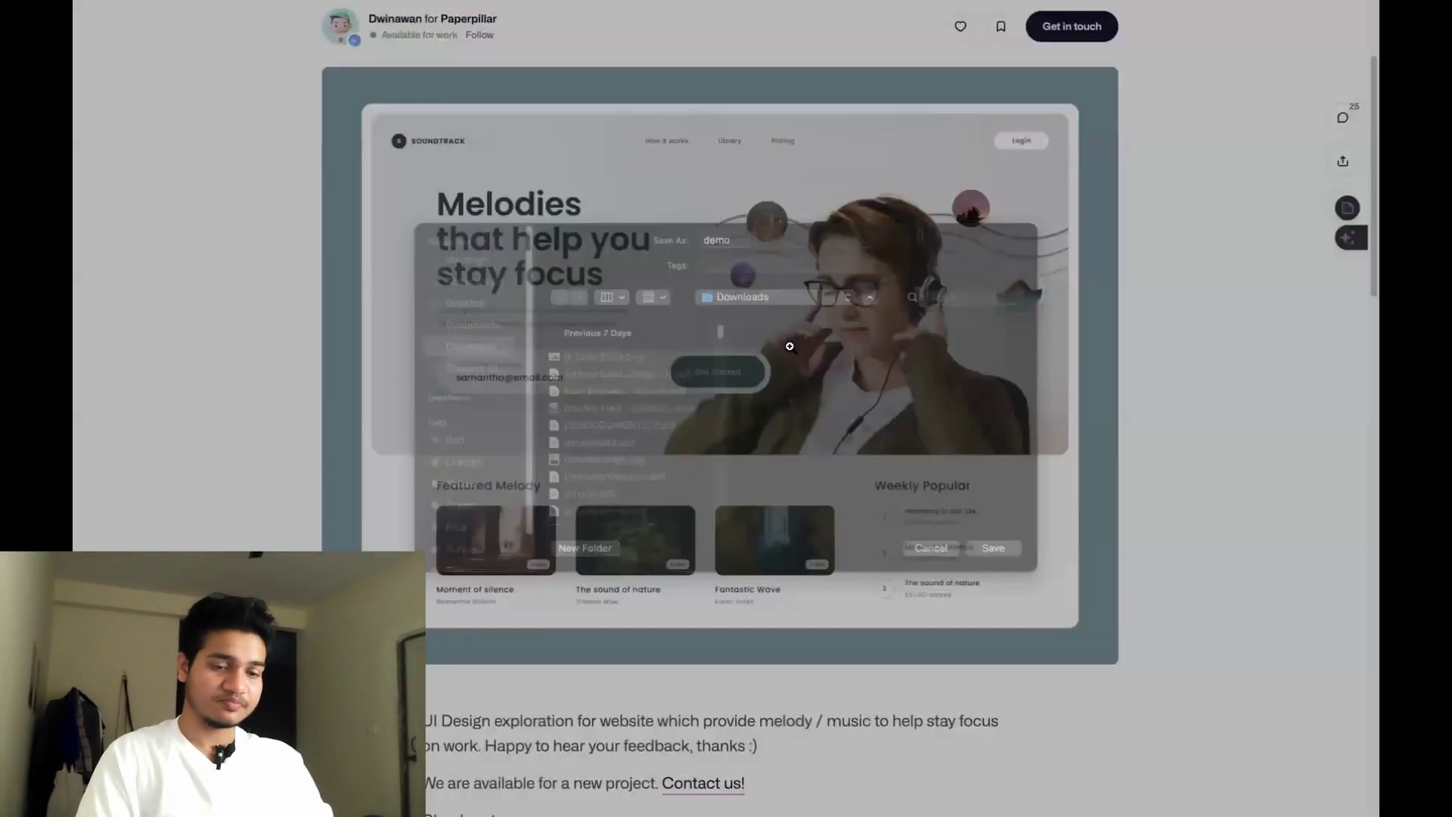
key("Return")
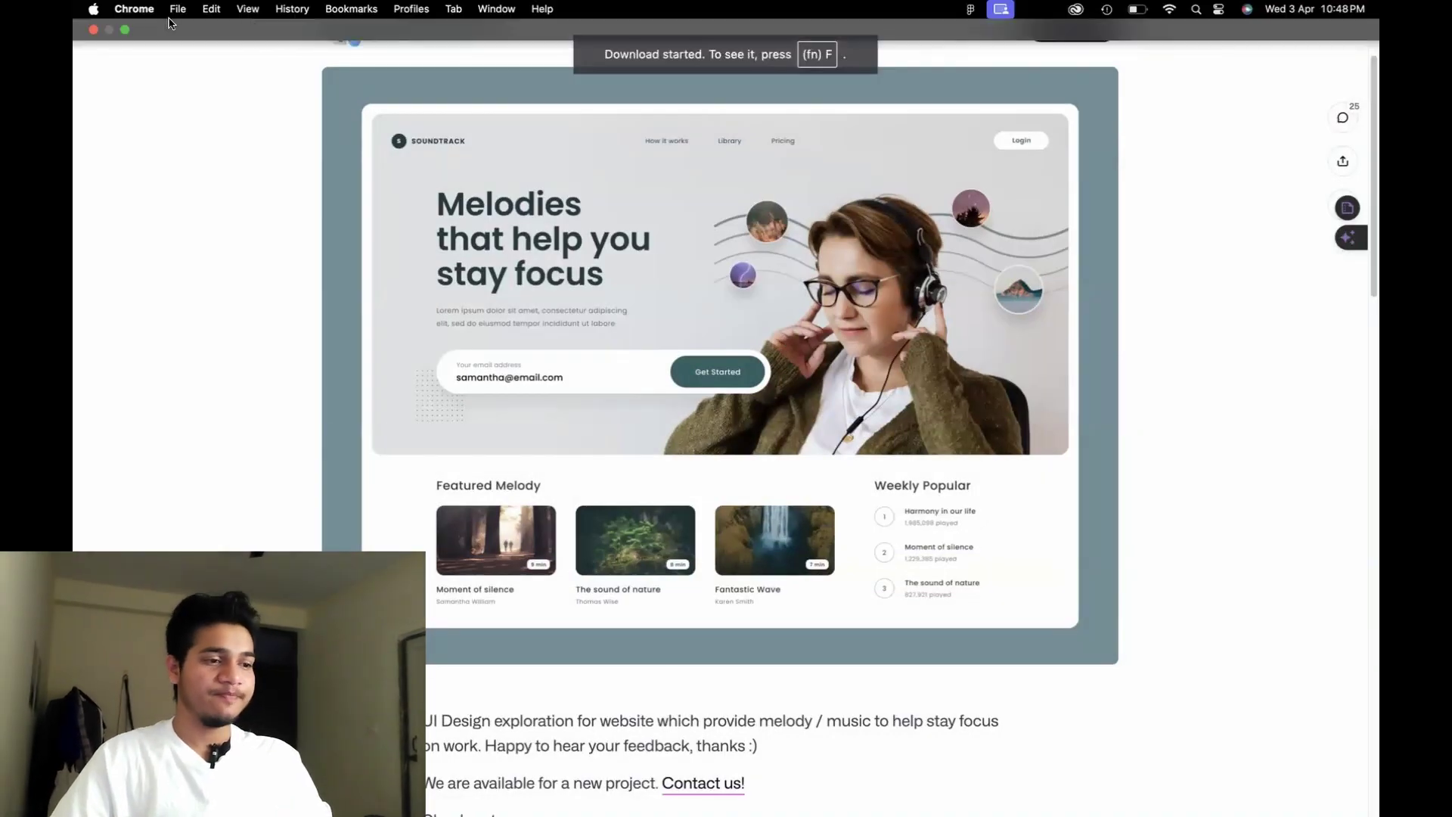
left_click(125, 30)
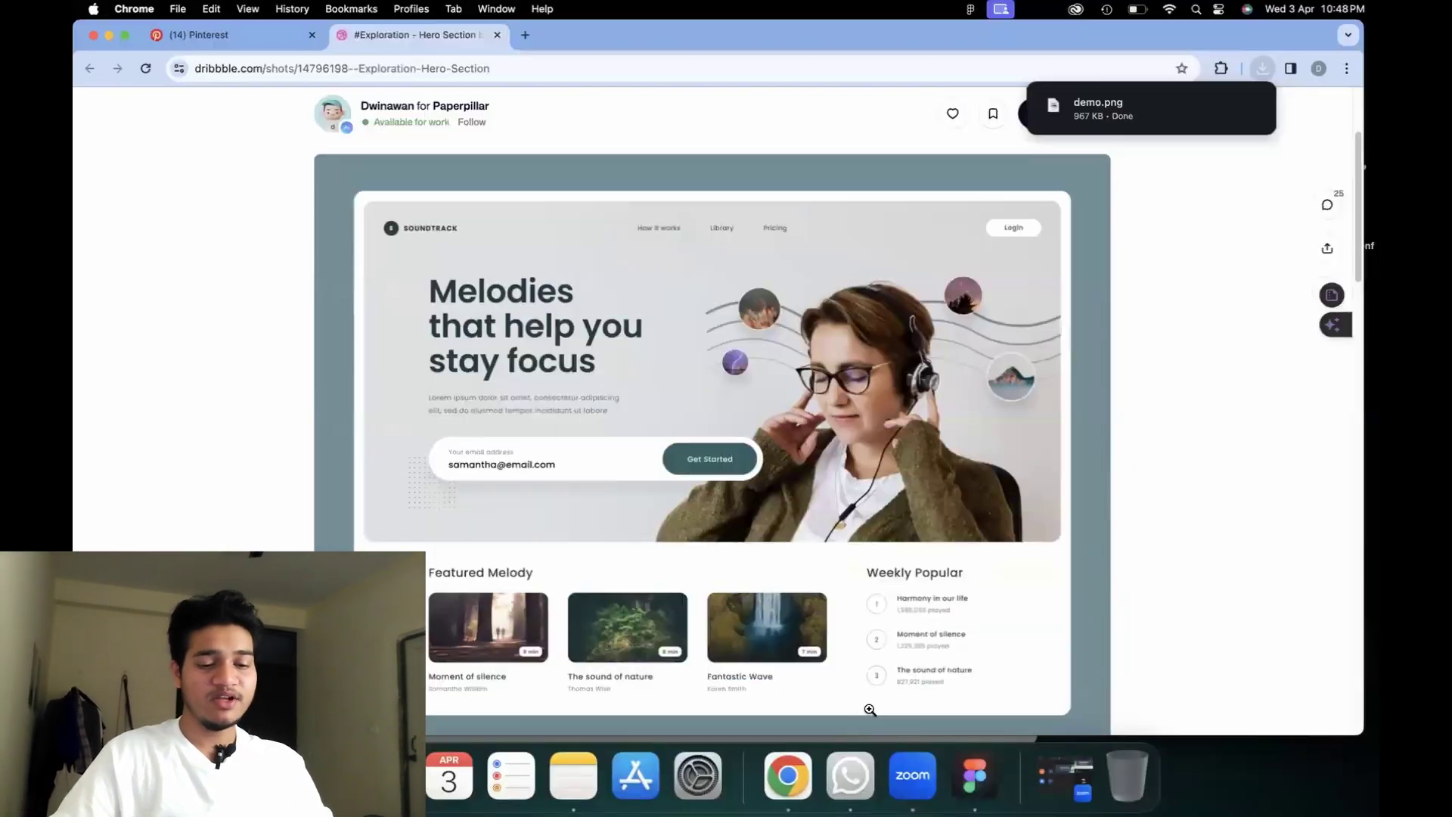
Launch Figma with a new untitled file.
left_click(974, 775)
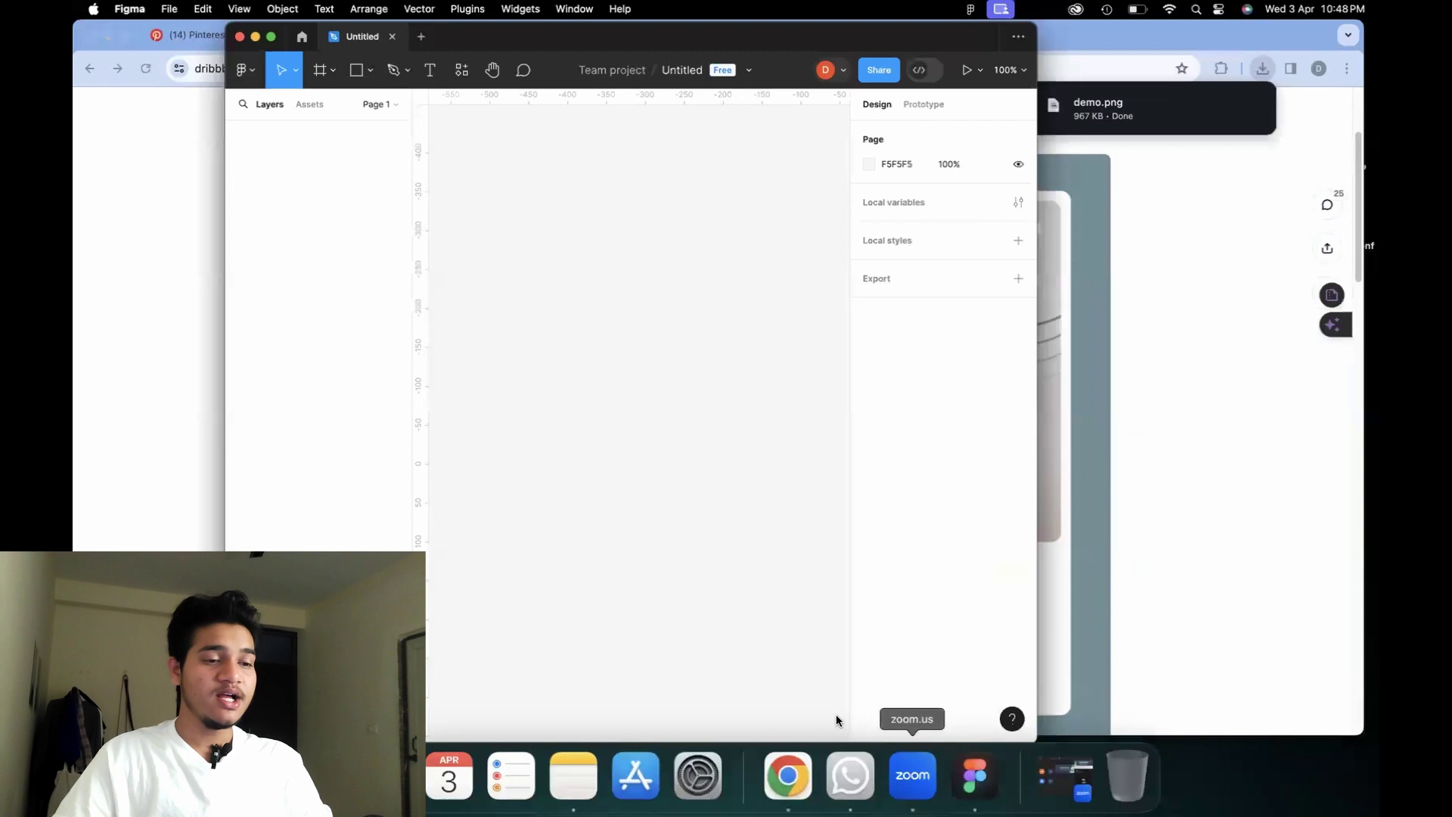
left_click(271, 36)
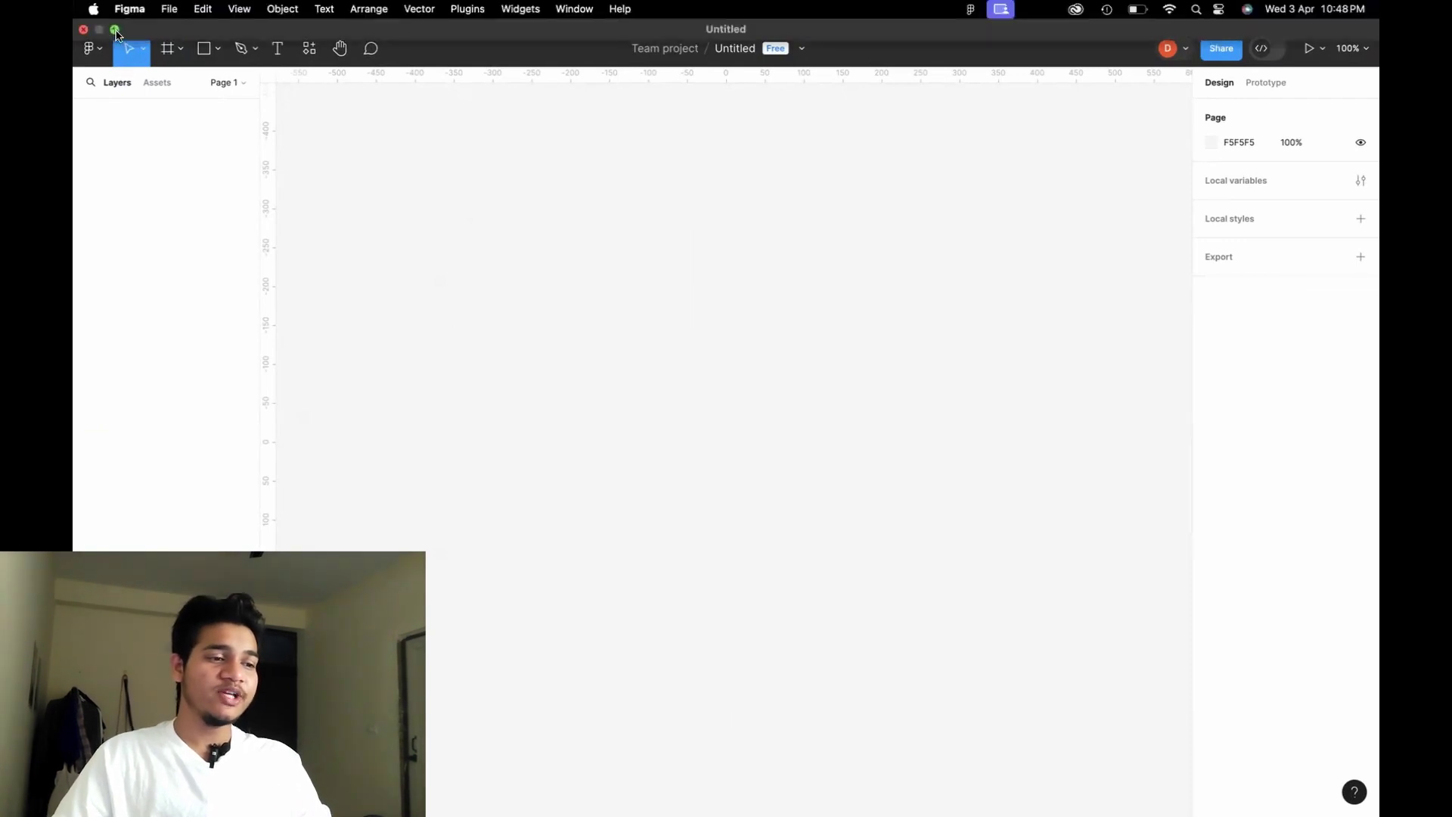
left_click(115, 30)
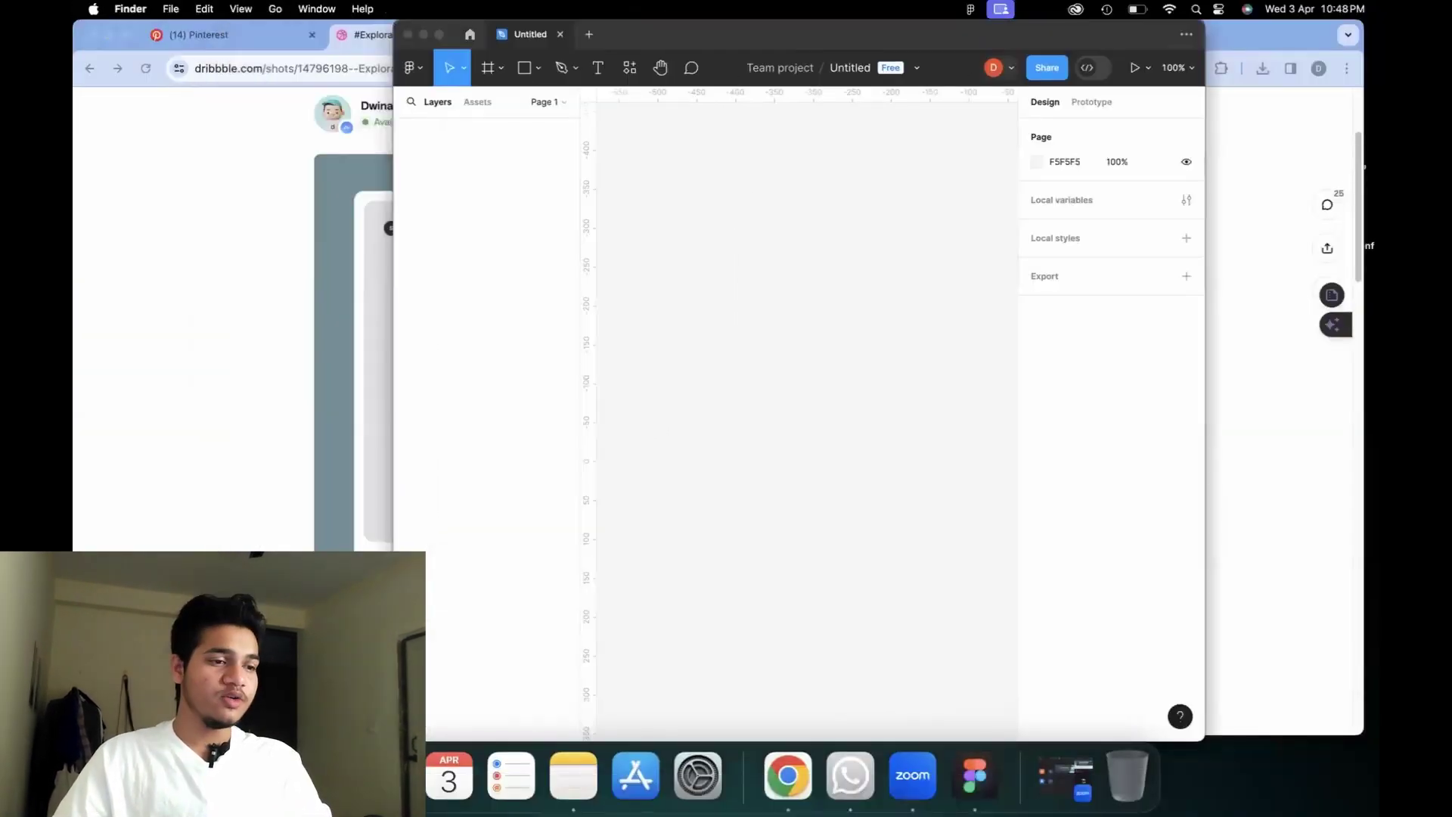
Drag demo.png from the Downloads folder onto the Figma canvas.
key("super+n")
left_click(469, 312)
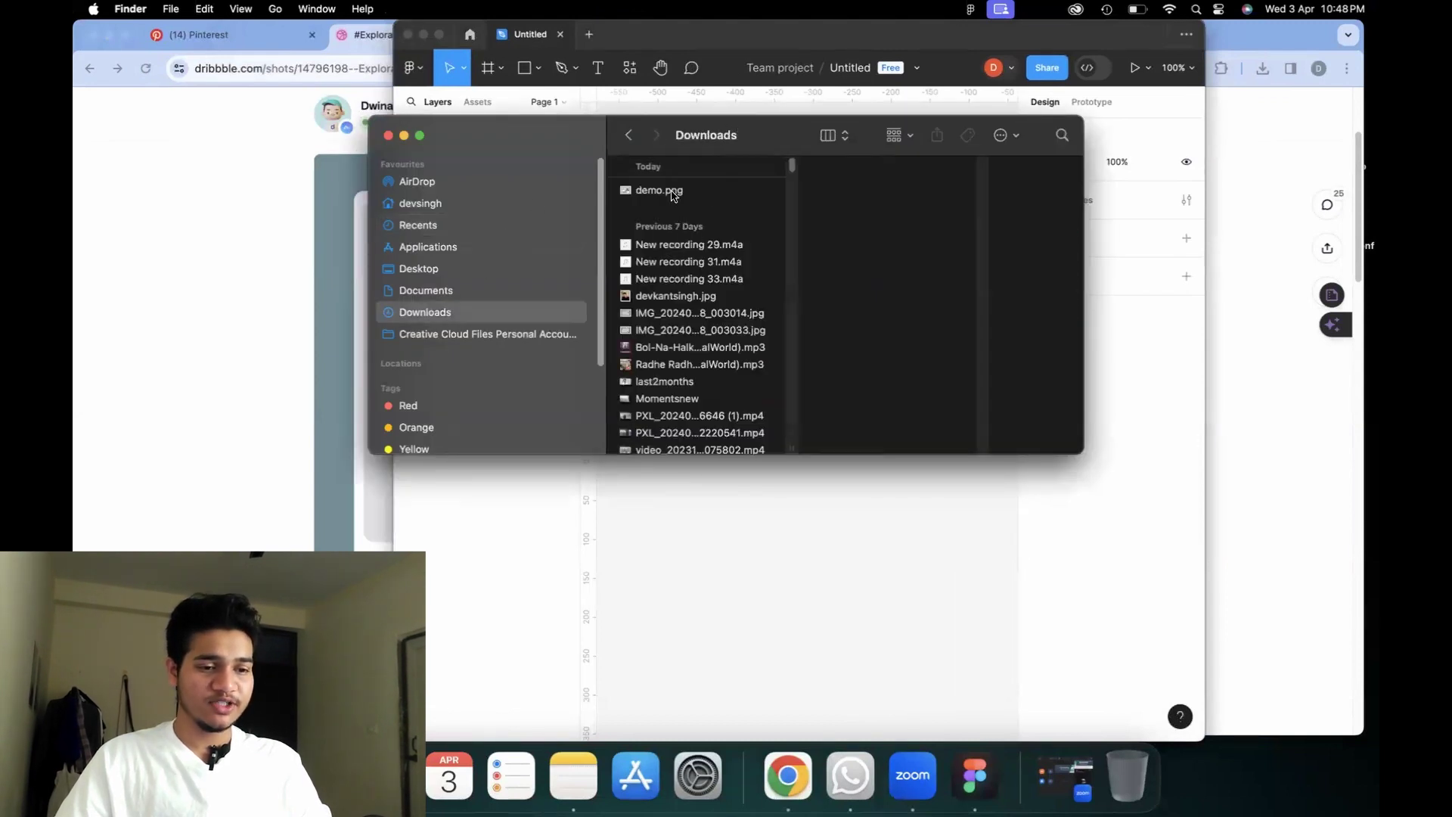
left_click(673, 195)
left_click_drag(673, 195, 861, 198)
left_click_drag(179, 169, 360, 167)
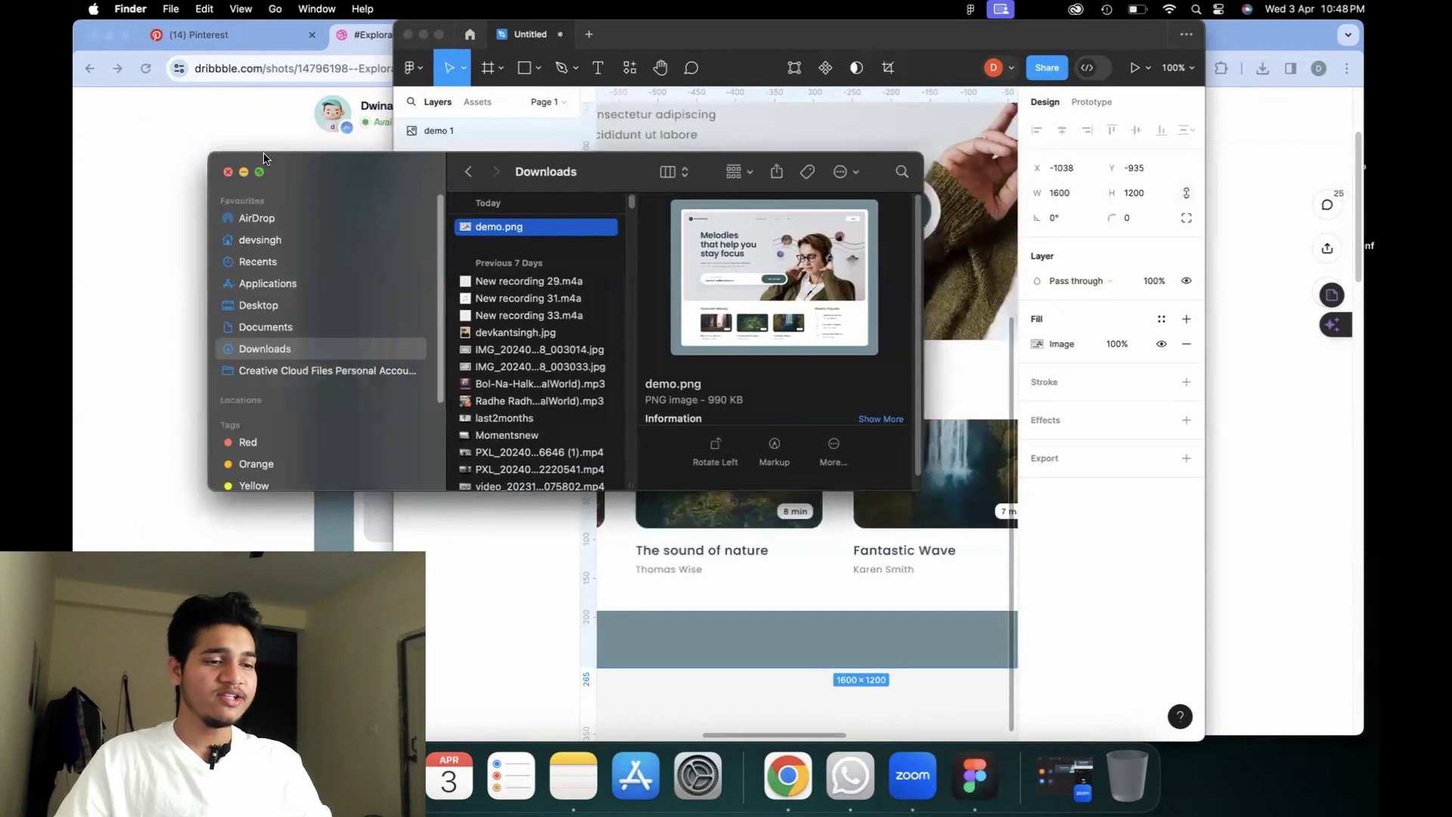
left_click(225, 169)
Return Figma to full screen and deselect the imported demo 1 image.
left_click(440, 34)
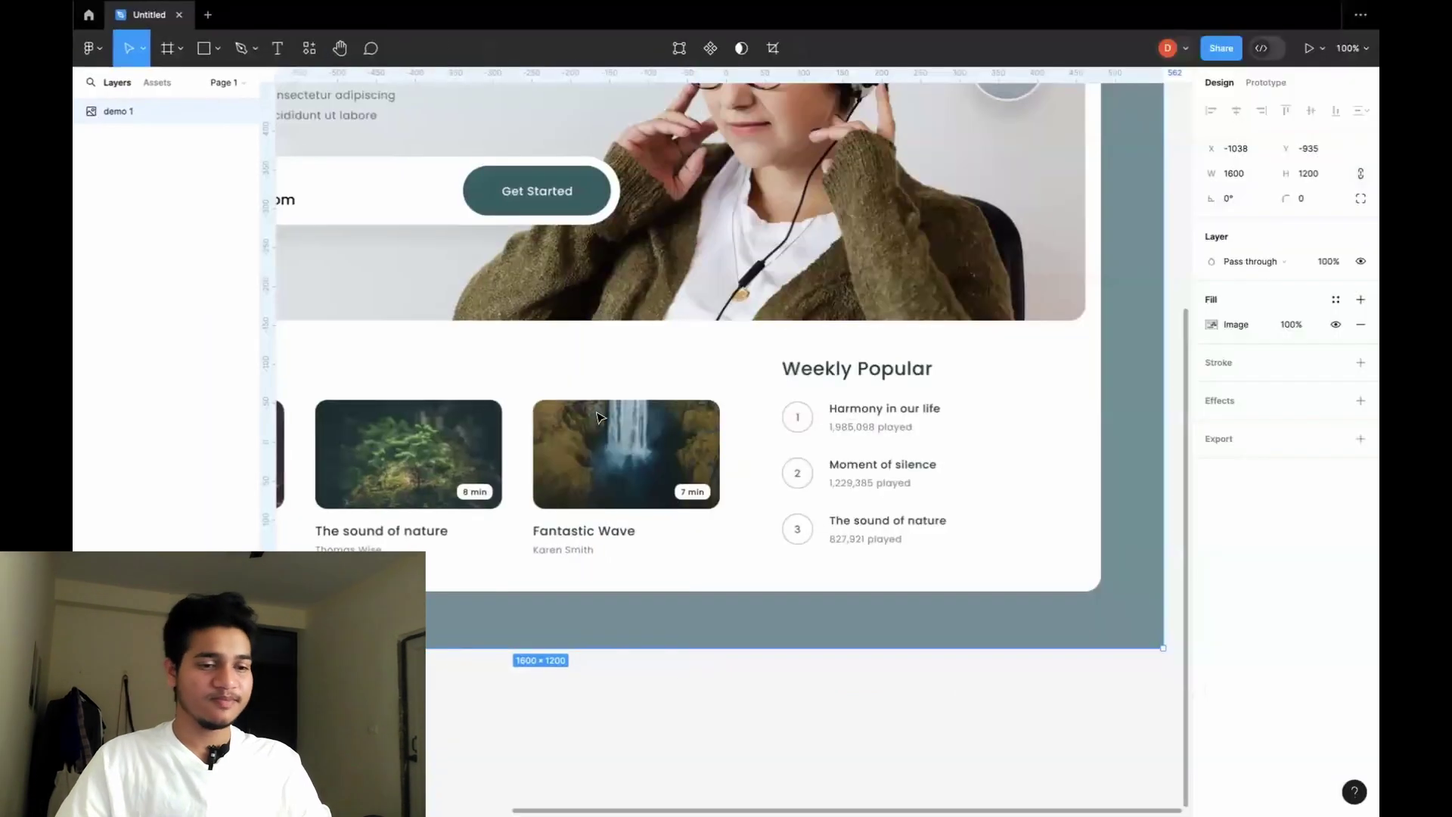
scroll(669, 429, "down", 10)
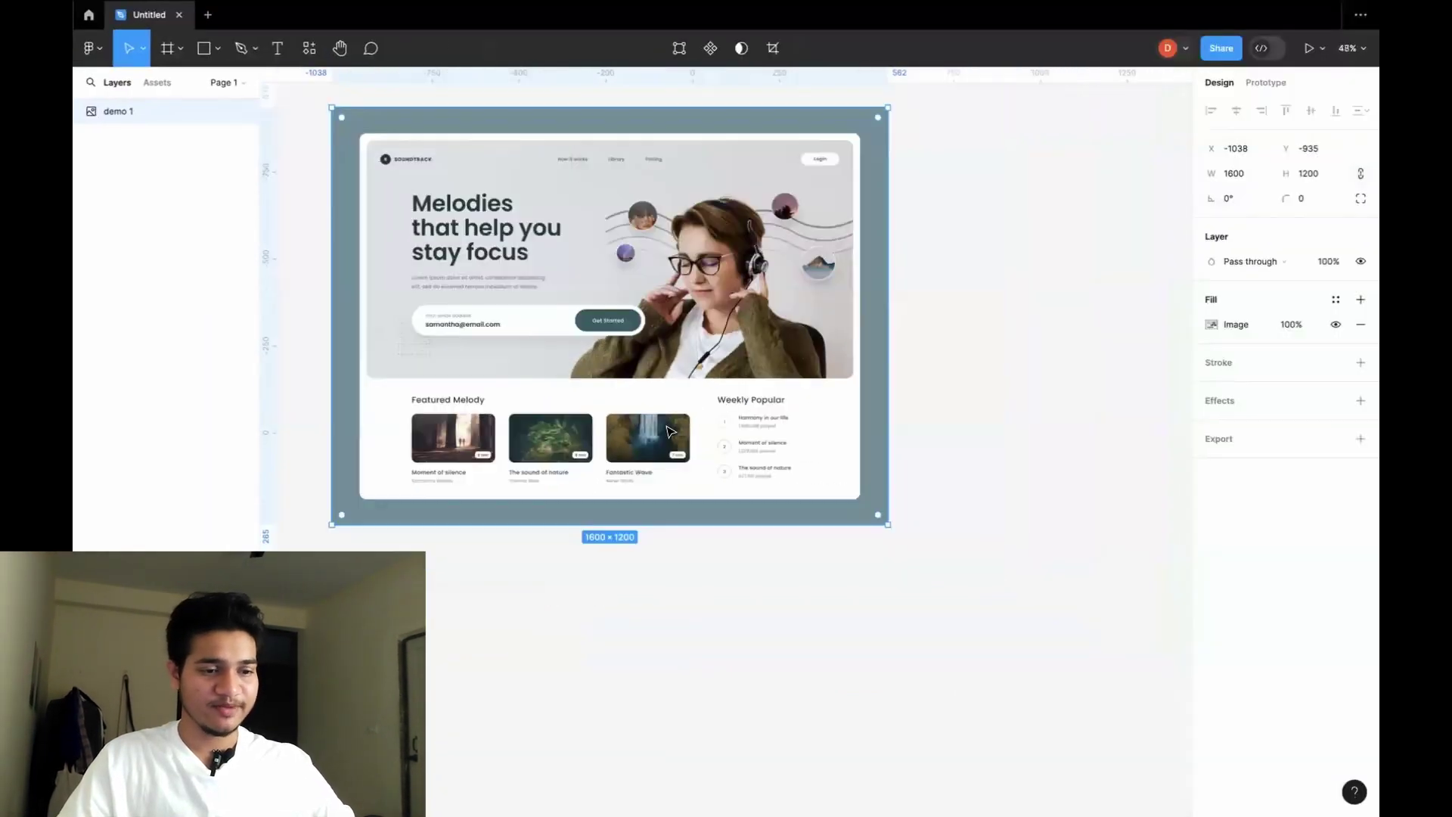
scroll(670, 431, "up", 4)
left_click(961, 383)
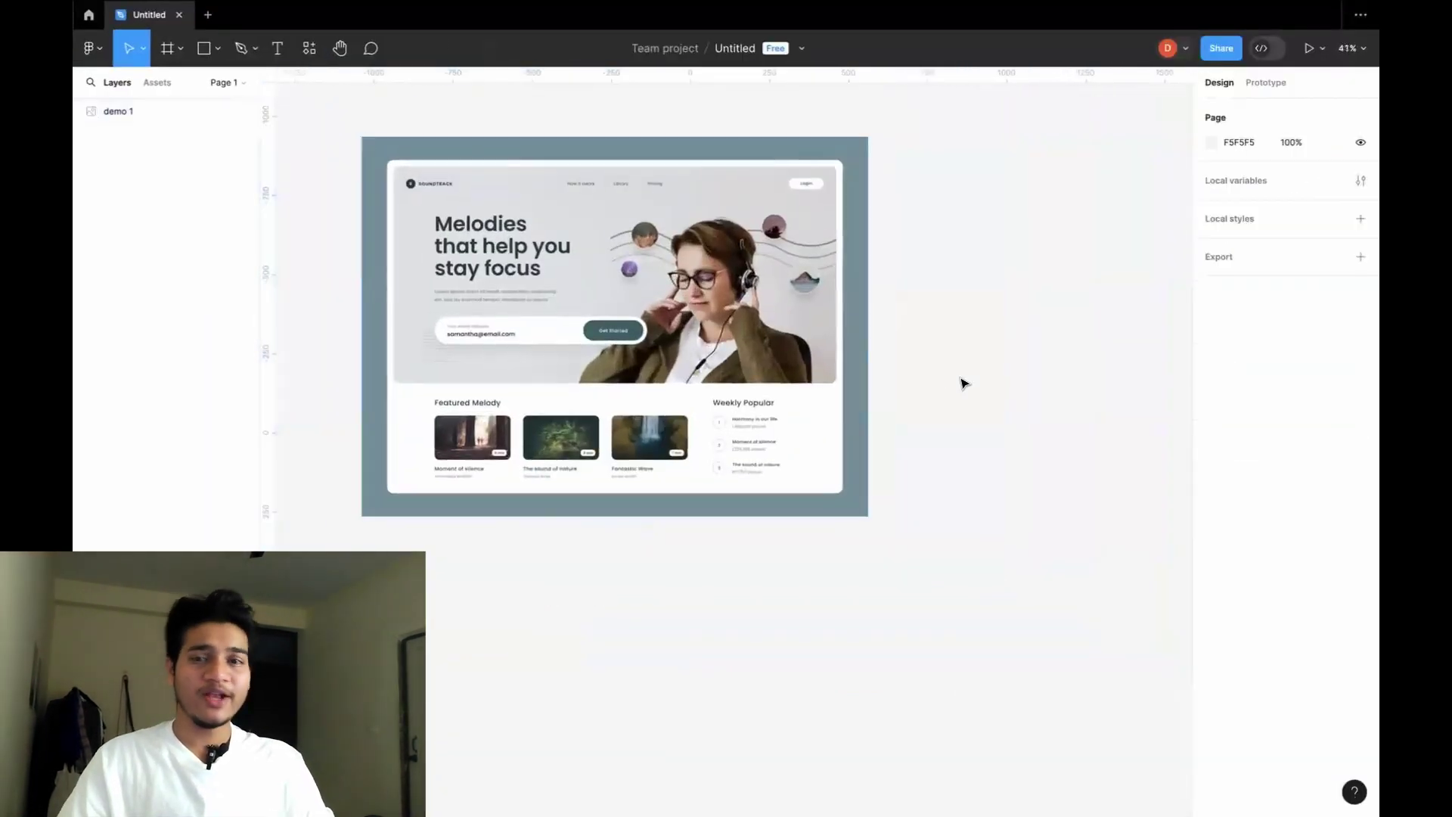
scroll(960, 383, "right", 2)
scroll(961, 383, "up", 1)
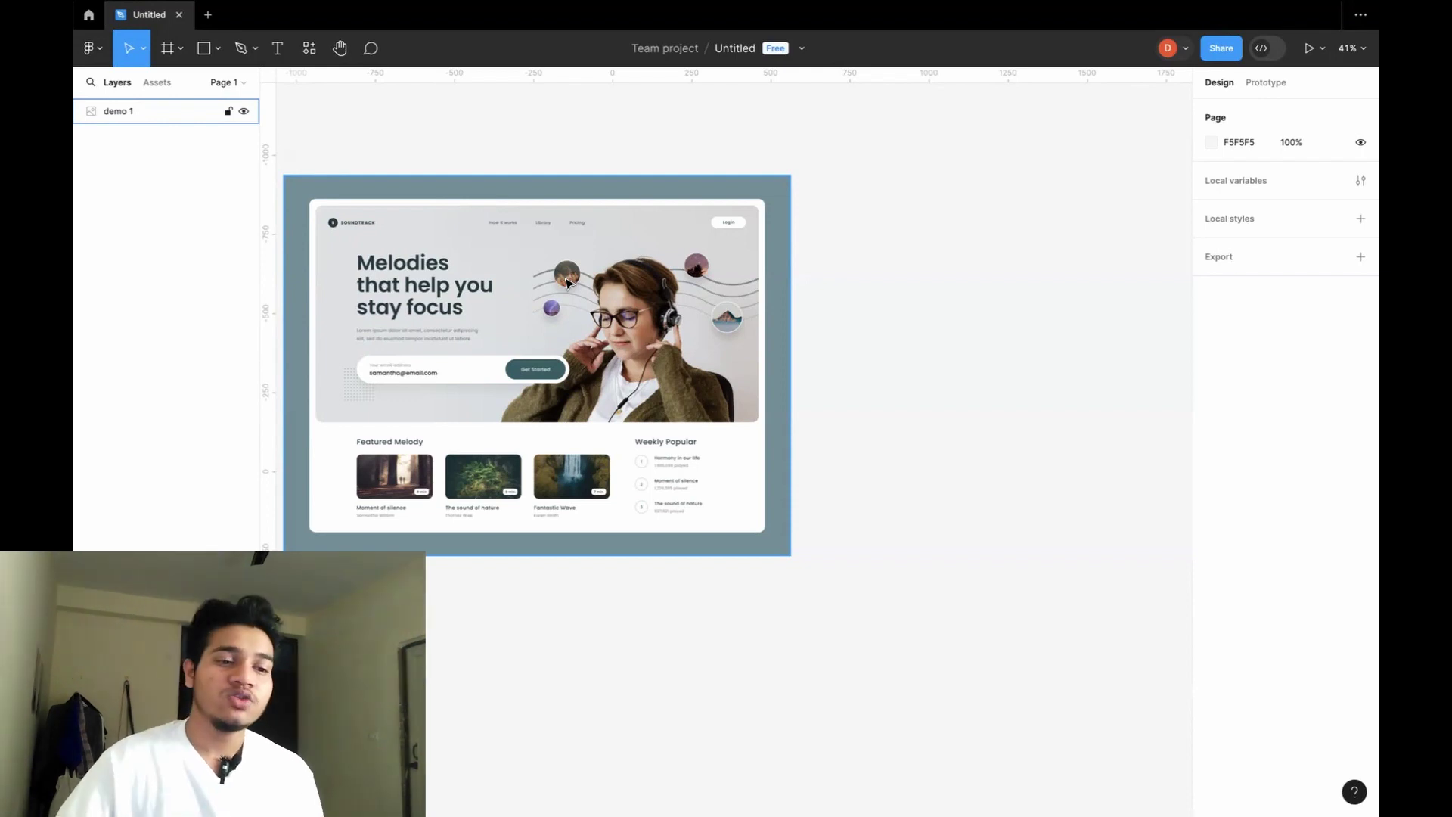
left_click(472, 144)
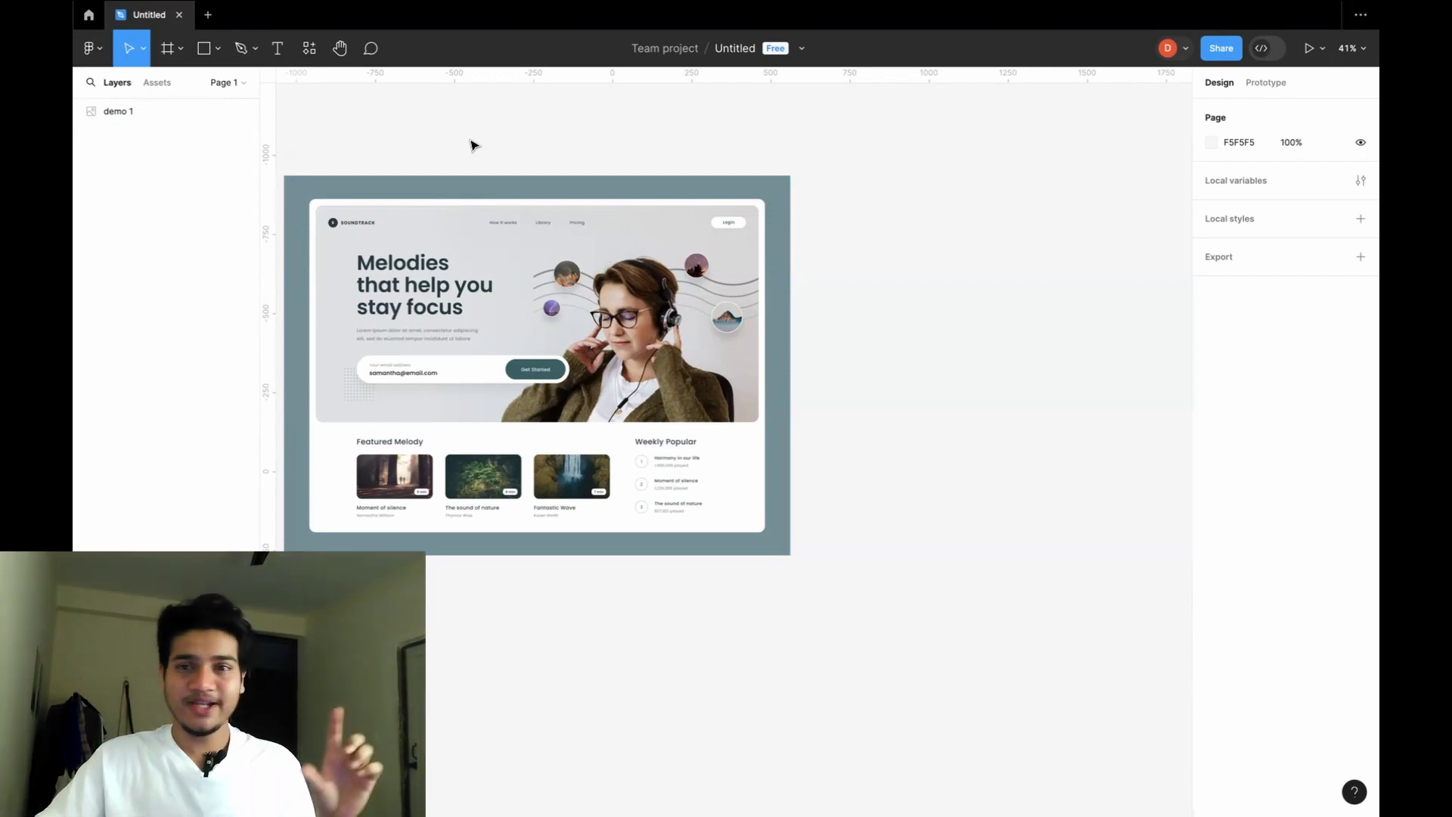
left_click(482, 205)
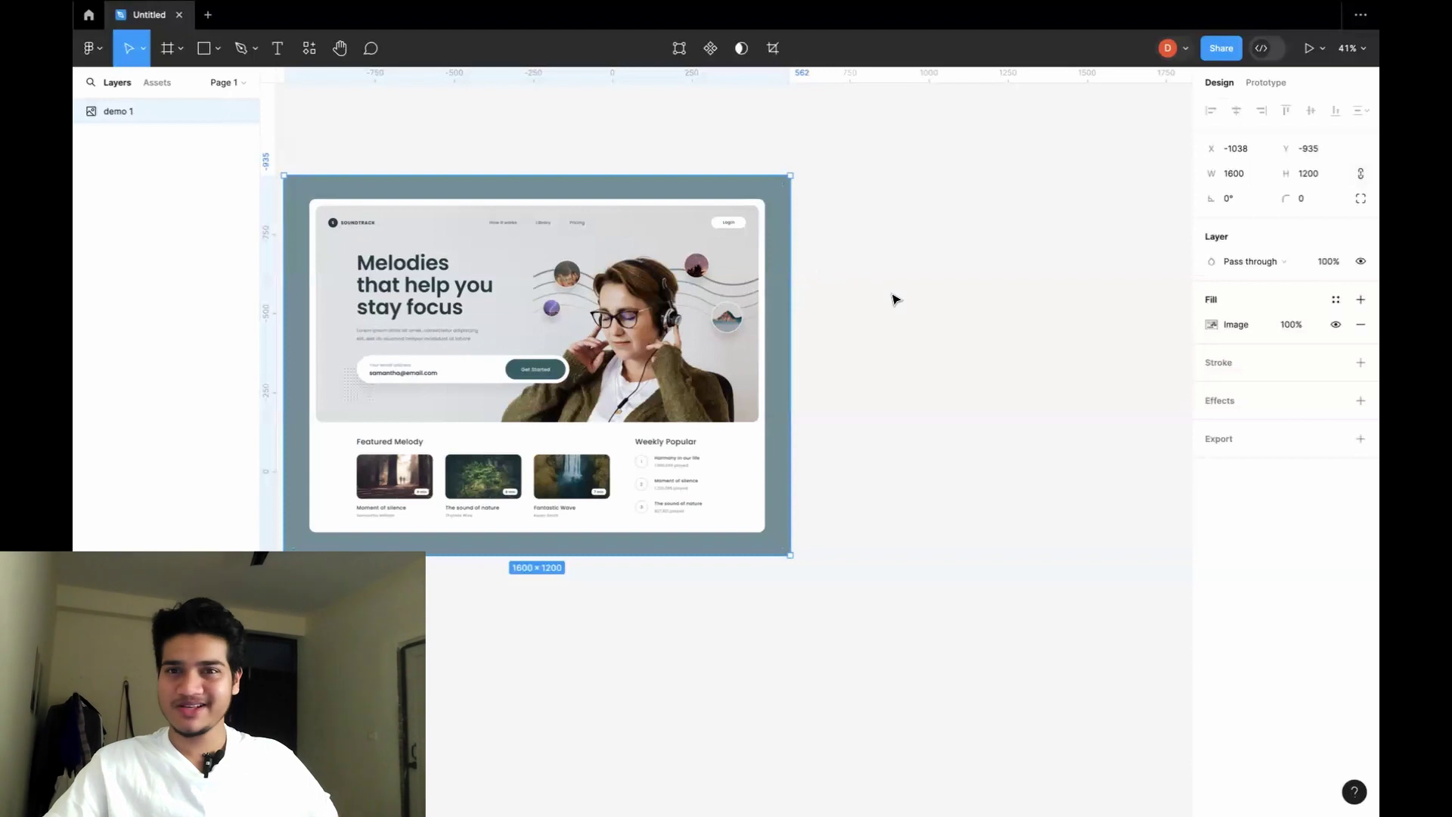
left_click(895, 300)
left_click(609, 240)
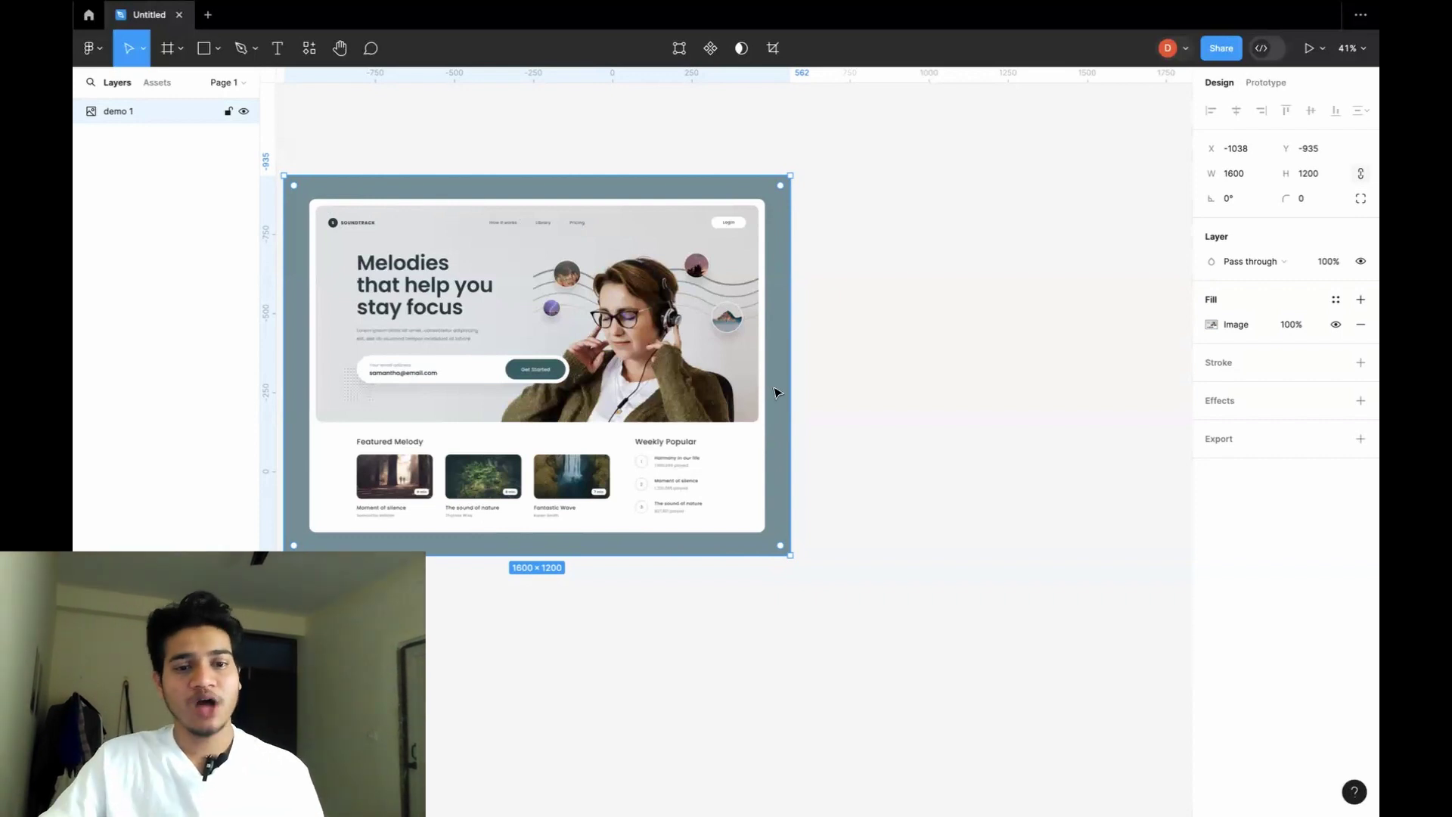
Draw a new frame, Frame 1, to the right of the demo mockup.
left_click(180, 52)
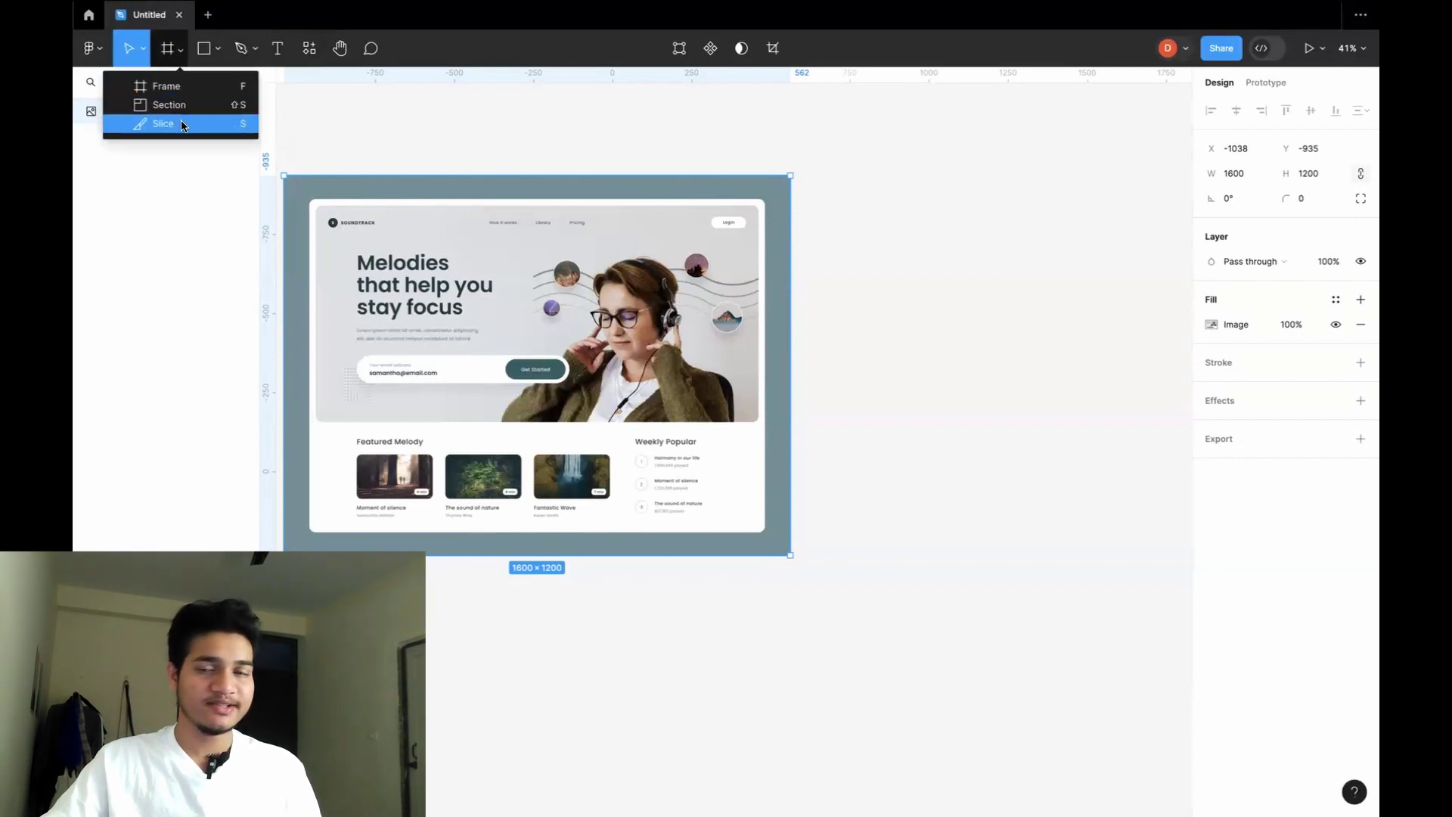
left_click(907, 195)
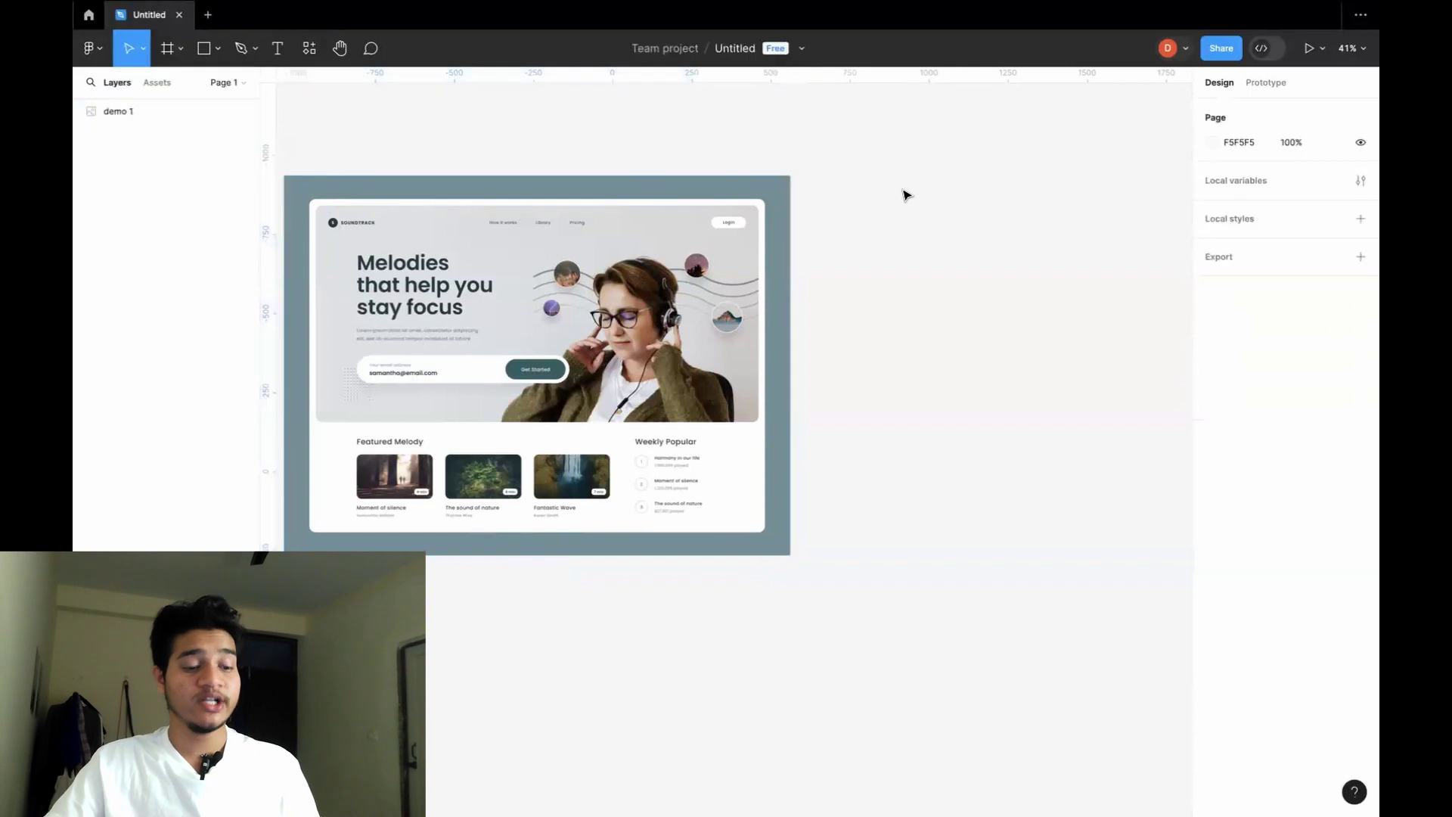
key("f")
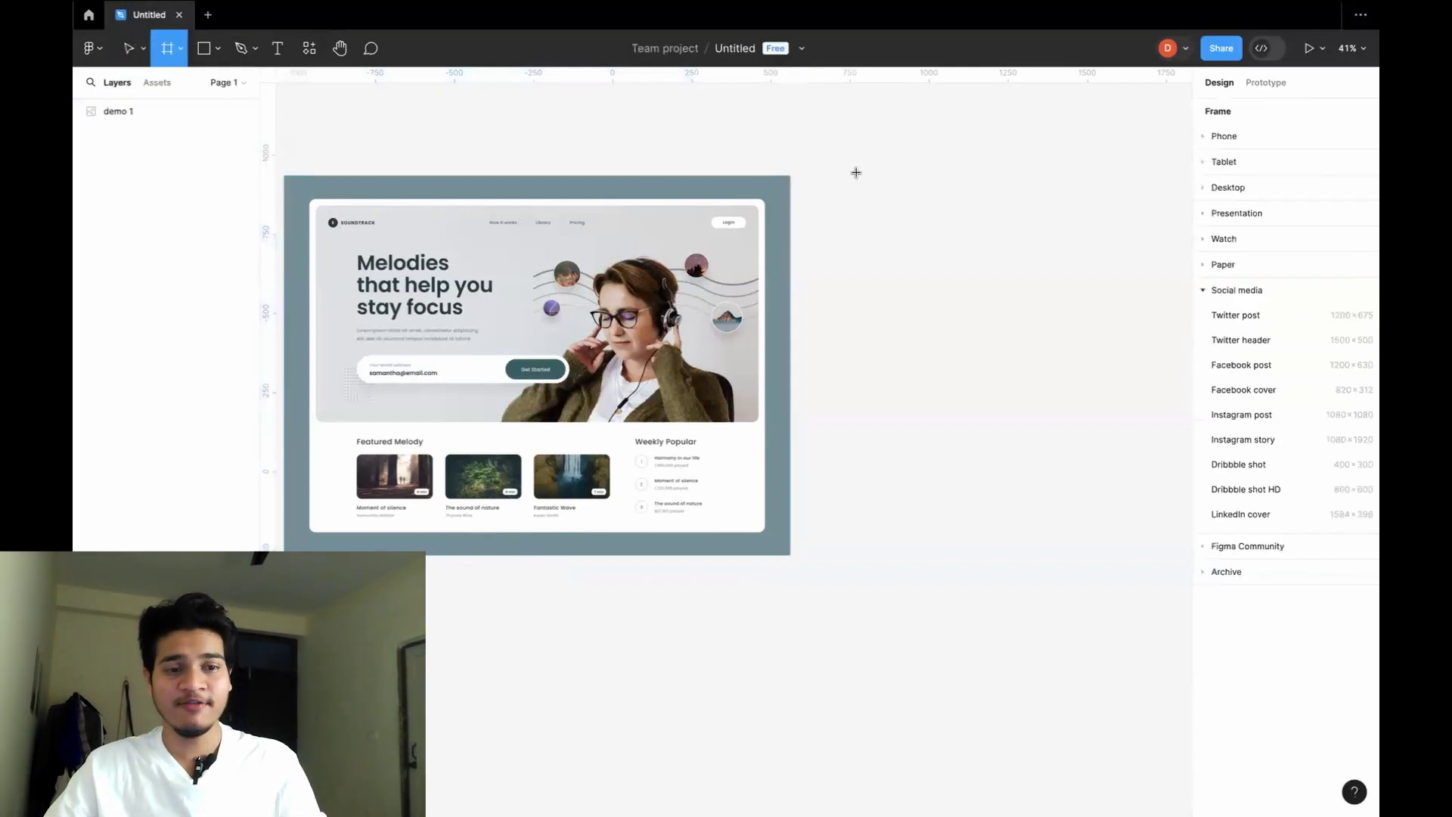
left_click_drag(856, 172, 1105, 464)
scroll(1093, 454, "right", 1)
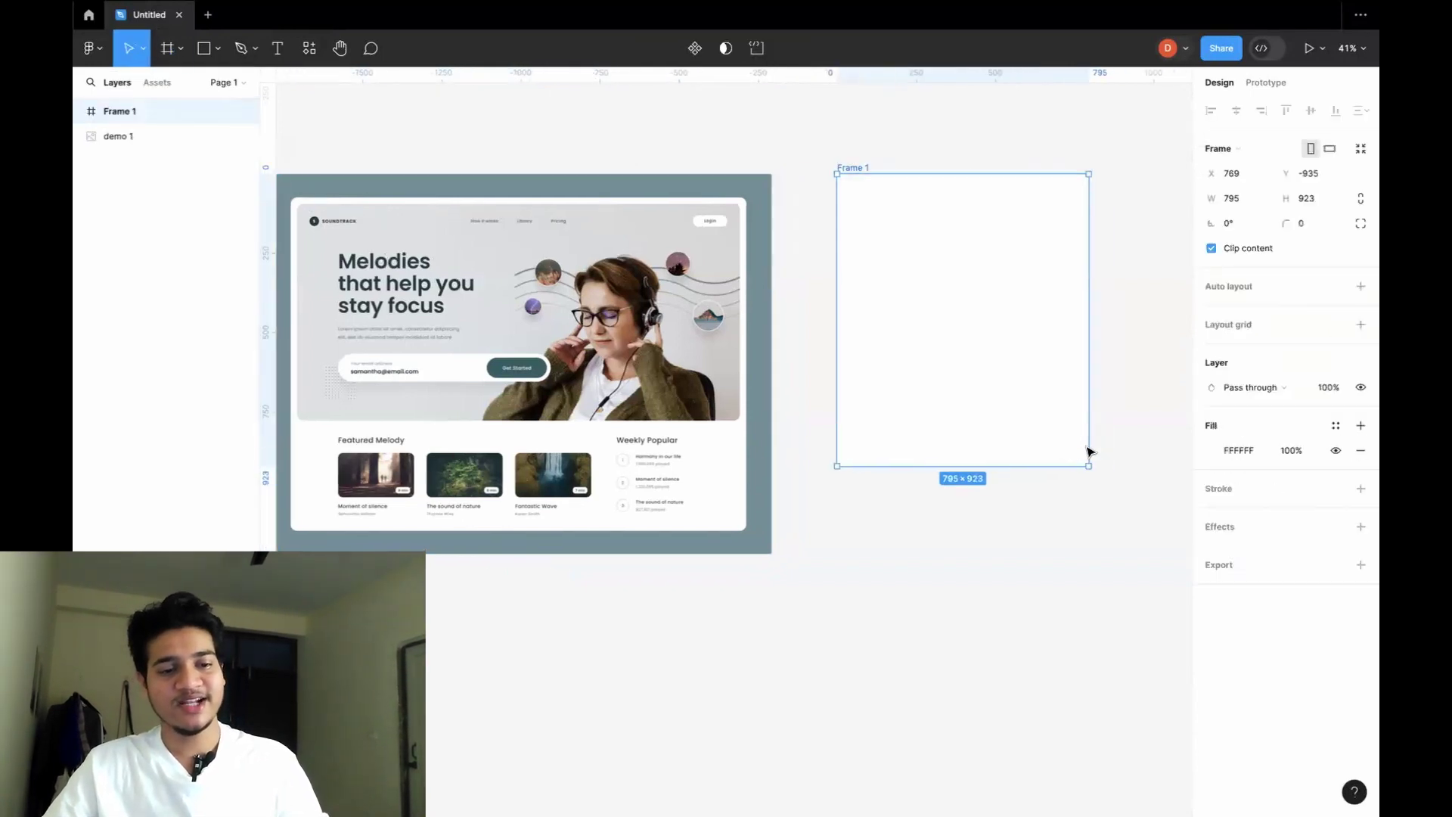
scroll(1089, 451, "right", 3)
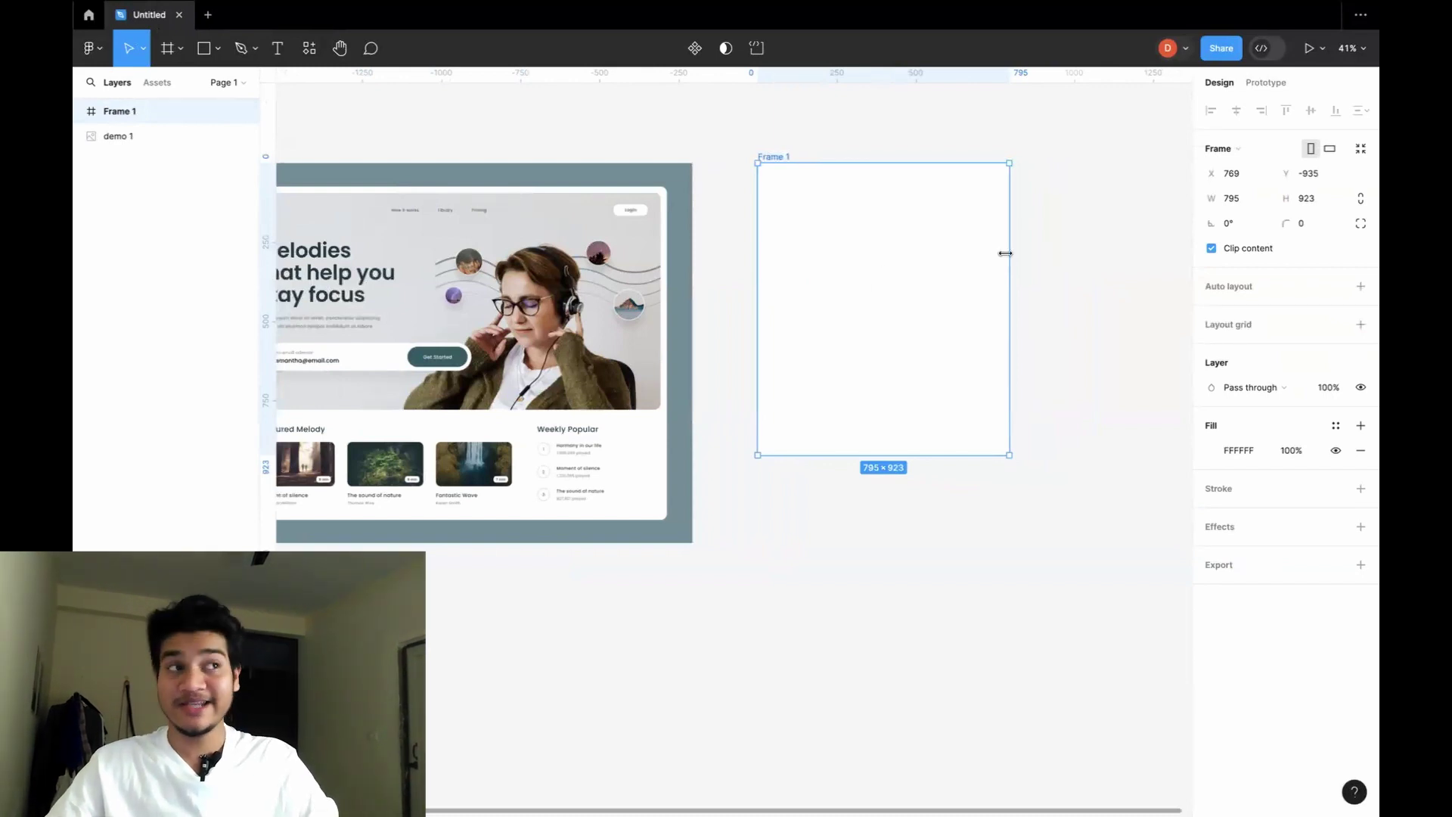
Resize Frame 1 to the iPad Pro 11" preset in landscape, 1194×834.
left_click(1267, 154)
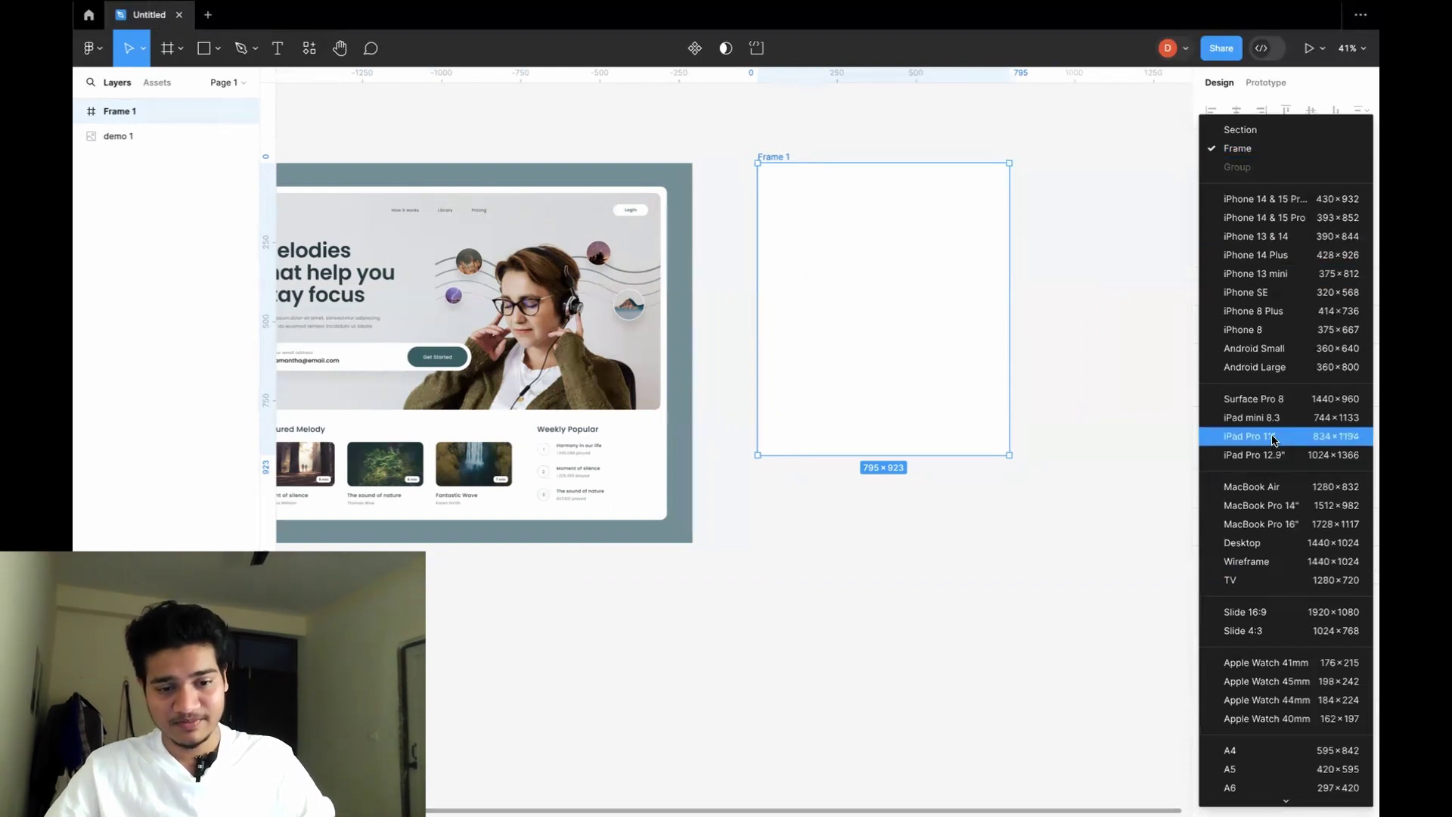
left_click(1274, 438)
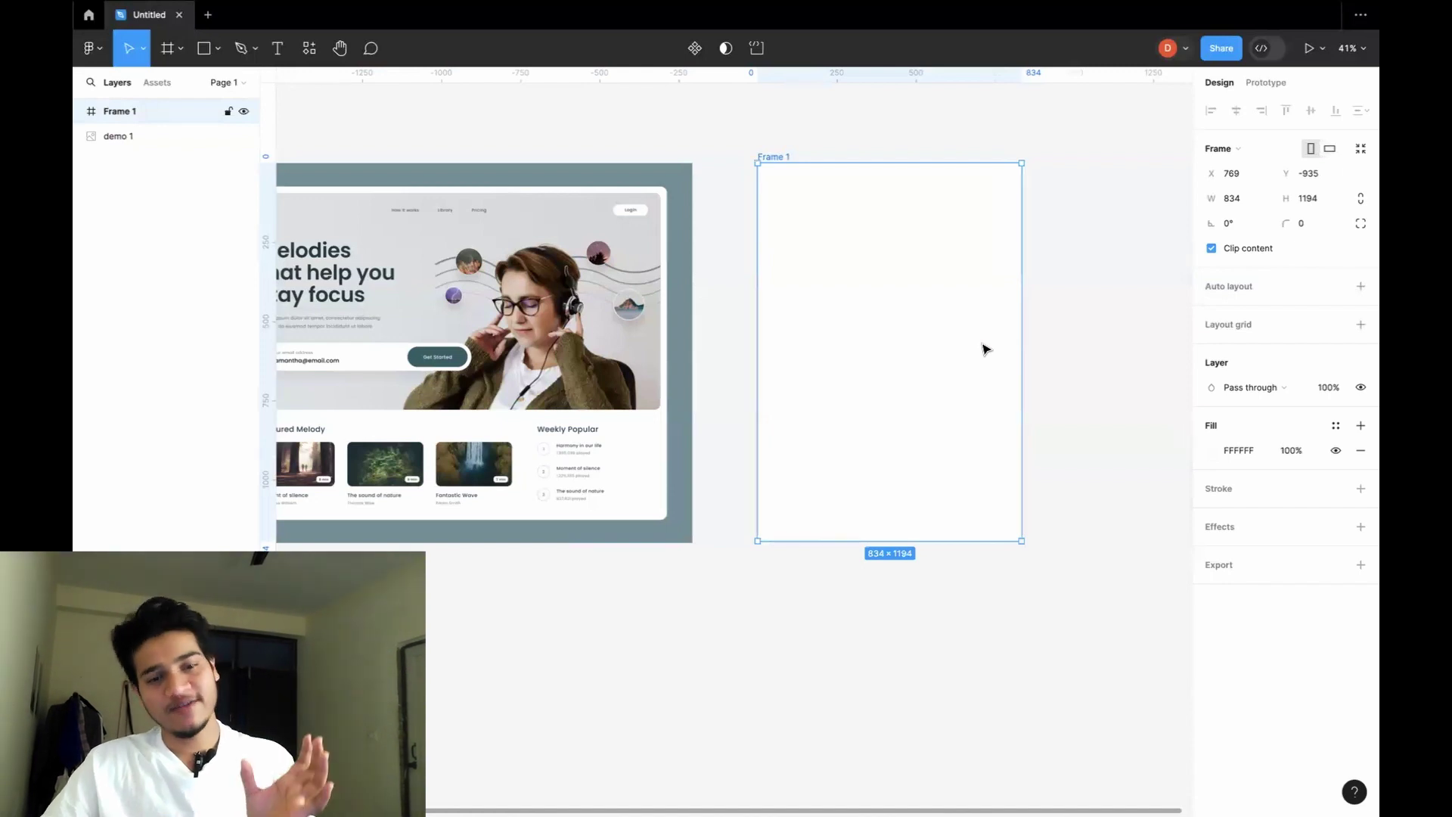
left_click(1334, 149)
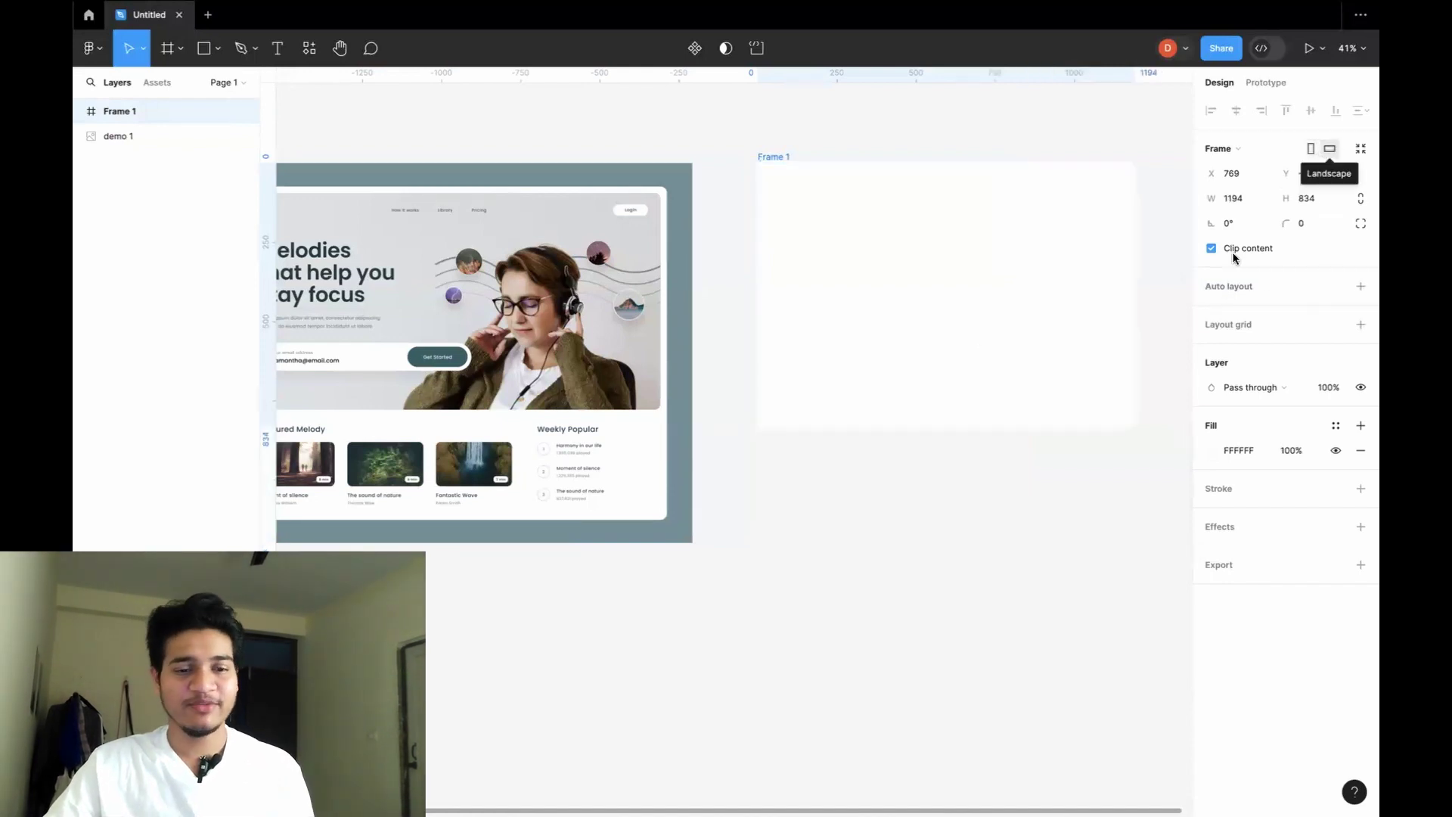
left_click(1096, 515)
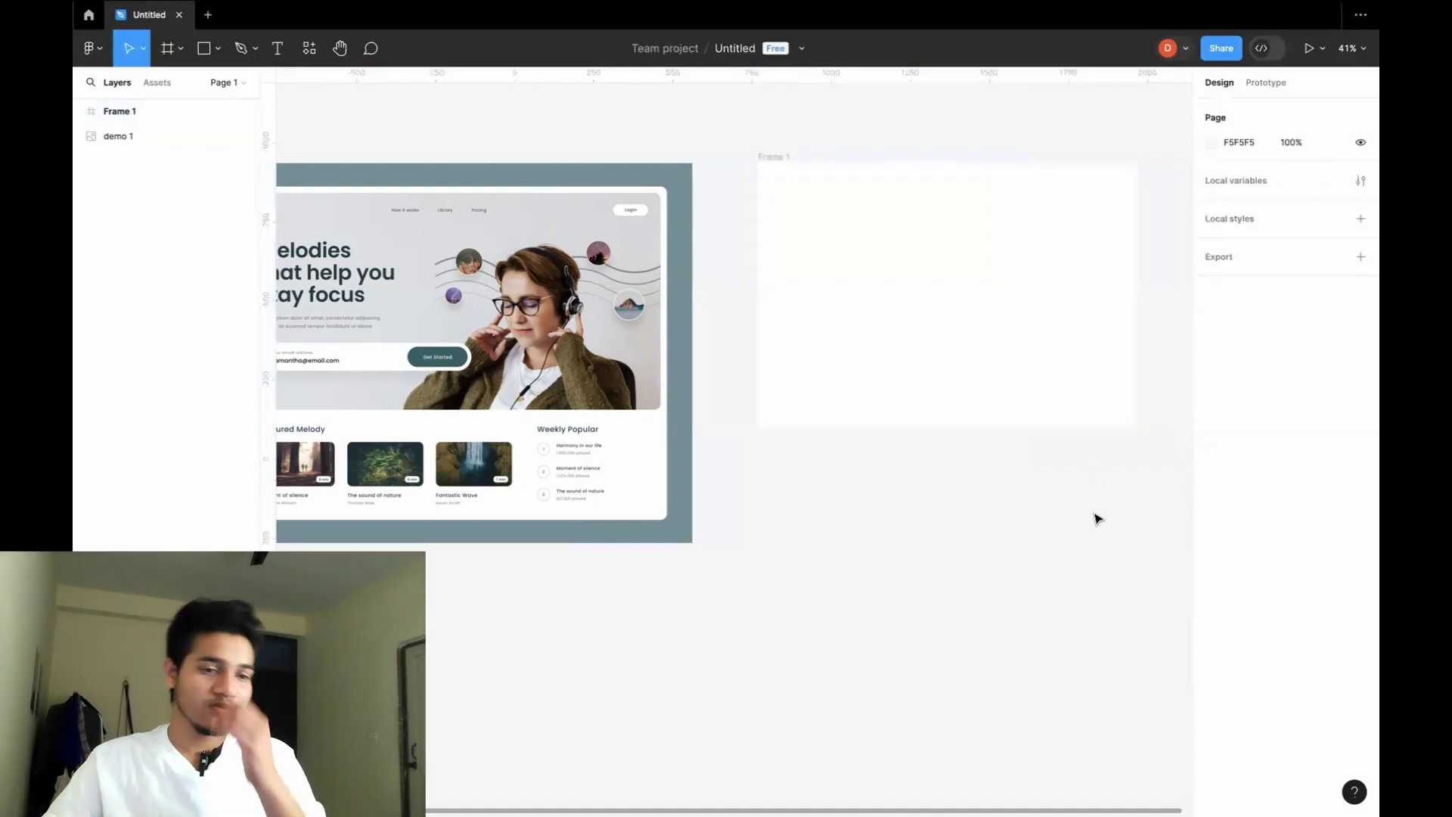
left_click(1046, 351)
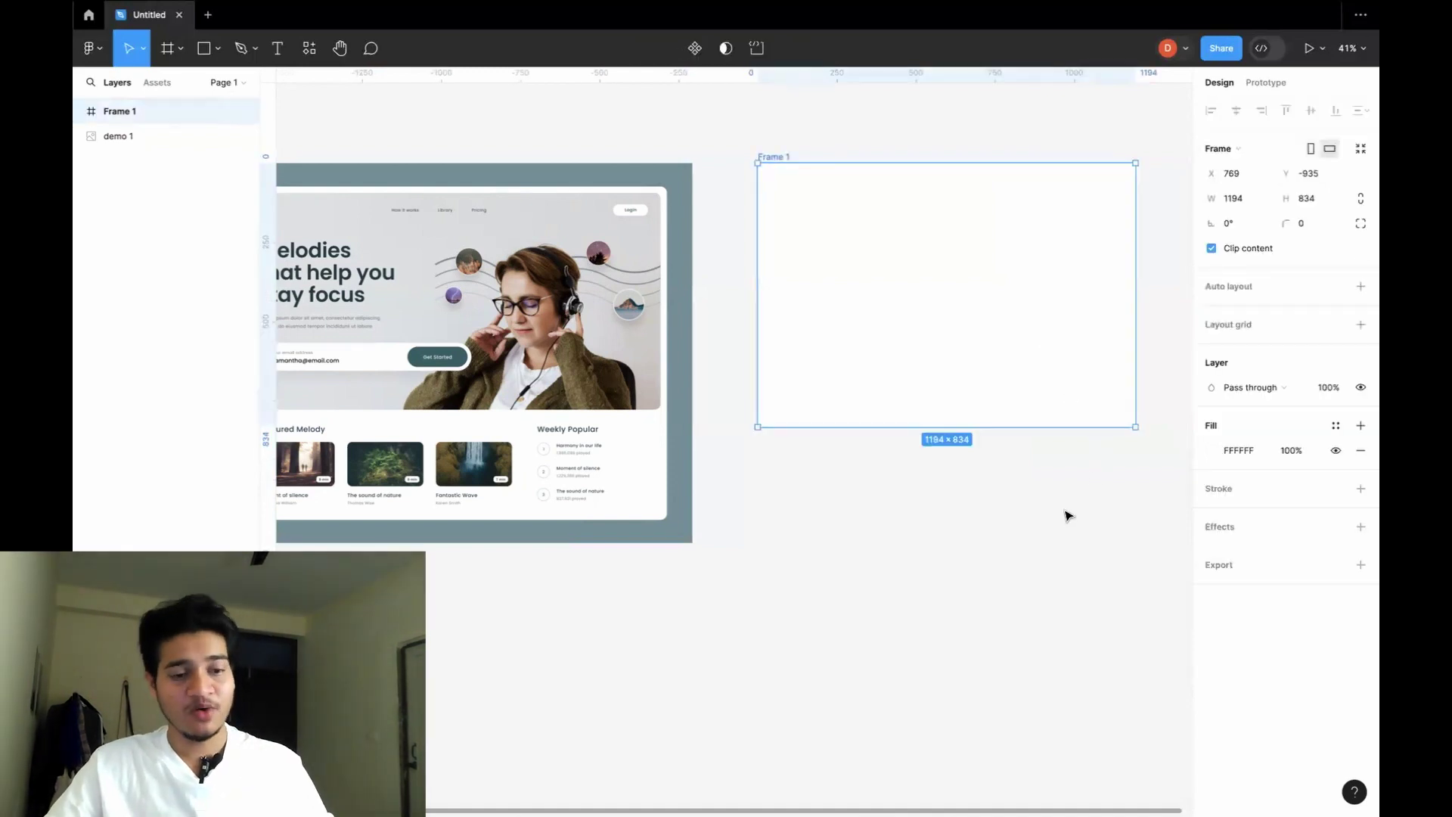
Enlarge Frame 1 to 1702×1124, then widen it to 1861.
scroll(1067, 515, "left", 5)
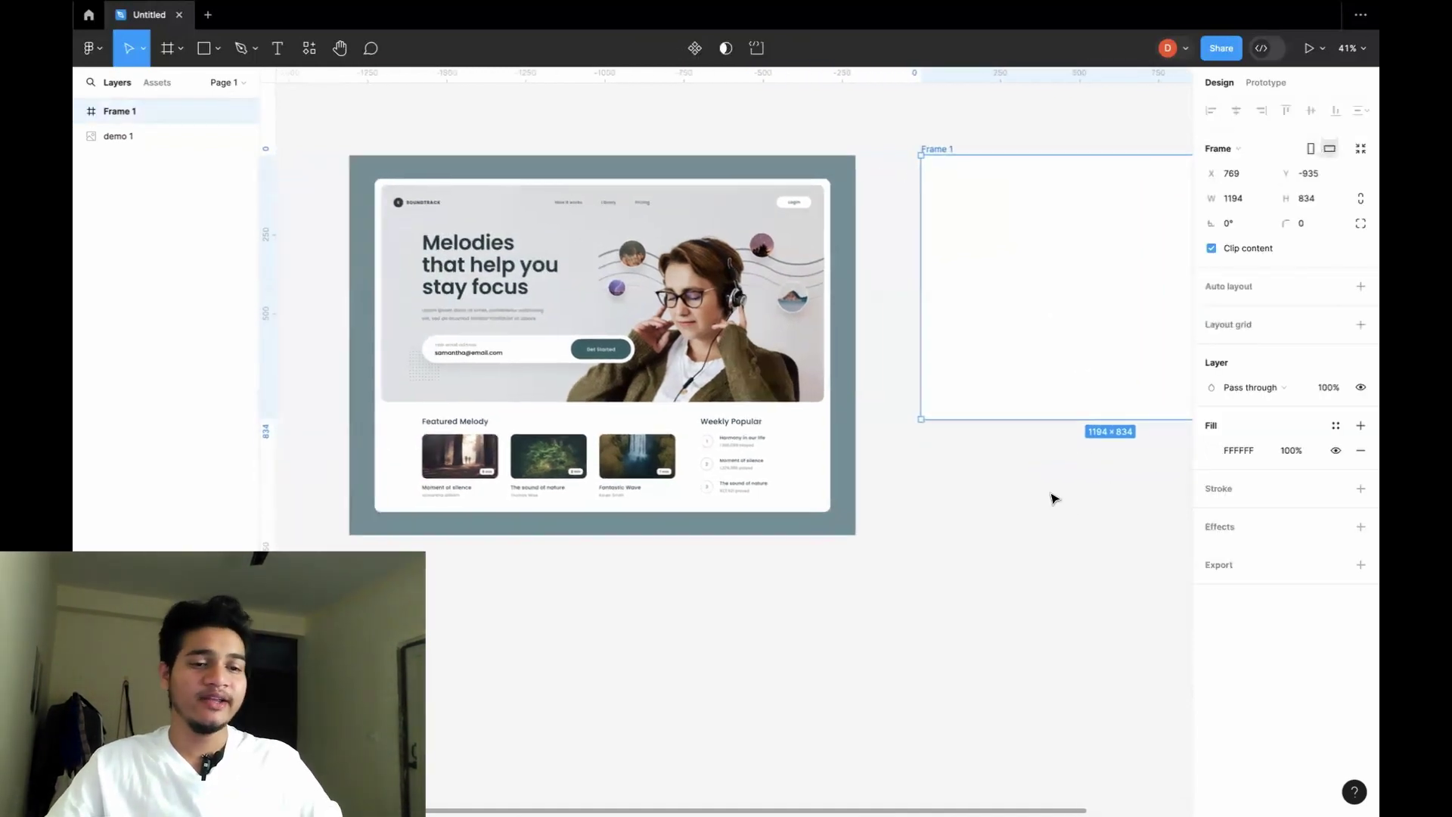
scroll(1051, 496, "right", 6)
scroll(1075, 423, "right", 1)
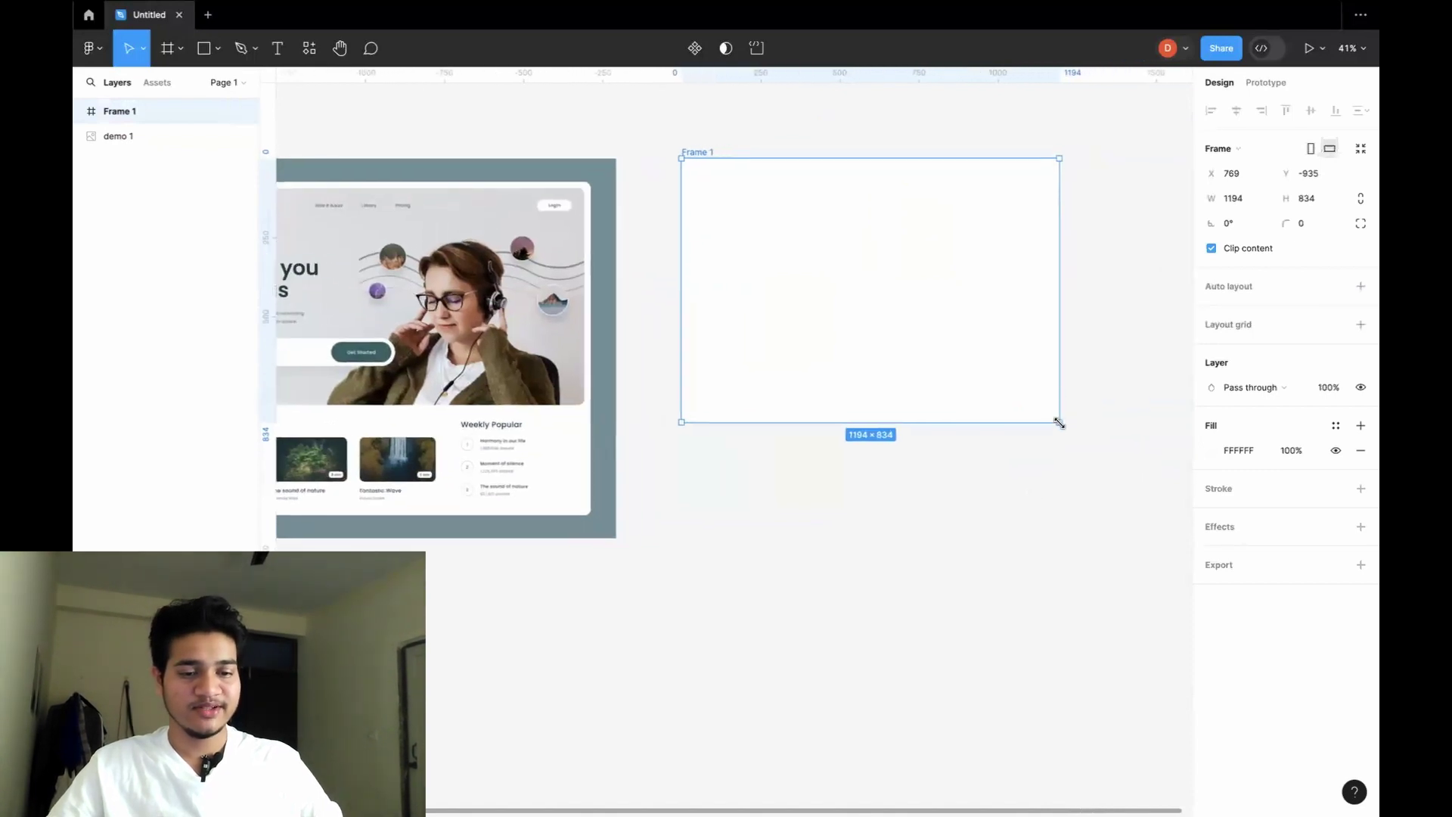
left_click_drag(1069, 425, 1187, 517)
scroll(1087, 451, "right", 4)
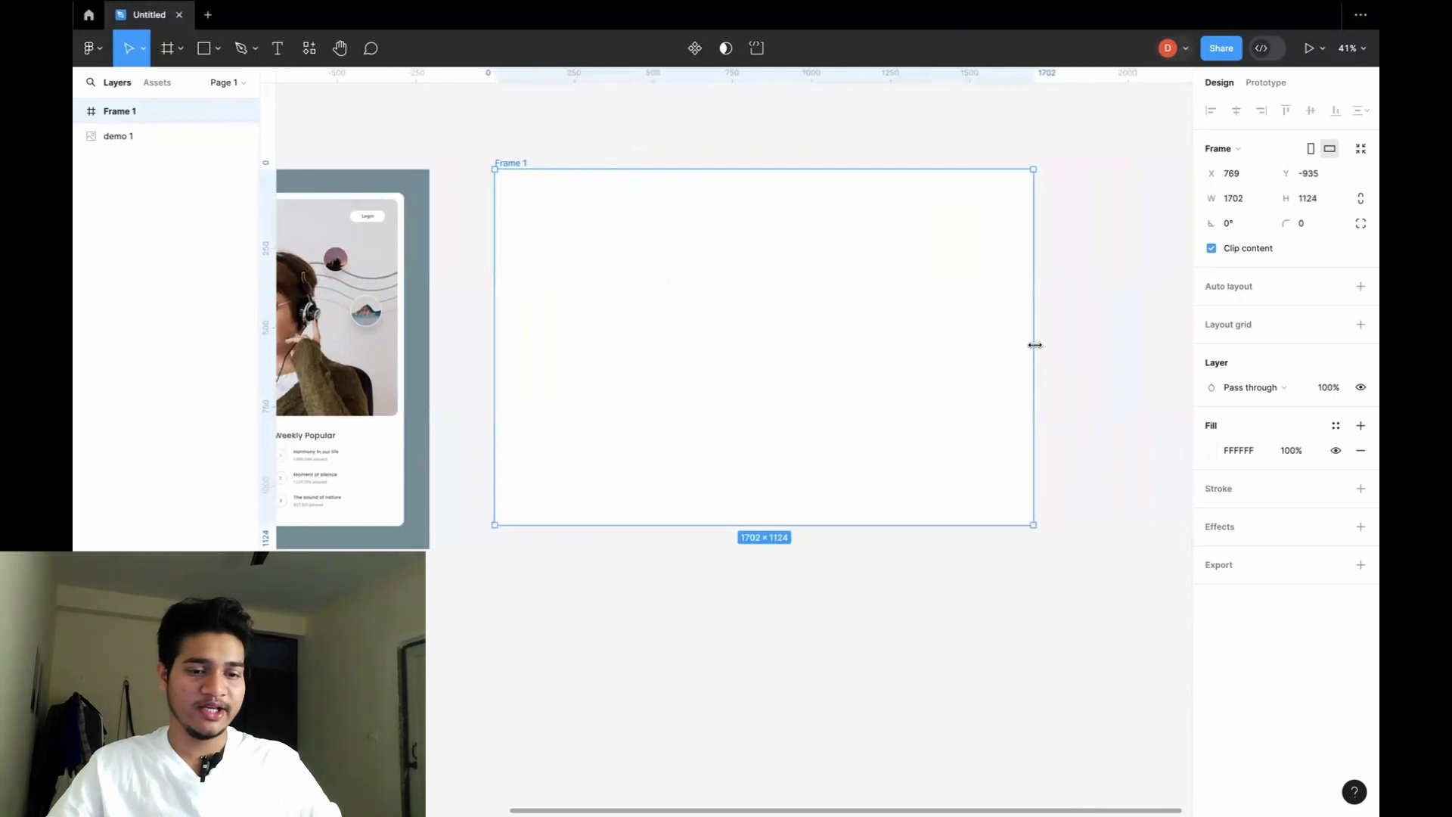
left_click_drag(1035, 345, 1083, 360)
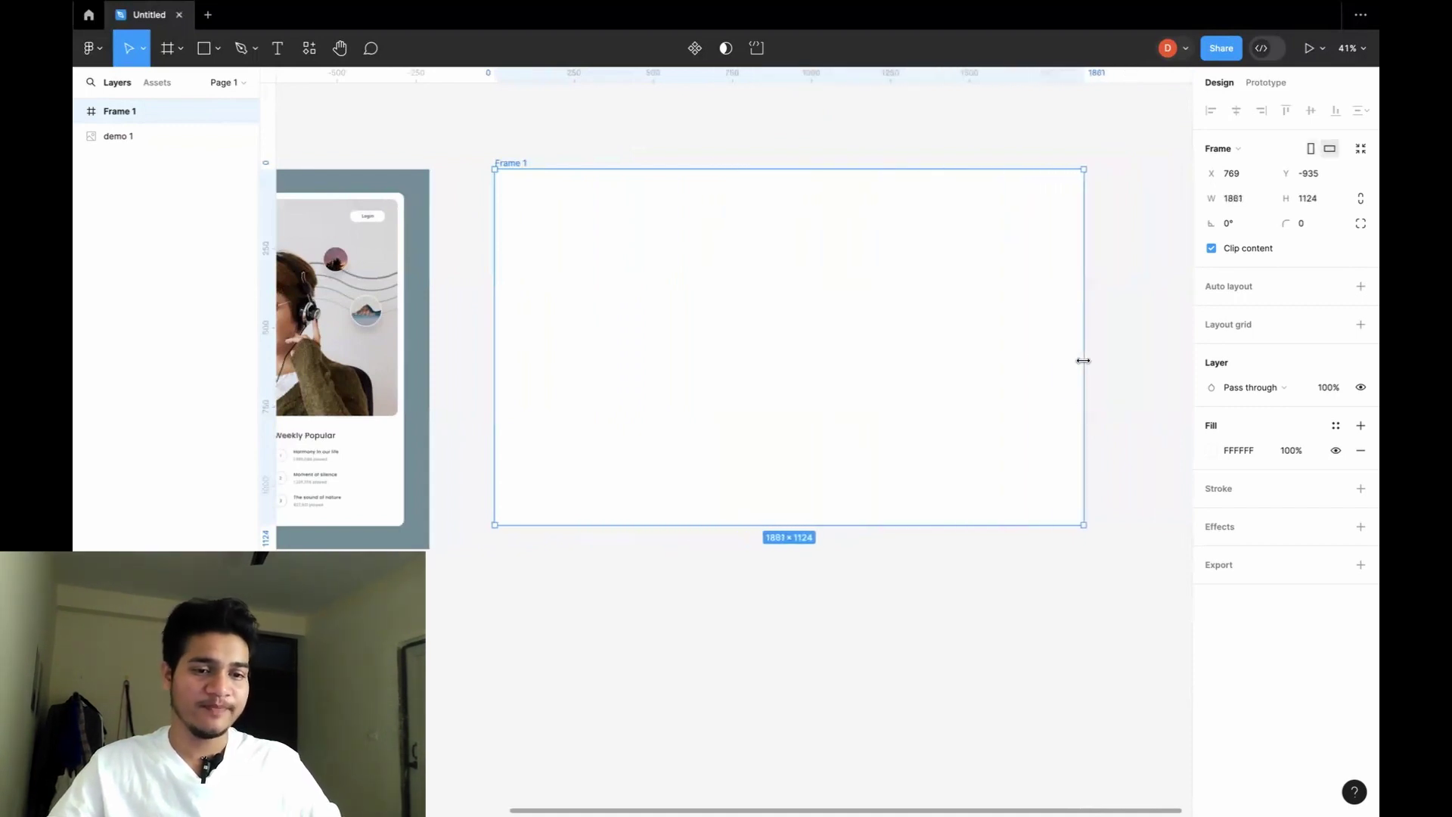
Move Frame 1 down so its bottom lines up with the mockup's bottom.
scroll(1024, 564, "down", 3)
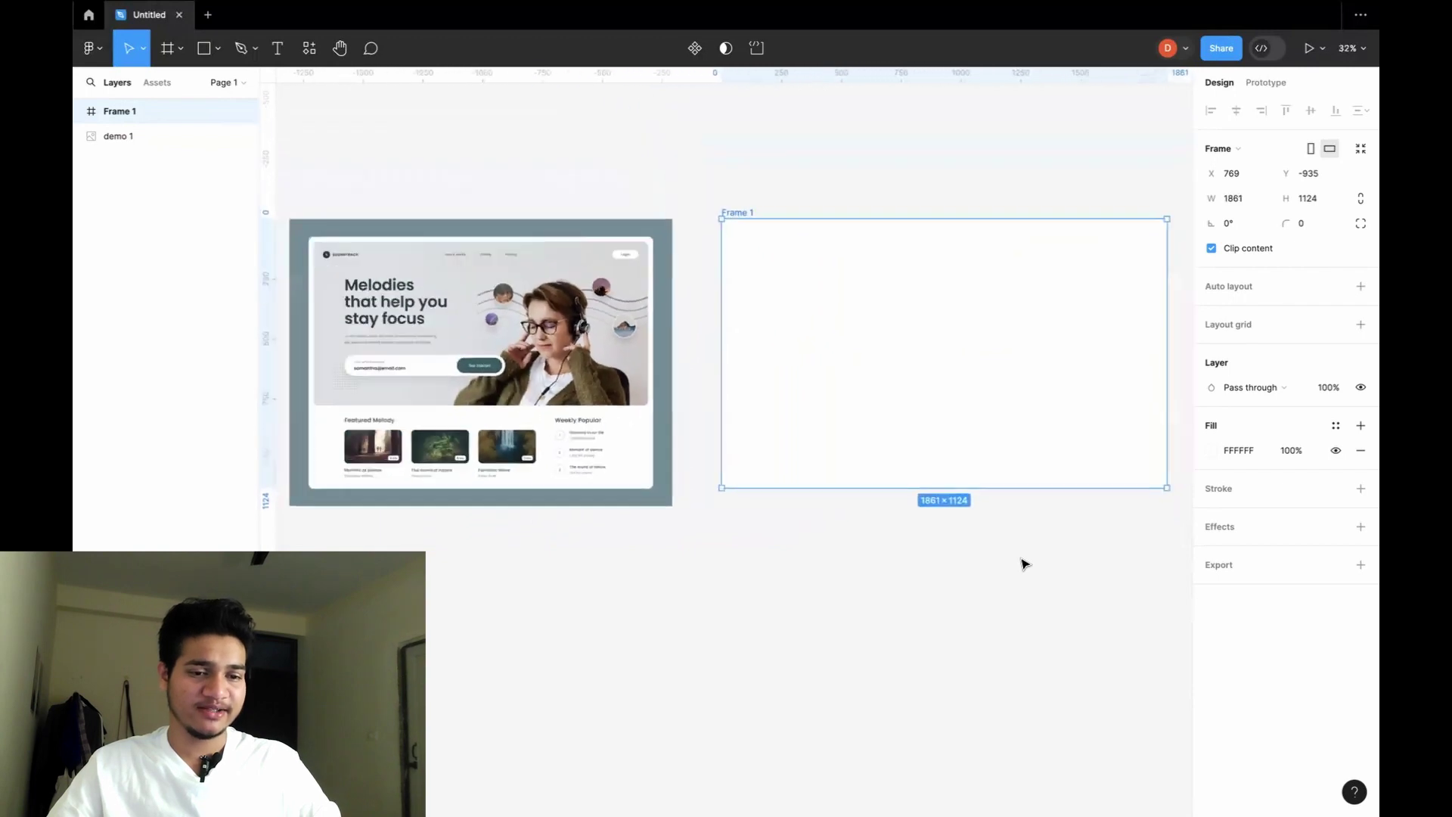
scroll(1024, 563, "down", 1)
left_click(739, 188)
left_click_drag(876, 350, 878, 369)
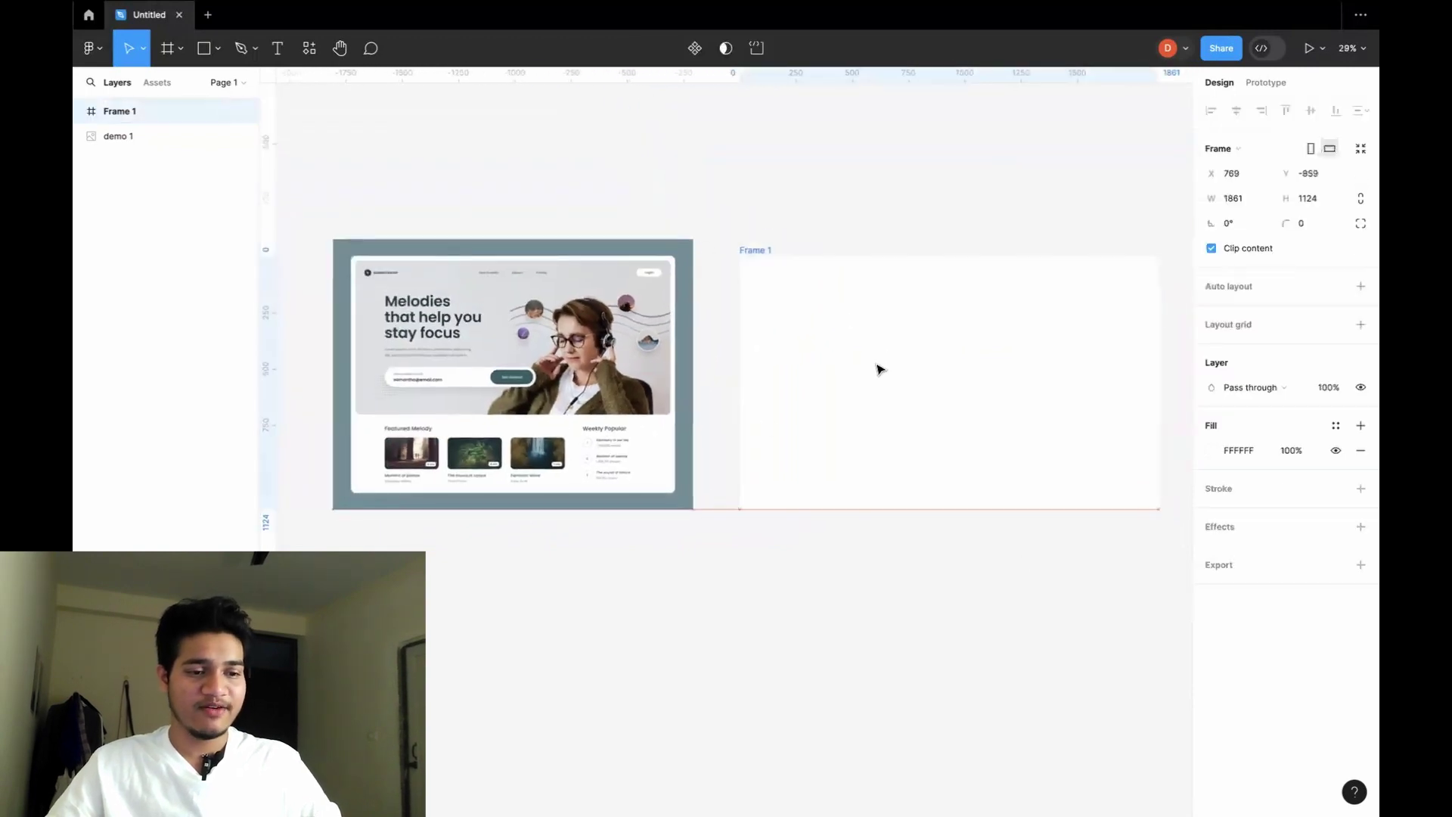
left_click(869, 198)
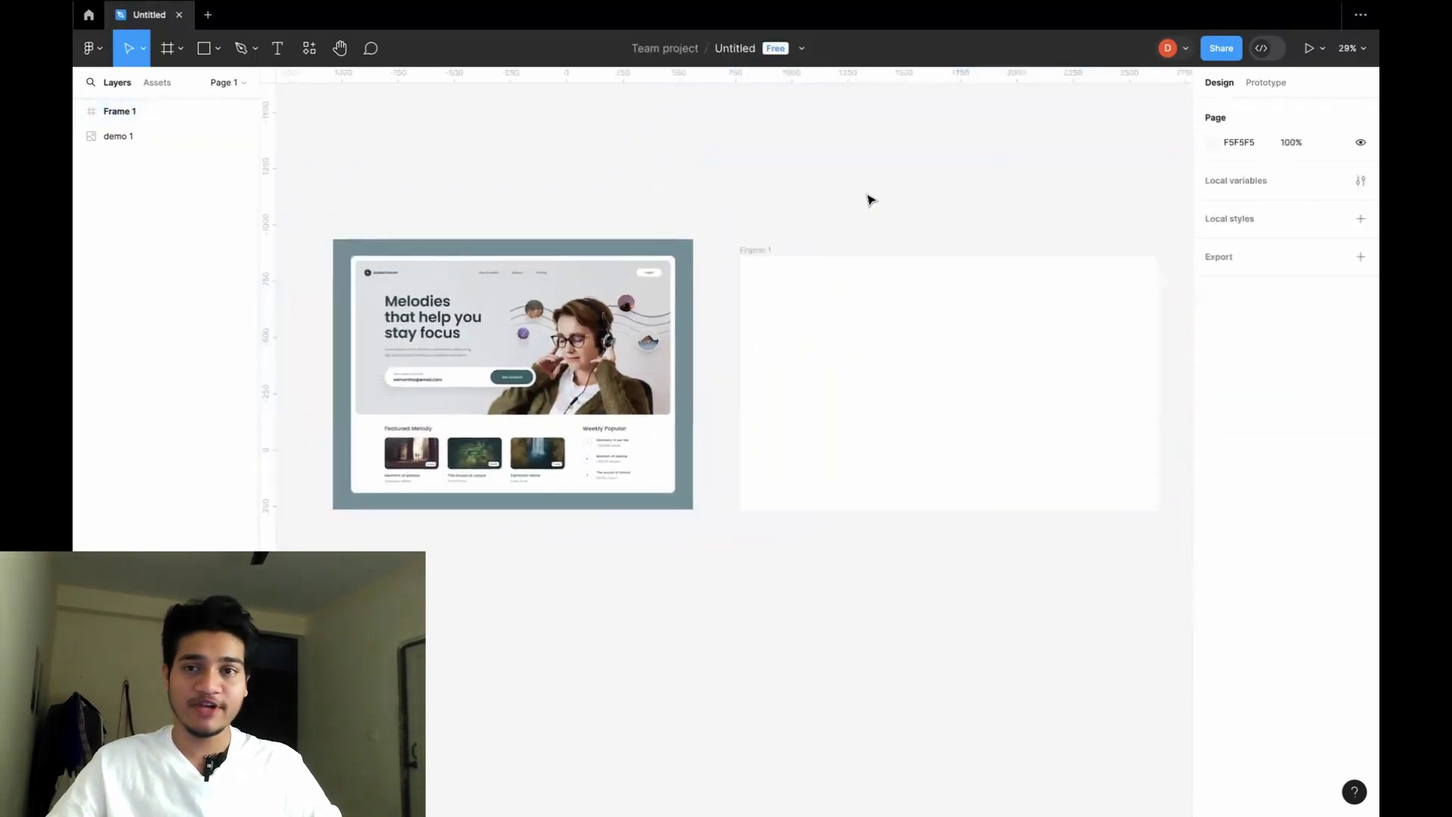
scroll(610, 272, "up", 5)
scroll(610, 272, "down", 2)
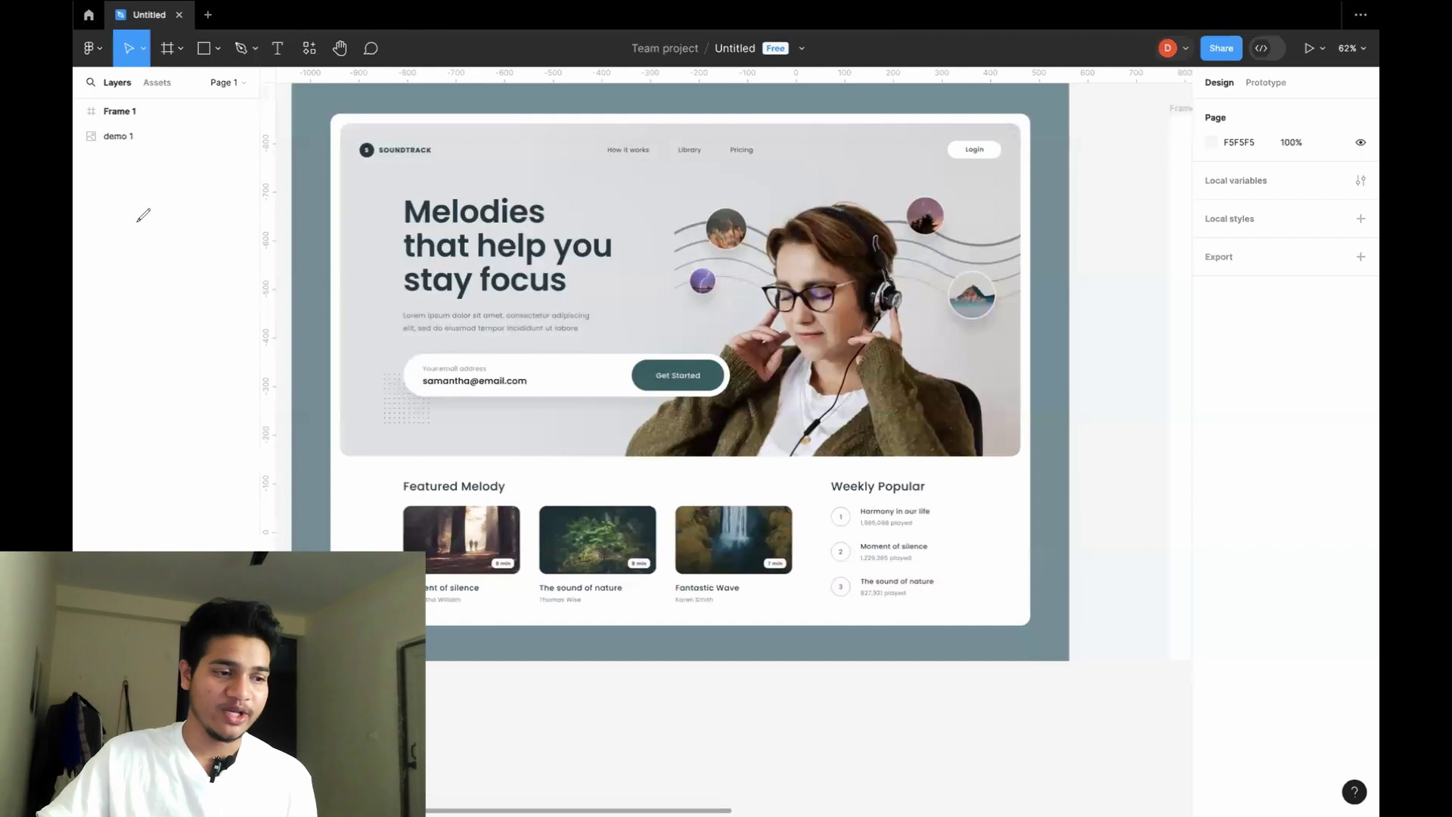
mouse_move(430, 137)
left_mouse_down()
mouse_move(378, 148)
mouse_move(385, 162)
mouse_move(426, 158)
left_mouse_up()
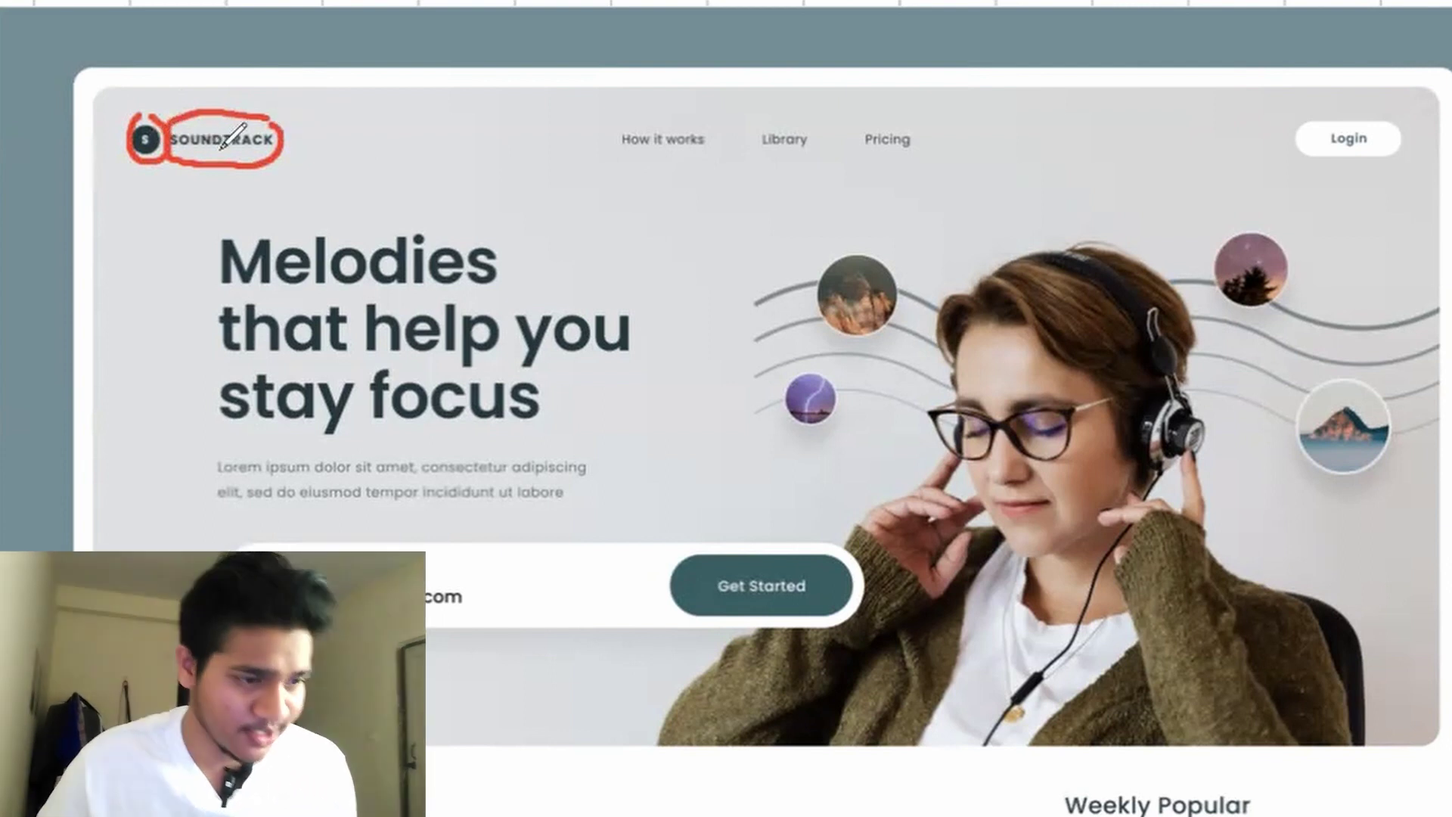
mouse_move(593, 123)
left_mouse_down()
mouse_move(932, 122)
mouse_move(779, 182)
mouse_move(605, 155)
mouse_move(600, 116)
mouse_move(707, 156)
mouse_move(840, 155)
left_mouse_up()
left_click_drag(851, 155, 942, 150)
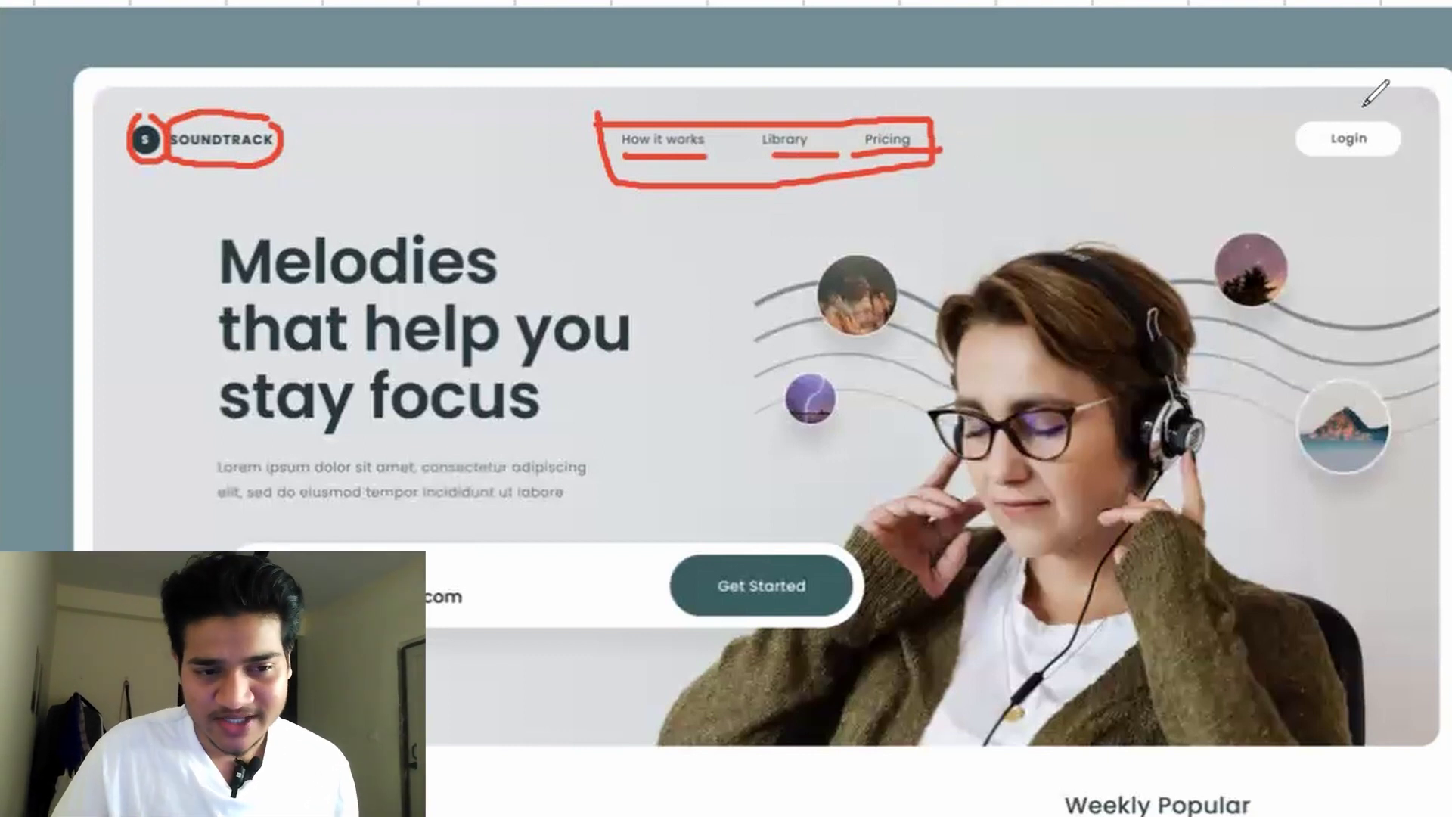
mouse_move(1401, 107)
left_mouse_down()
mouse_move(1289, 113)
mouse_move(1293, 148)
mouse_move(1356, 169)
left_mouse_up()
mouse_move(1419, 145)
left_mouse_down()
mouse_move(1405, 112)
mouse_move(1384, 147)
mouse_move(1381, 121)
mouse_move(1306, 130)
mouse_move(1301, 147)
mouse_move(1354, 151)
mouse_move(1394, 138)
mouse_move(1396, 117)
left_mouse_up()
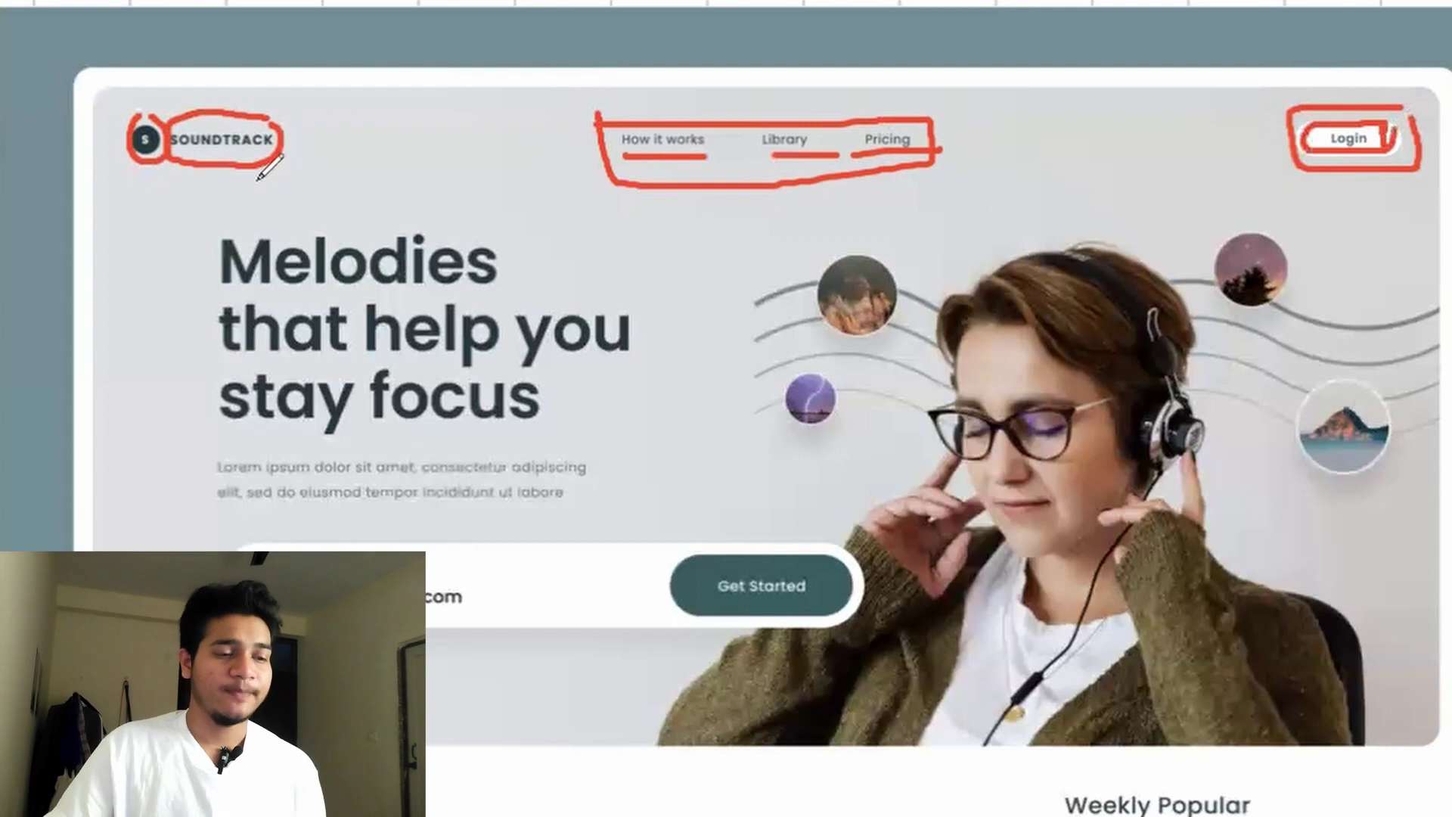
mouse_move(103, 185)
left_mouse_down()
mouse_move(478, 205)
mouse_move(1138, 201)
mouse_move(1434, 171)
left_mouse_up()
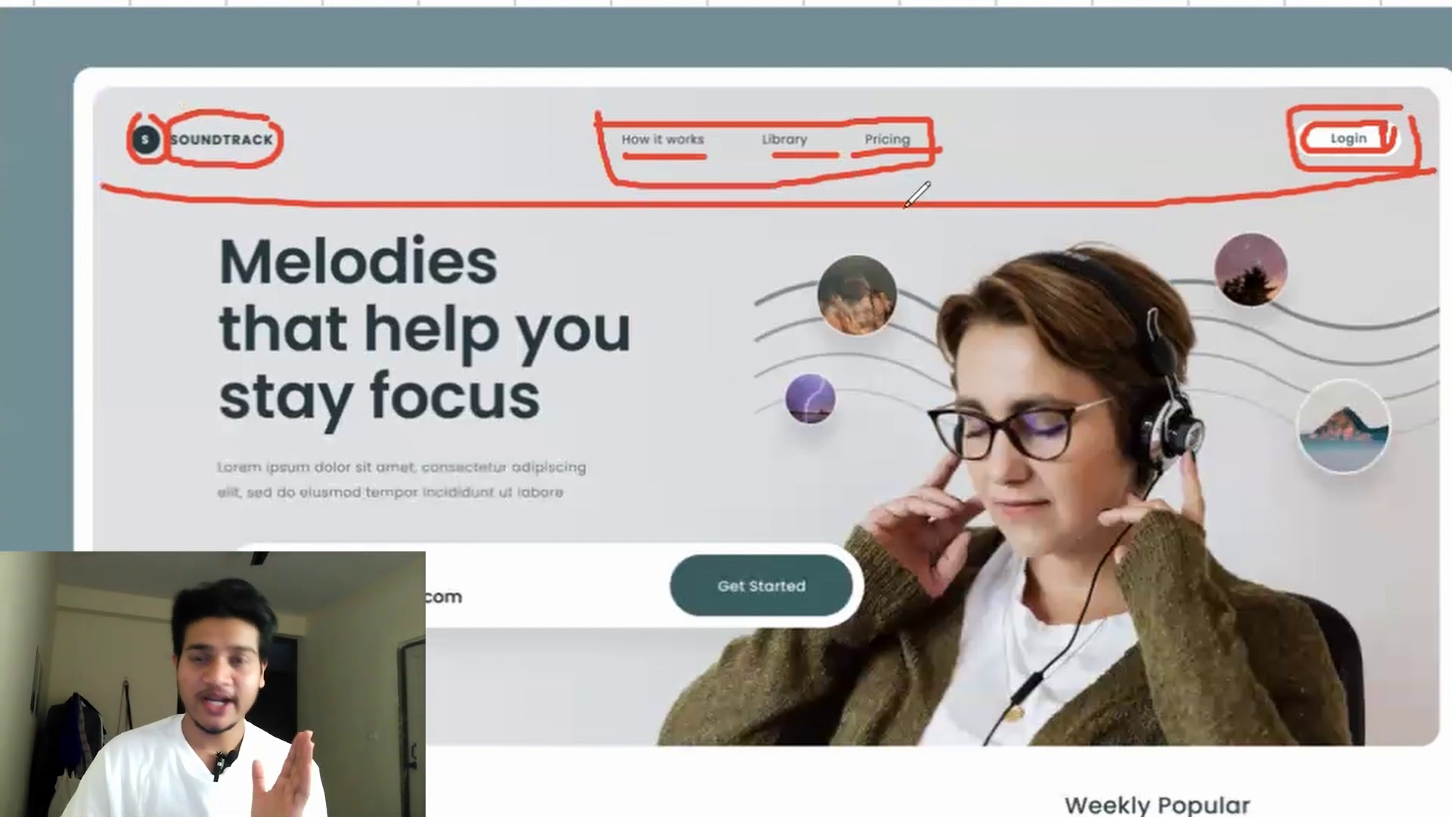
key("Escape")
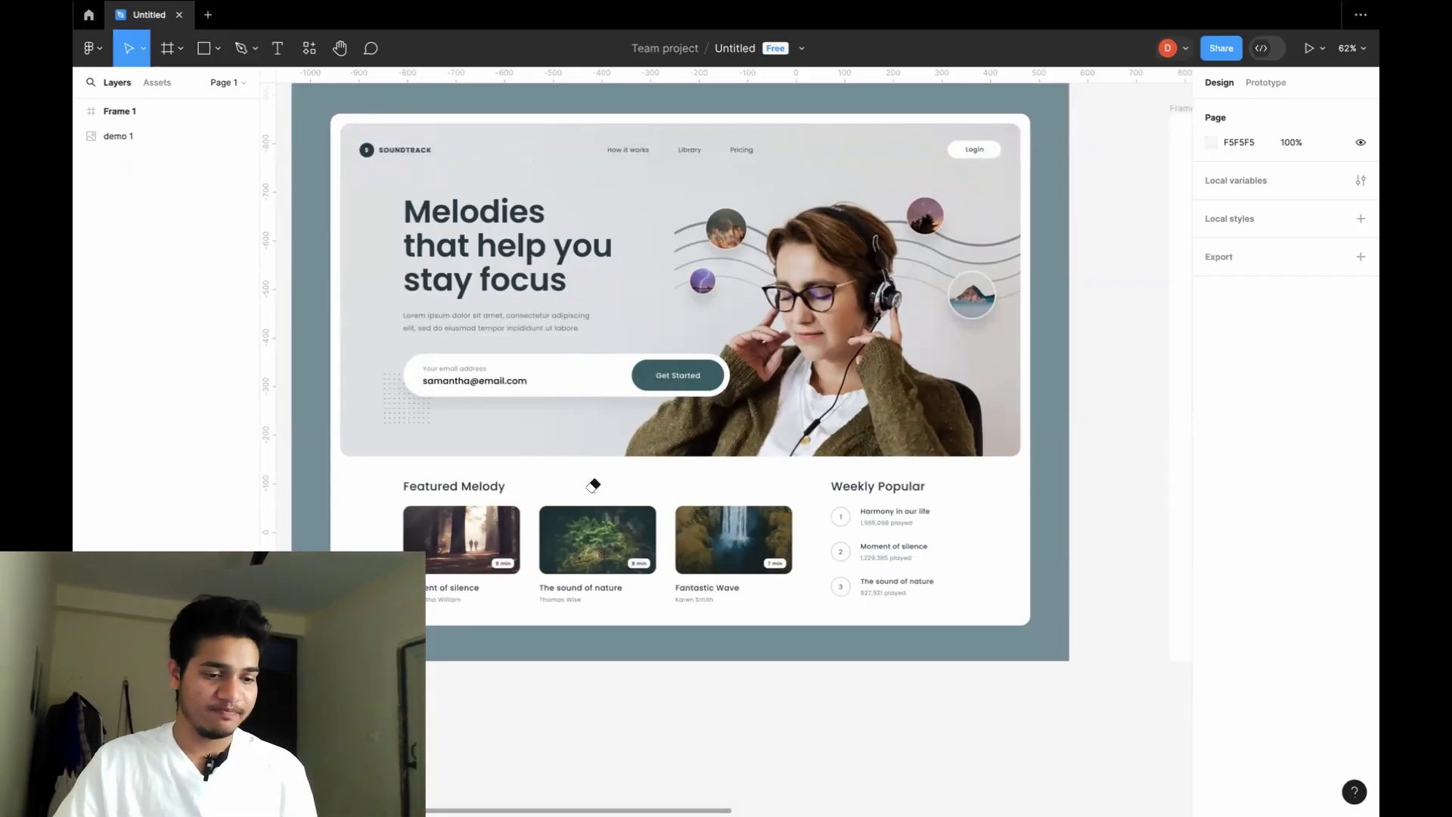
scroll(1003, 335, "right", 5)
scroll(719, 332, "left", 6)
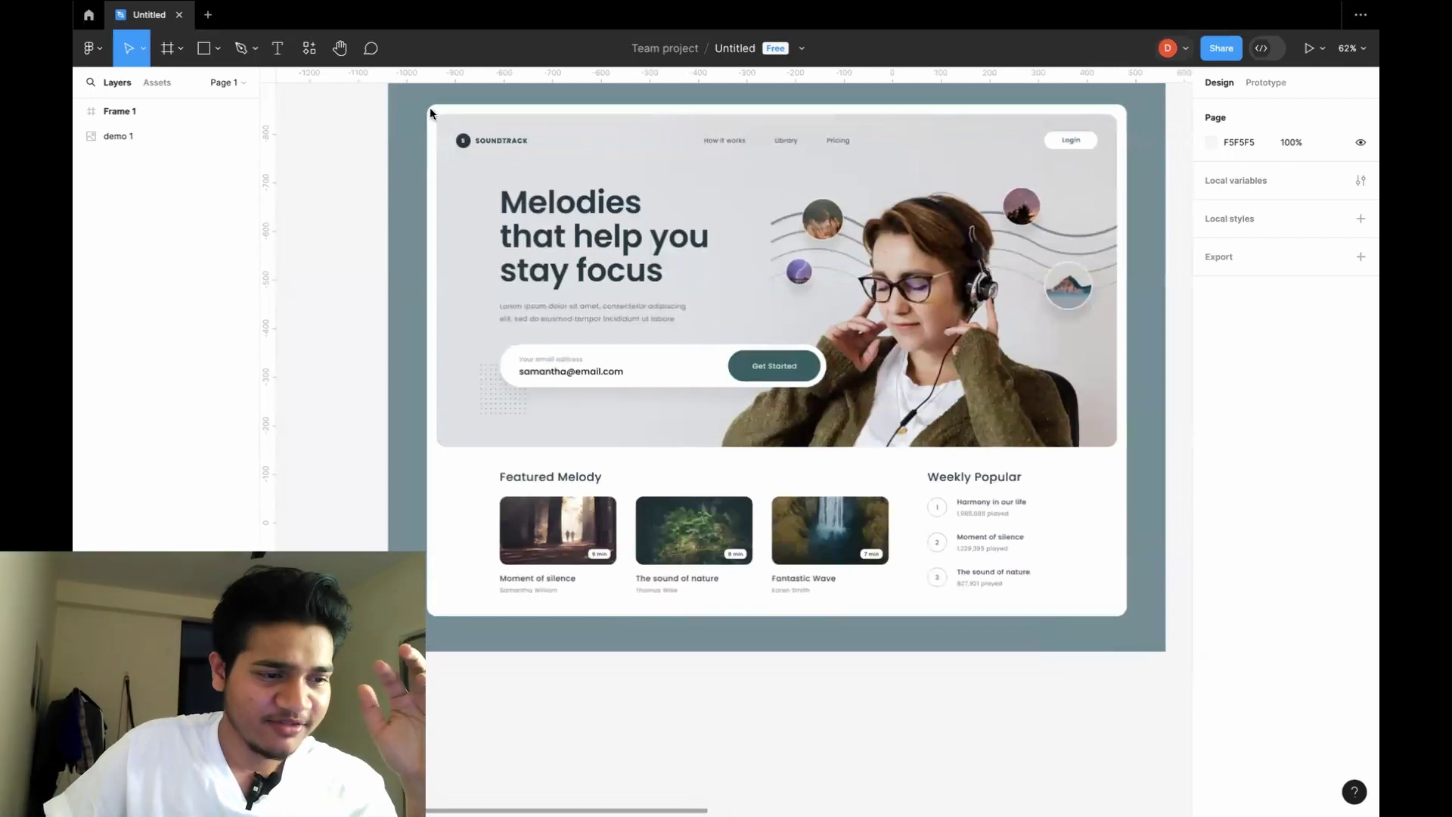
left_click(439, 513)
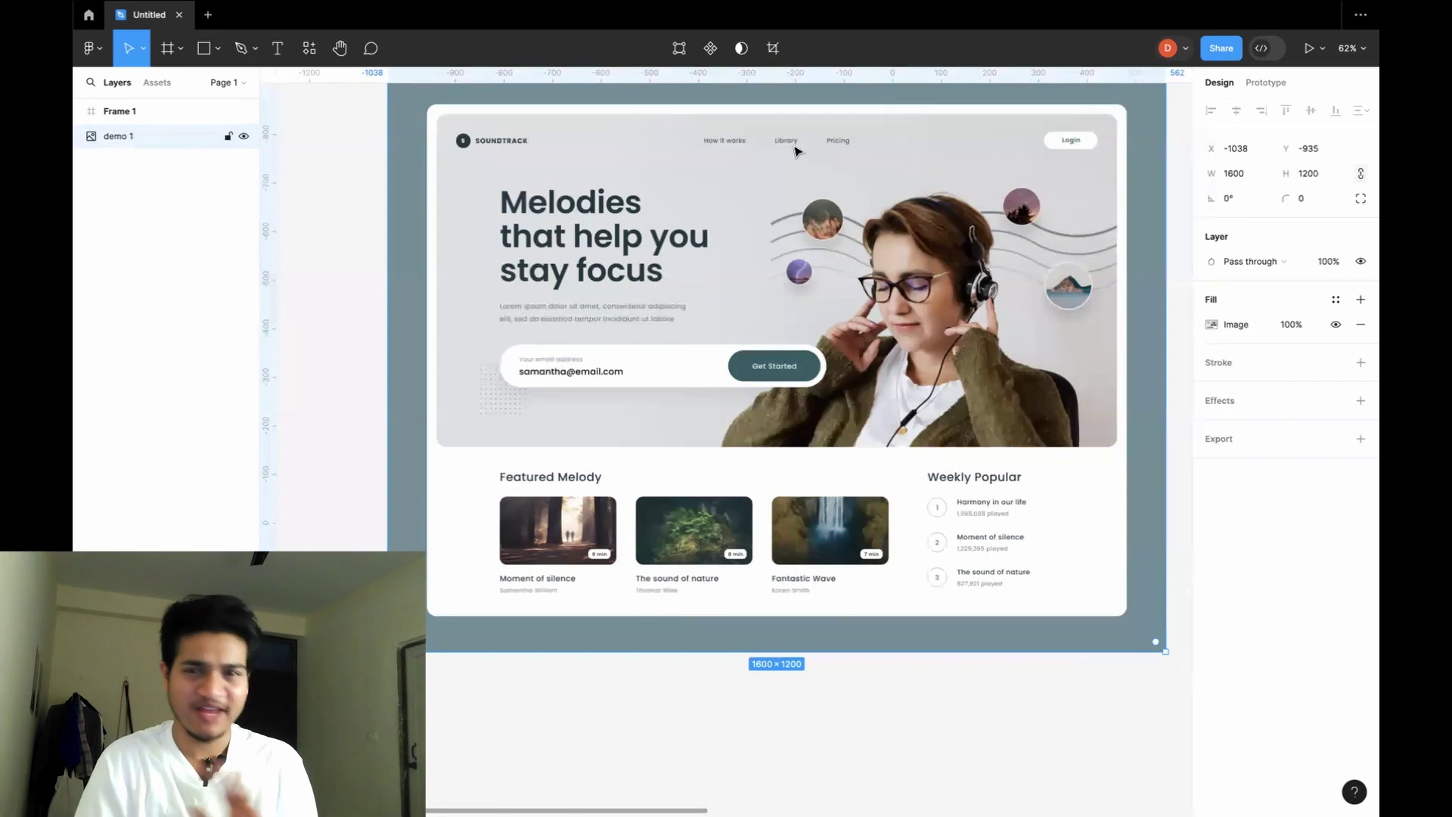
scroll(794, 151, "down", 3)
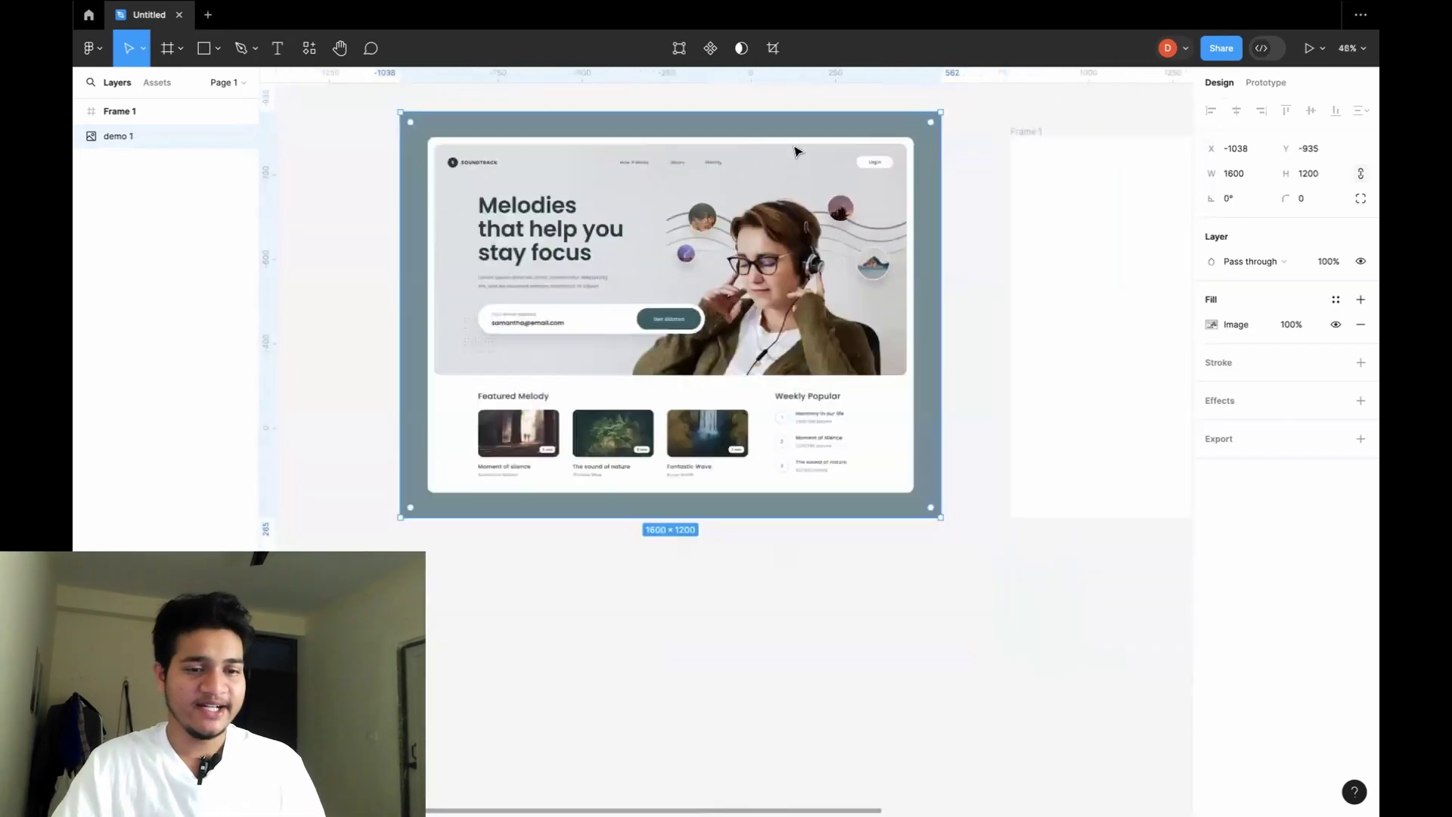
scroll(795, 151, "down", 2)
scroll(794, 152, "right", 3)
scroll(794, 151, "down", 1)
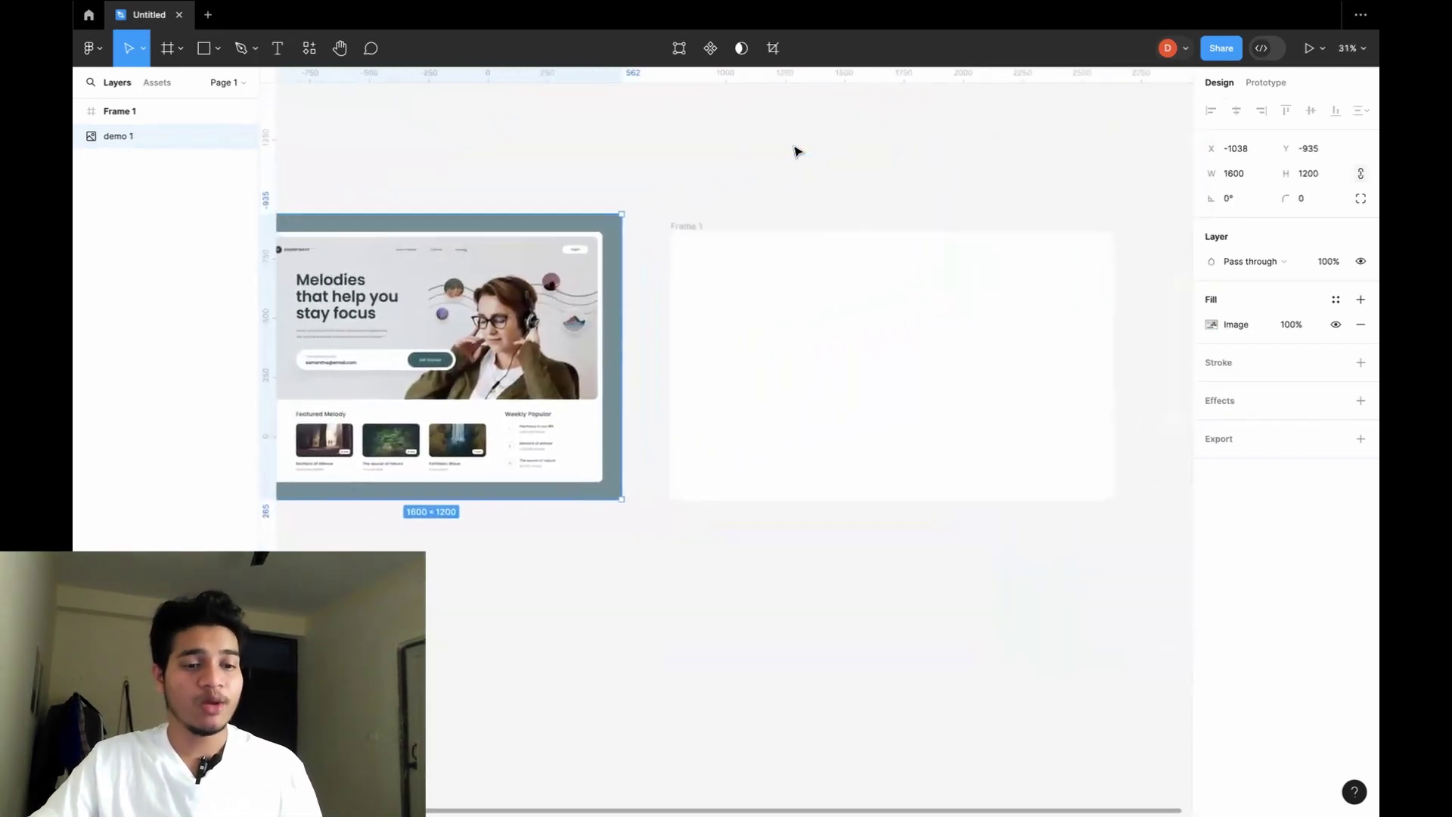
left_click(877, 295)
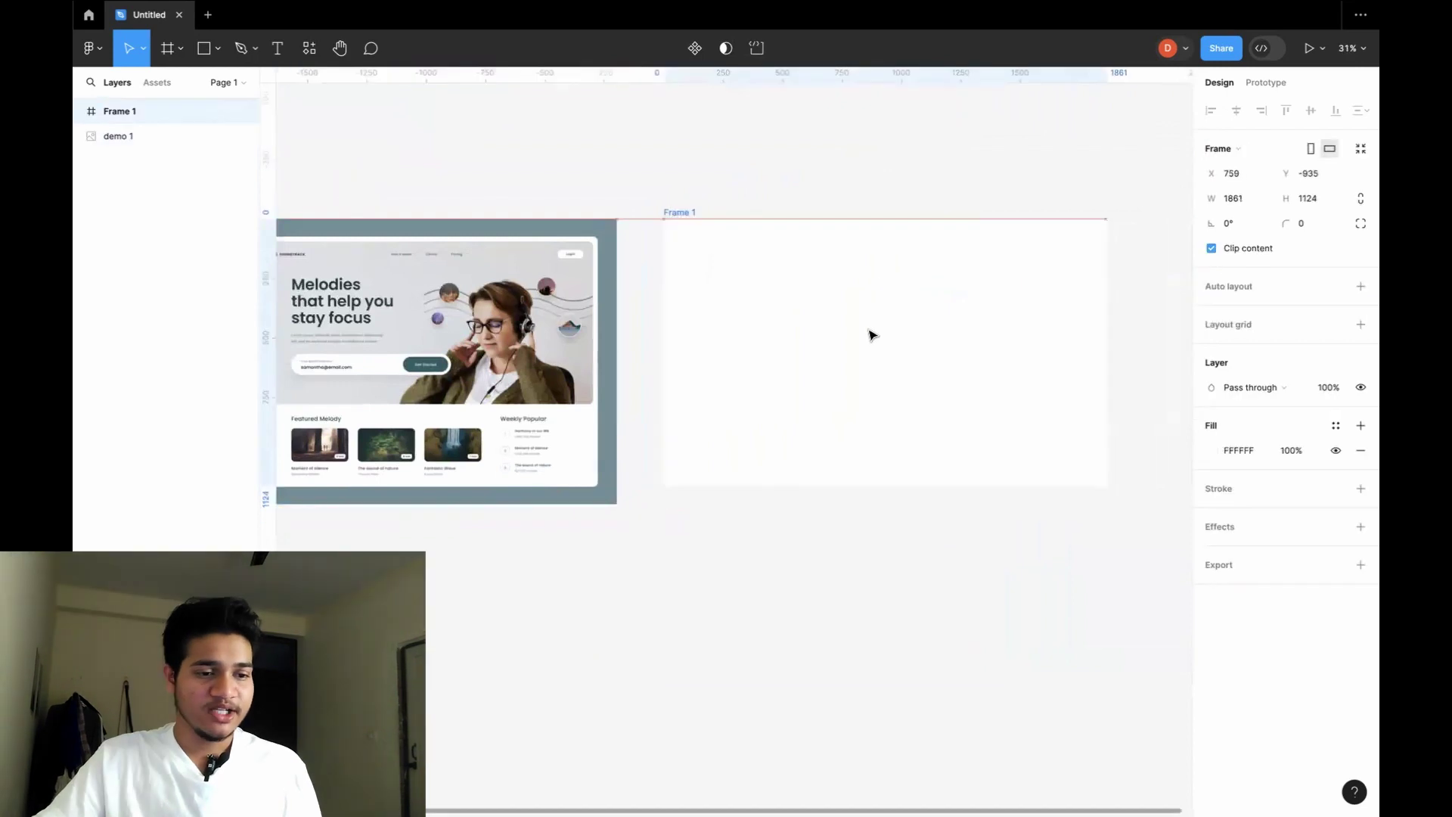
left_click(896, 174)
left_click(847, 248)
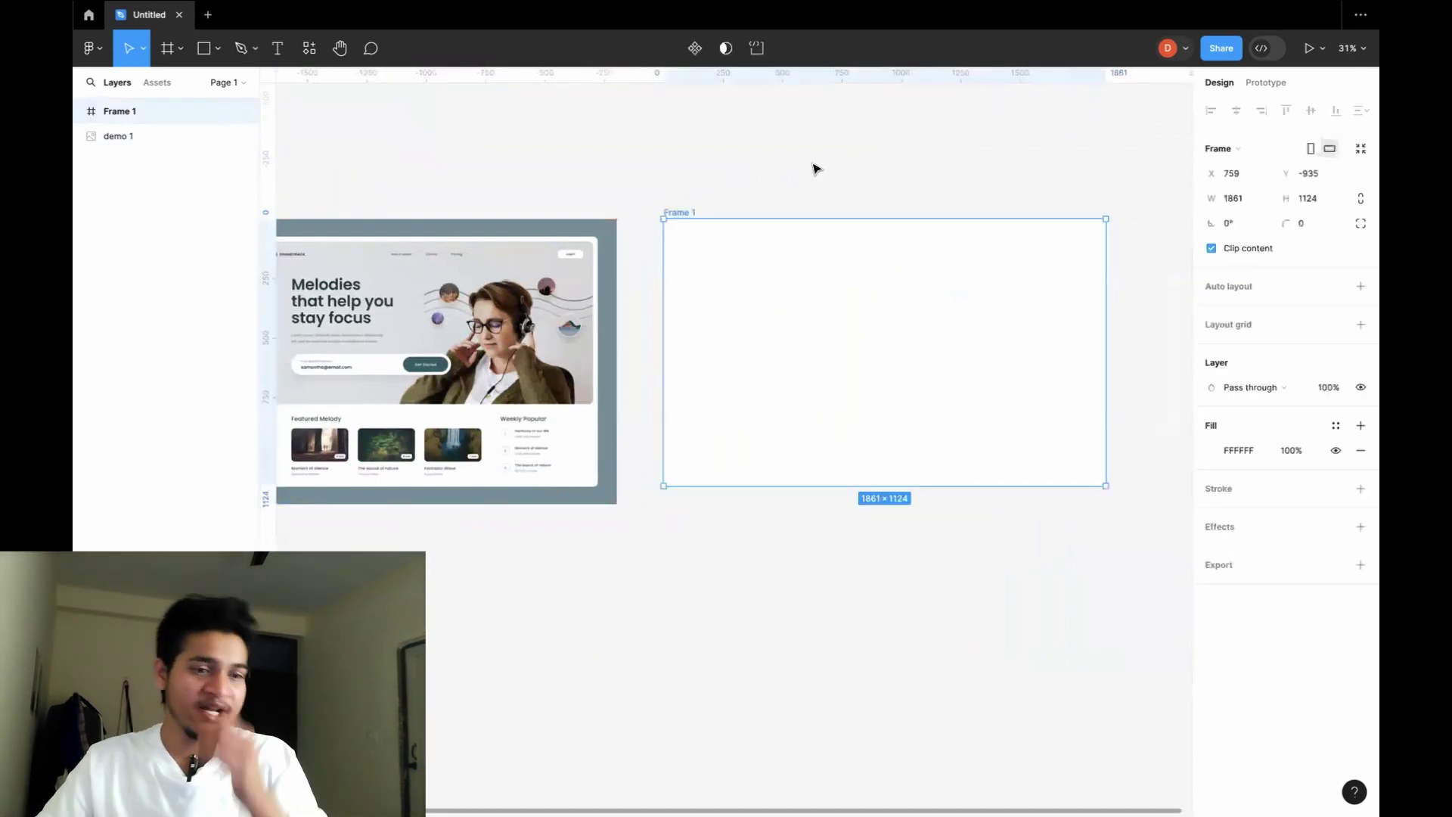
left_click(809, 157)
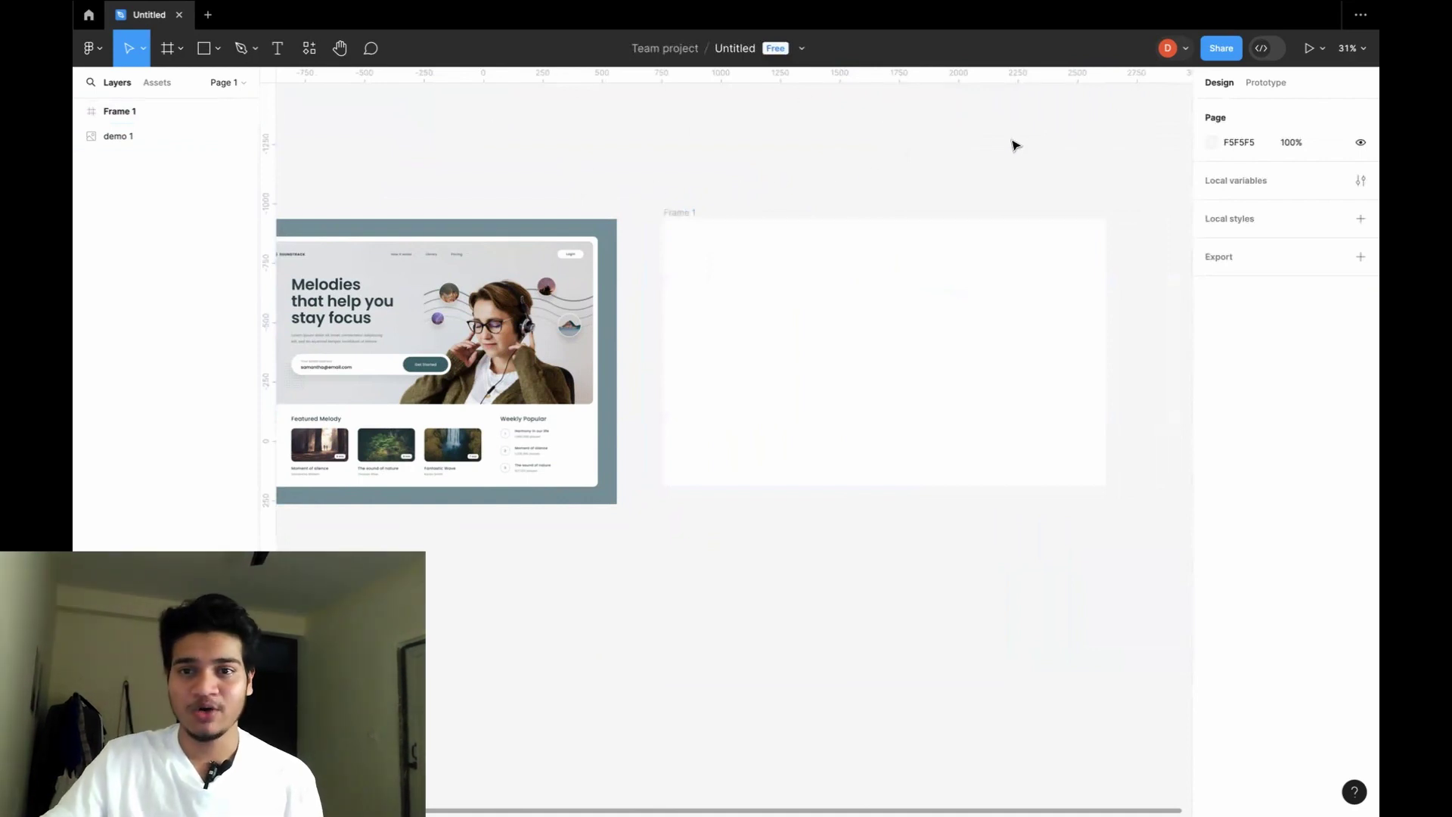
Darken the page background fill to 3D3535 with the colour picker.
left_click(1211, 142)
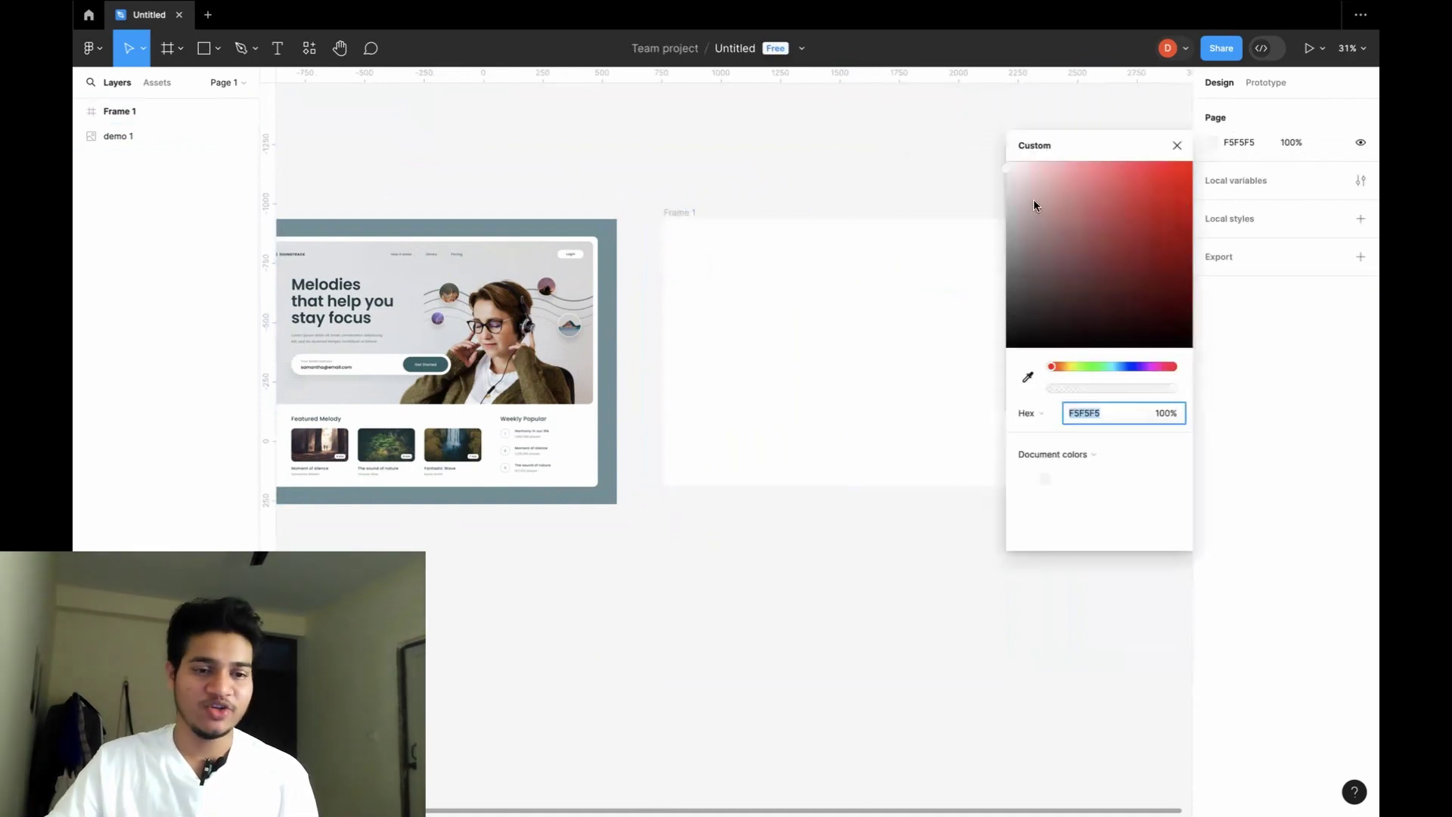
left_click(1027, 229)
left_click_drag(1028, 241, 1033, 309)
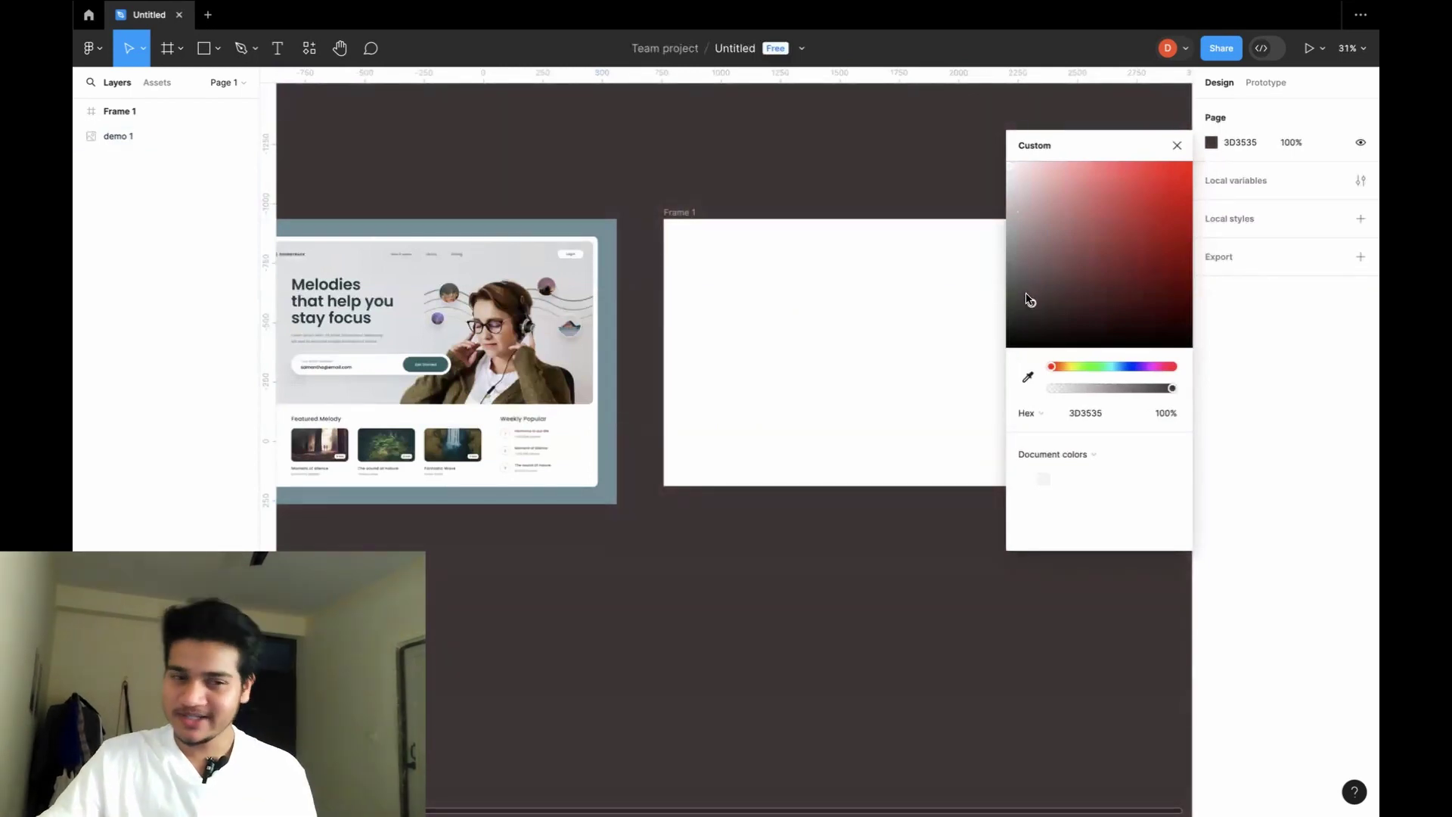
left_click(894, 169)
scroll(895, 169, "left", 5)
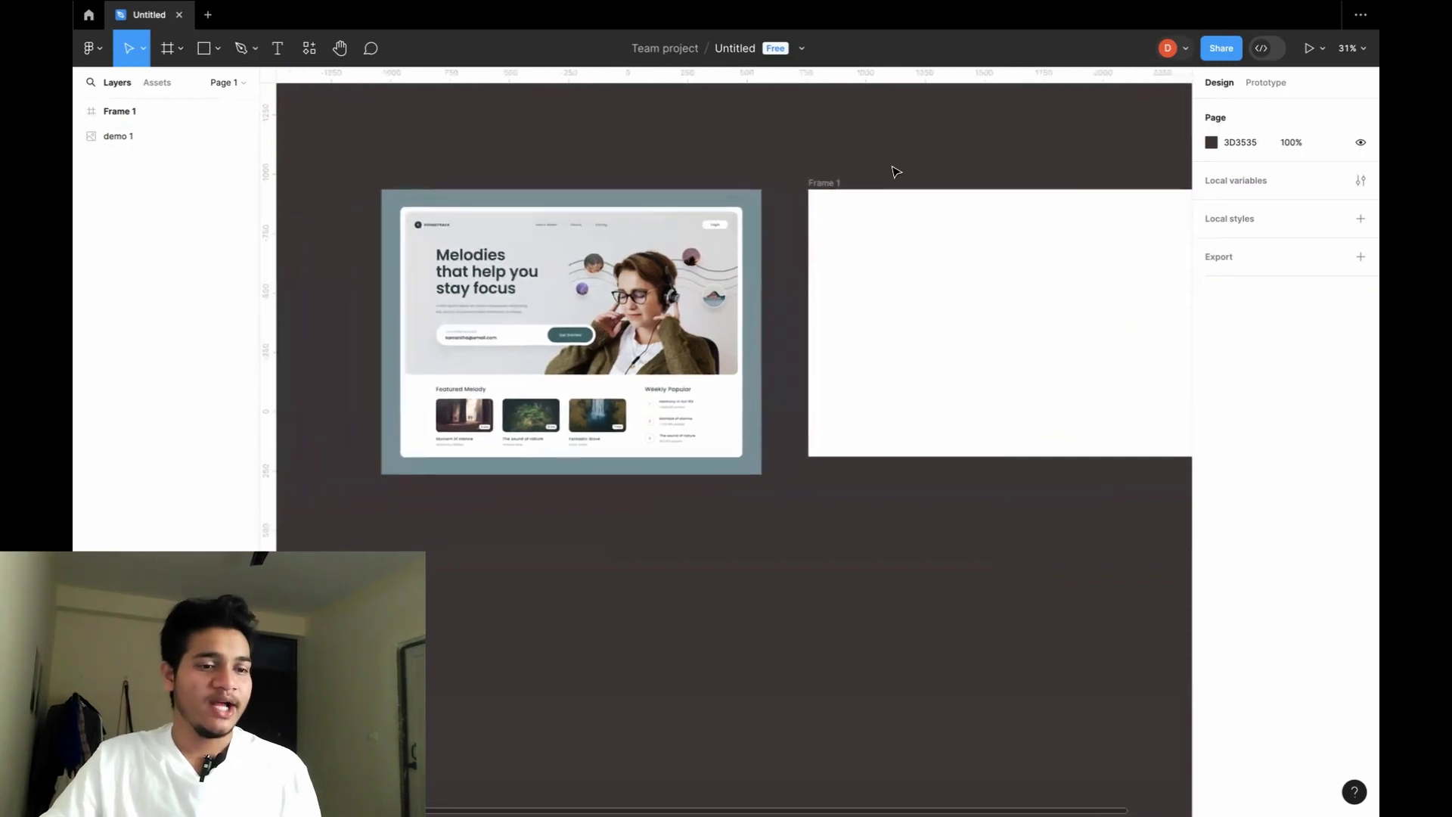
scroll(894, 172, "right", 1)
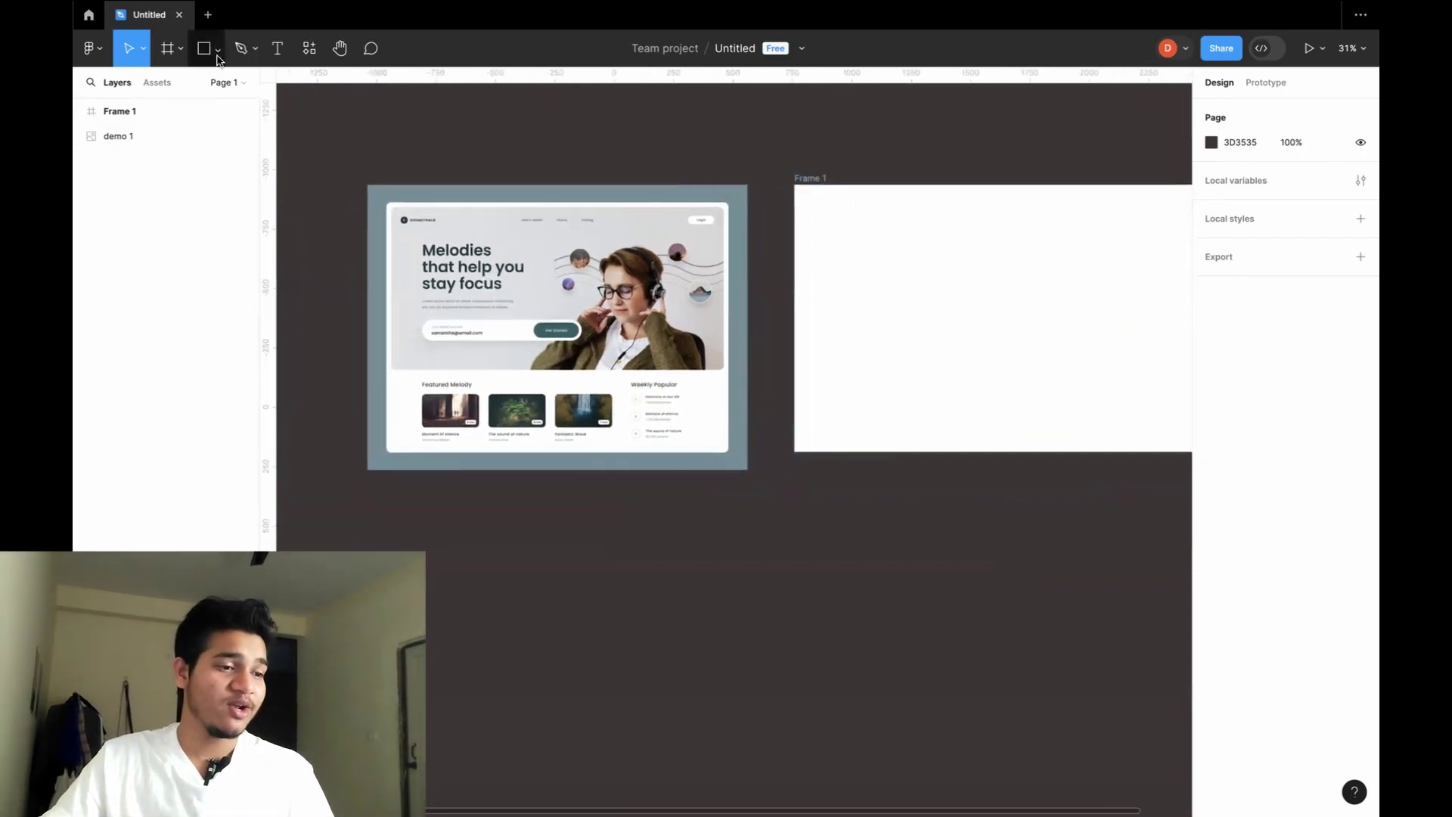
Draw a grey rectangle across the top of Frame 1, widened and stretched to the frame top.
left_click(218, 49)
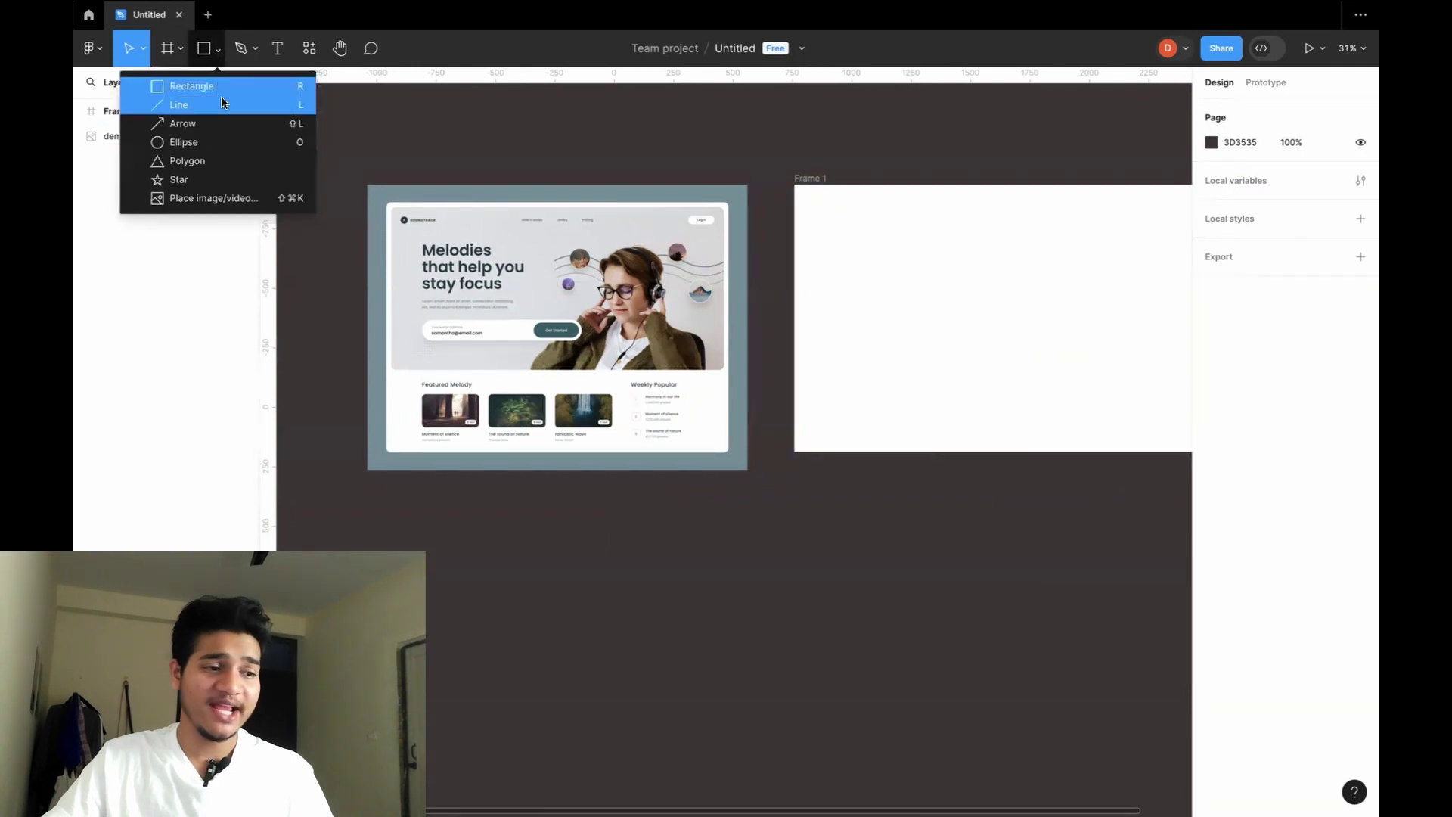
left_click(477, 142)
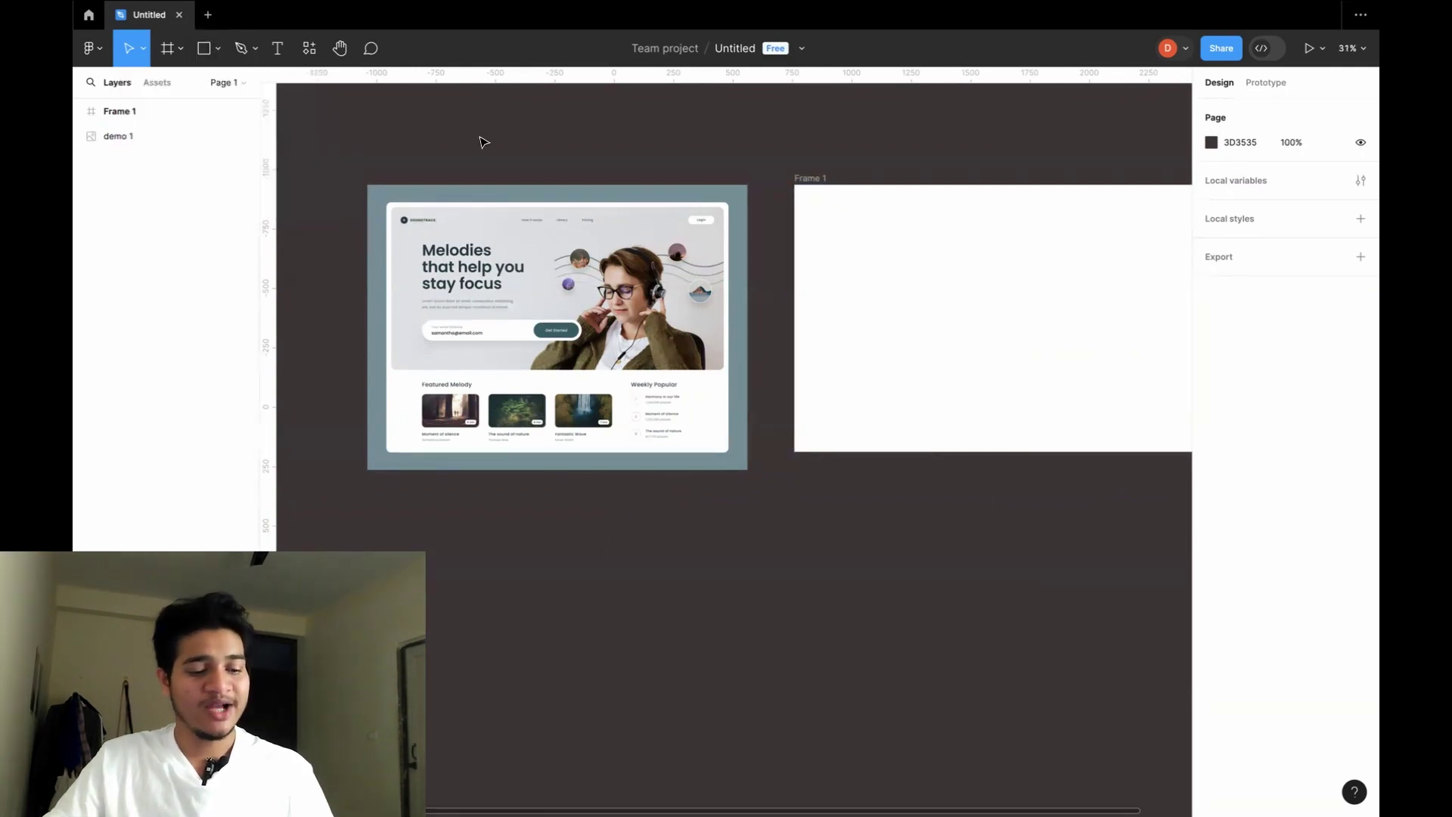
key("r")
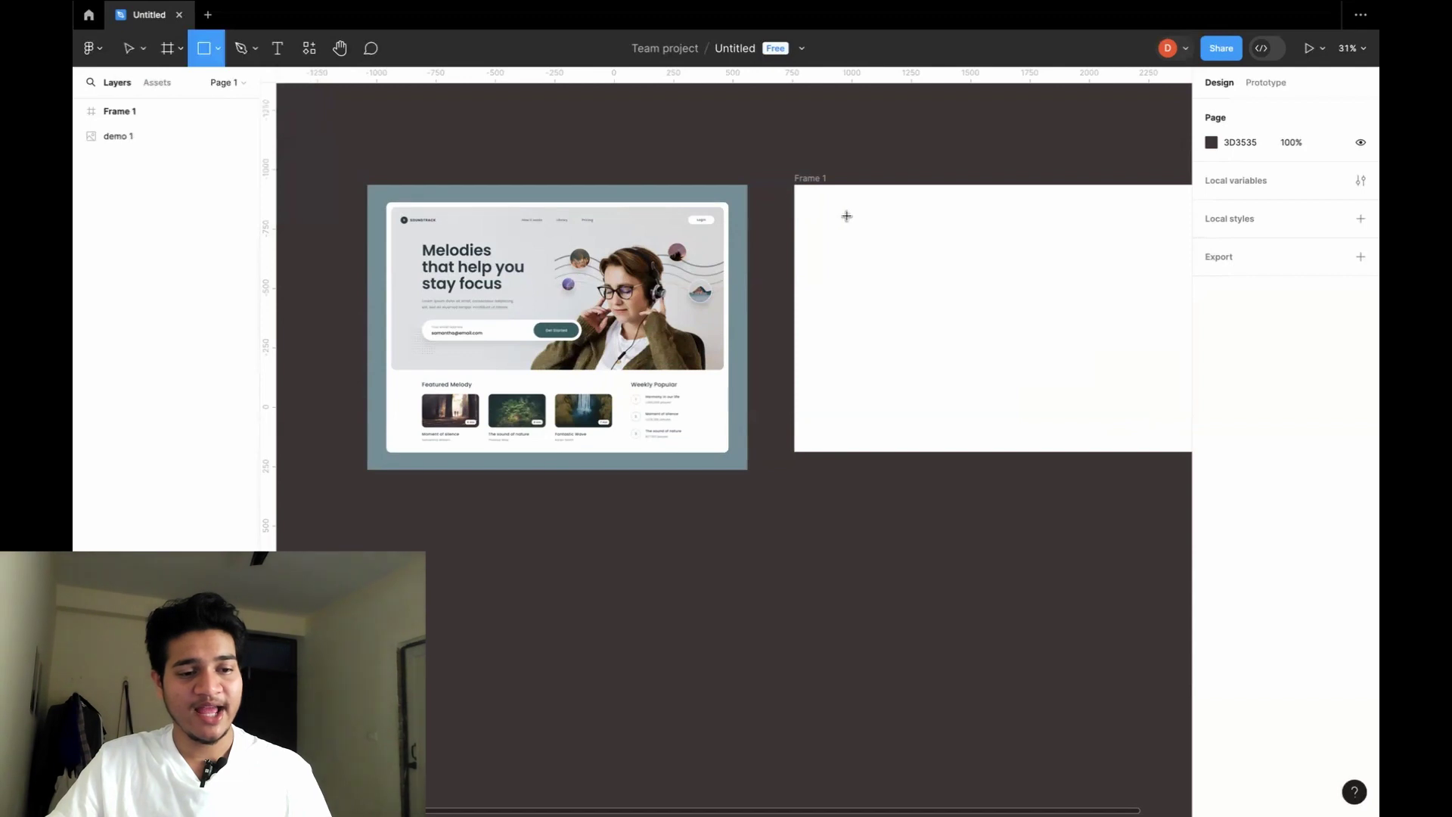
left_click_drag(802, 197, 1117, 345)
scroll(1070, 378, "right", 3)
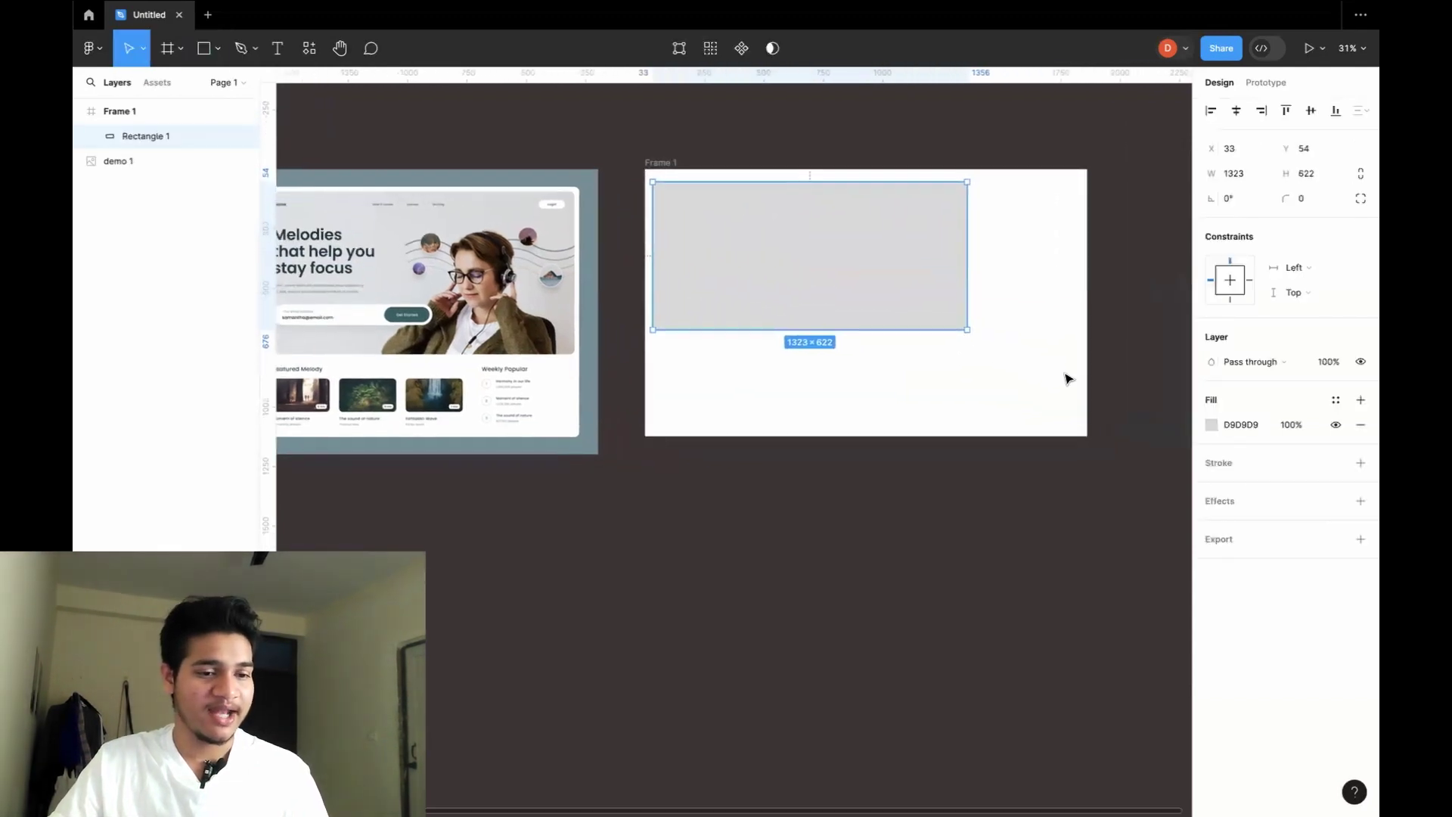
left_click_drag(954, 241, 1072, 244)
scroll(923, 212, "left", 5)
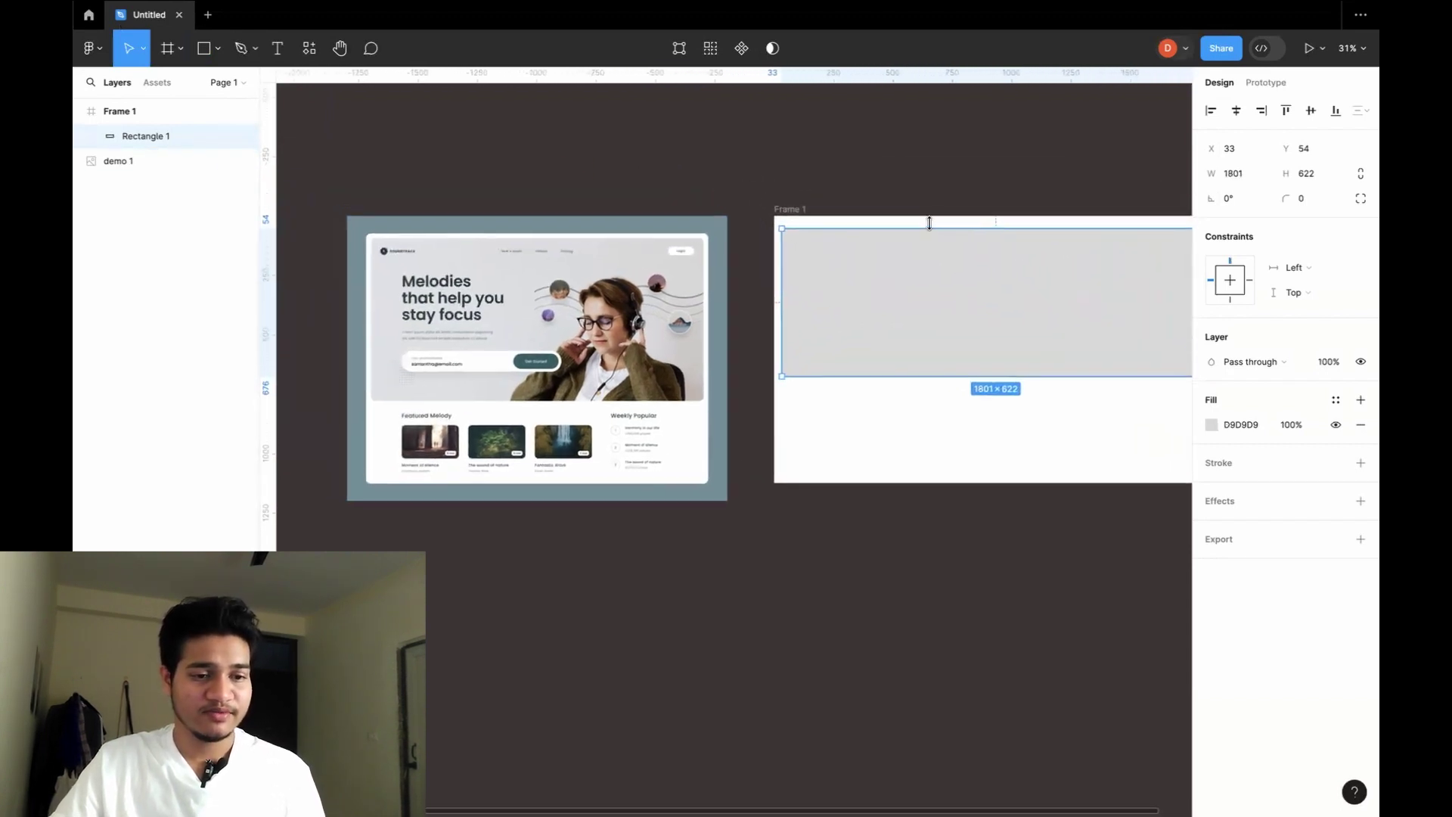
left_click_drag(929, 223, 931, 220)
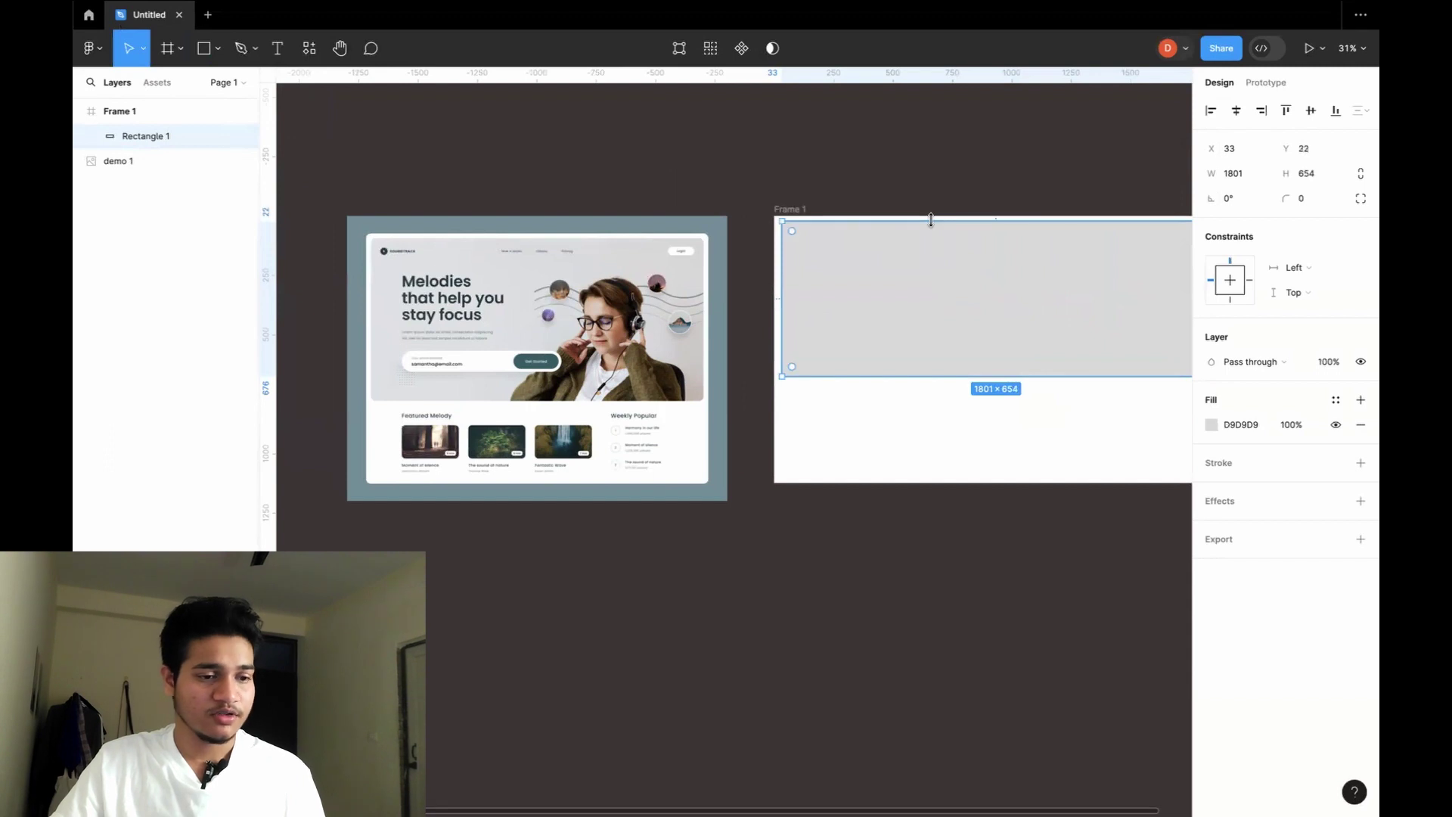
scroll(931, 220, "up", 5)
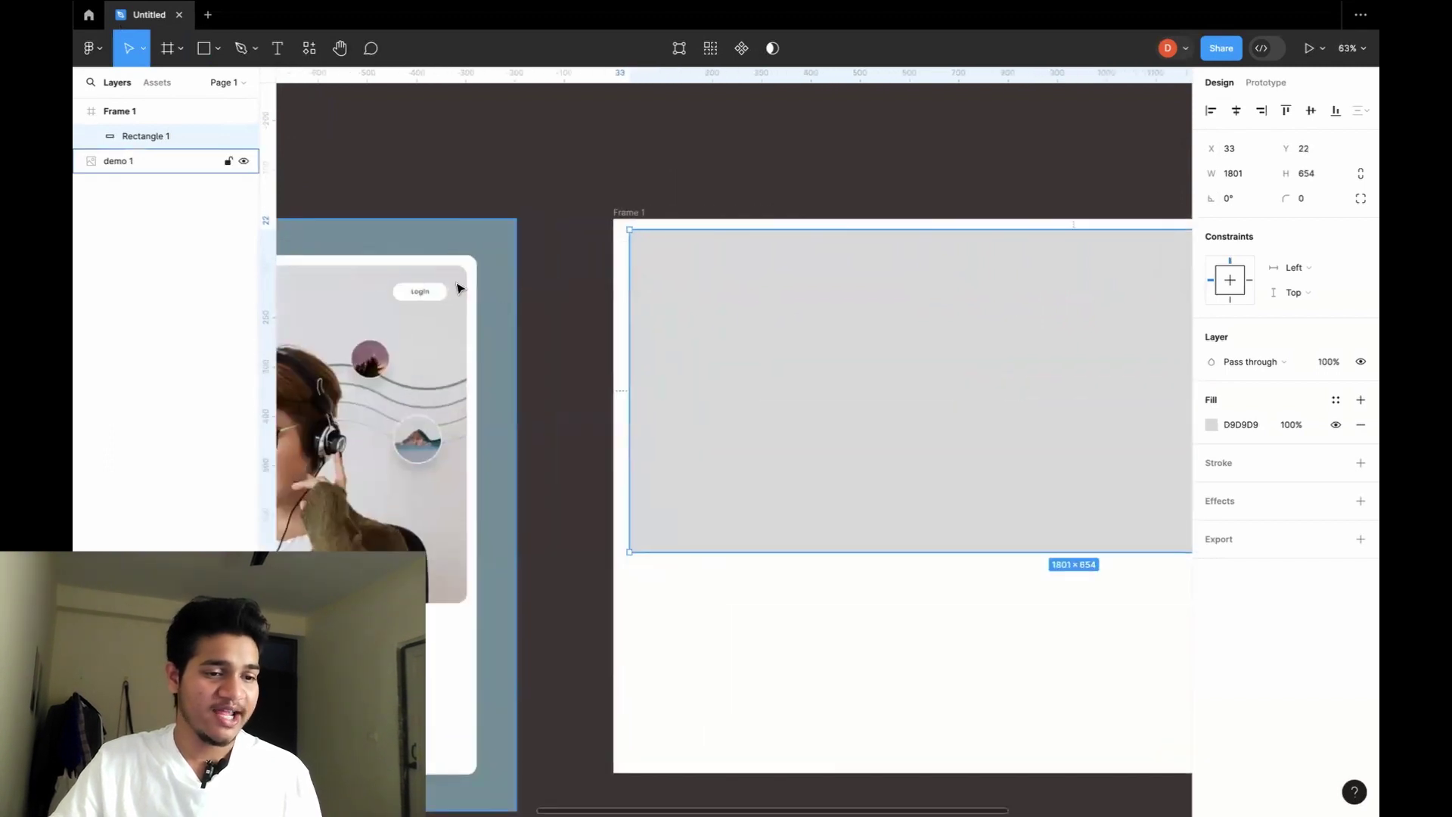
scroll(462, 289, "right", 10)
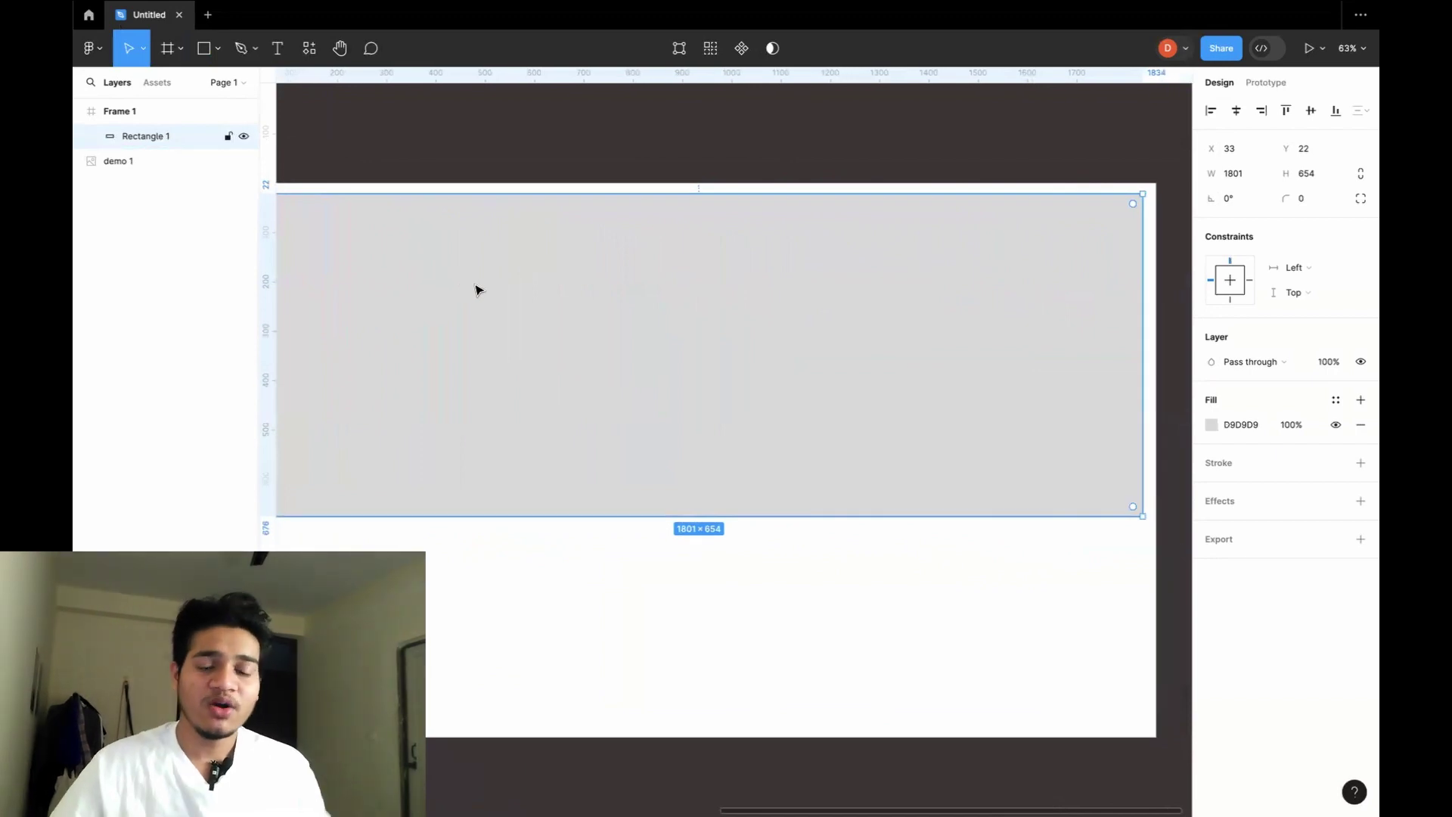
Round the rectangle's corners to a radius of 33.
left_click(1303, 199)
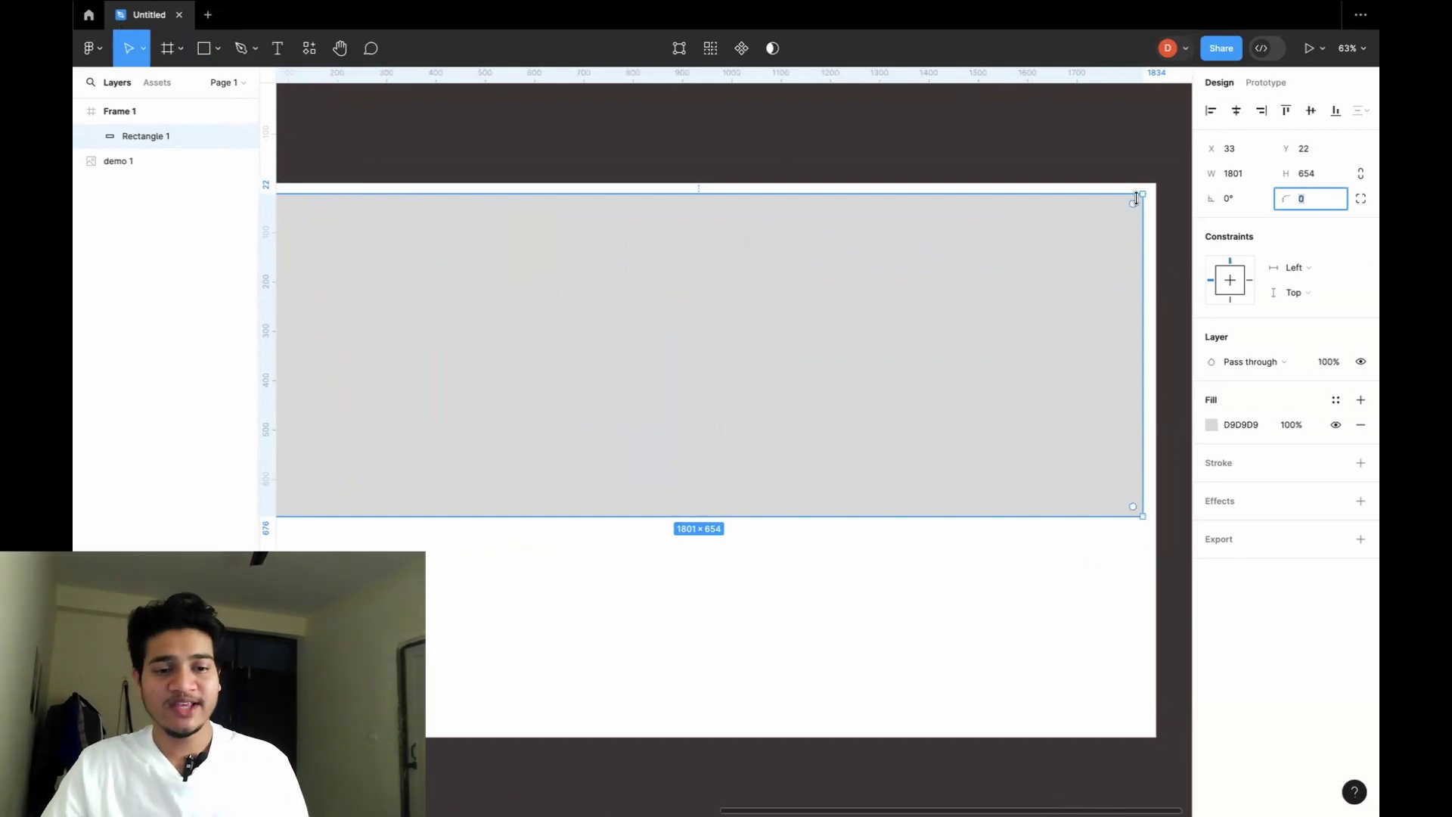
scroll(1134, 201, "up", 5)
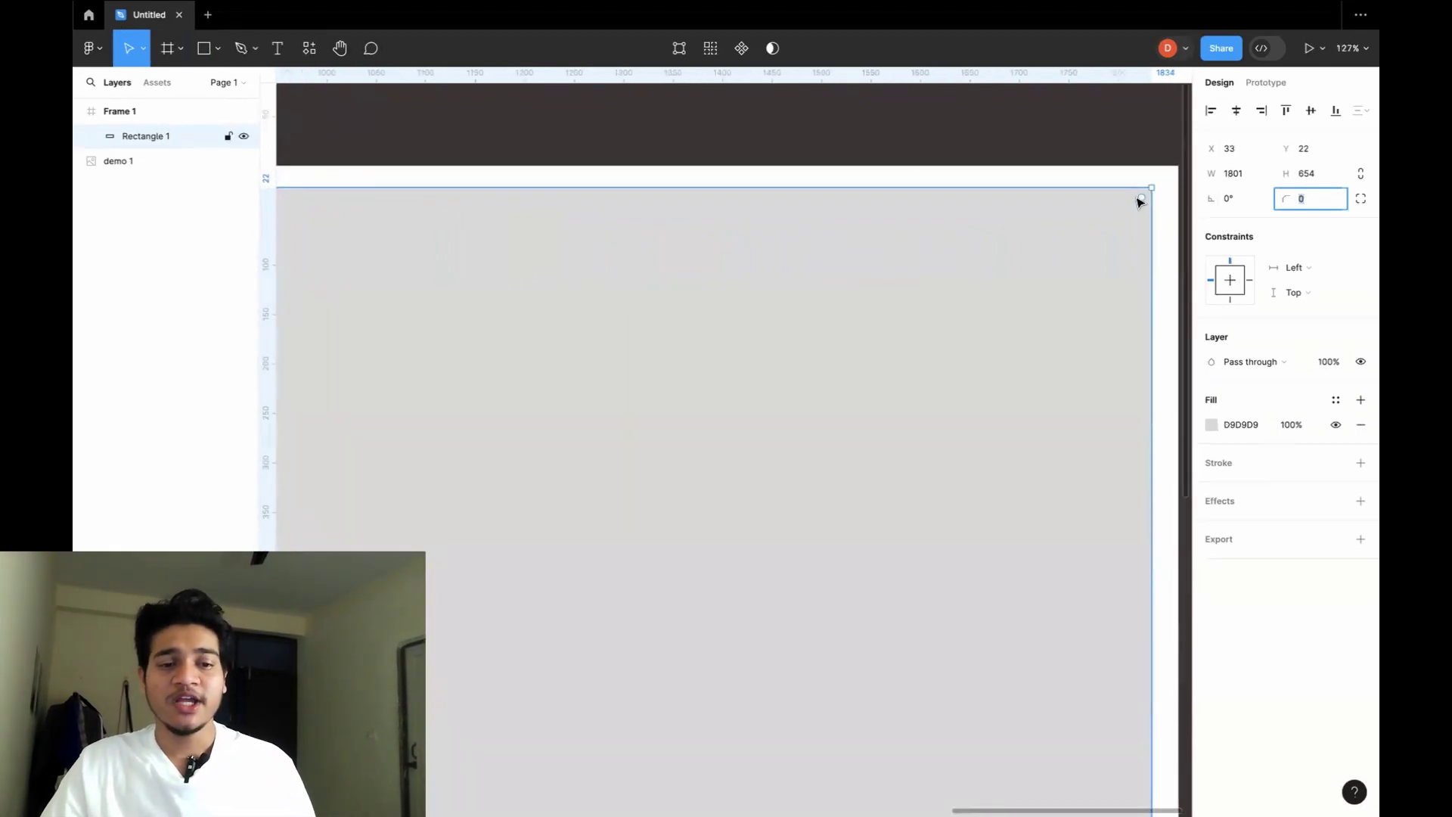
left_click_drag(1138, 202, 1119, 228)
scroll(1068, 311, "down", 5)
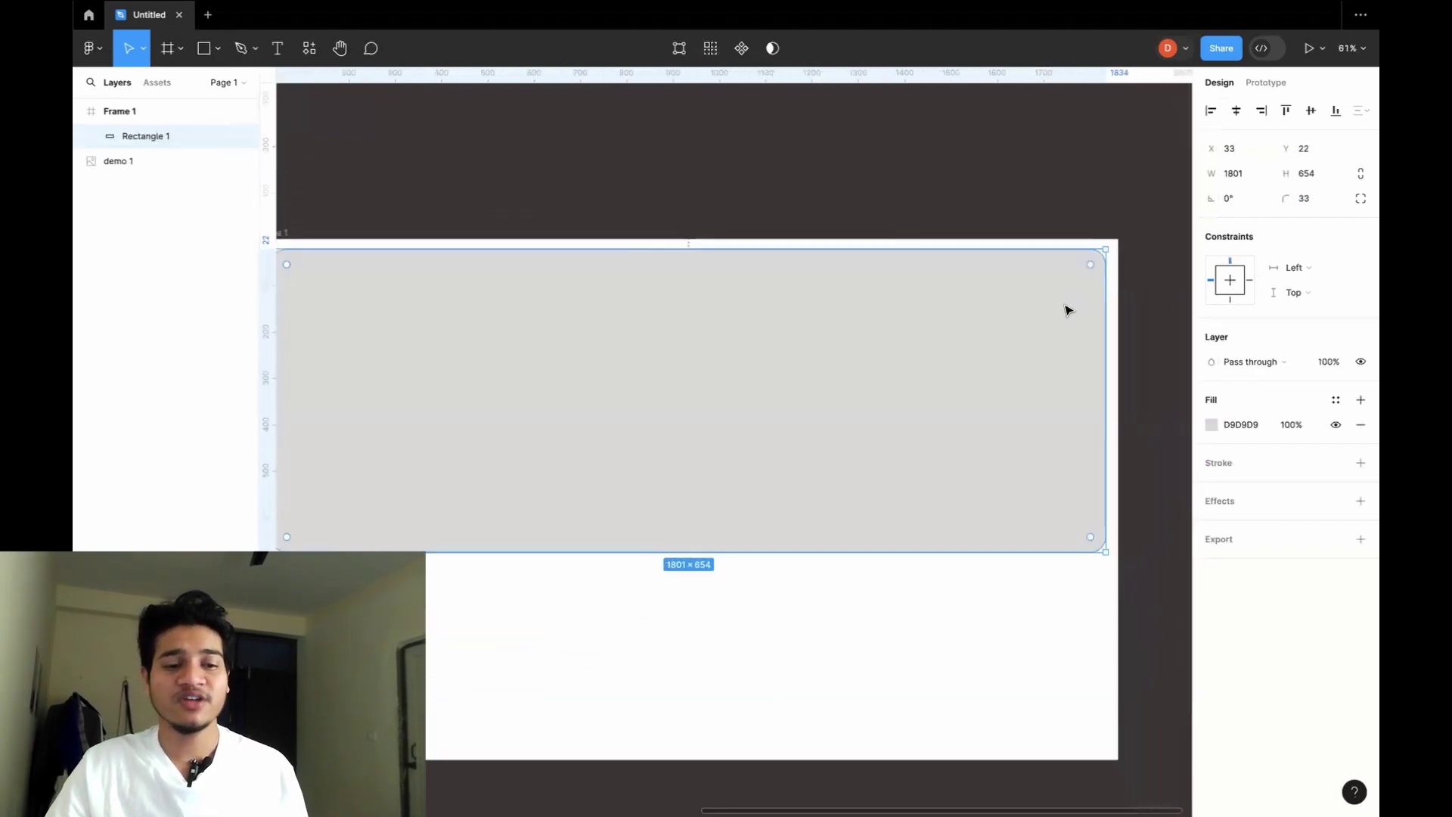
left_click(969, 224)
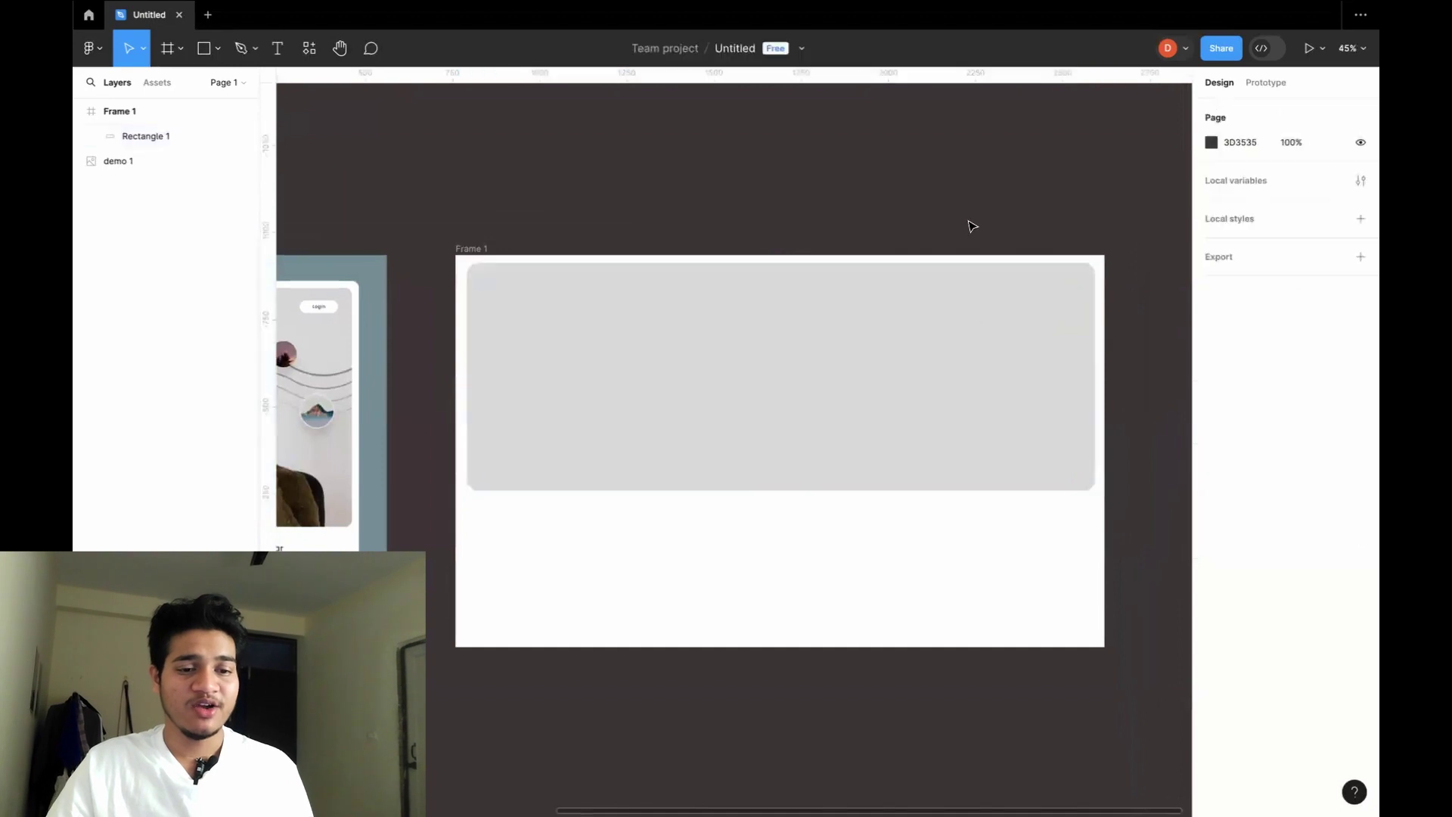
Extend the hero rectangle's left edge outward to X 24.
left_click(991, 296)
scroll(947, 172, "down", 3)
scroll(947, 172, "left", 2)
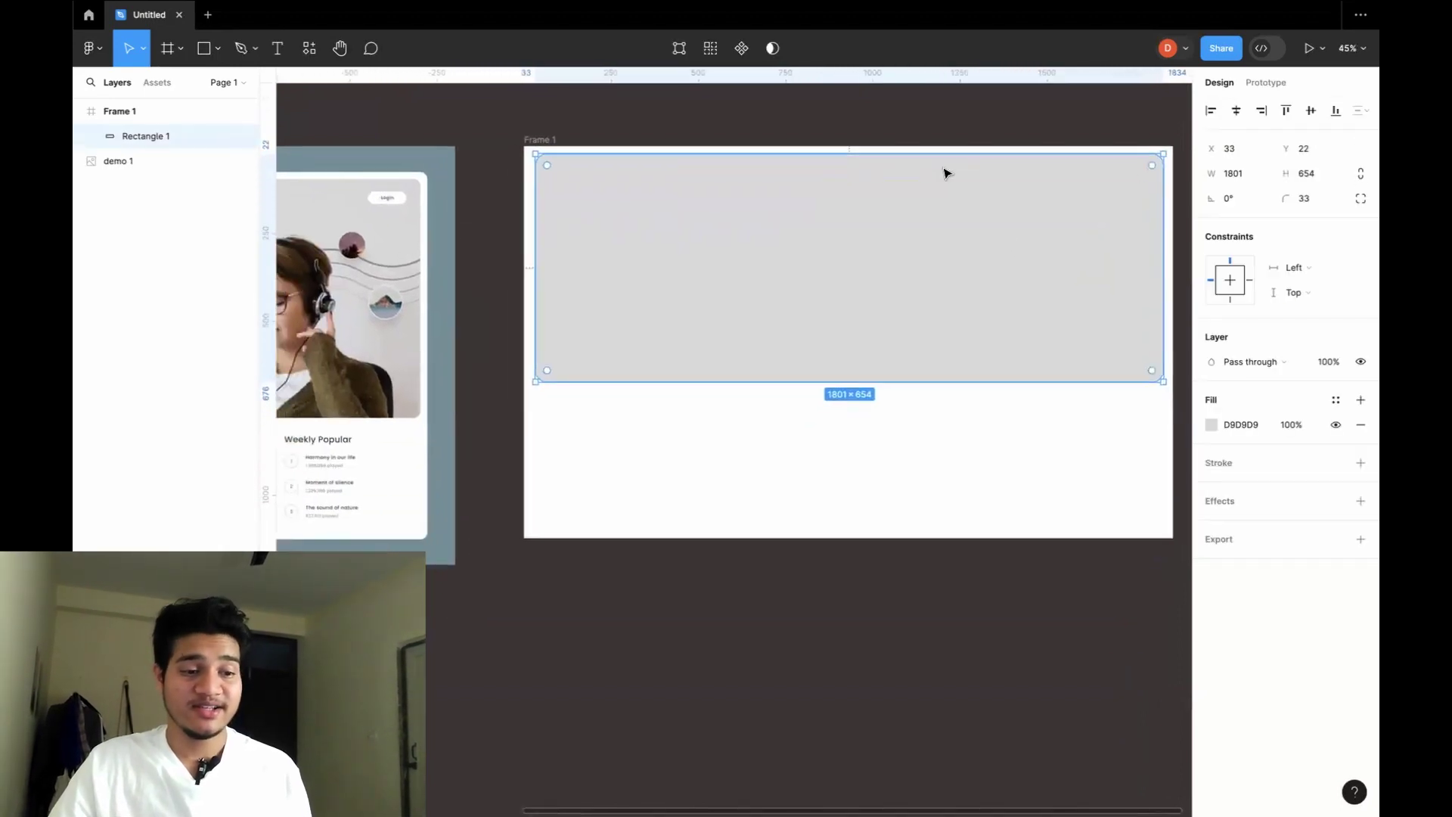
scroll(893, 175, "left", 3)
scroll(760, 187, "left", 5)
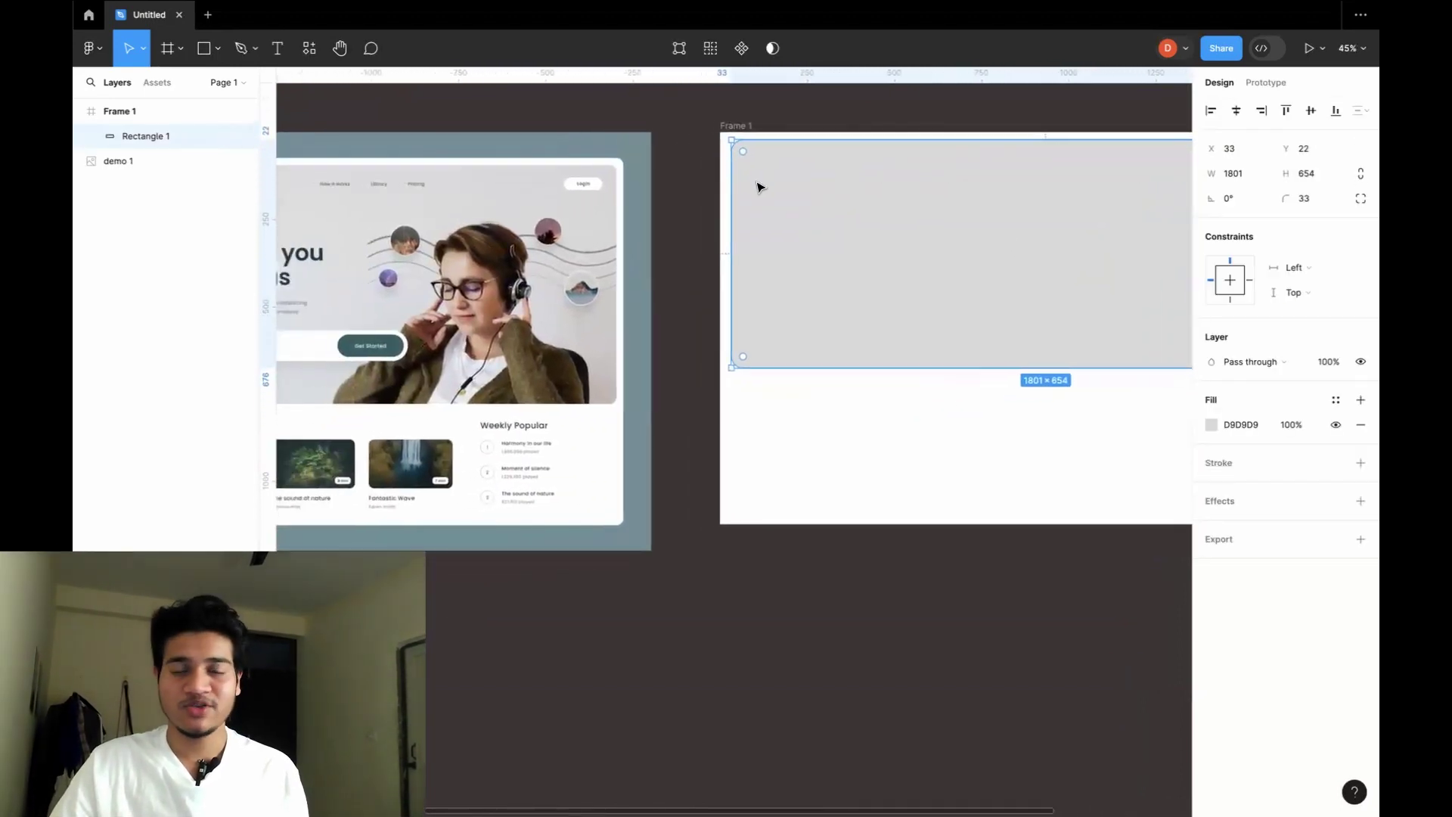
left_click(802, 155)
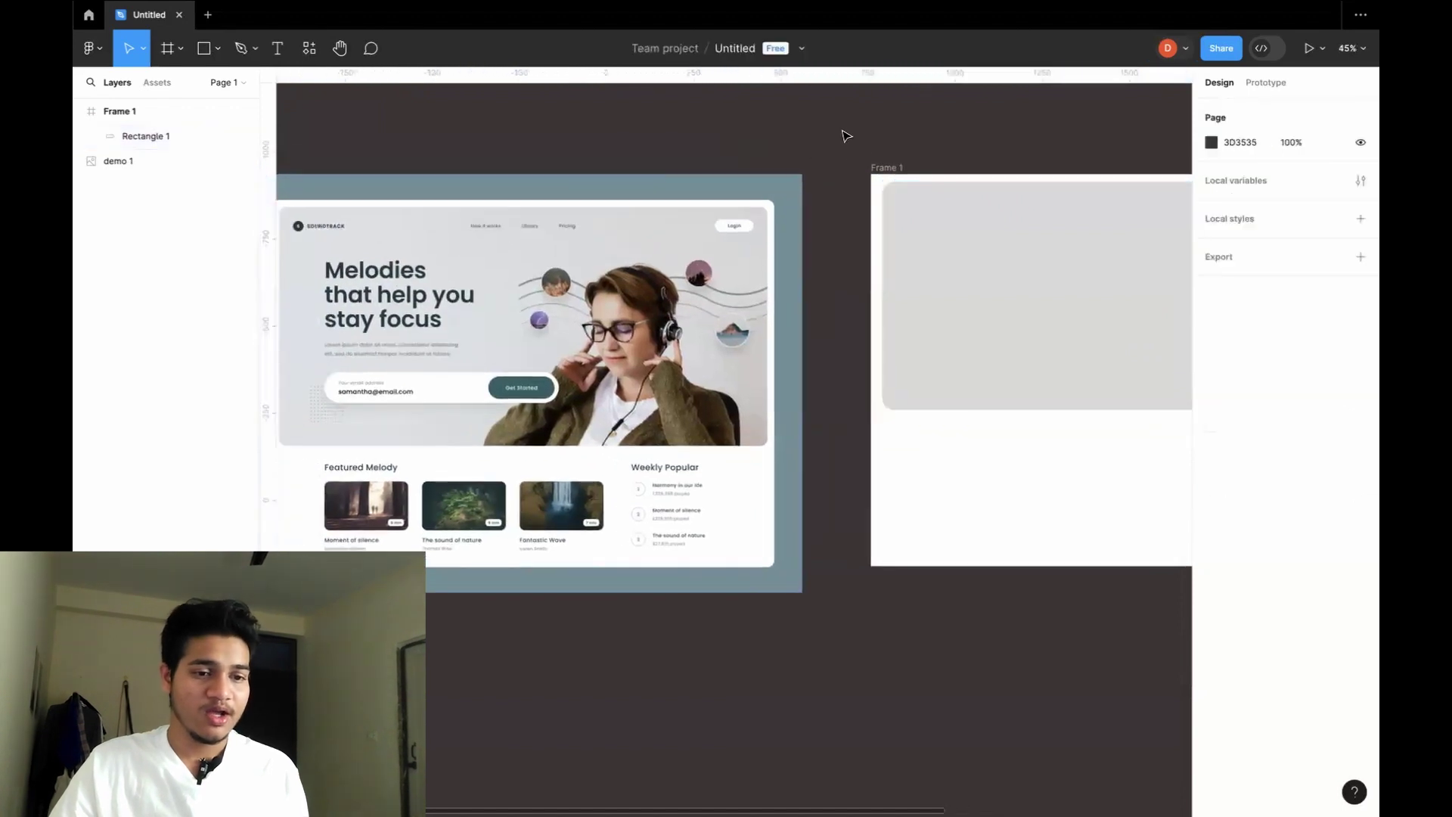
scroll(794, 182, "down", 2)
scroll(795, 182, "left", 2)
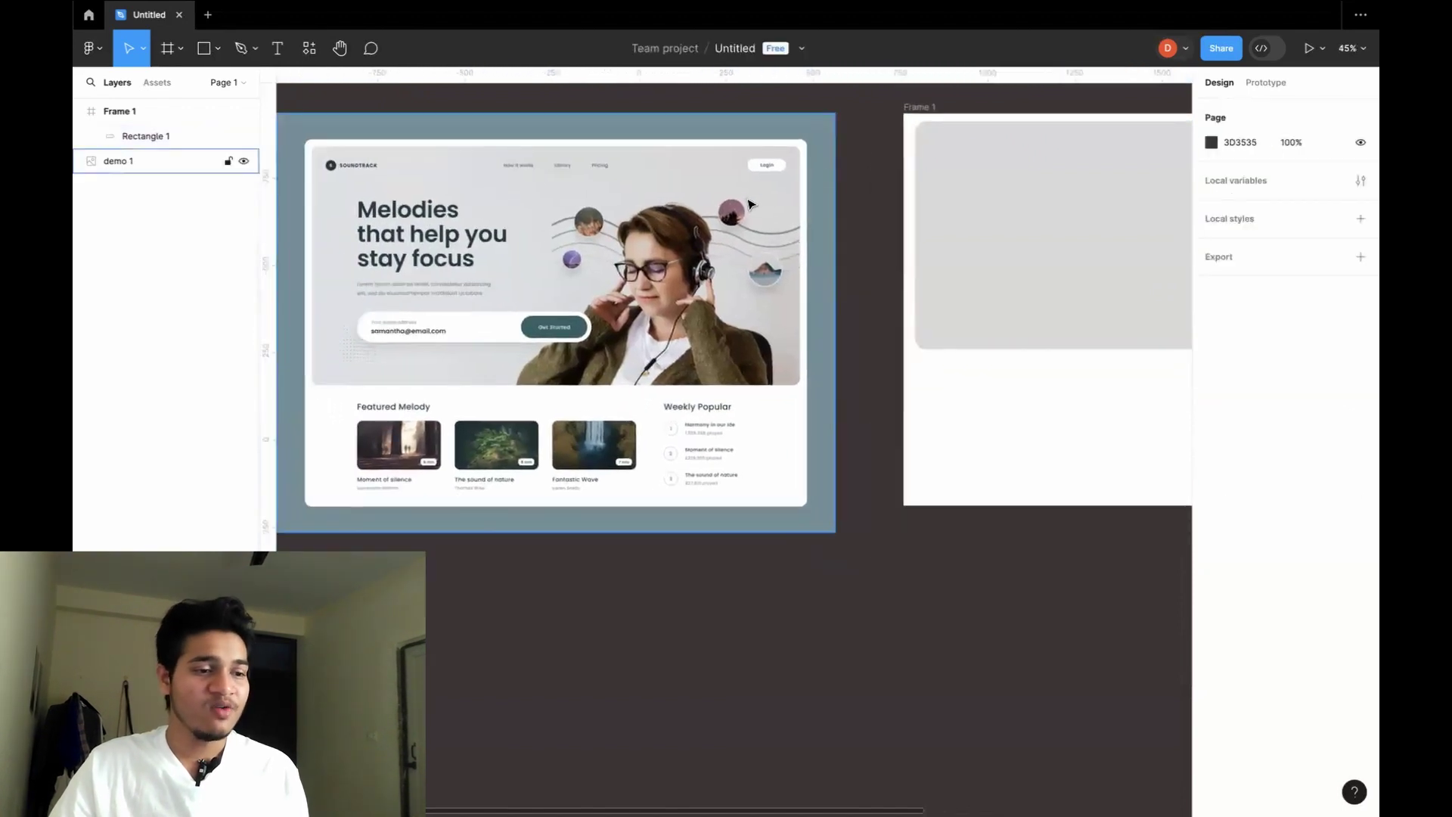
left_click(957, 228)
scroll(953, 231, "right", 10)
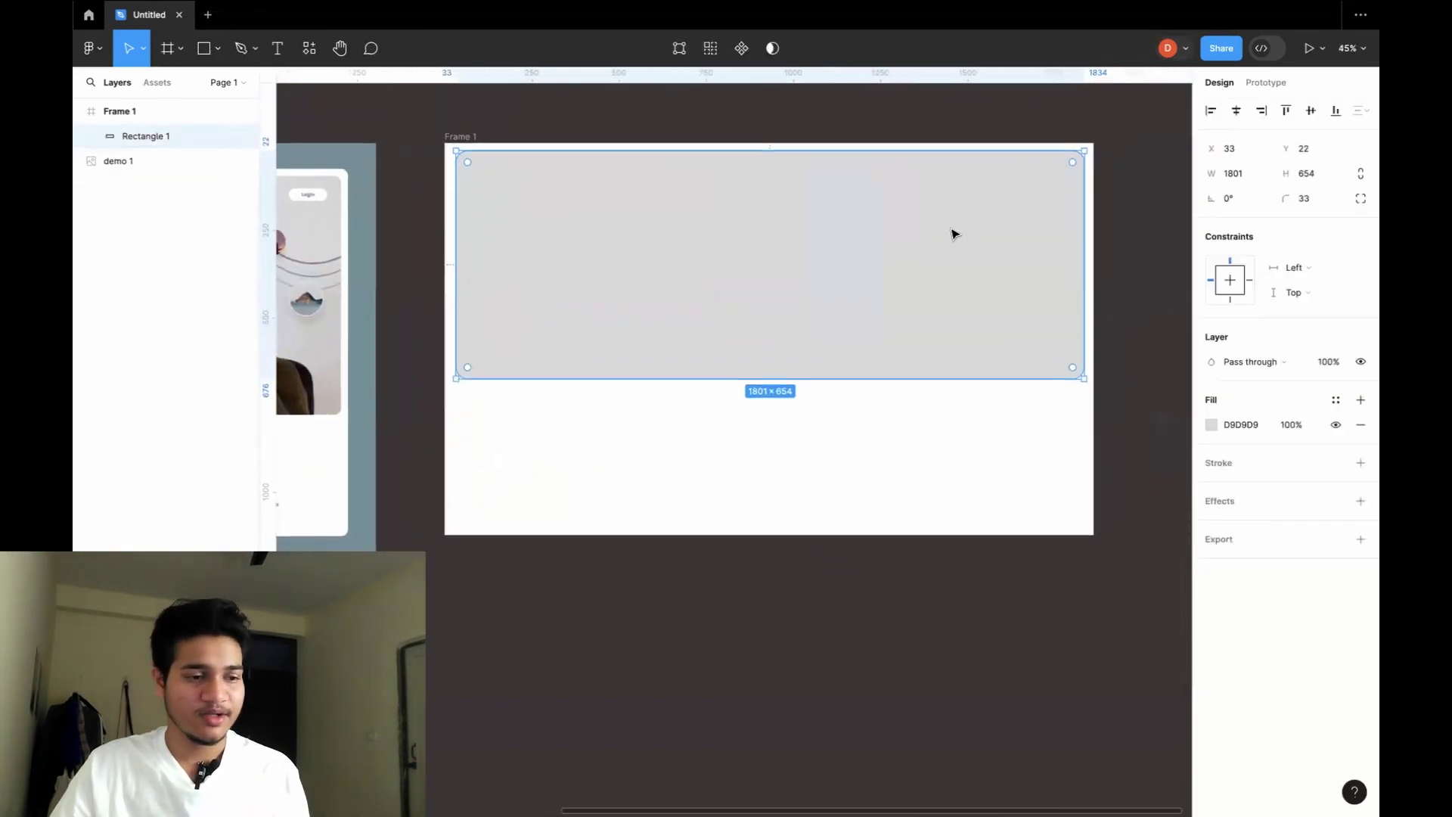
scroll(832, 238, "down", 2)
scroll(832, 239, "left", 3)
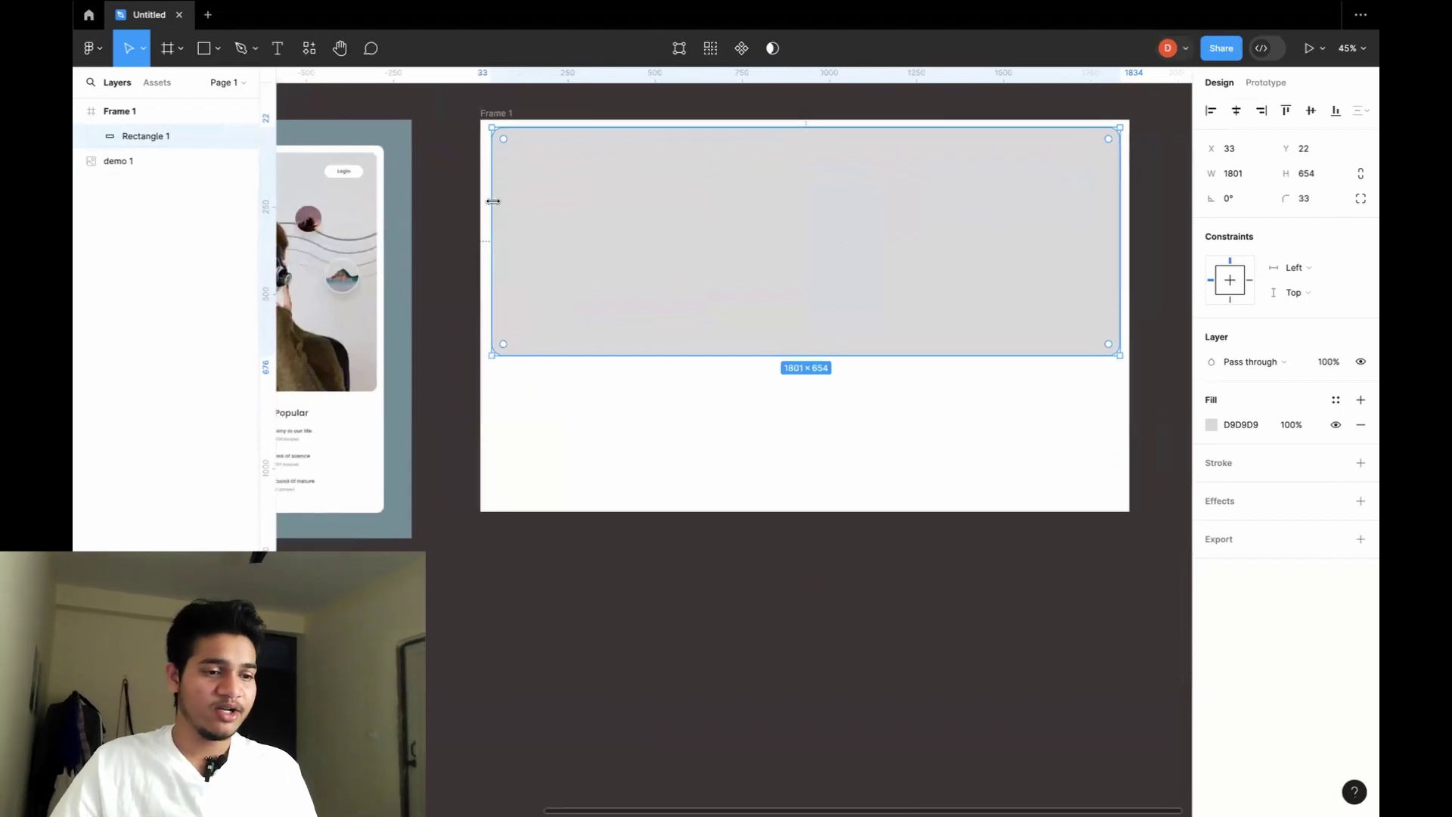
left_click_drag(492, 201, 489, 201)
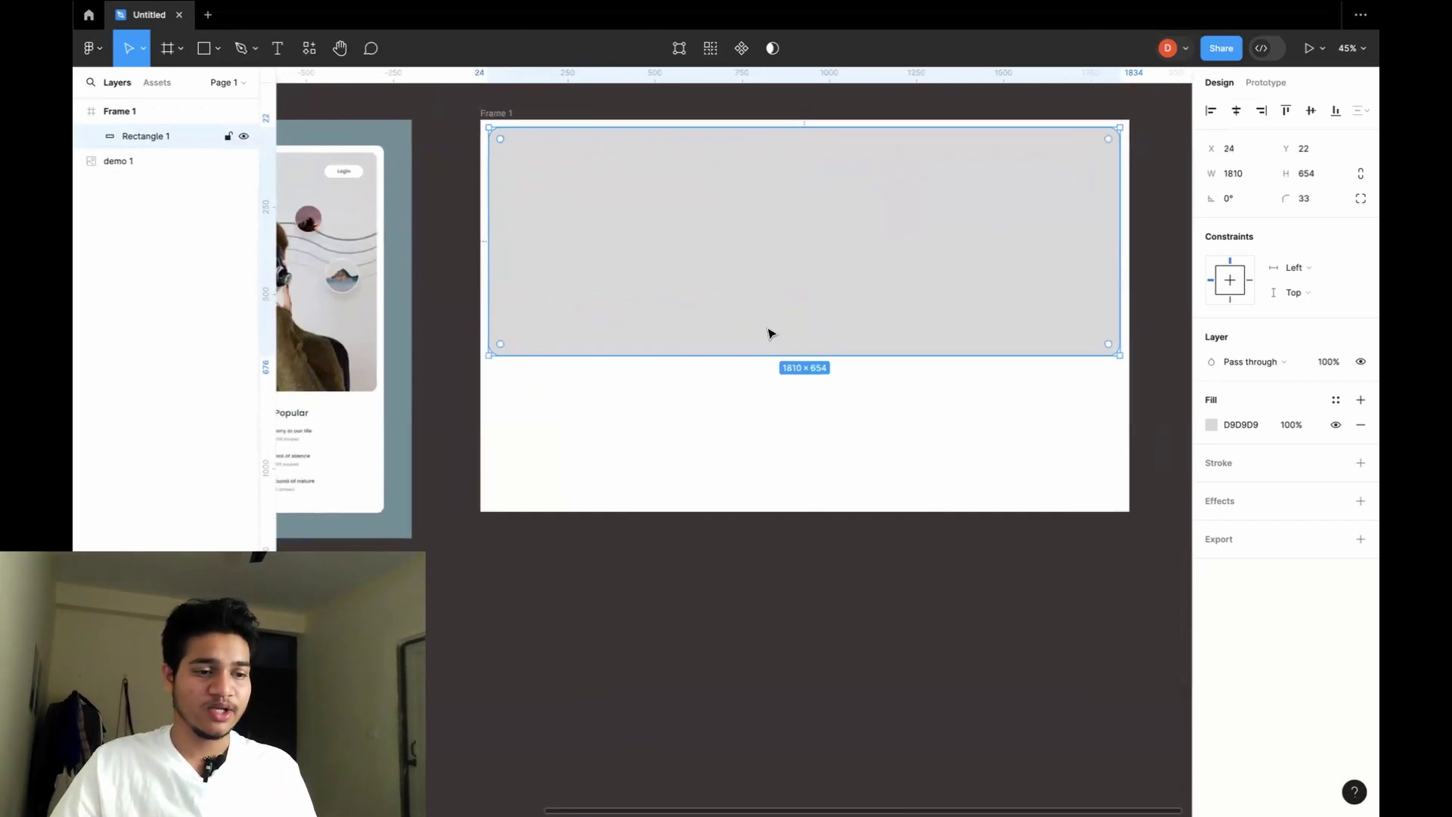
key("Escape")
Make the hero rectangle taller, to a height of 752.
scroll(1050, 292, "down", 3)
scroll(1050, 292, "left", 5)
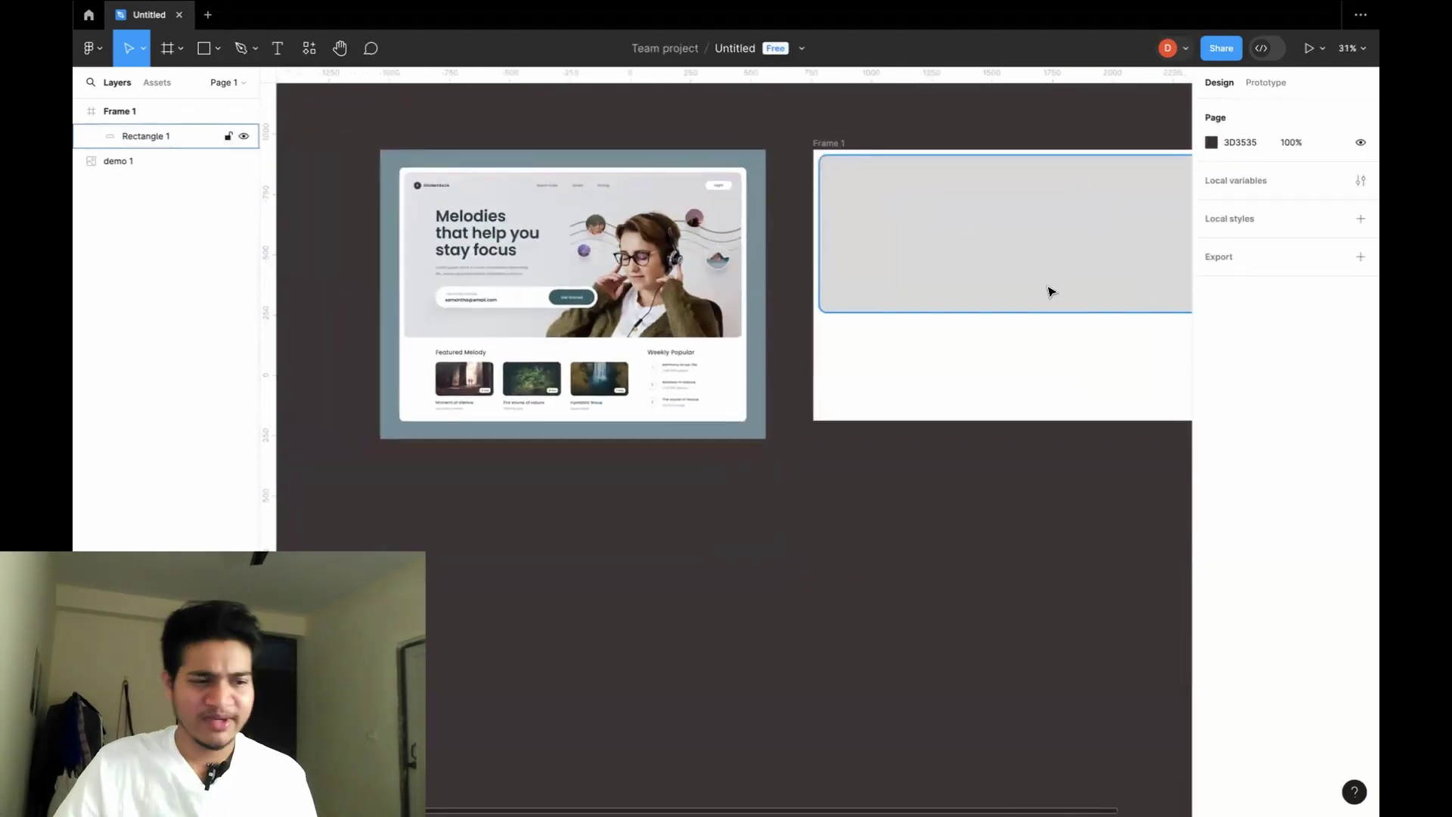
scroll(1050, 291, "right", 3)
scroll(1050, 292, "up", 2)
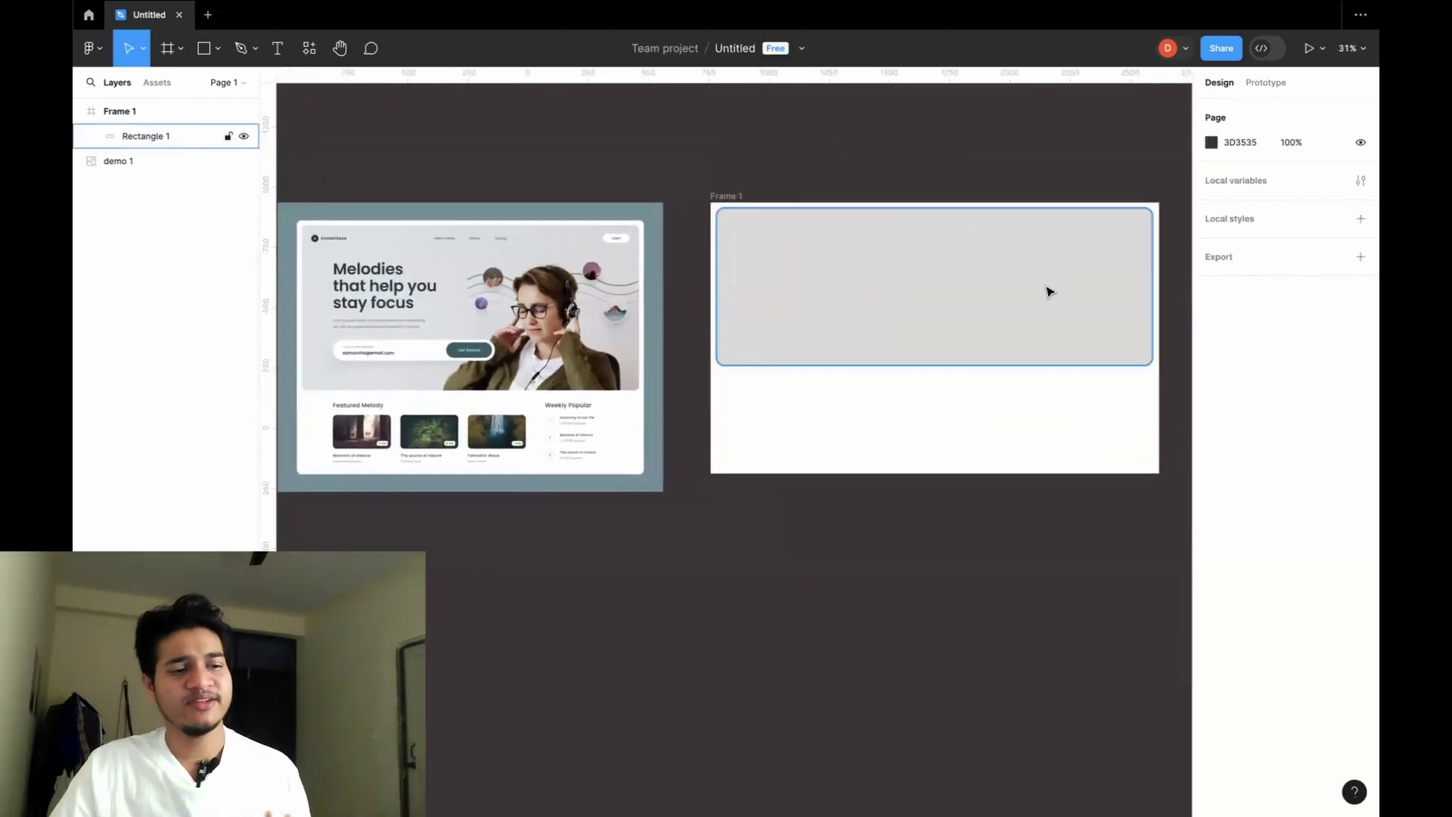
left_click(1056, 304)
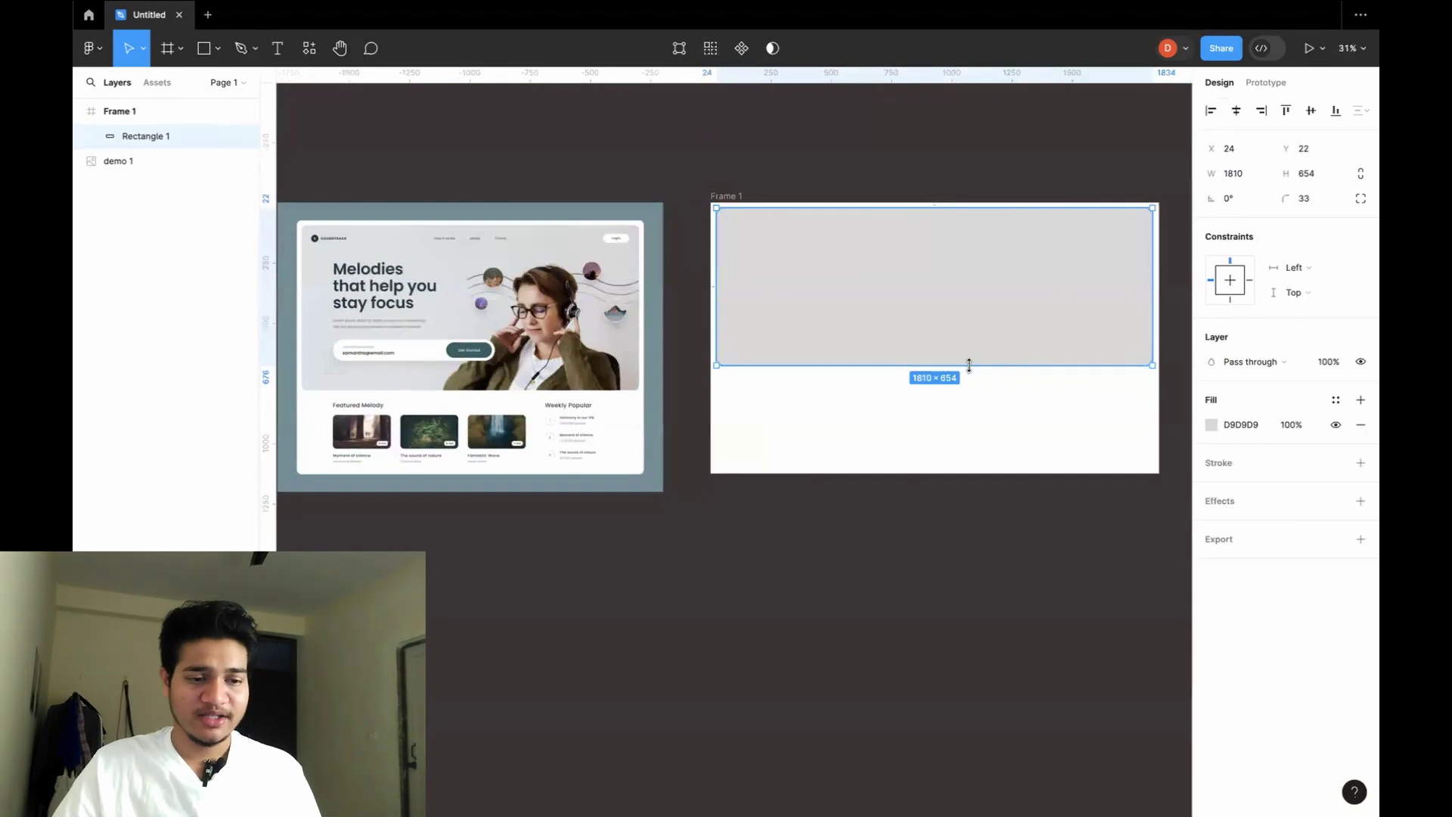
left_click_drag(969, 365, 970, 388)
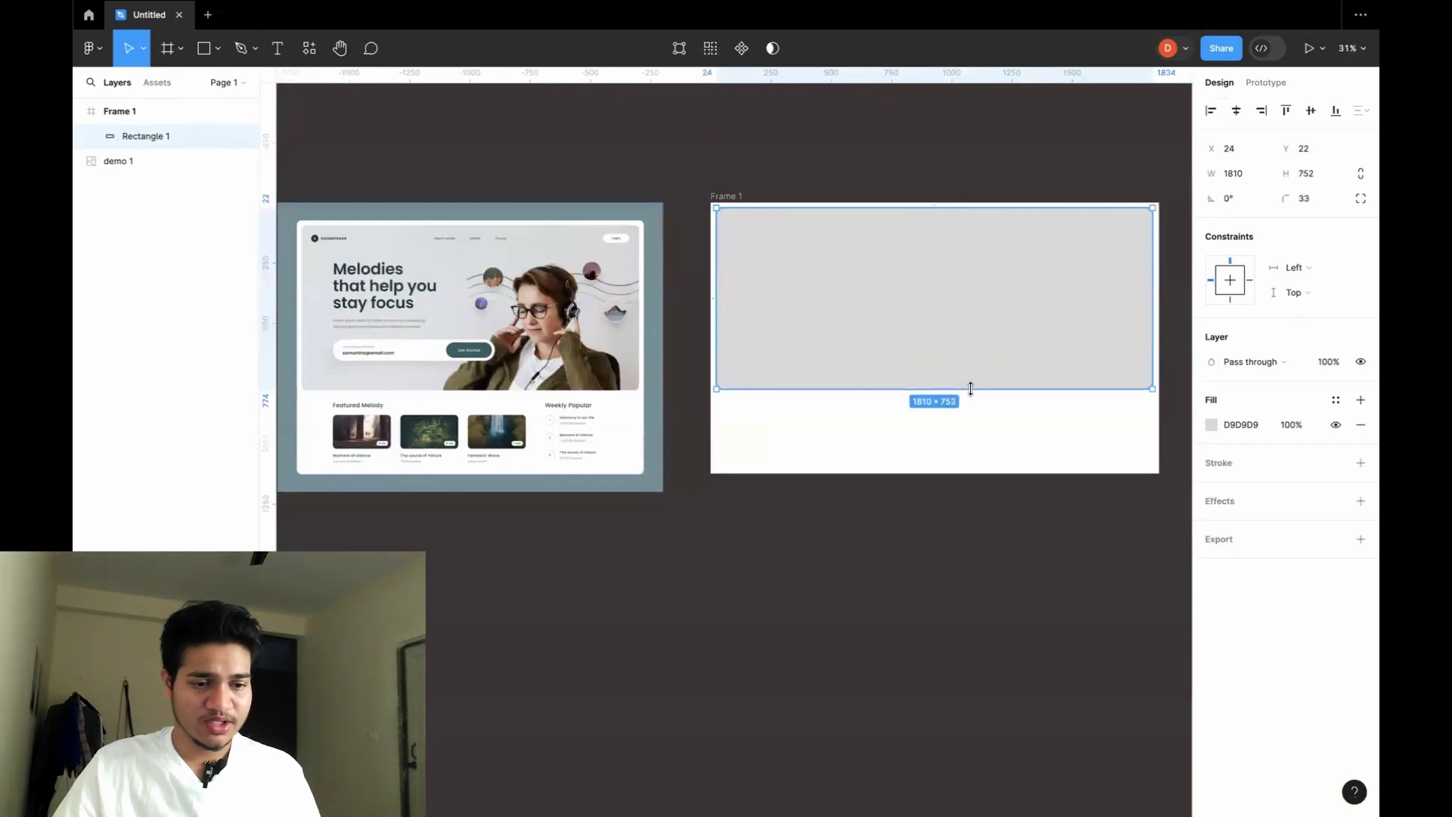
left_click(1012, 172)
Pan across the canvas to compare the resized hero block with the reference image.
scroll(1013, 173, "left", 3)
scroll(1012, 172, "up", 1)
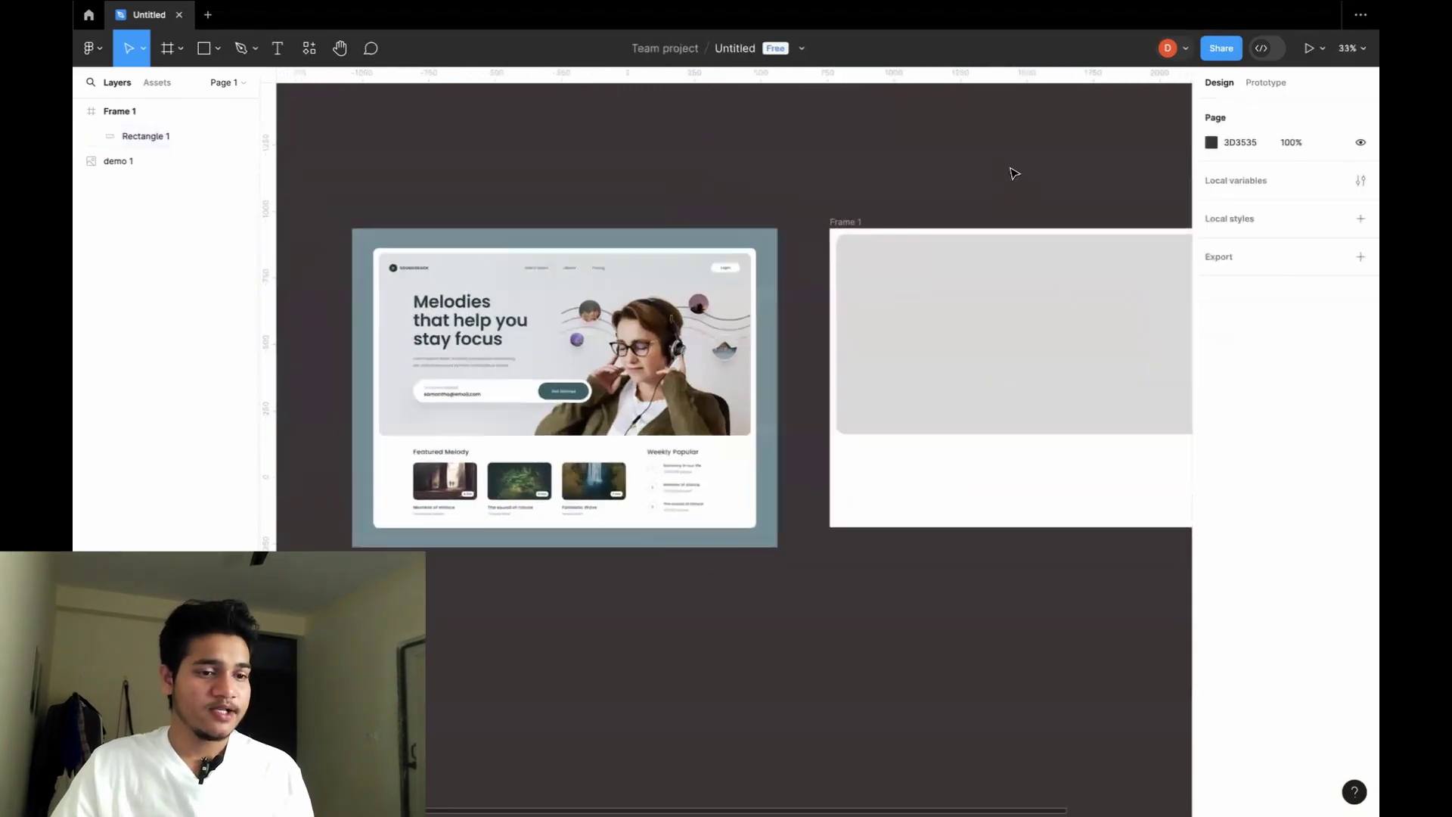
scroll(1012, 172, "up", 3)
scroll(847, 255, "left", 3)
scroll(847, 255, "down", 1)
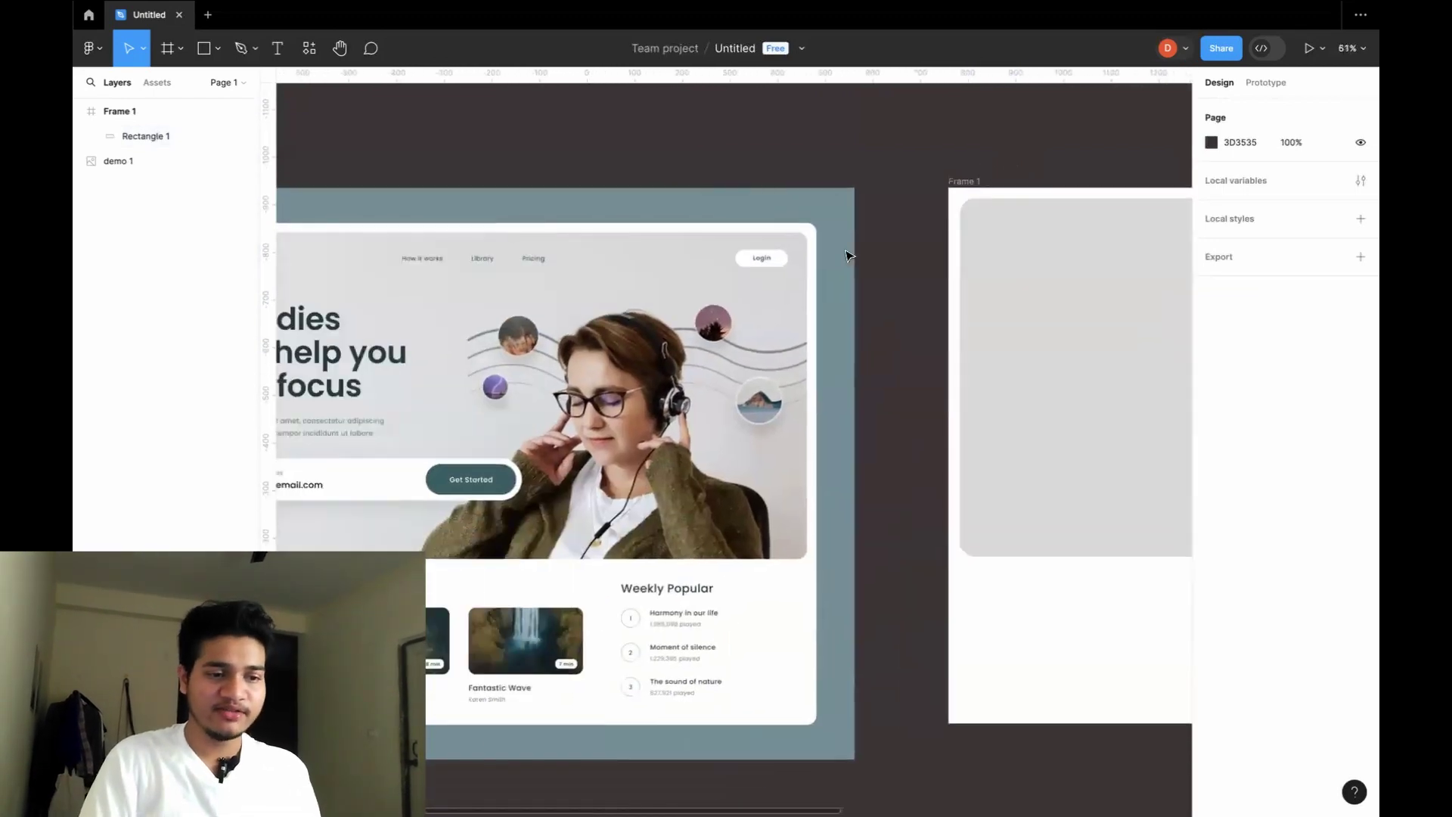
scroll(847, 255, "left", 3)
scroll(847, 255, "down", 1)
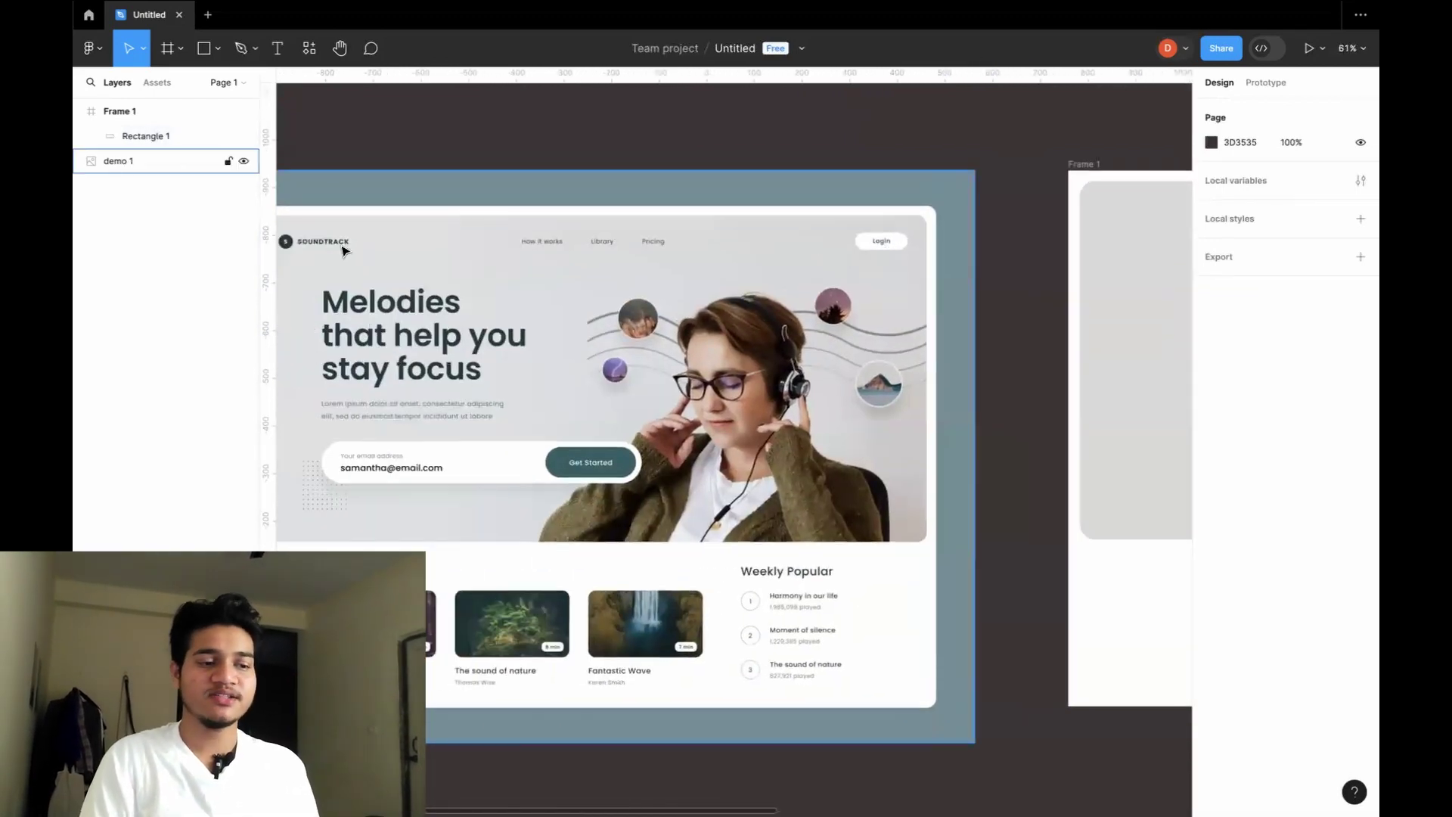
scroll(342, 250, "down", 3)
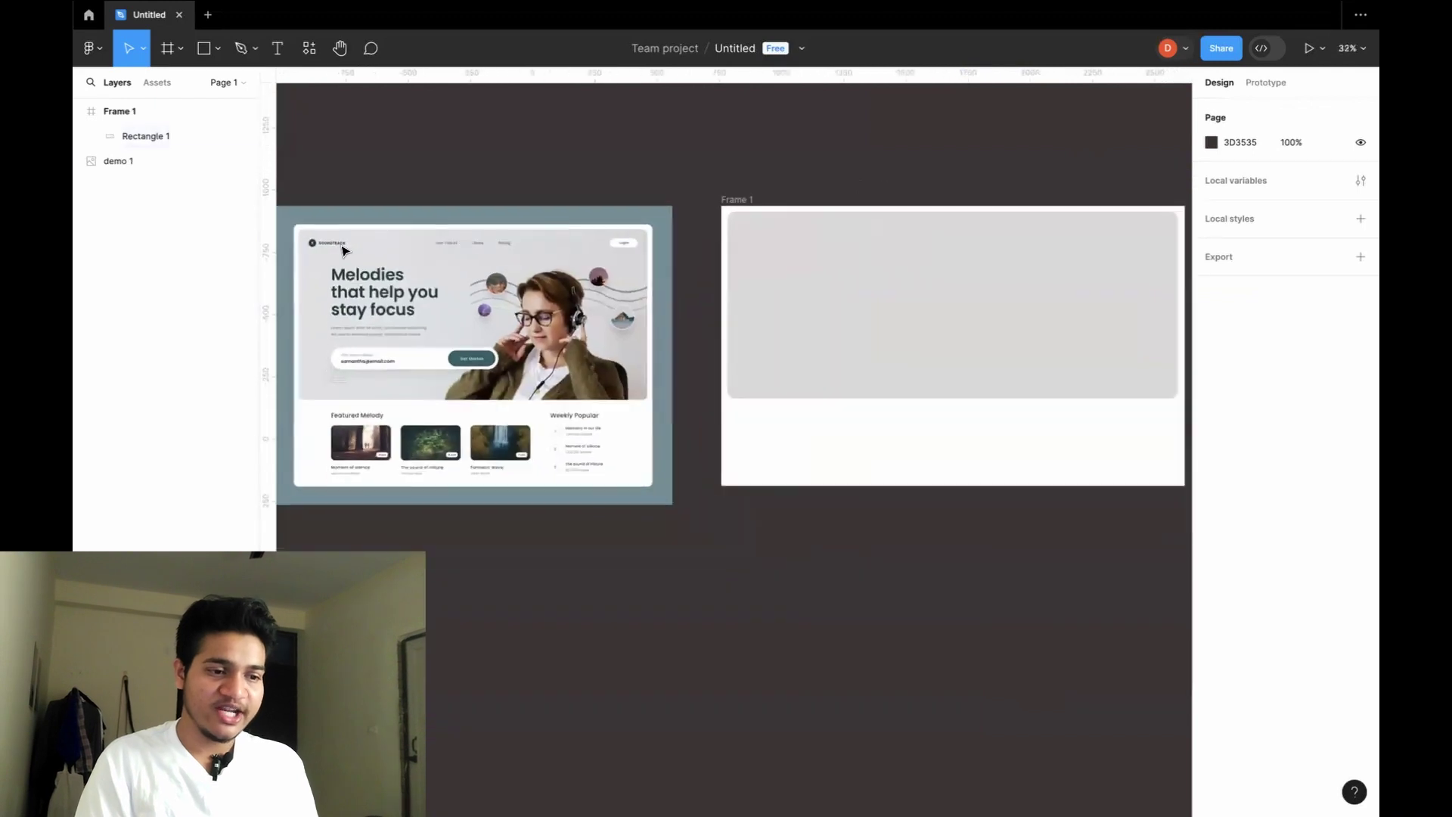
scroll(493, 240, "up", 5)
scroll(496, 240, "left", 4)
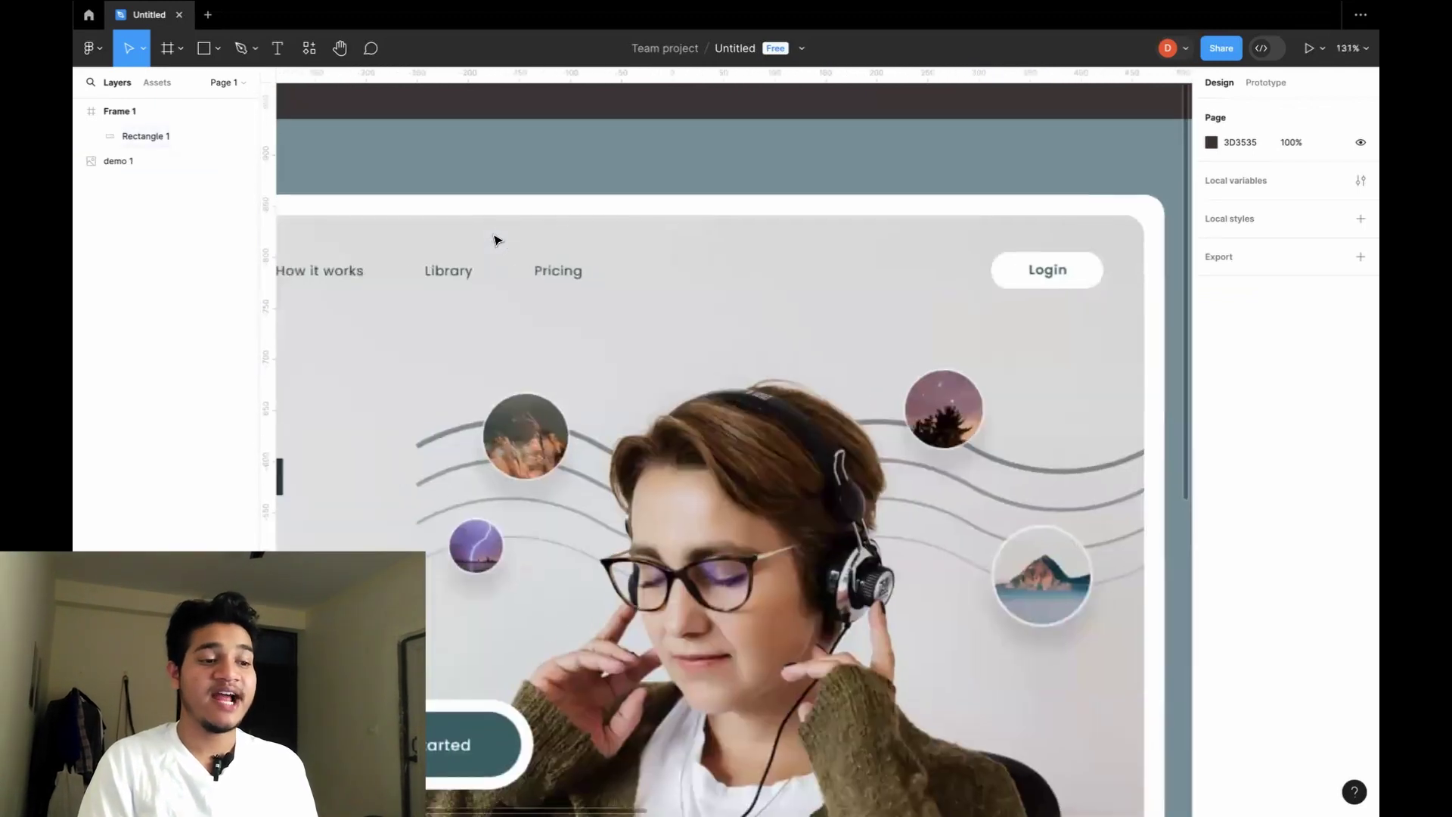
scroll(495, 240, "down", 5)
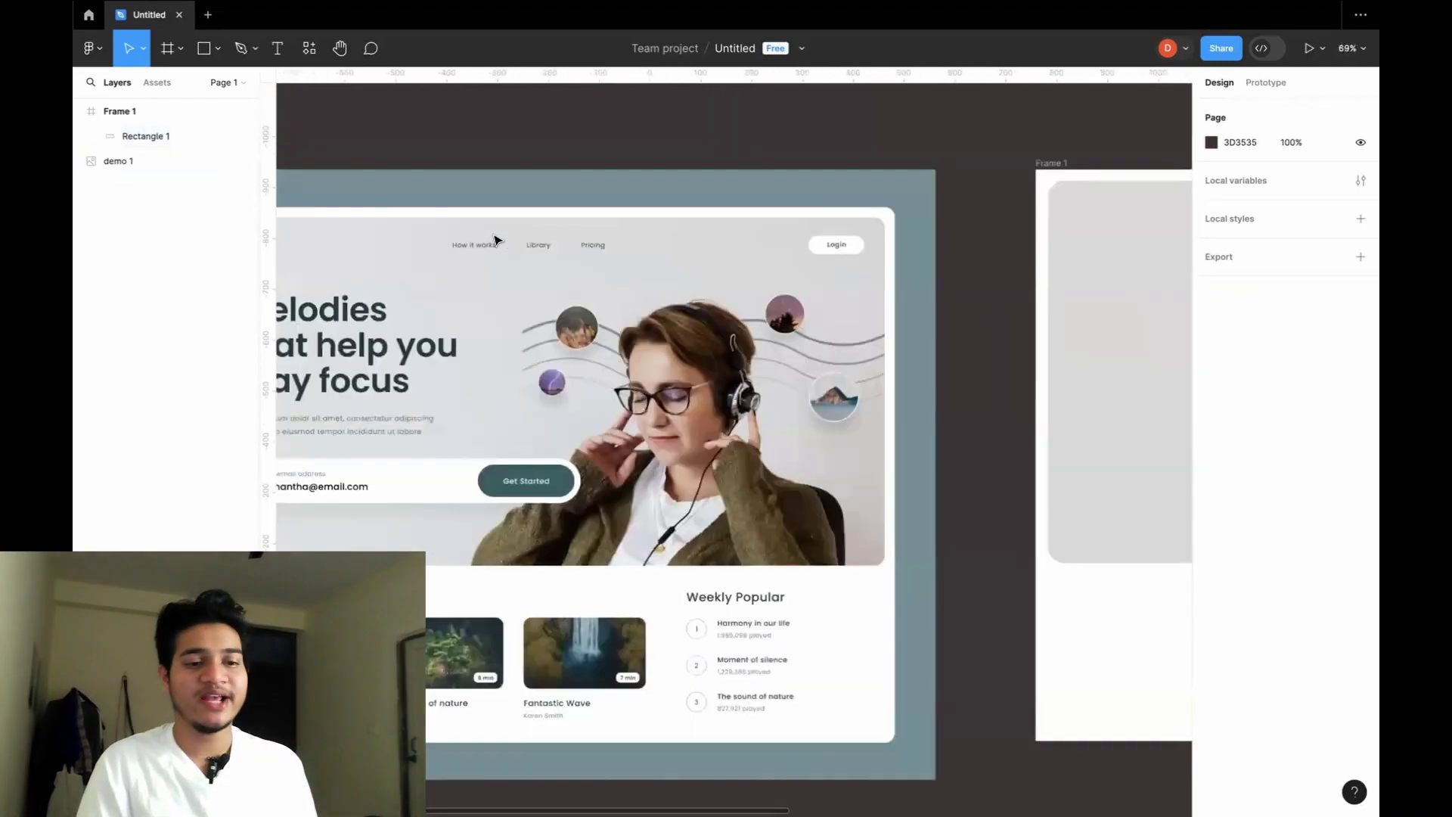
scroll(879, 260, "right", 3)
scroll(879, 259, "up", 4)
scroll(880, 260, "right", 2)
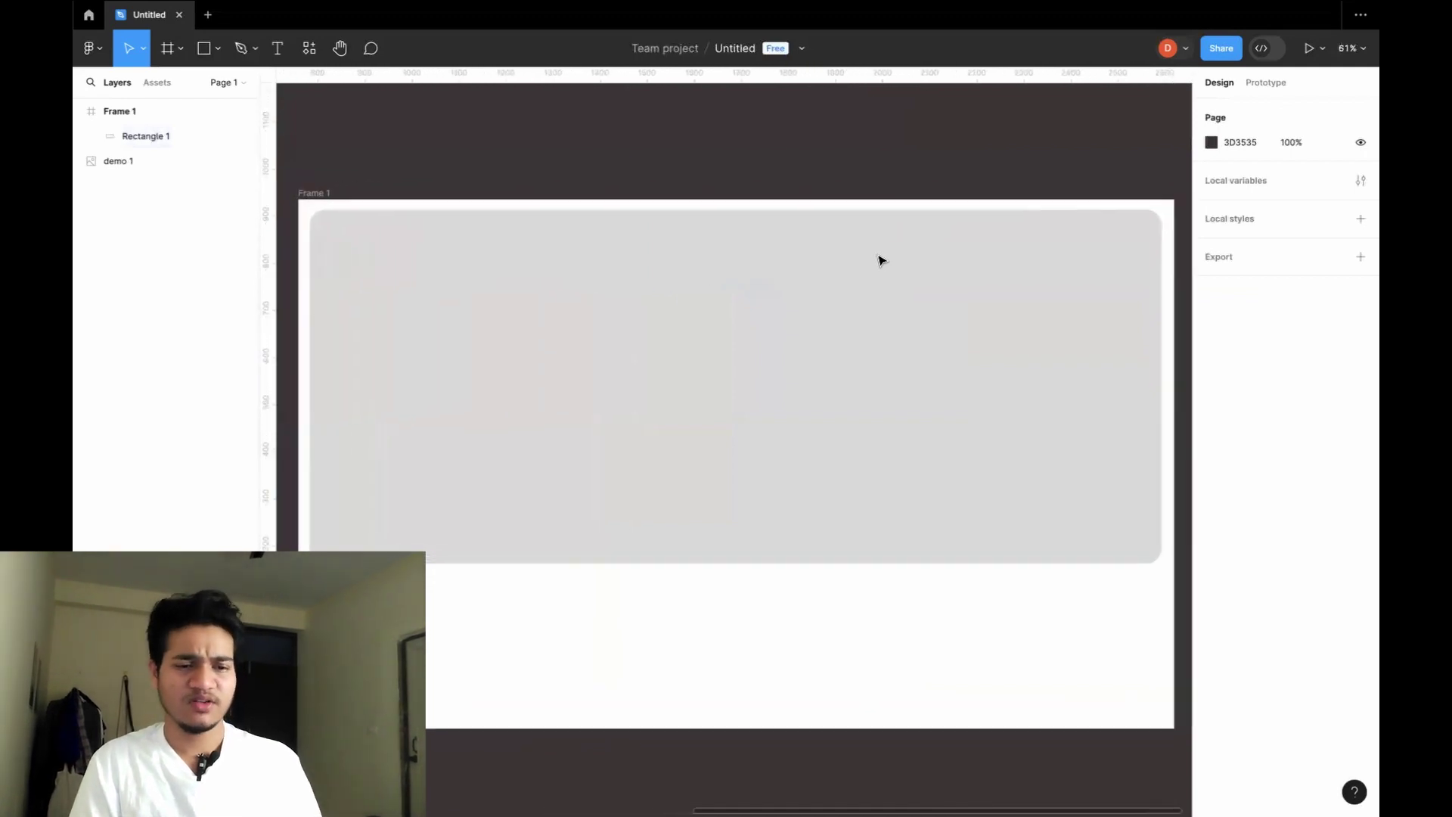
key("t")
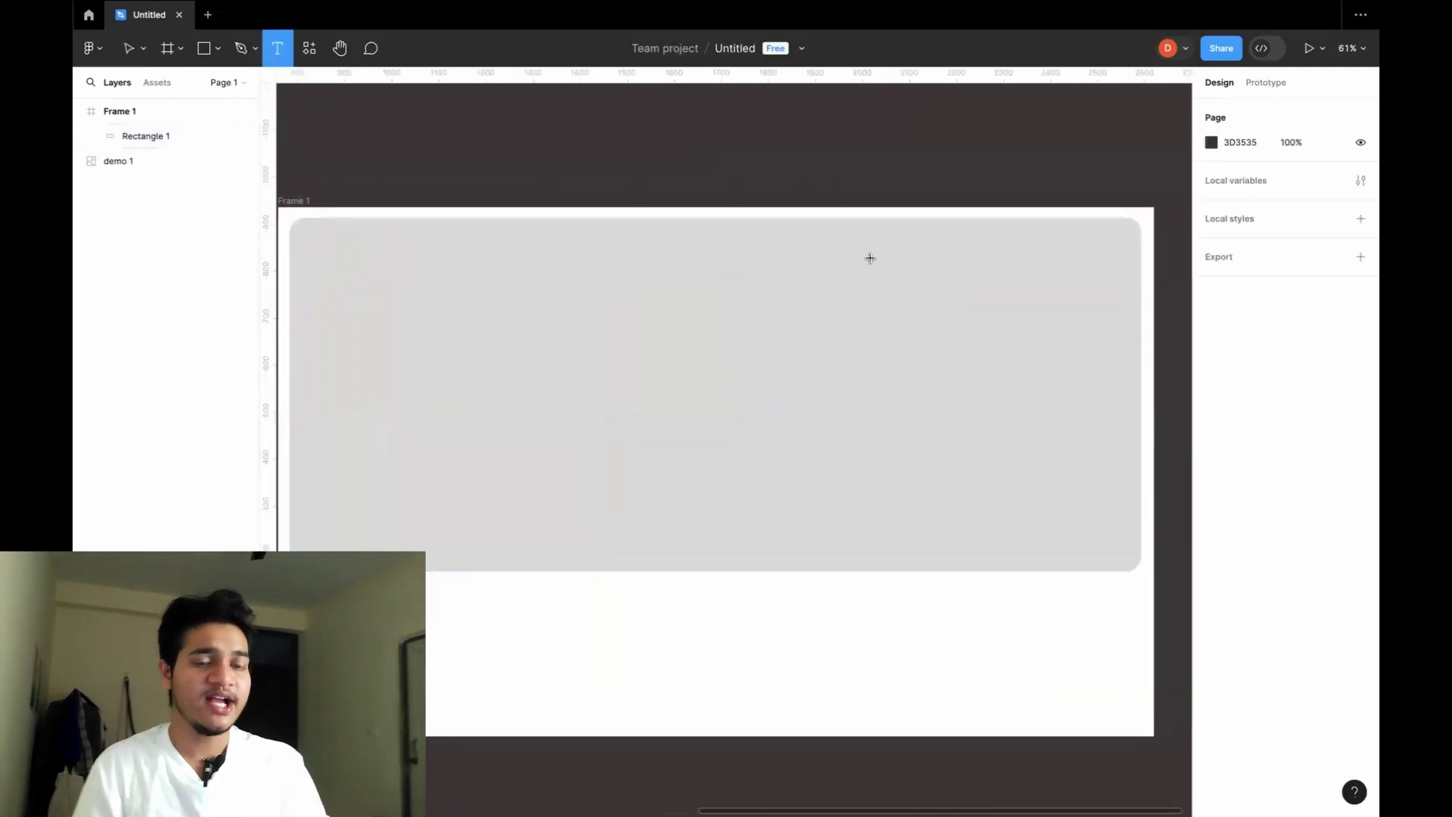
Add a "How It Works" text label near the top of the hero block.
left_click(624, 246)
key("Escape")
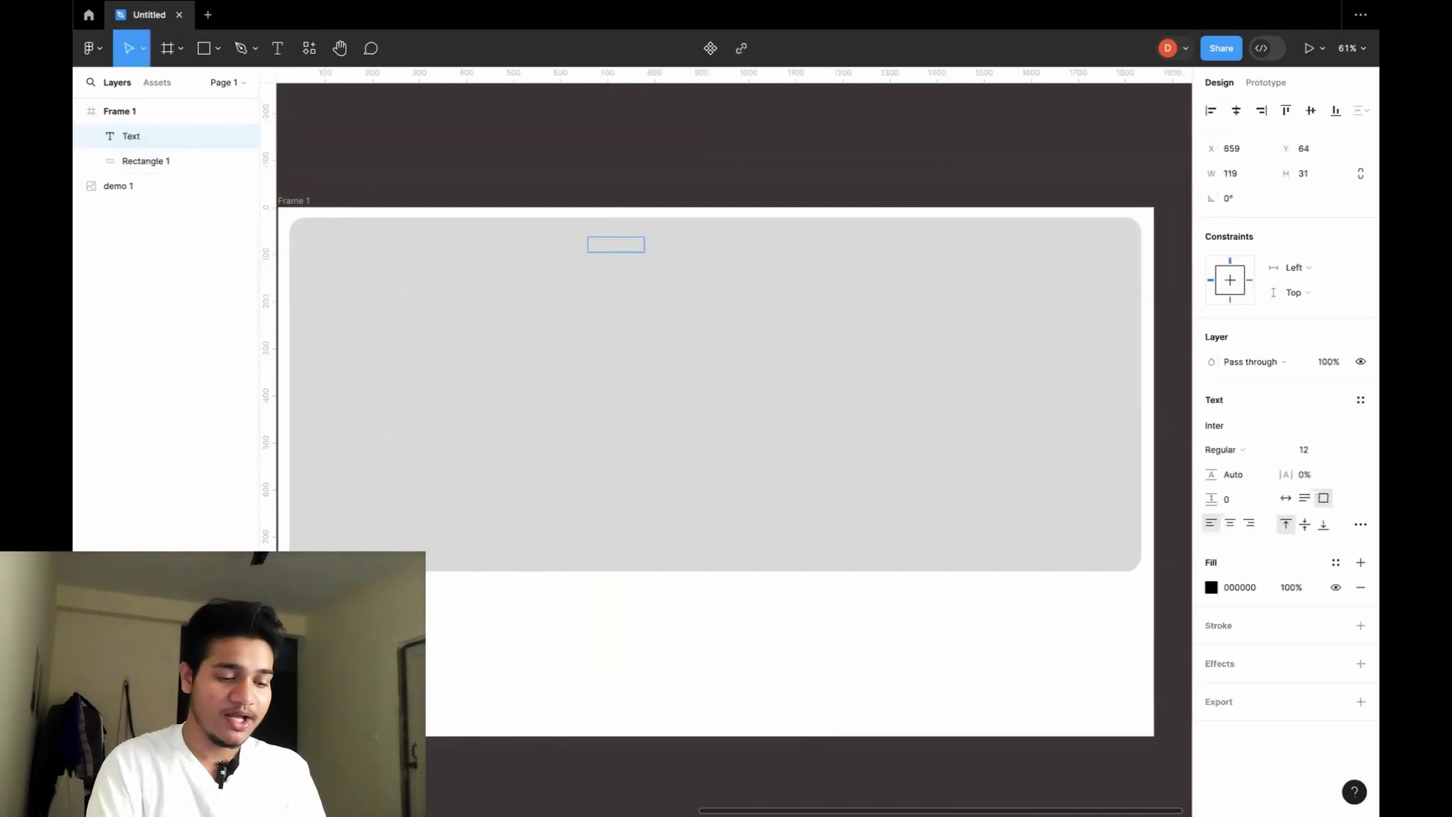
type("How It")
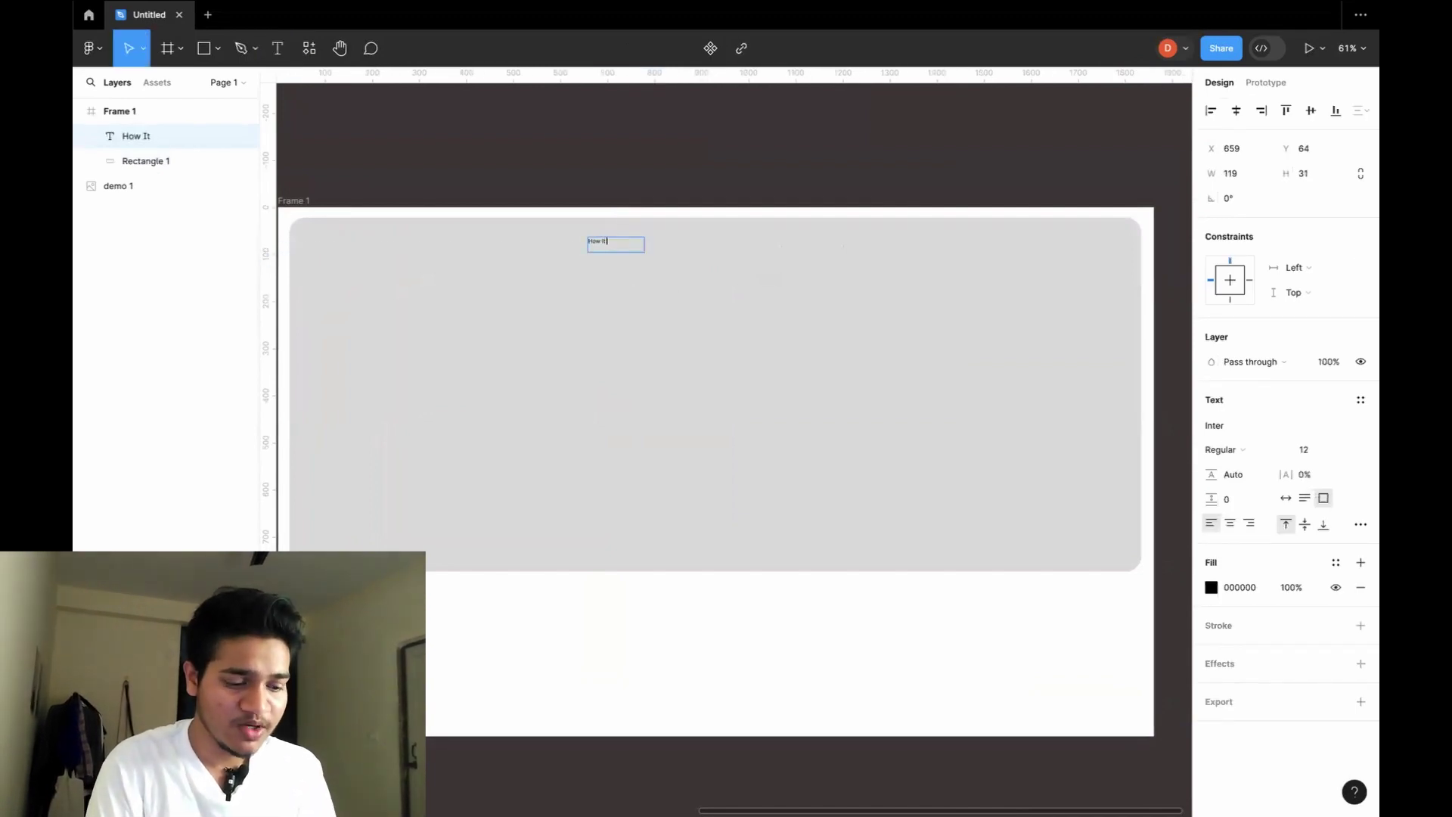
type(" Worl")
key("BackSpace")
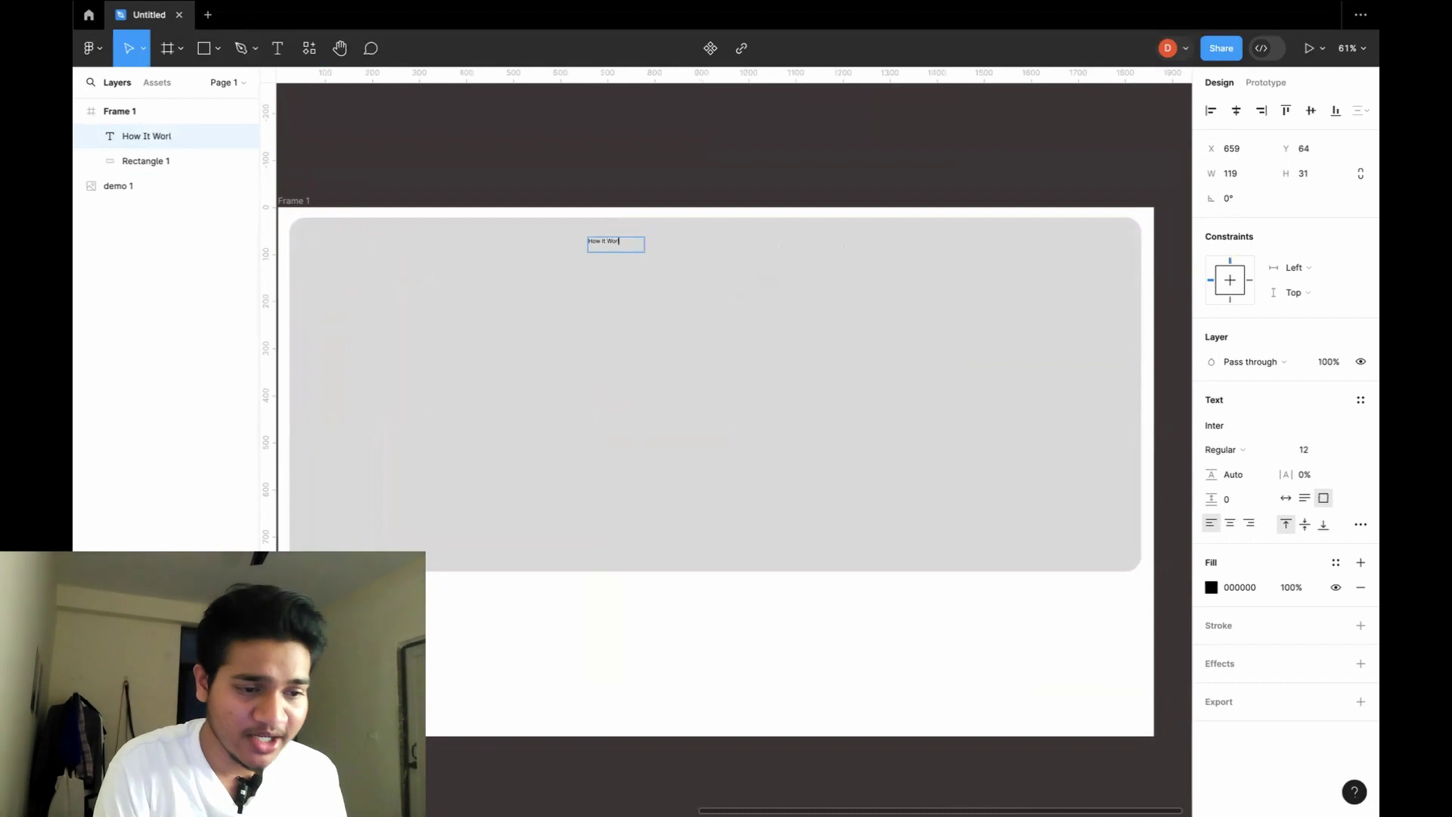
type("ks")
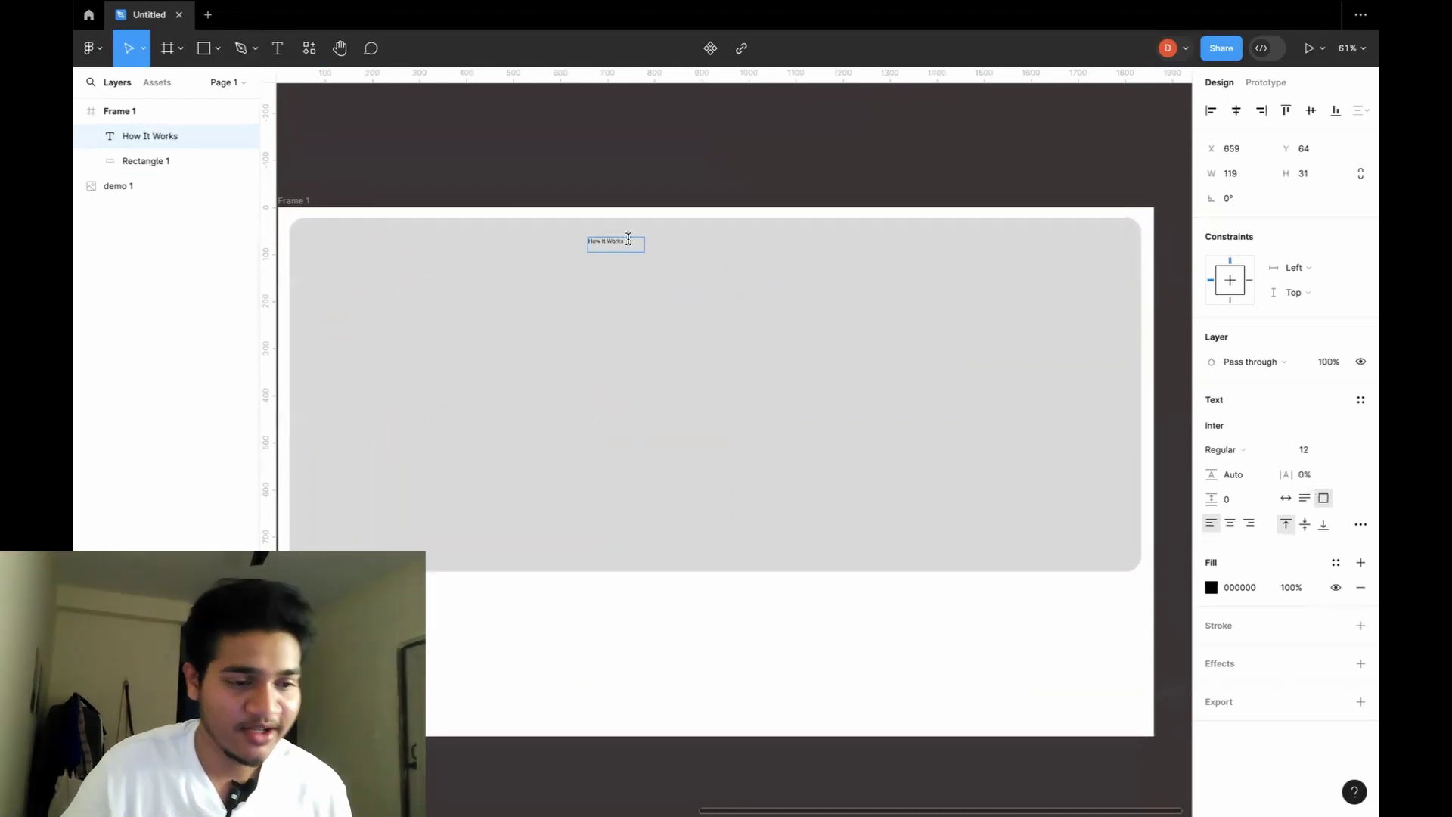
Set the label's font size to 14 and shrink its box height to fit.
scroll(630, 239, "up", 5)
left_click_drag(622, 244, 482, 243)
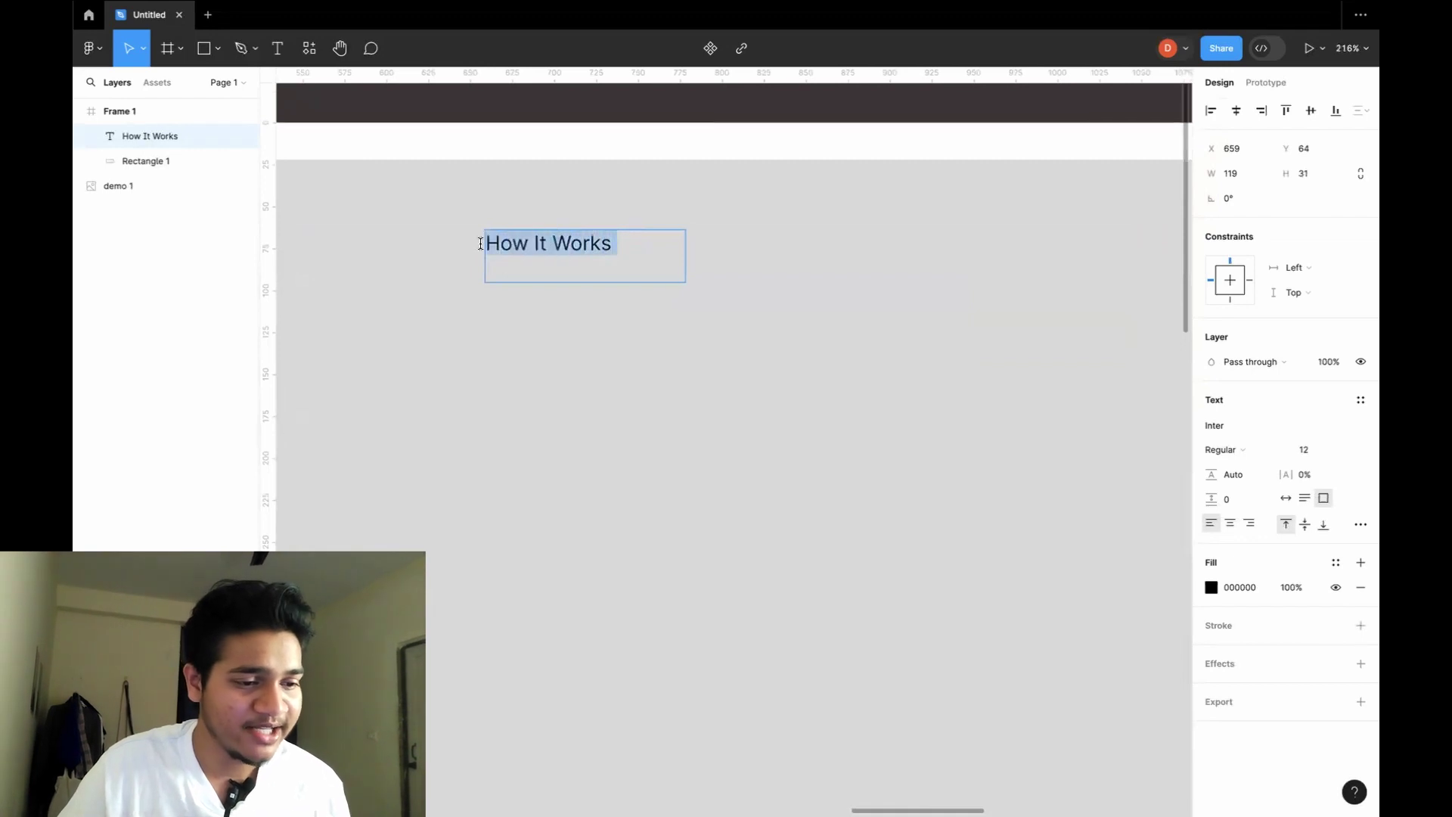
left_click(1344, 452)
left_click(1323, 482)
left_click(584, 257)
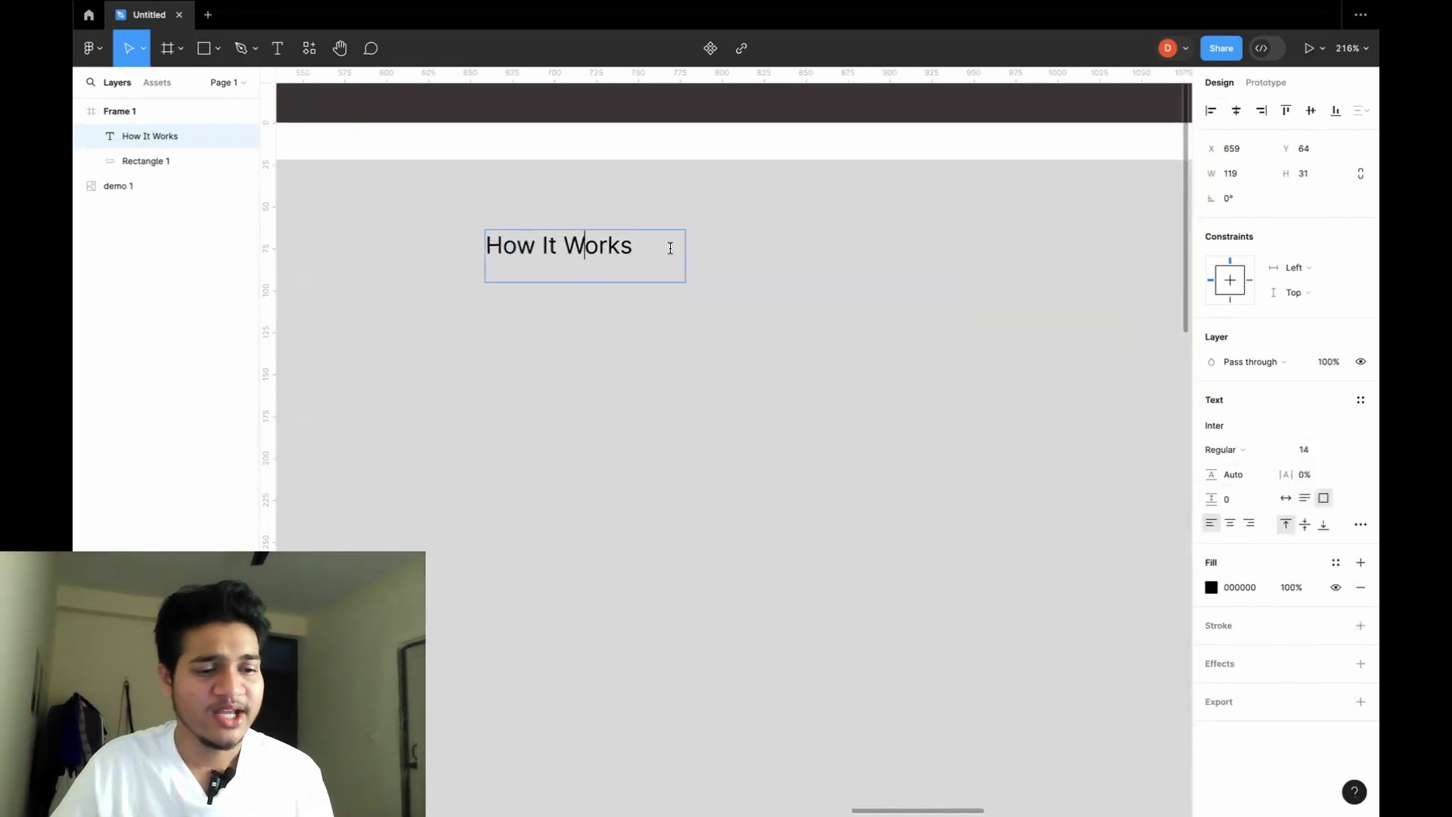
key("Escape")
left_click_drag(669, 282, 639, 243)
Increase the How It Works label to size 16 and widen it to one line.
left_click(737, 288)
scroll(738, 287, "down", 10)
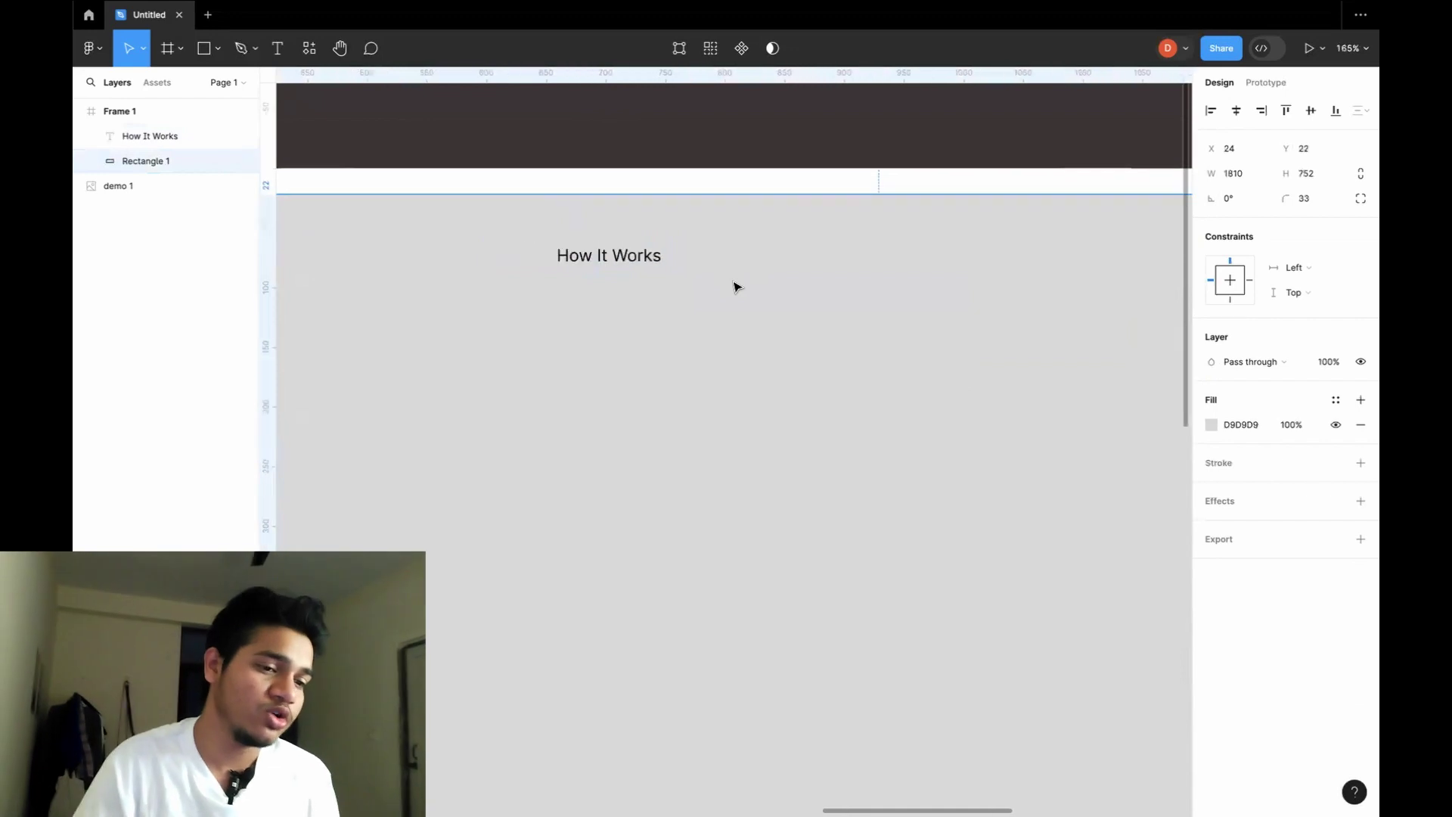
scroll(738, 287, "down", 3)
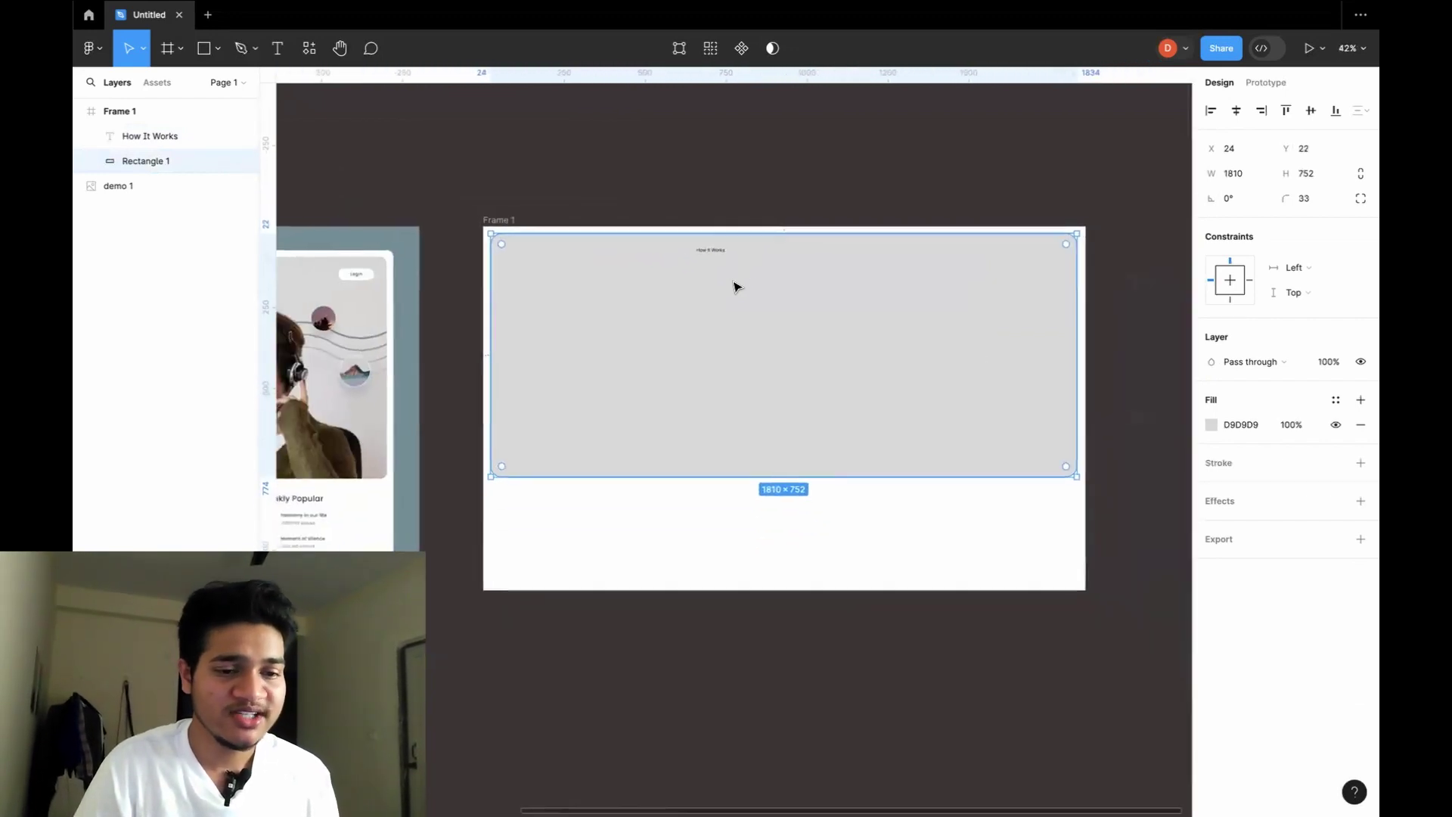
scroll(737, 287, "left", 5)
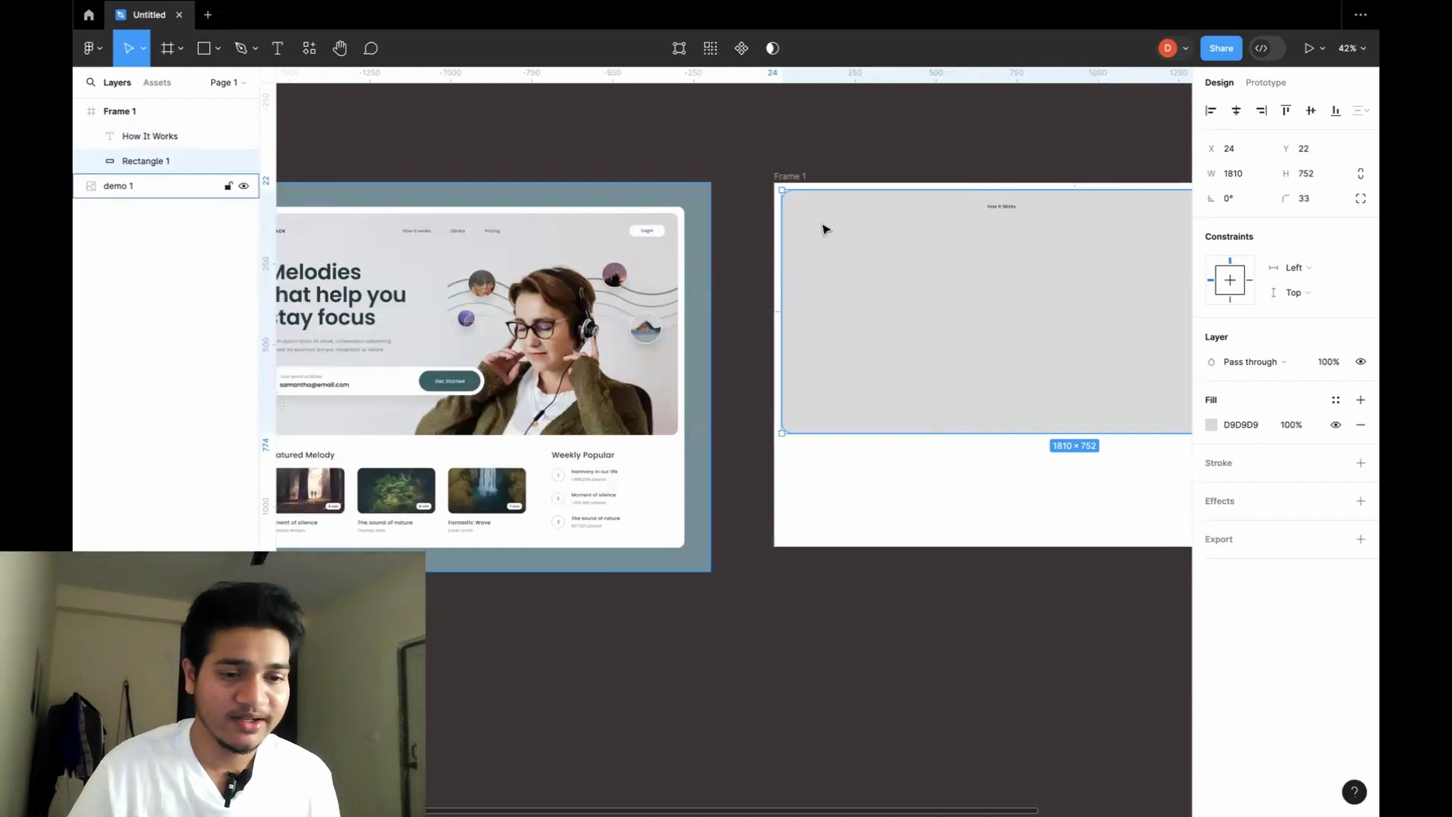
left_click(1006, 214)
scroll(1032, 240, "right", 4)
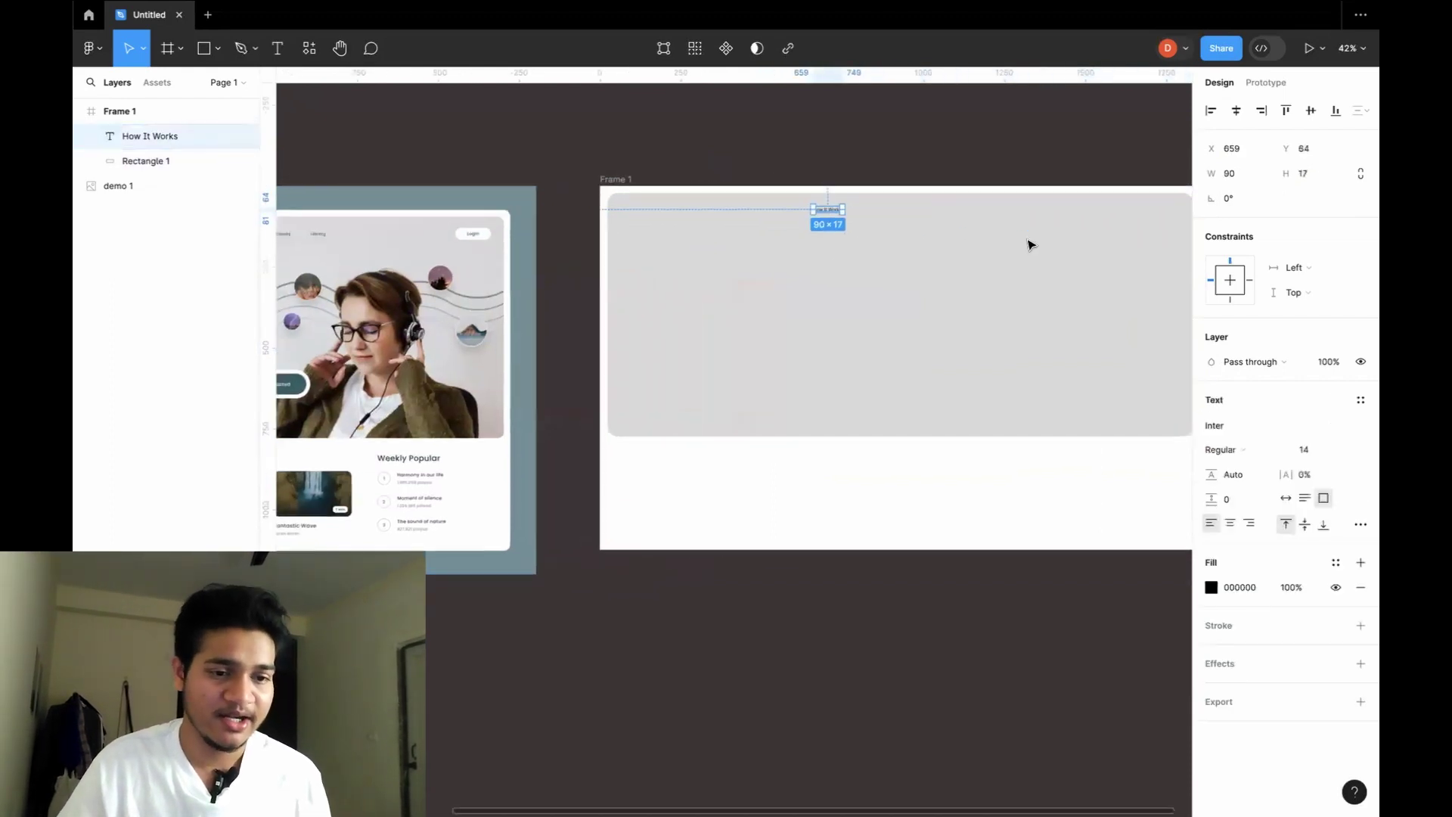
scroll(816, 206, "up", 5)
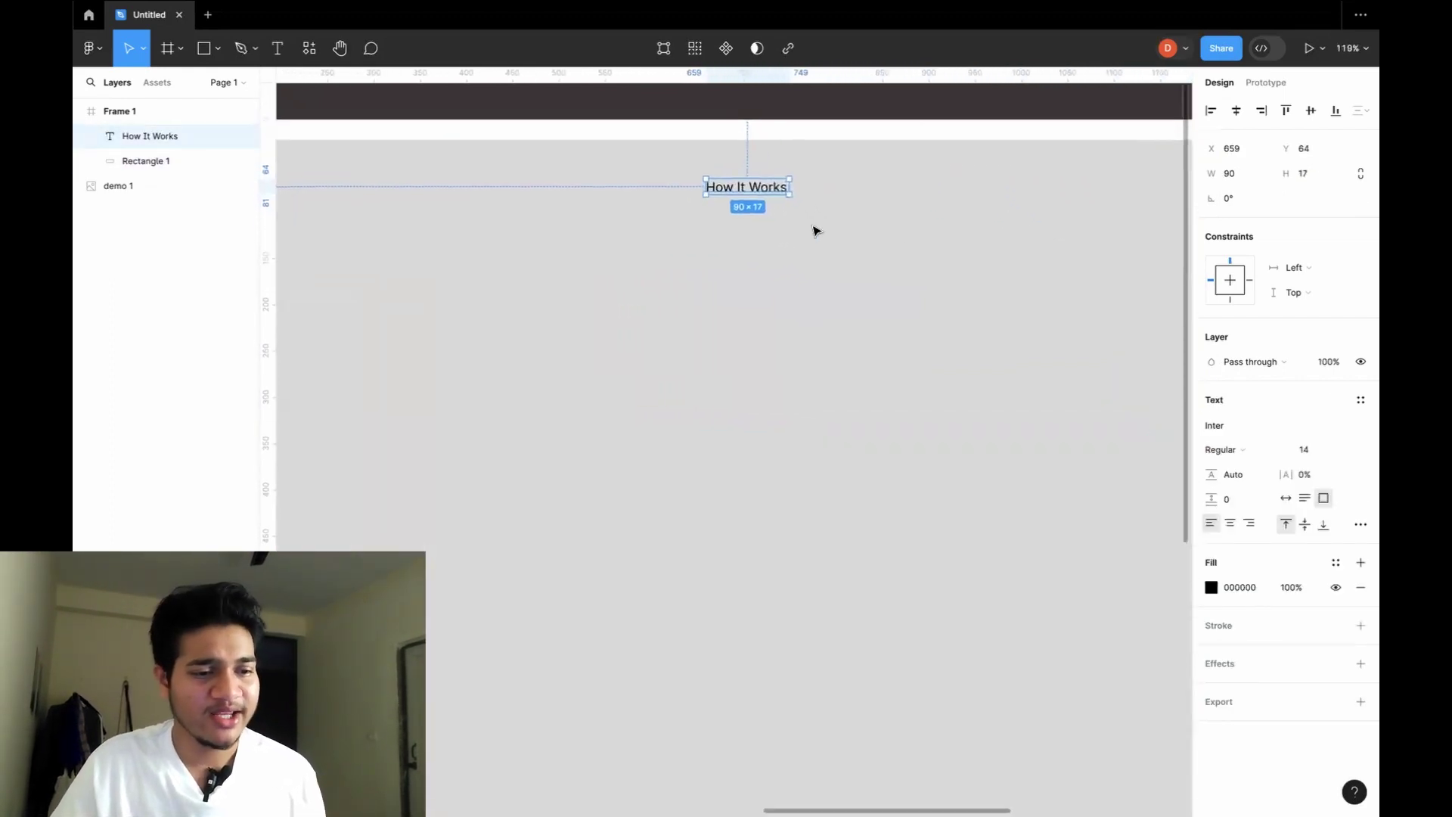
left_click(1336, 454)
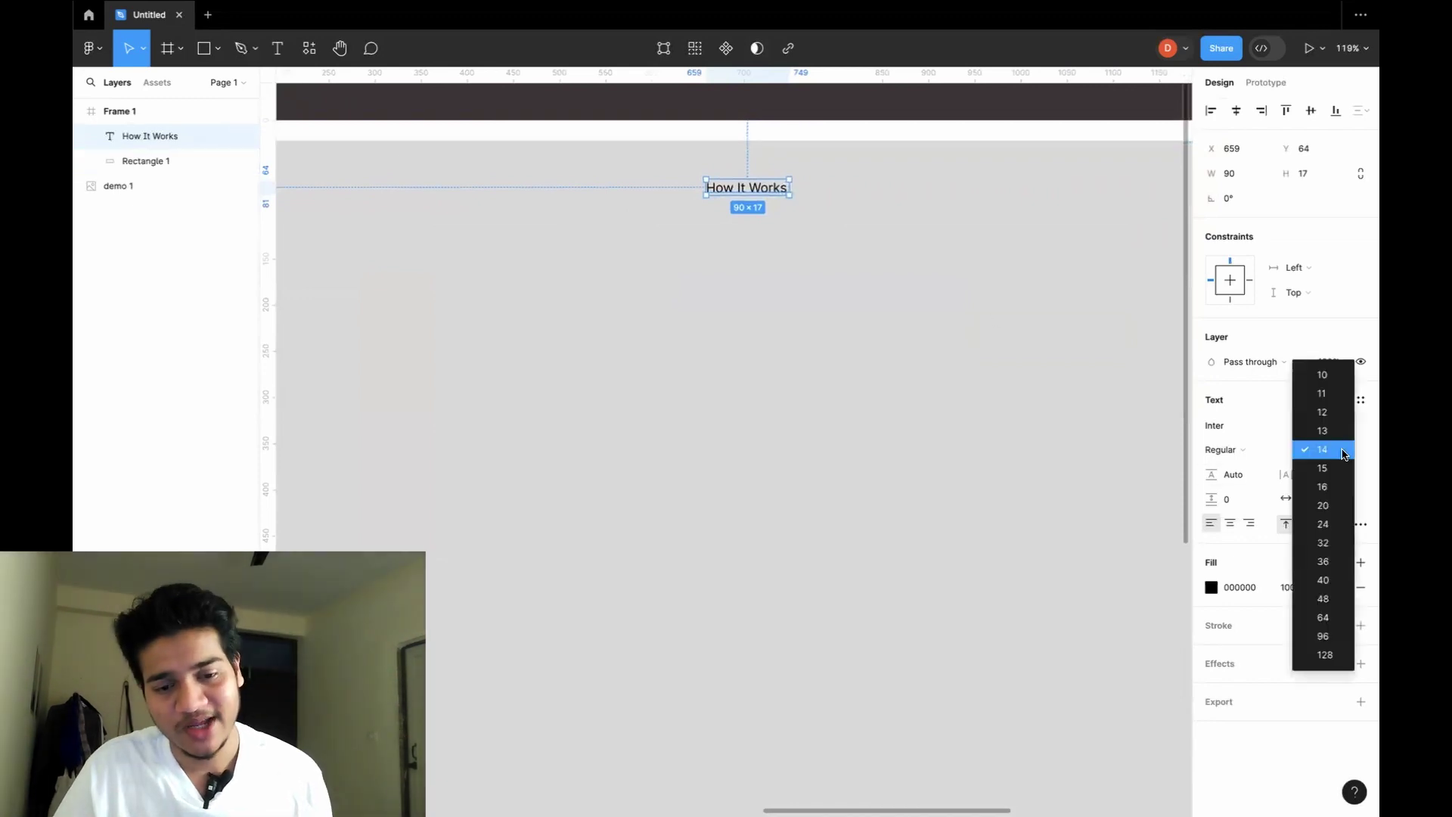
left_click(1336, 488)
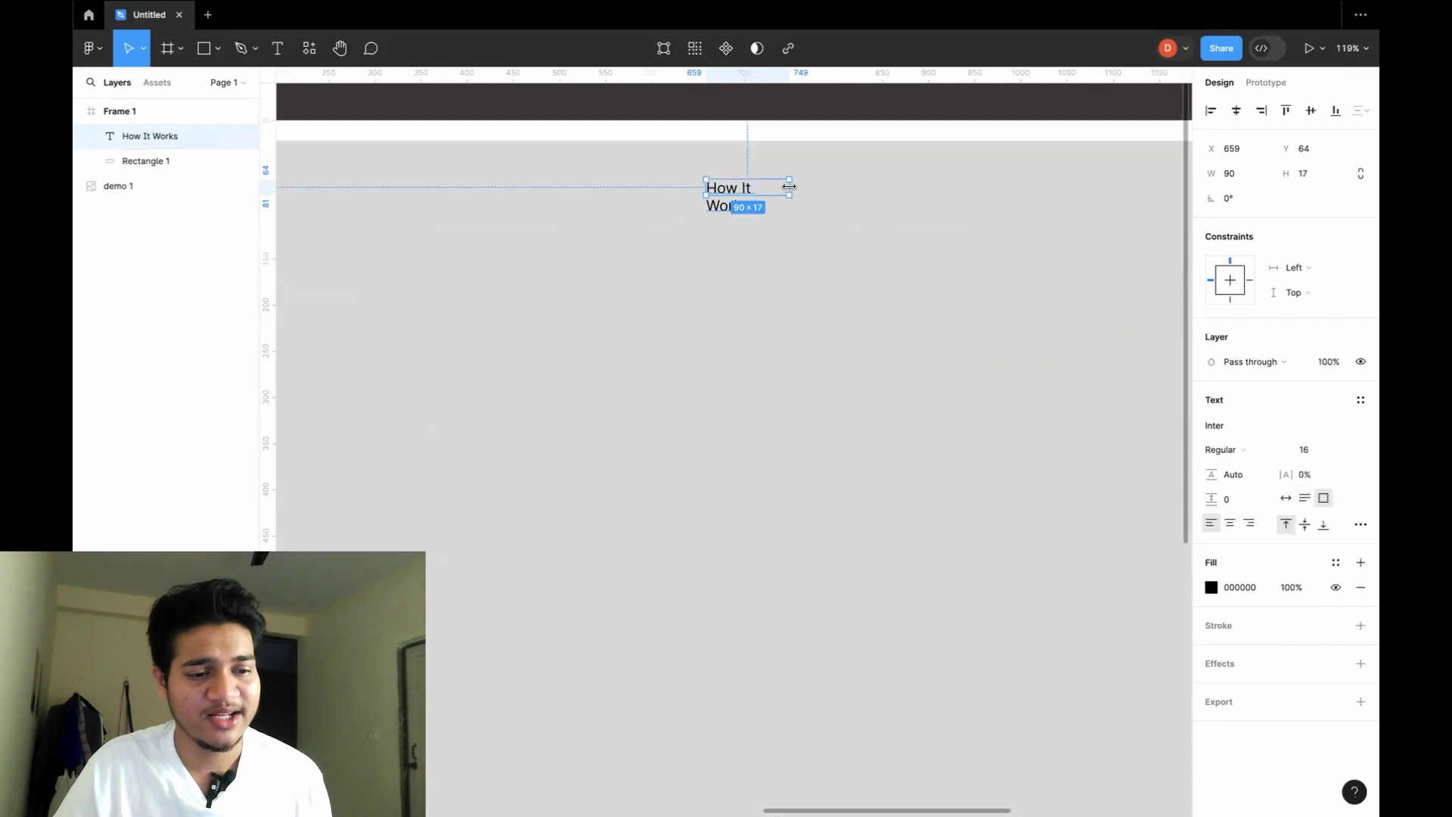
left_click_drag(789, 187, 804, 185)
Select the grey hero rectangle and pan around to review the label placement.
scroll(809, 219, "down", 10)
left_click(817, 250)
scroll(819, 254, "left", 2)
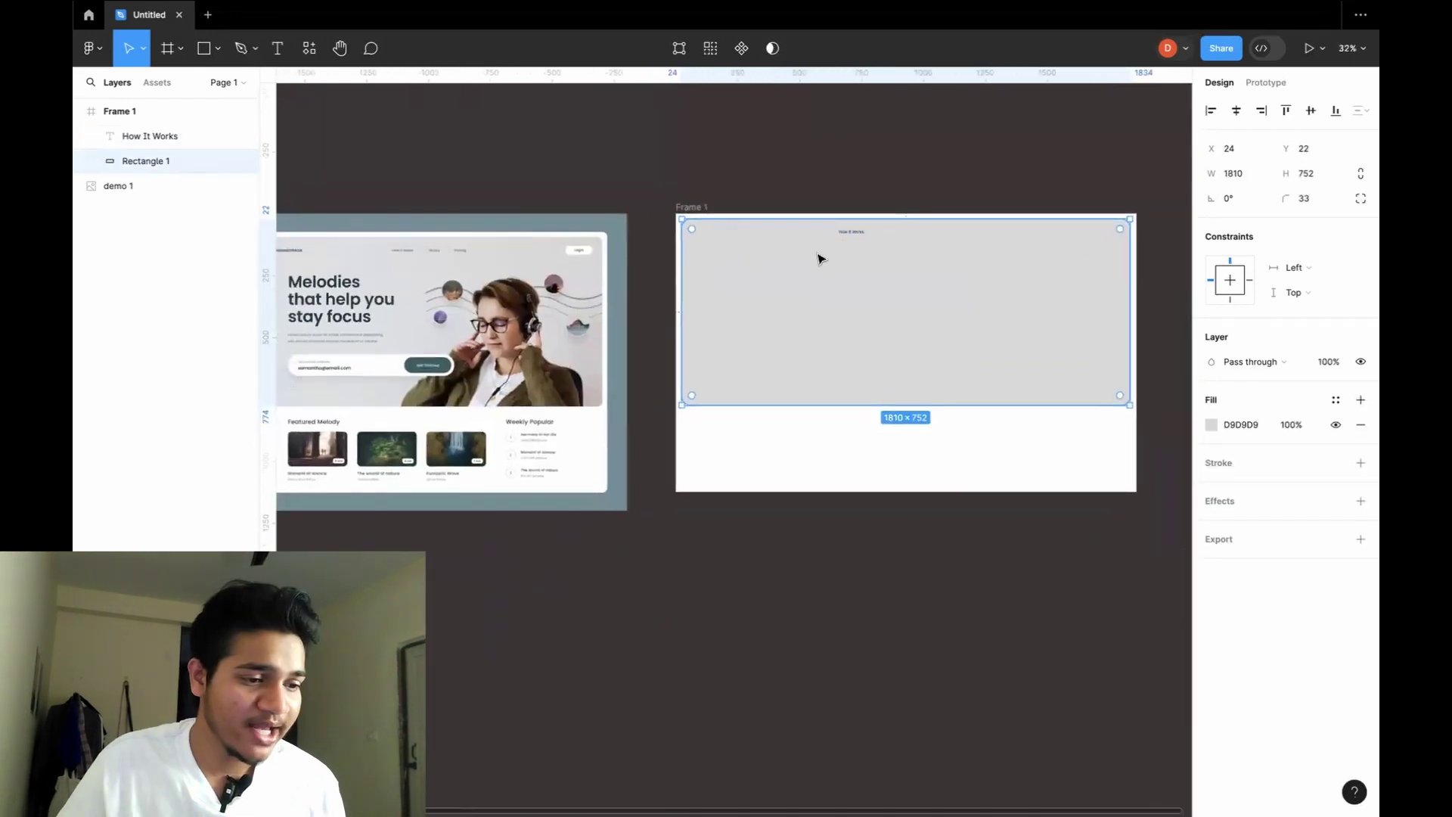
scroll(819, 258, "up", 5)
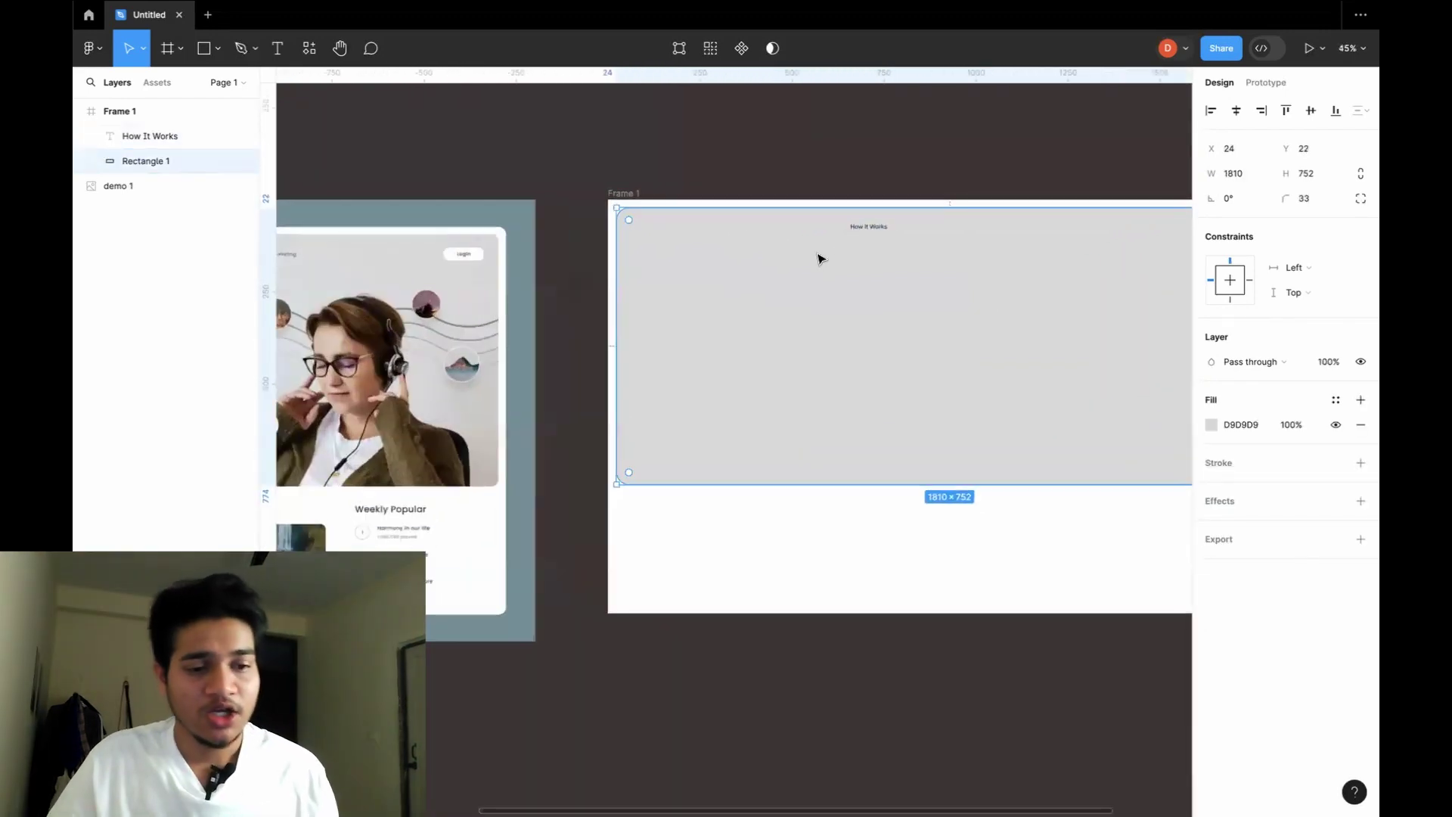
scroll(820, 258, "right", 5)
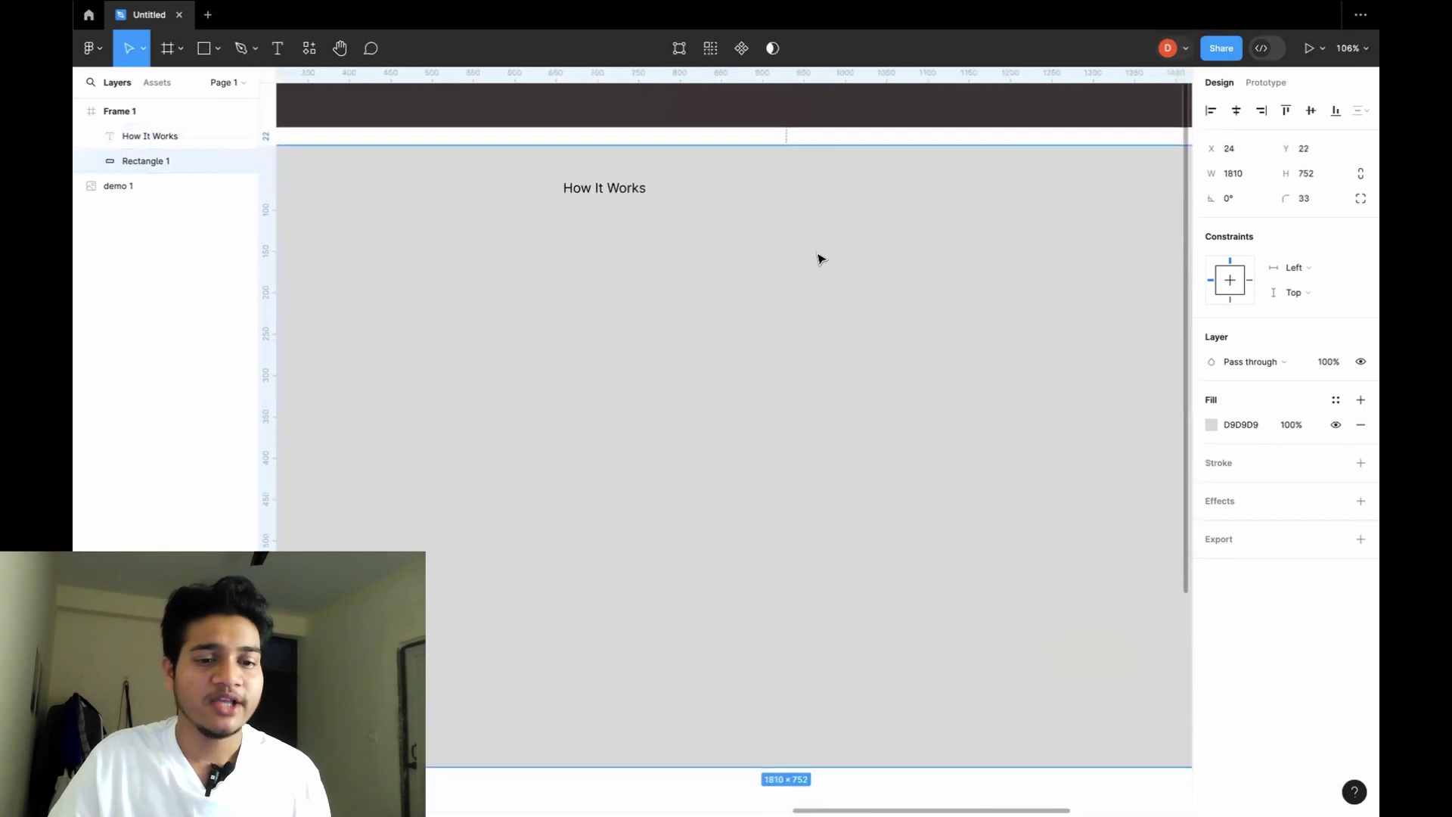
scroll(821, 259, "down", 3)
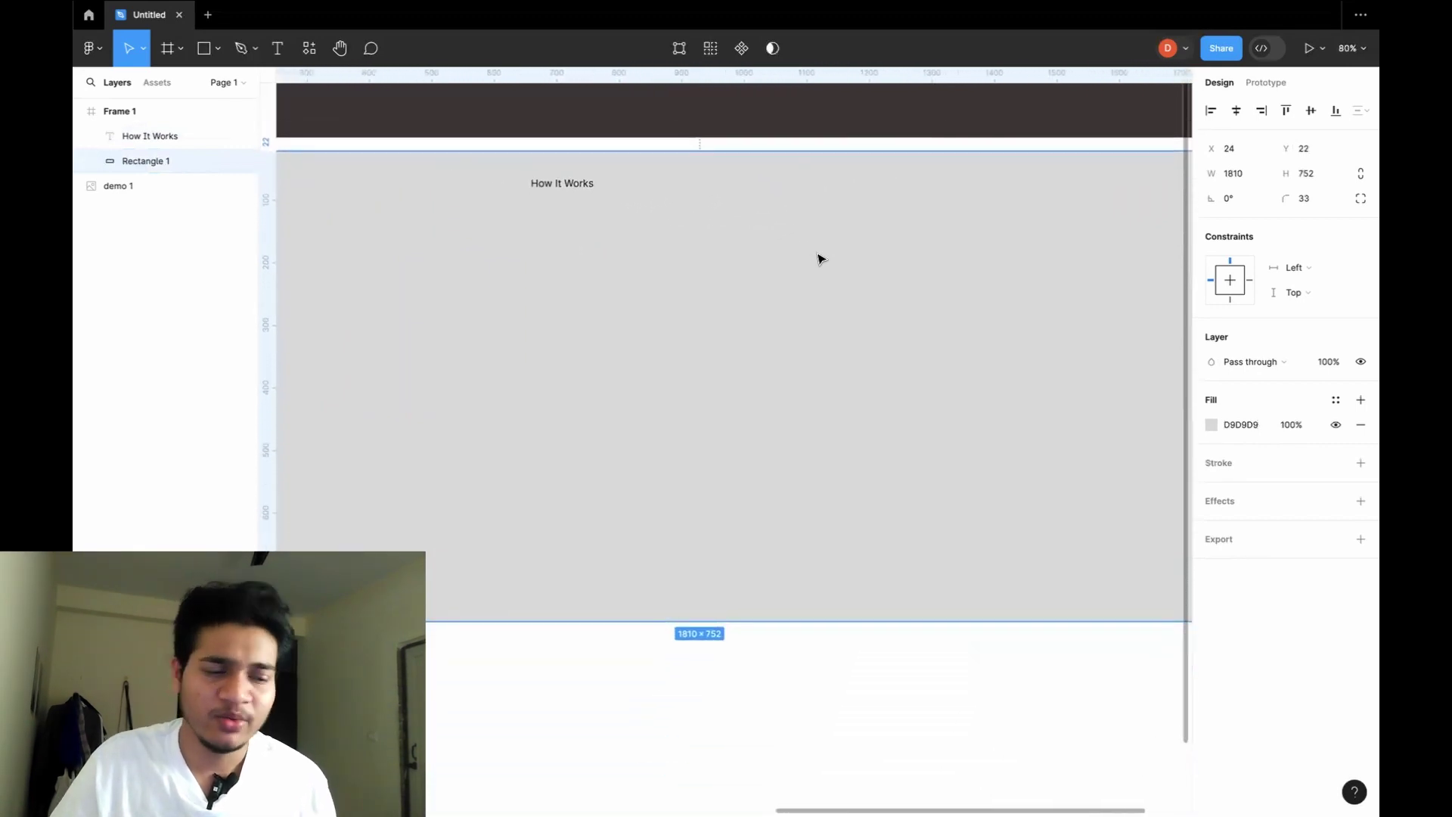
scroll(820, 259, "right", 3)
Duplicate the How It Works label twice, placing the copies to its right.
left_click(451, 189)
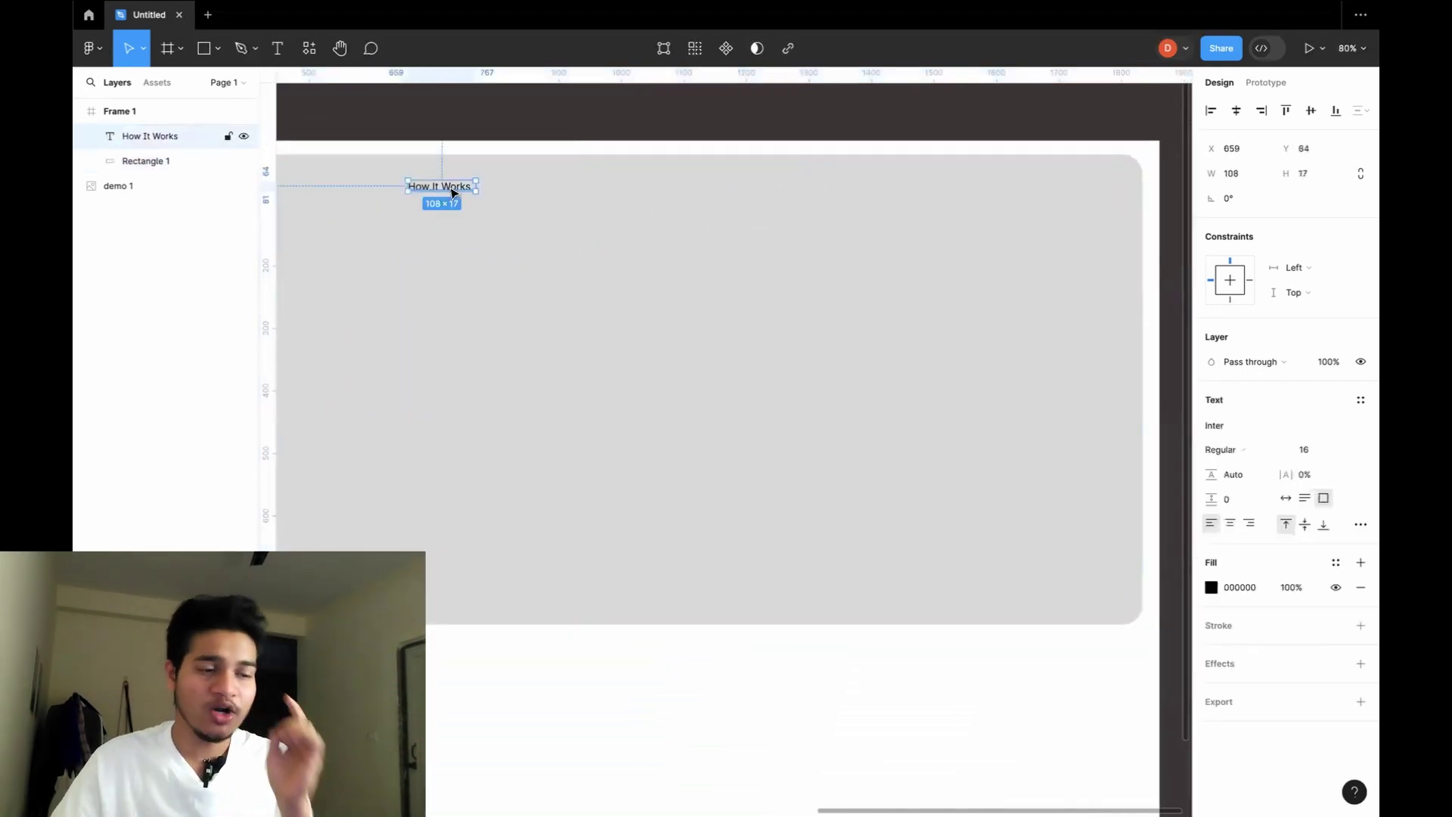
left_click_drag(452, 192, 553, 194)
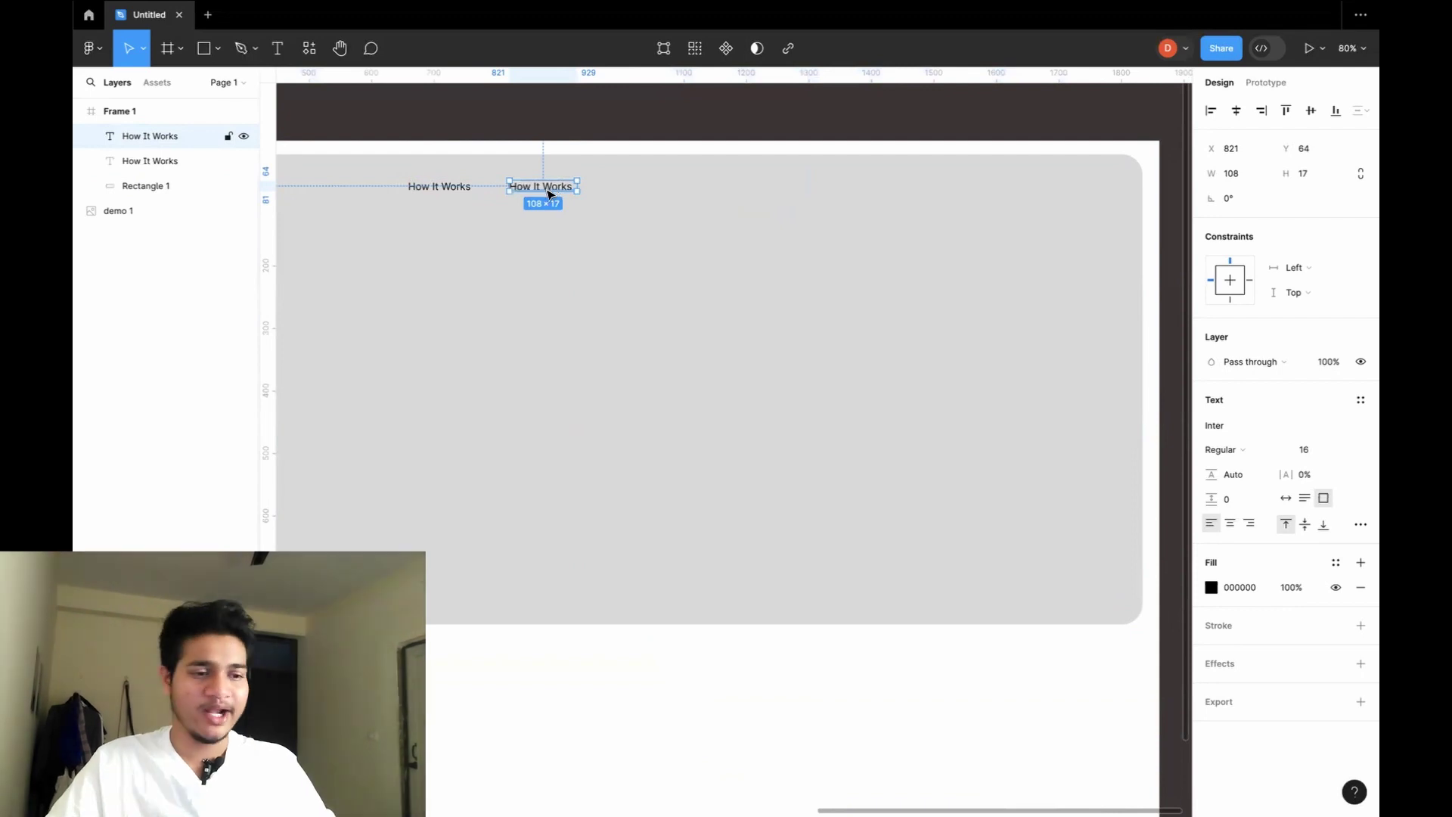
left_click_drag(553, 194, 656, 190)
Retype the middle copy of the label as Library.
left_click(643, 248)
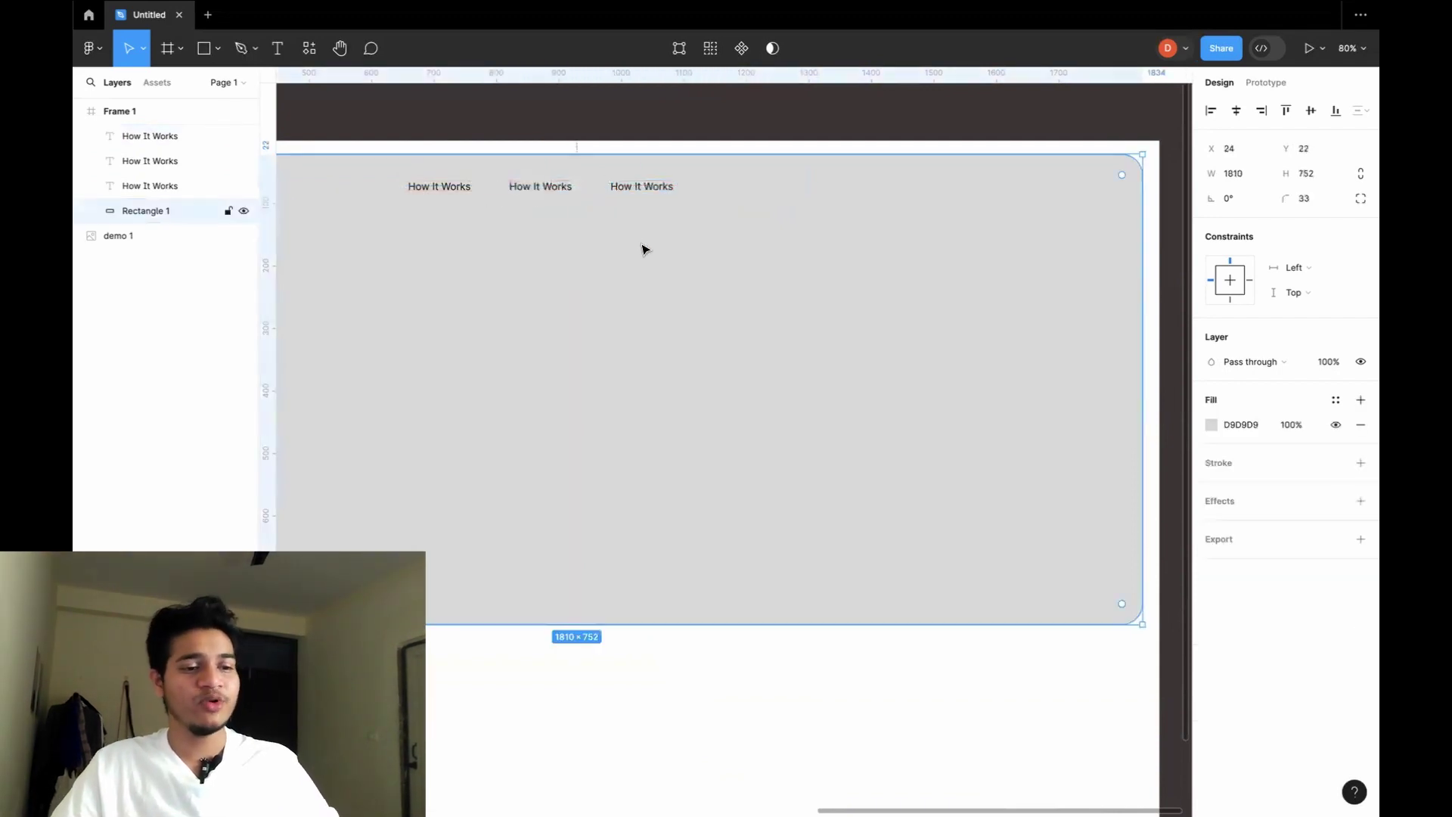
scroll(645, 234, "left", 3)
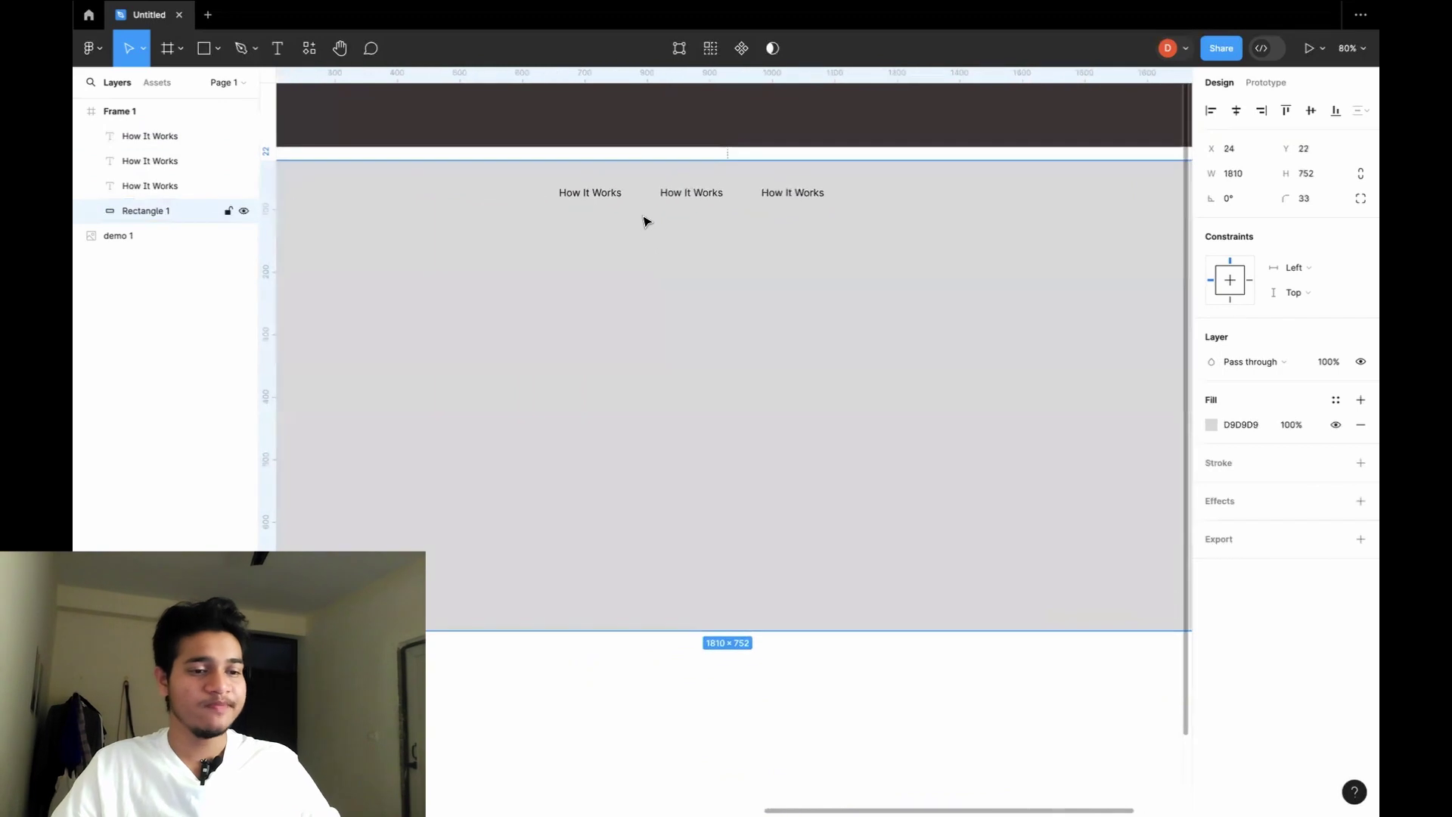
left_click(689, 198)
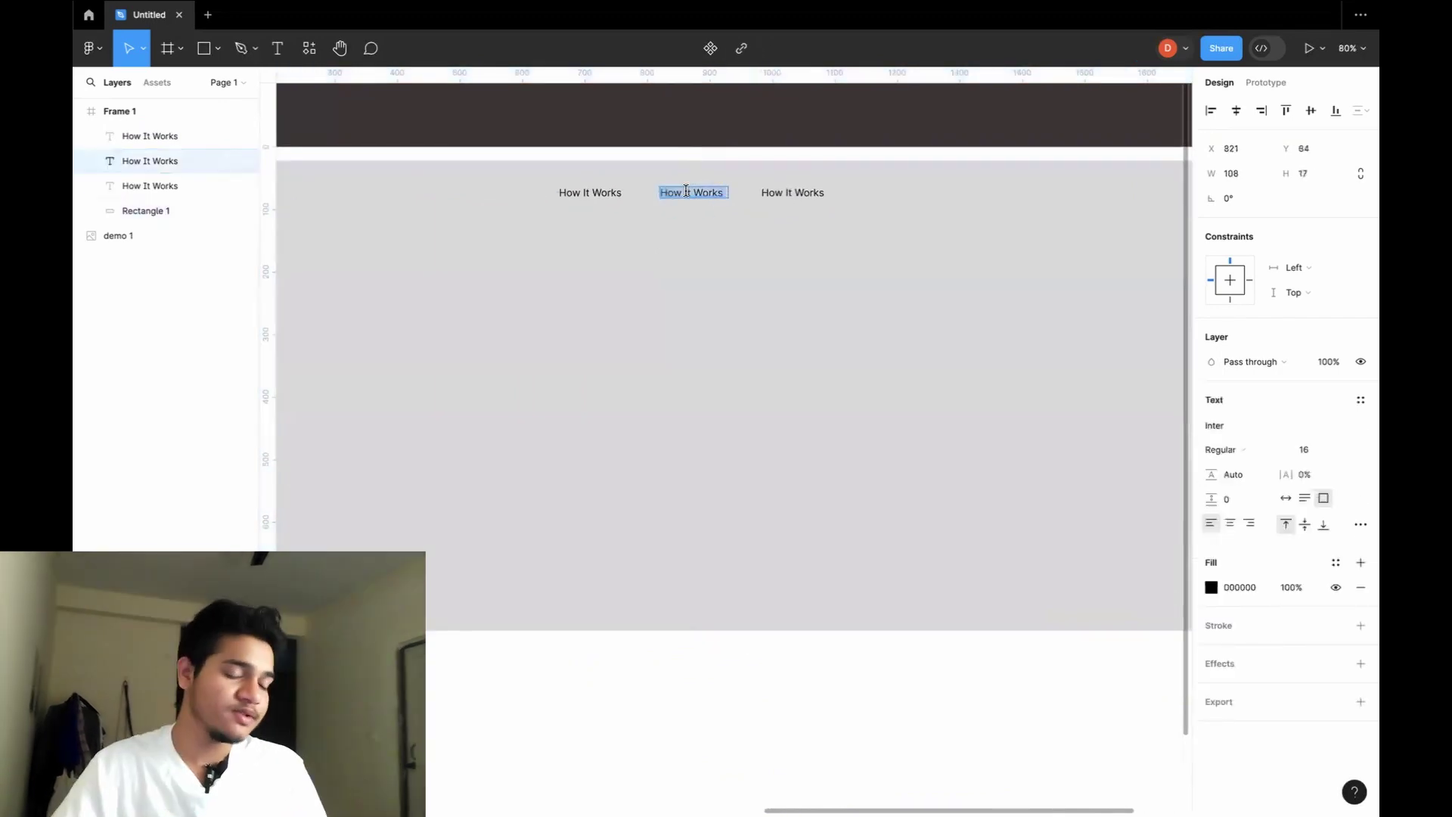
scroll(688, 198, "left", 15)
scroll(689, 199, "right", 20)
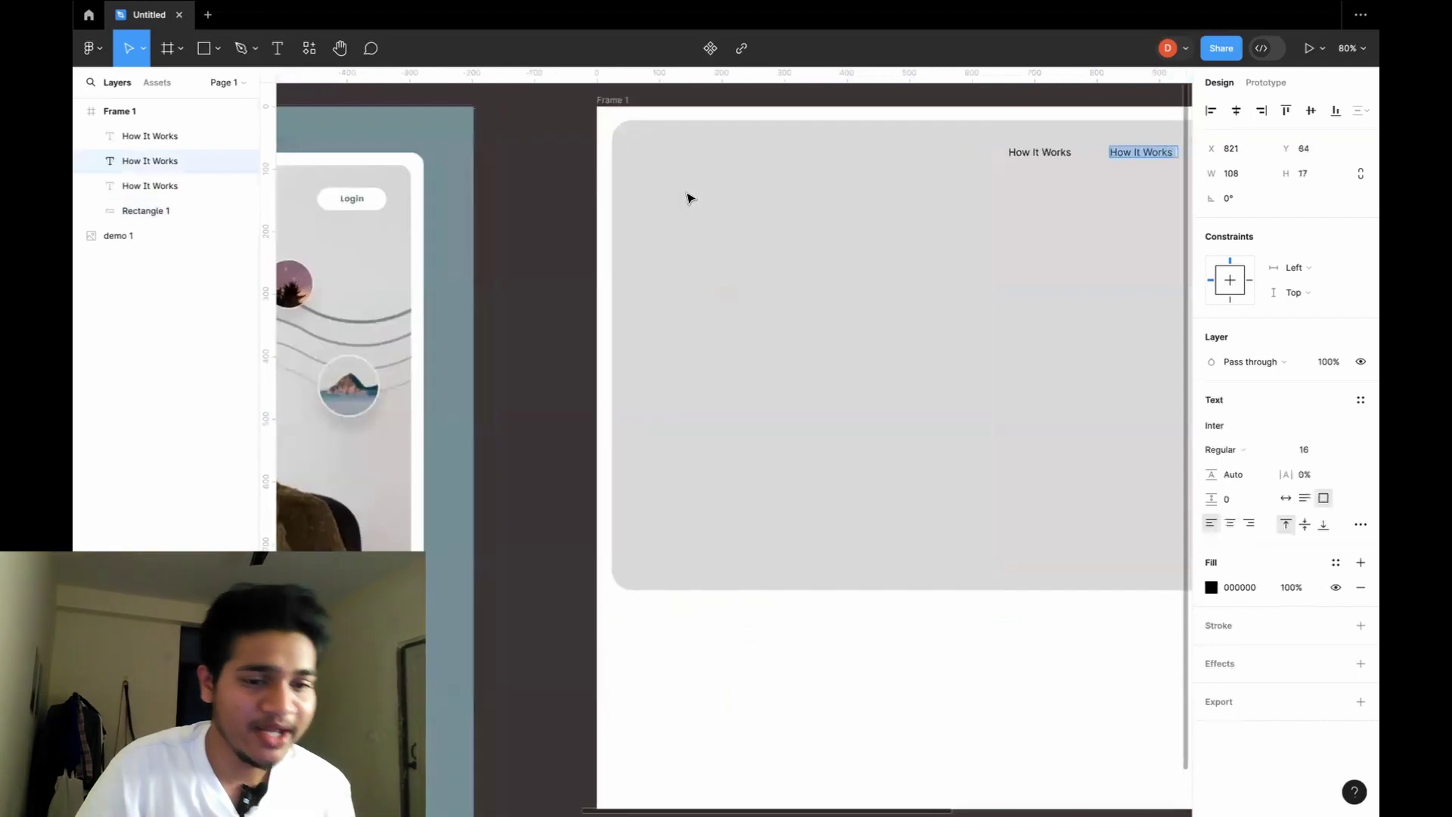
scroll(688, 198, "left", 3)
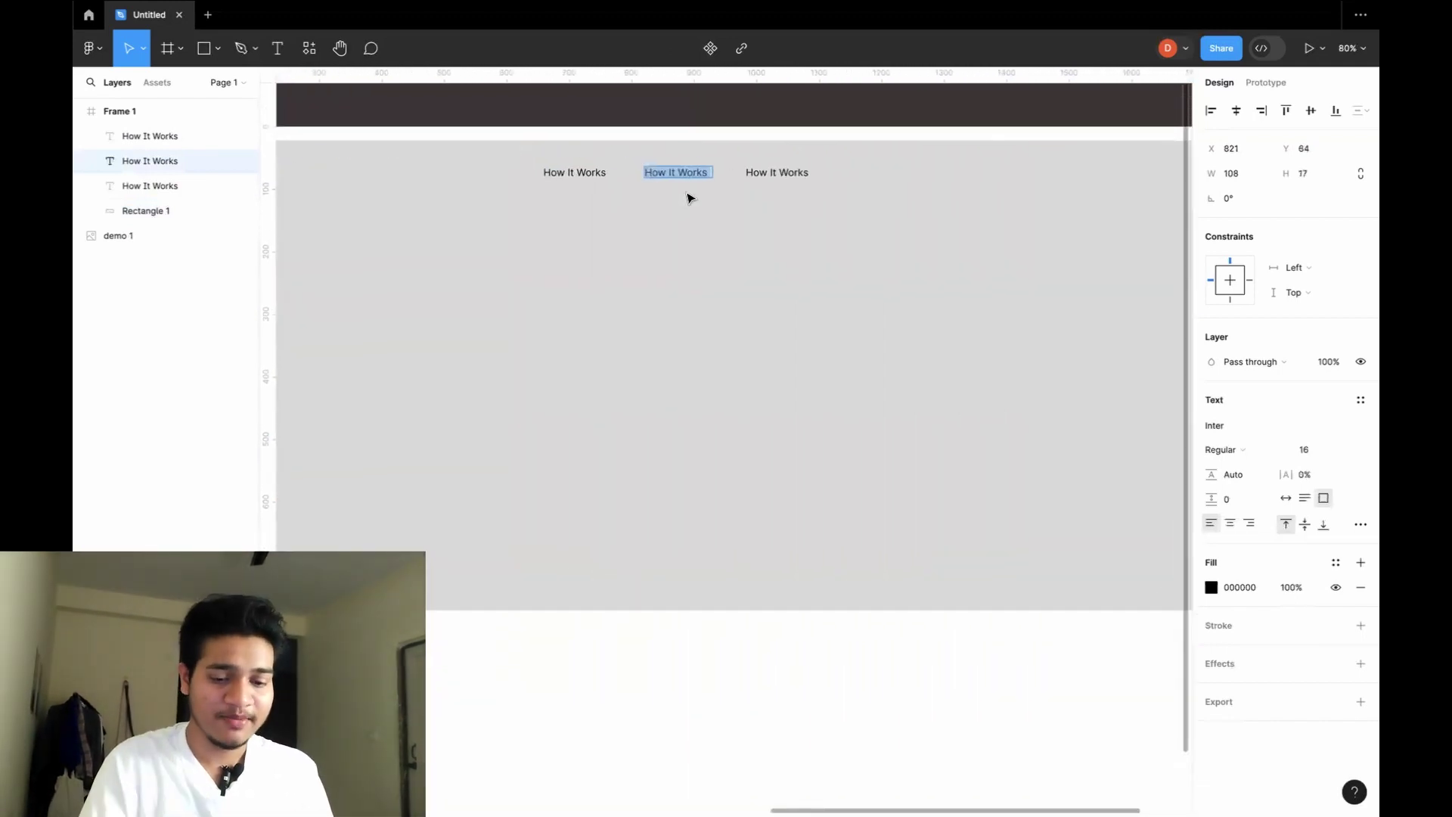
key("BackSpace")
type("Library")
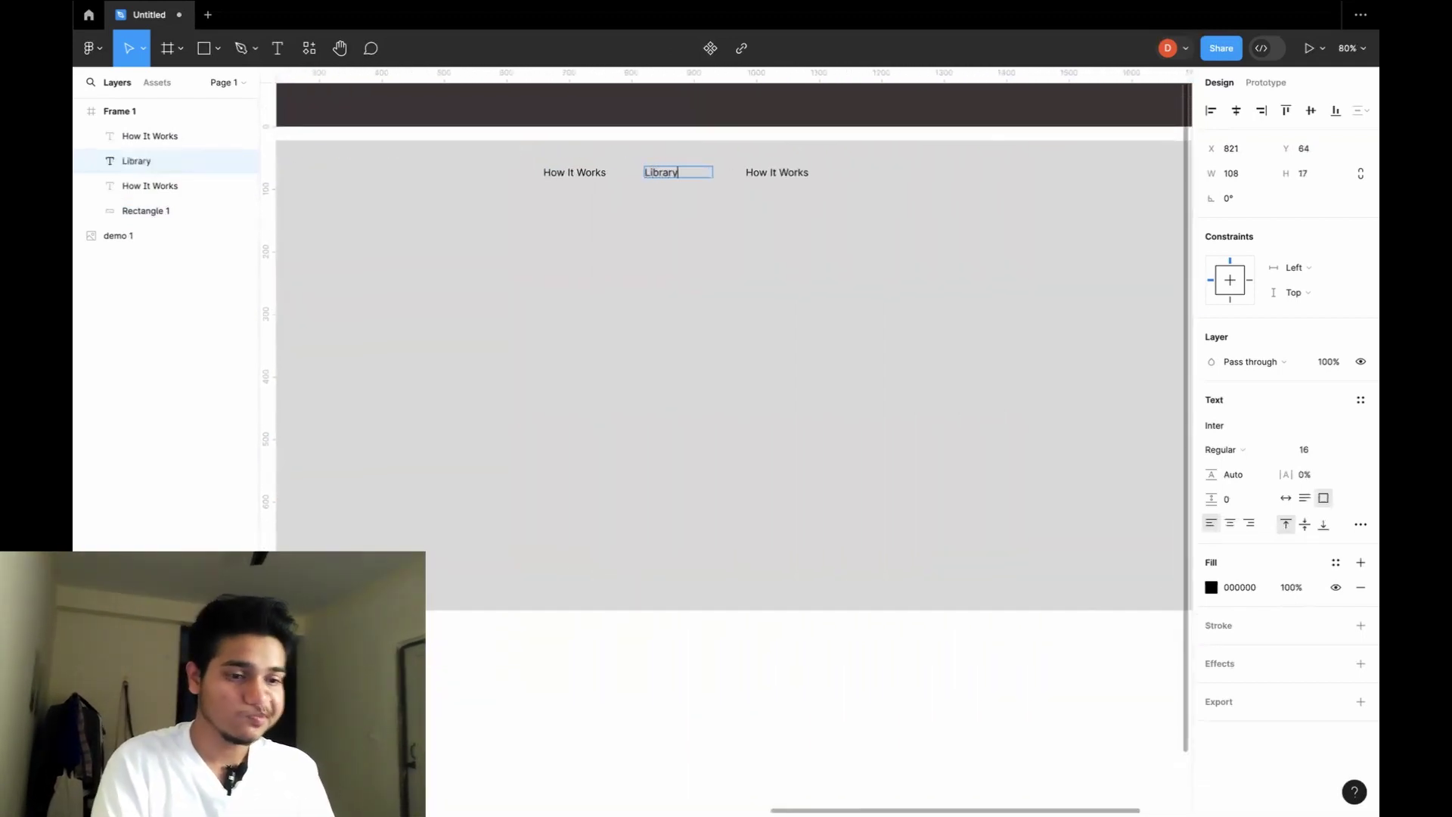
Retype the rightmost copy as Pricing and shift Library right to even the spacing.
left_click(778, 168)
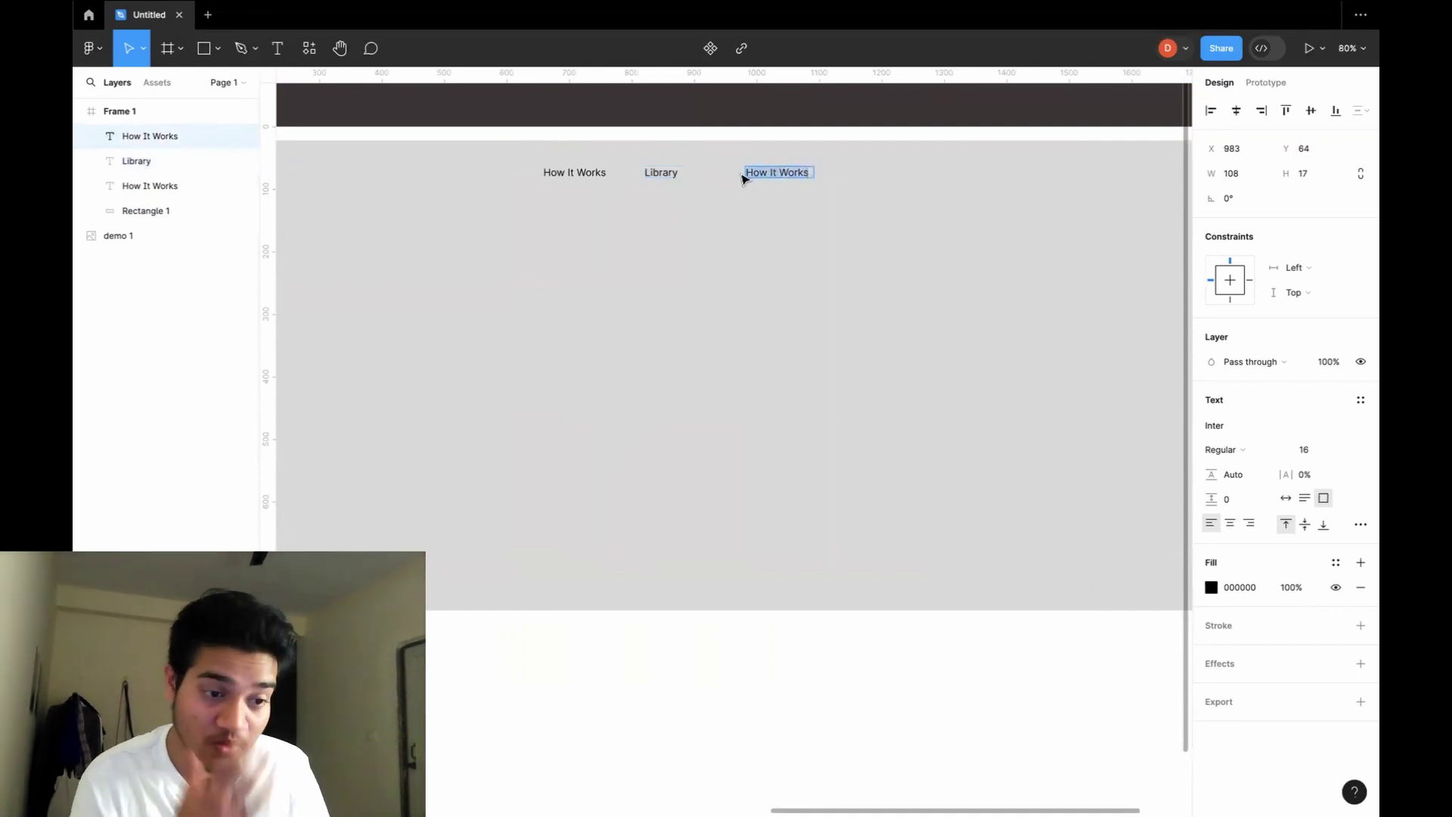
type("Prixi")
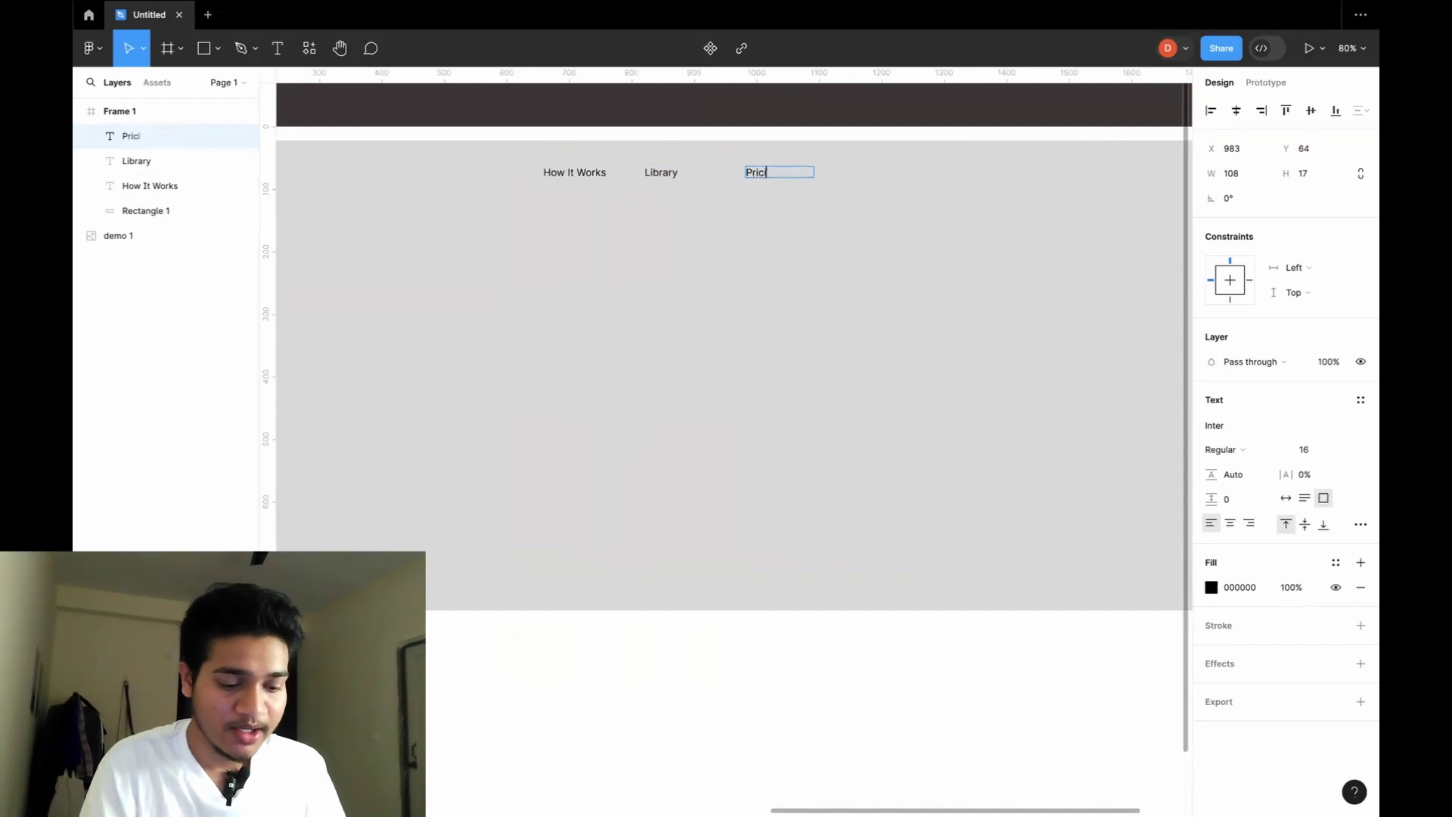
type("ng")
key("Escape")
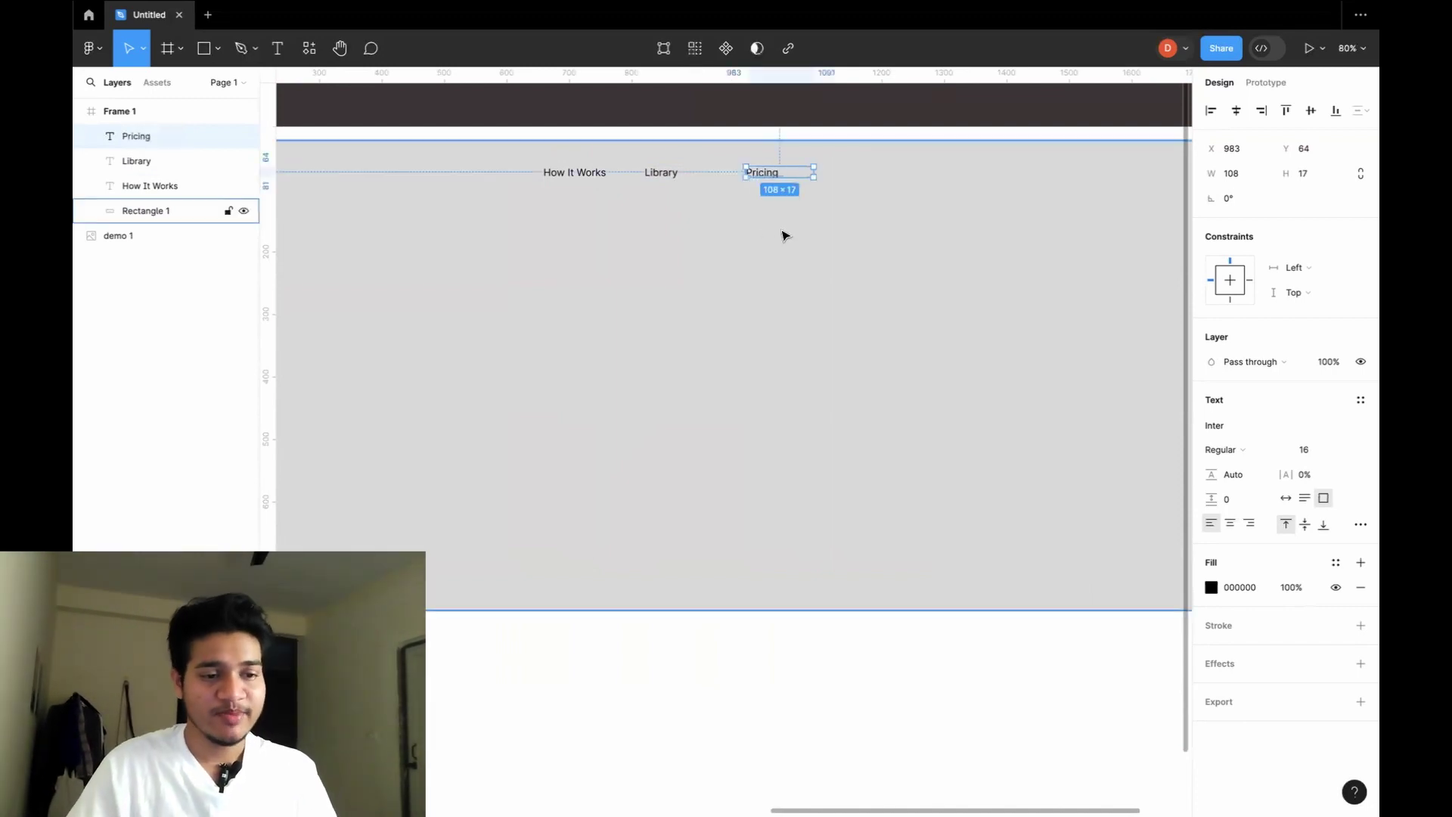
left_click(847, 215)
left_click(665, 175)
left_click_drag(662, 177, 673, 174)
left_click(785, 275)
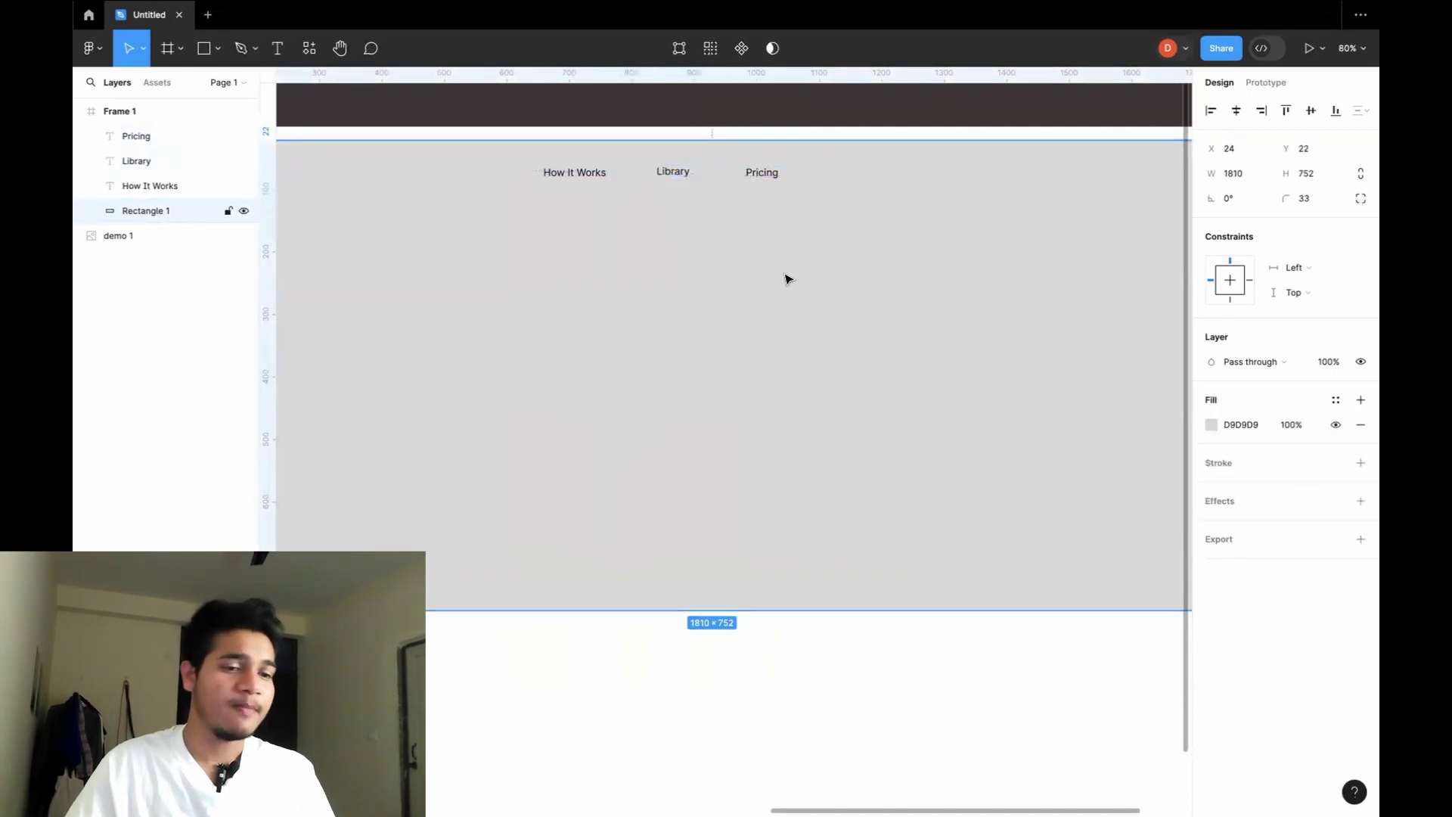
scroll(784, 278, "down", 3)
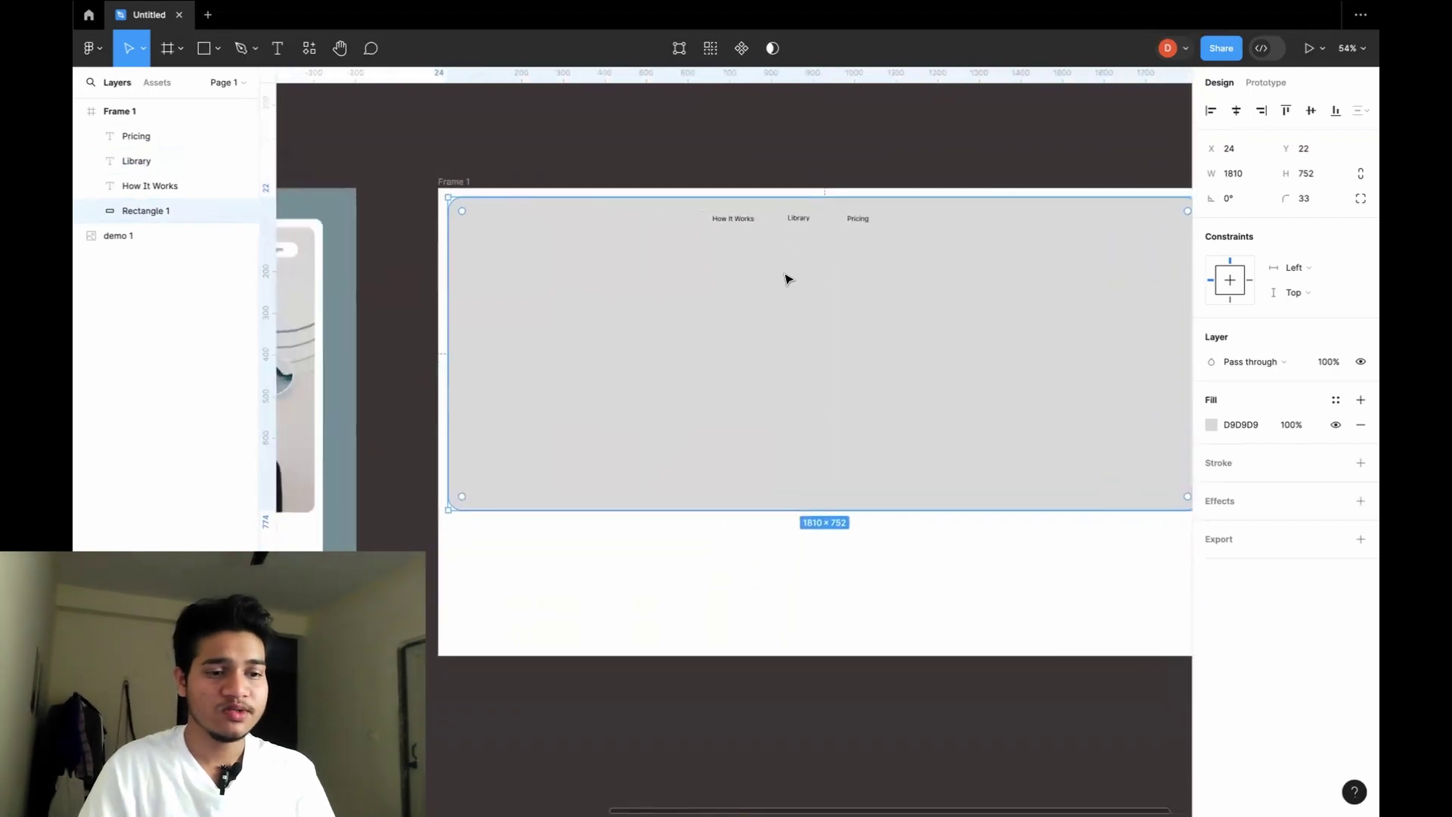
scroll(786, 279, "down", 3)
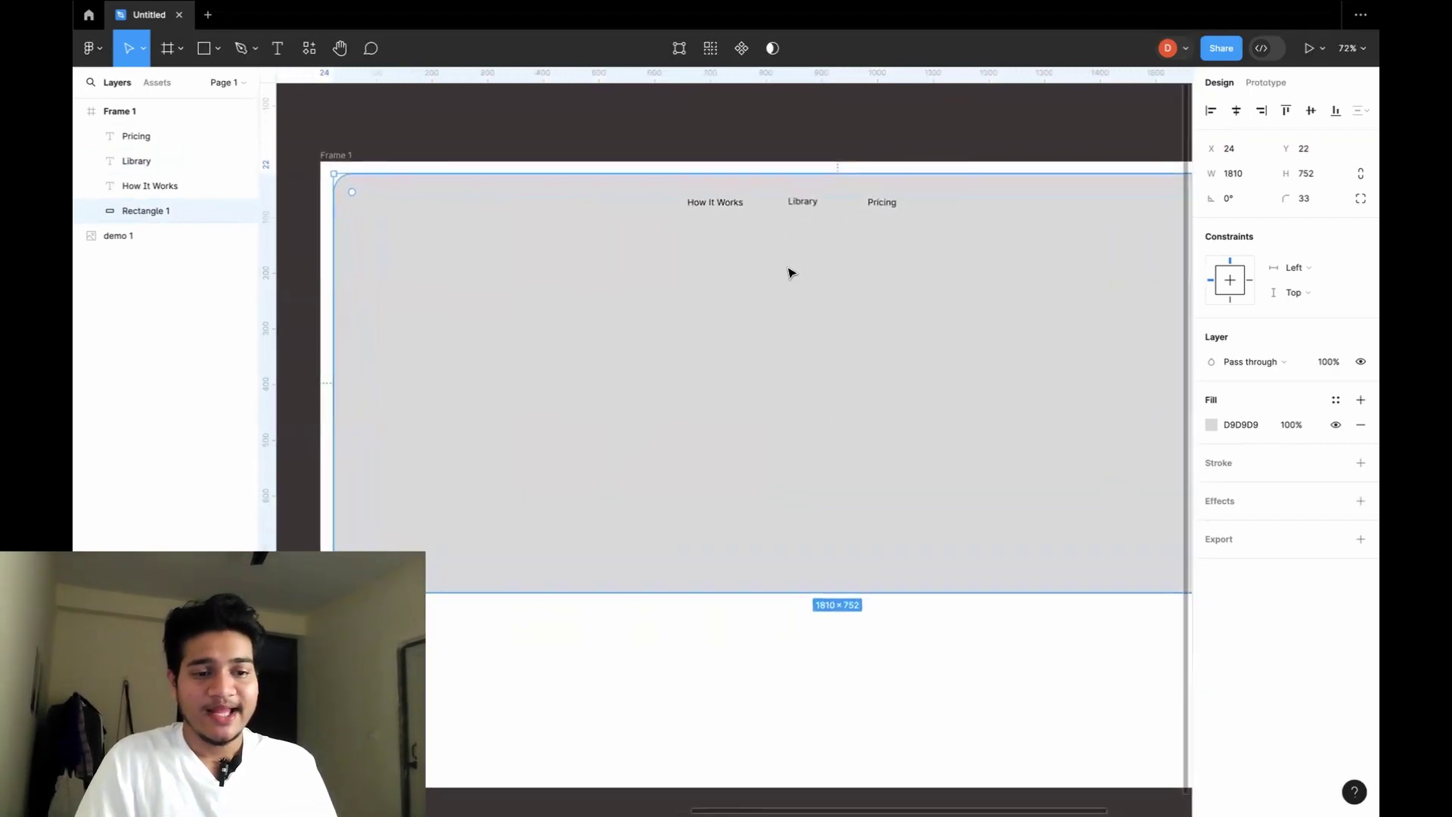
scroll(789, 273, "left", 3)
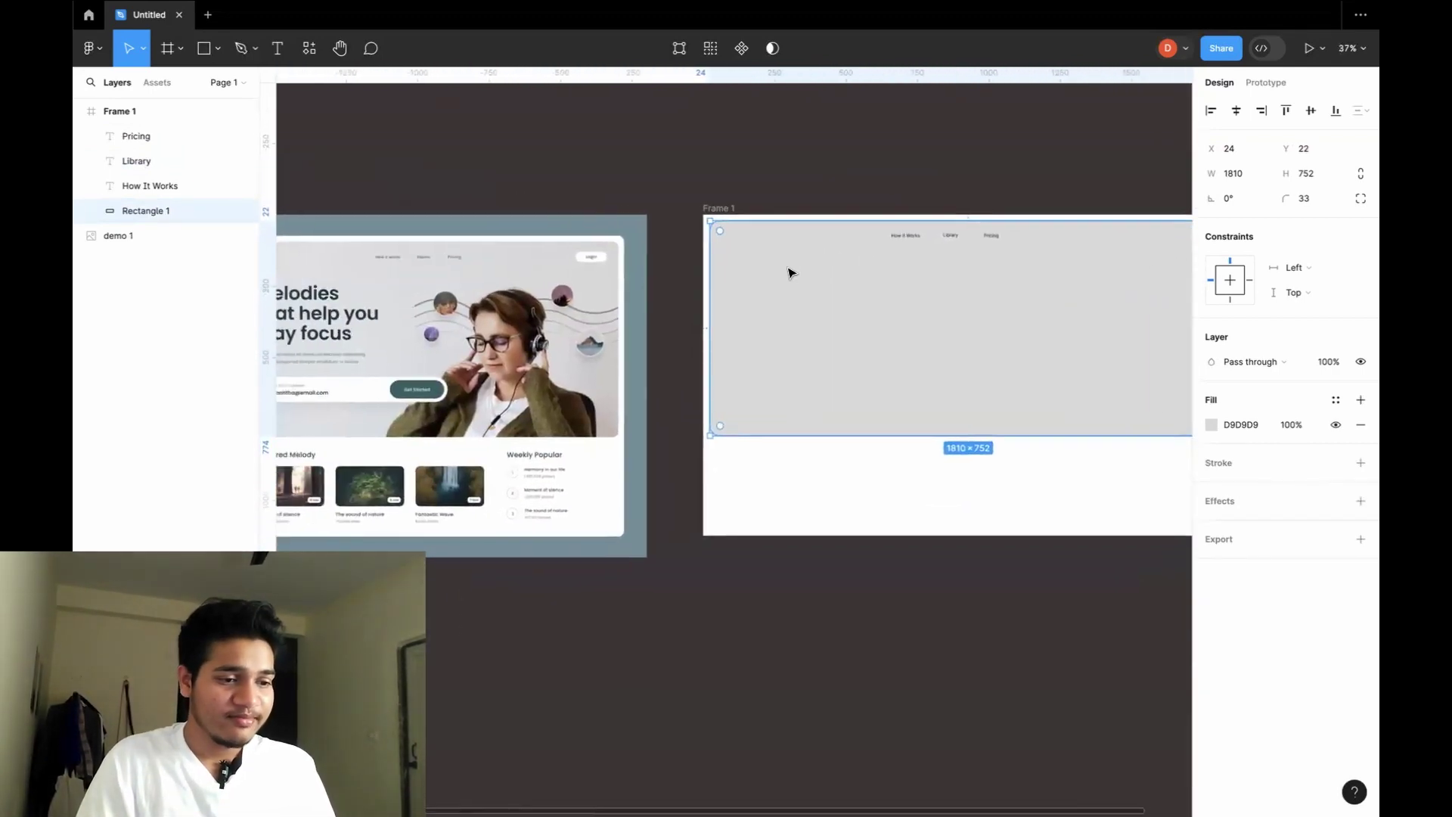
scroll(789, 272, "left", 3)
scroll(789, 272, "up", 3)
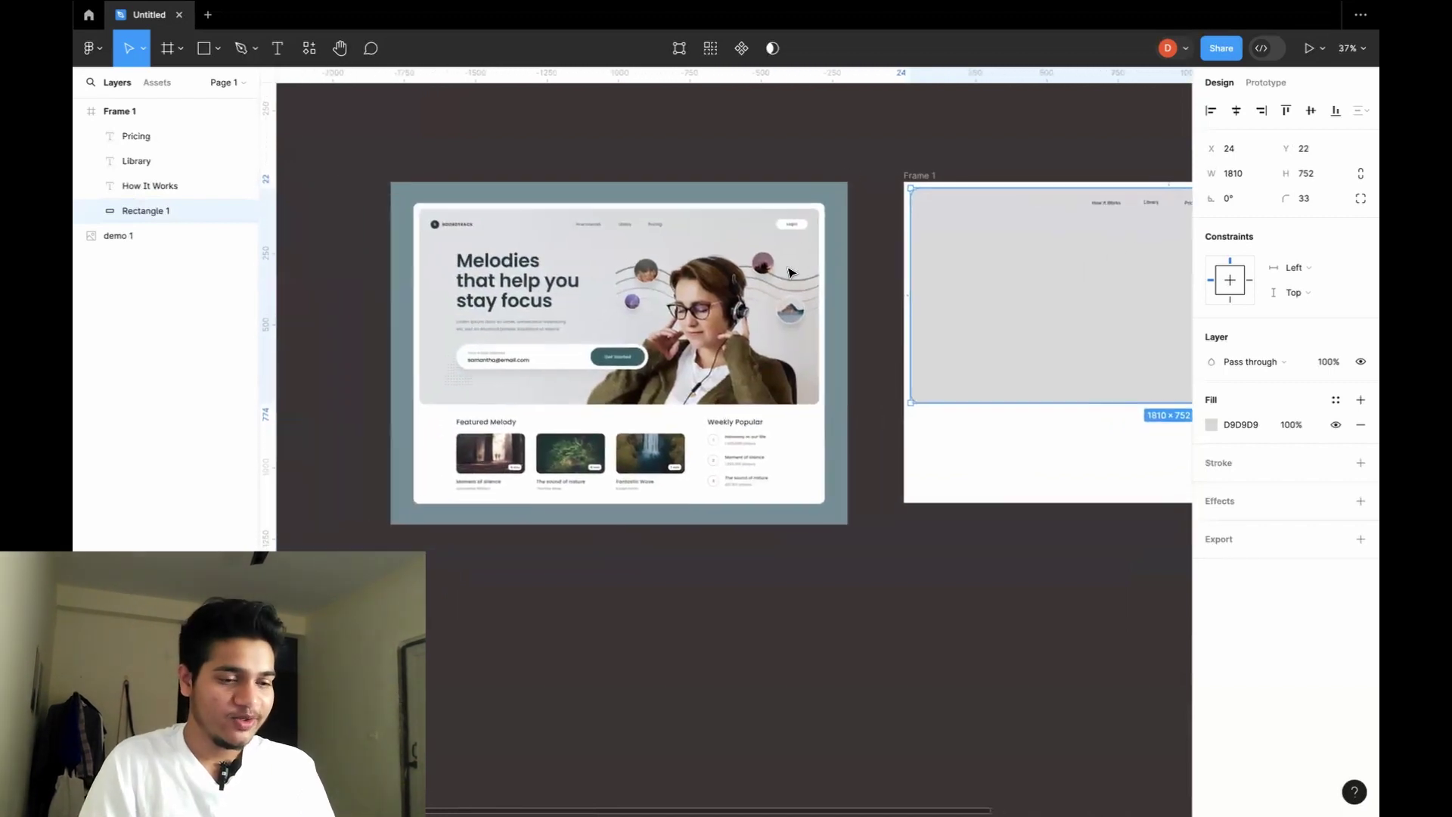
scroll(788, 273, "up", 10)
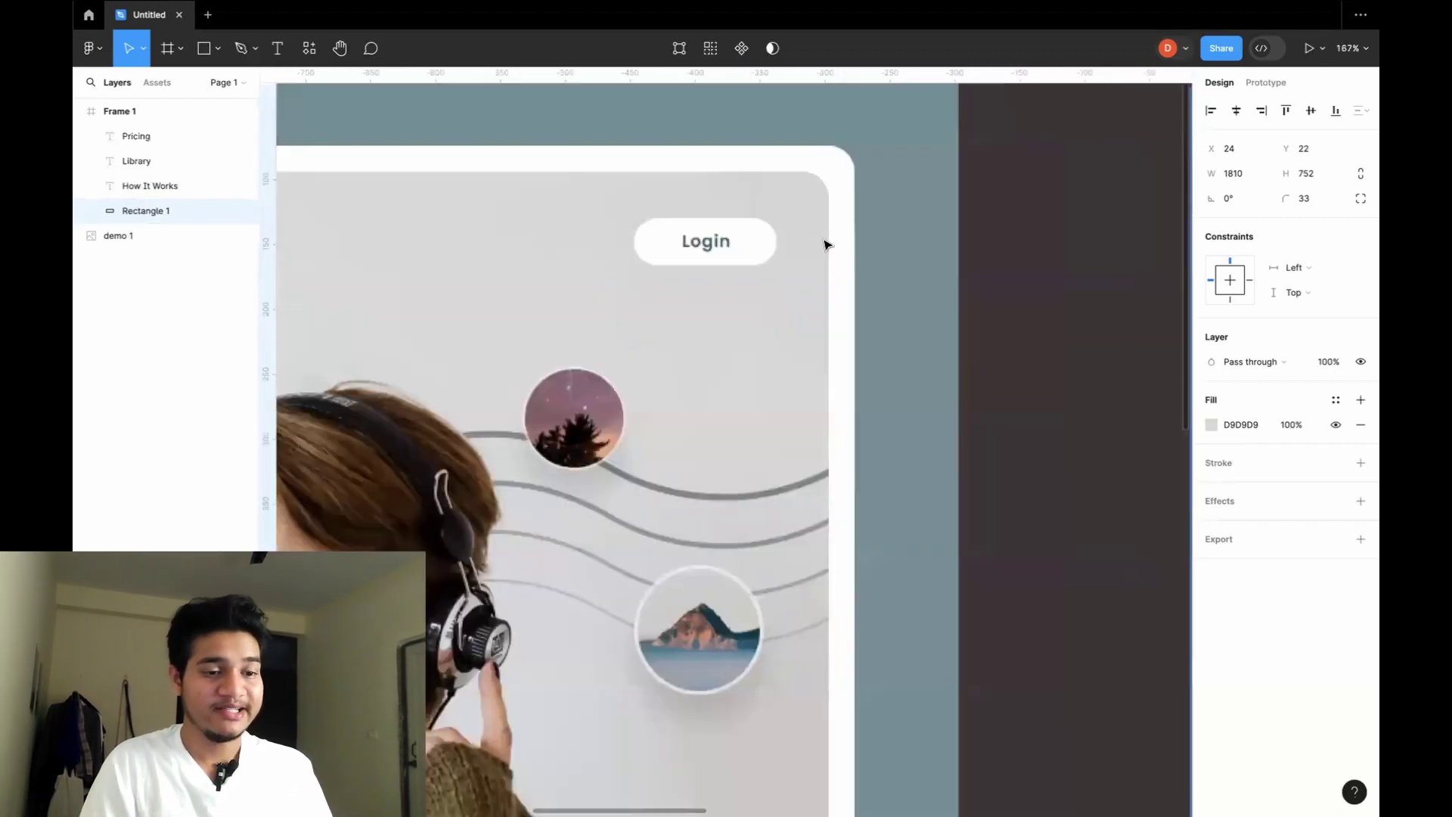
scroll(840, 307, "right", 5)
scroll(841, 311, "down", 5)
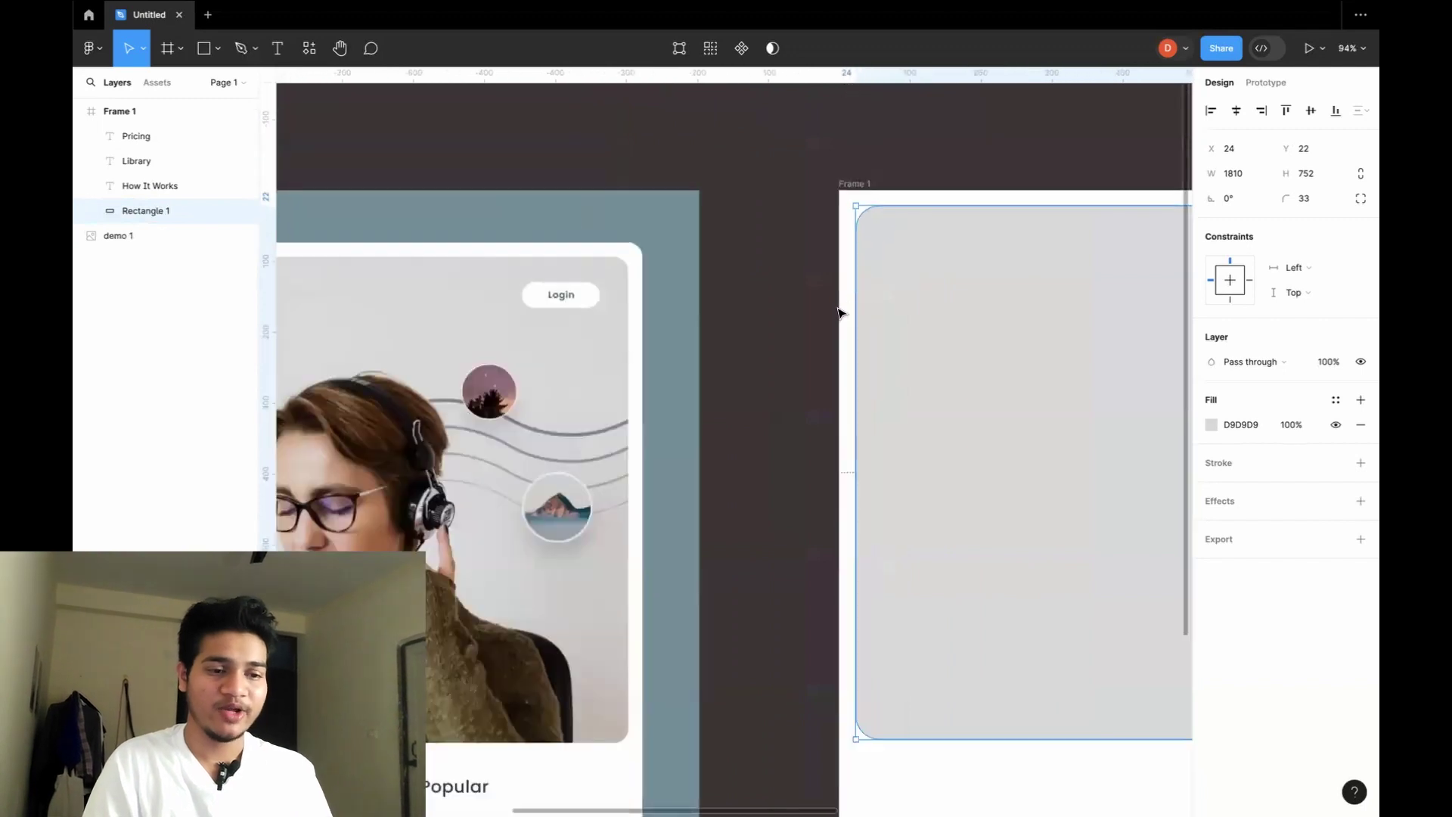
scroll(1000, 350, "right", 10)
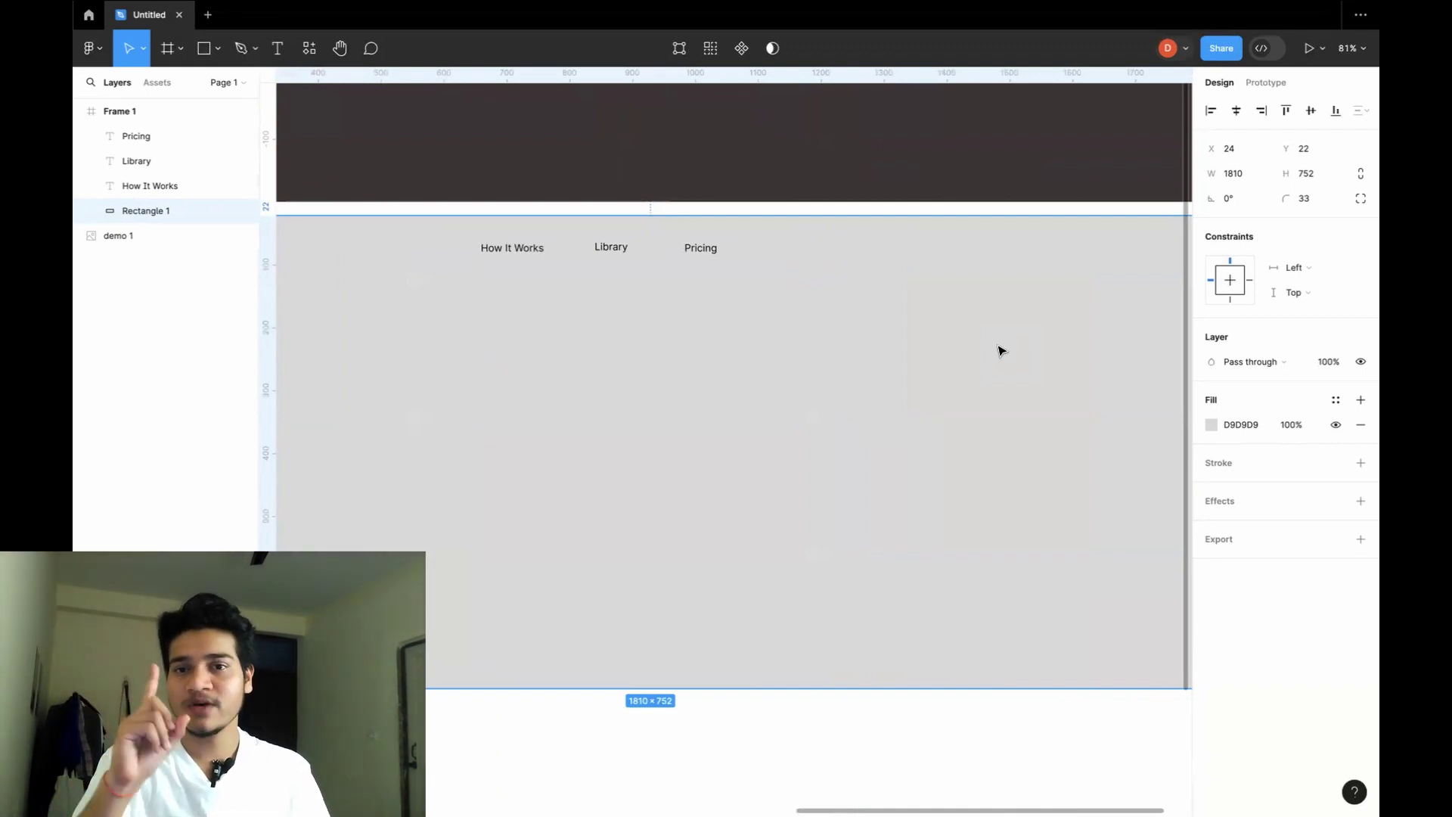
scroll(999, 350, "down", 5)
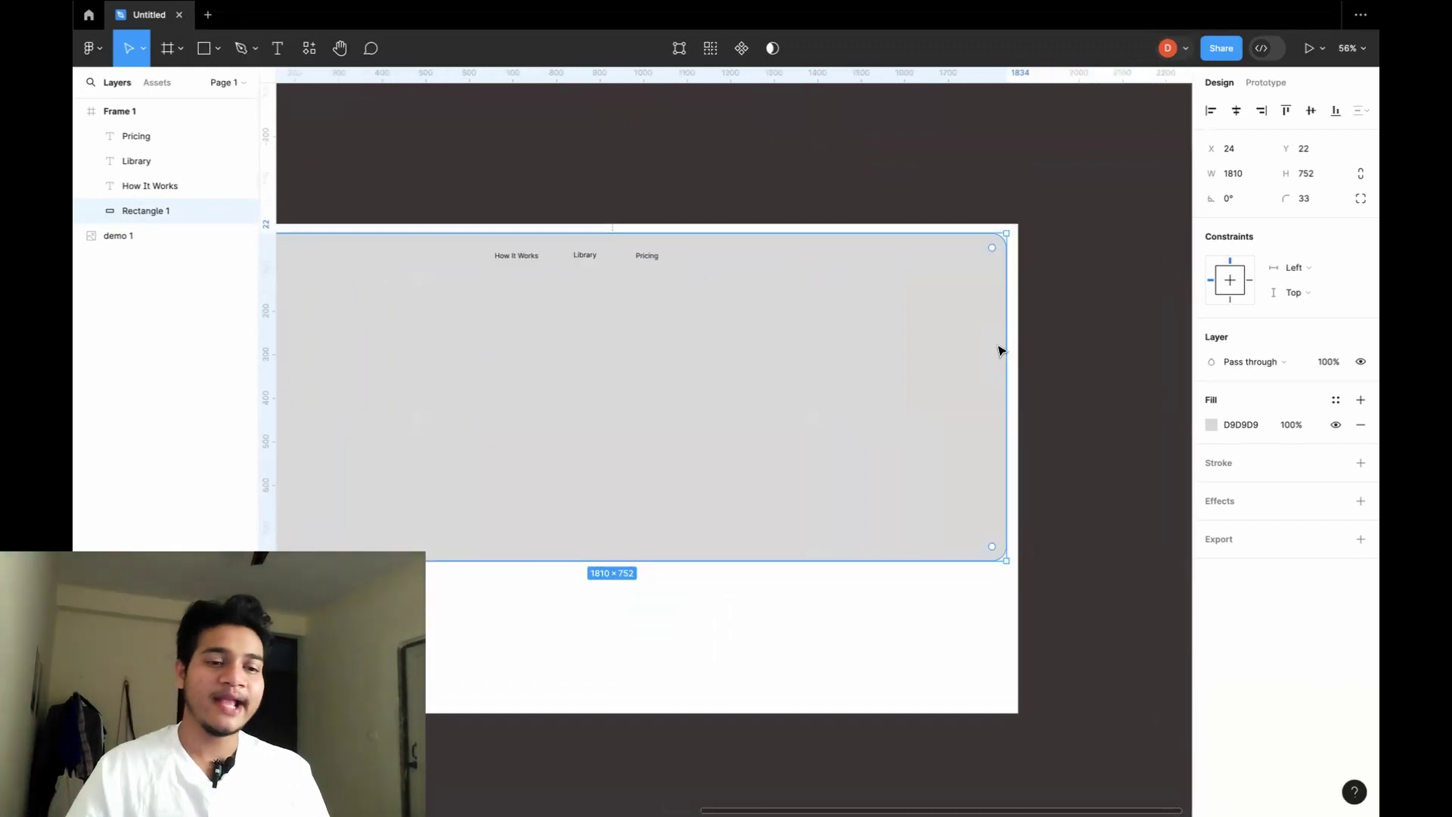
scroll(989, 332, "up", 10)
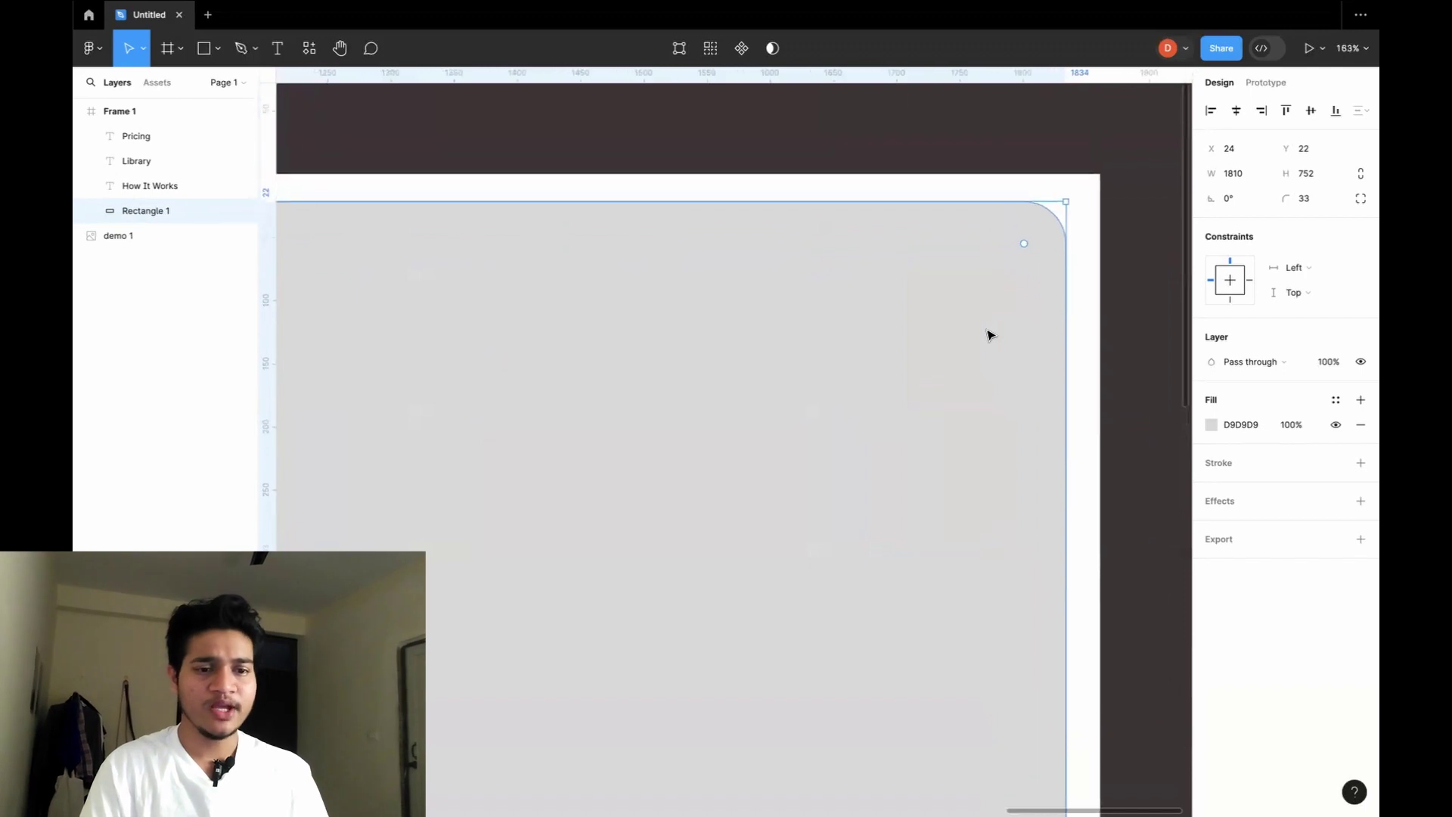
Draw an 86 × 28 rectangle at the hero's top-right with corner radius 14 and fill FFFFFF.
key("r")
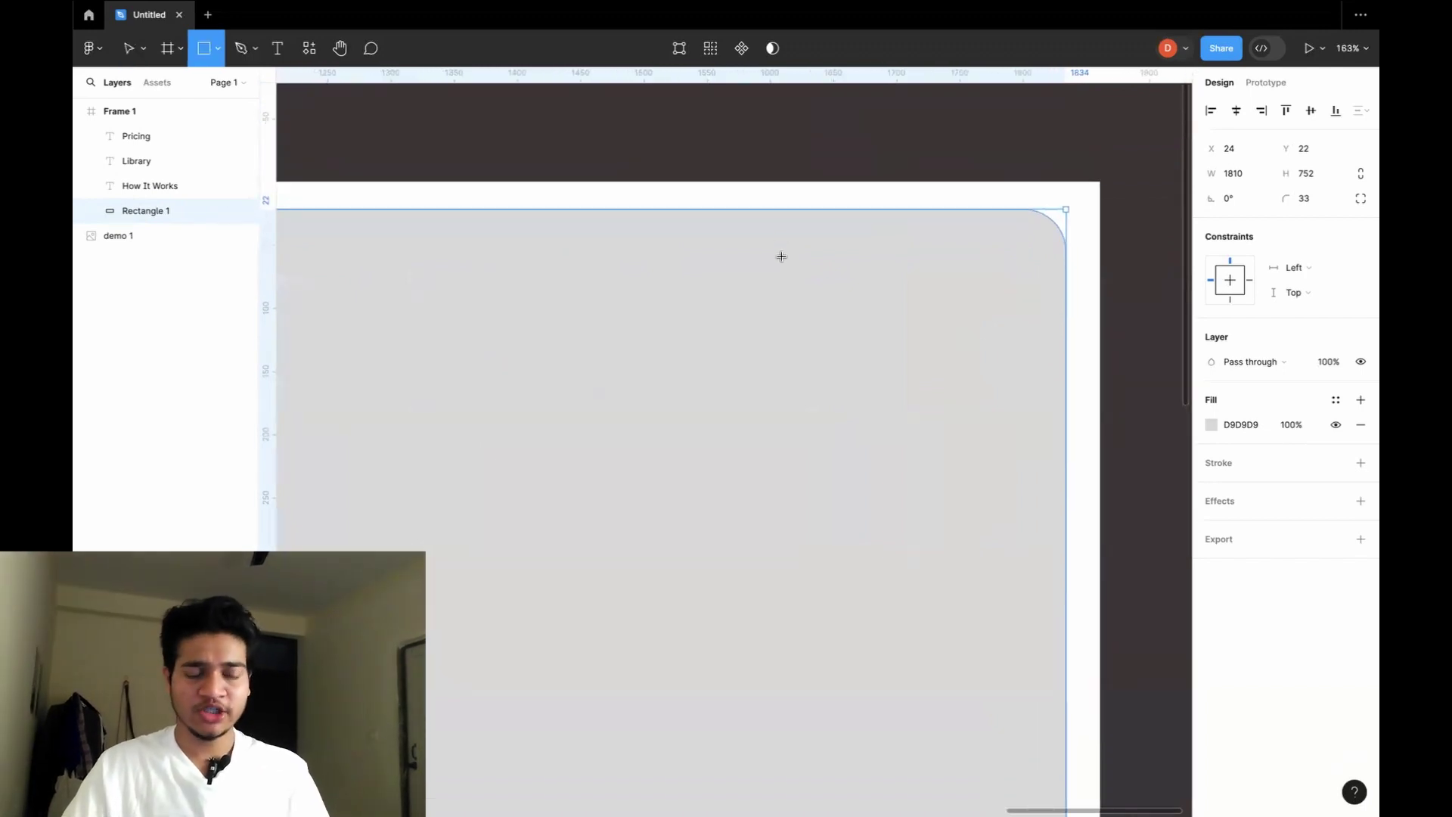
mouse_move(782, 256)
left_mouse_down()
mouse_move(875, 272)
mouse_move(890, 291)
left_mouse_up()
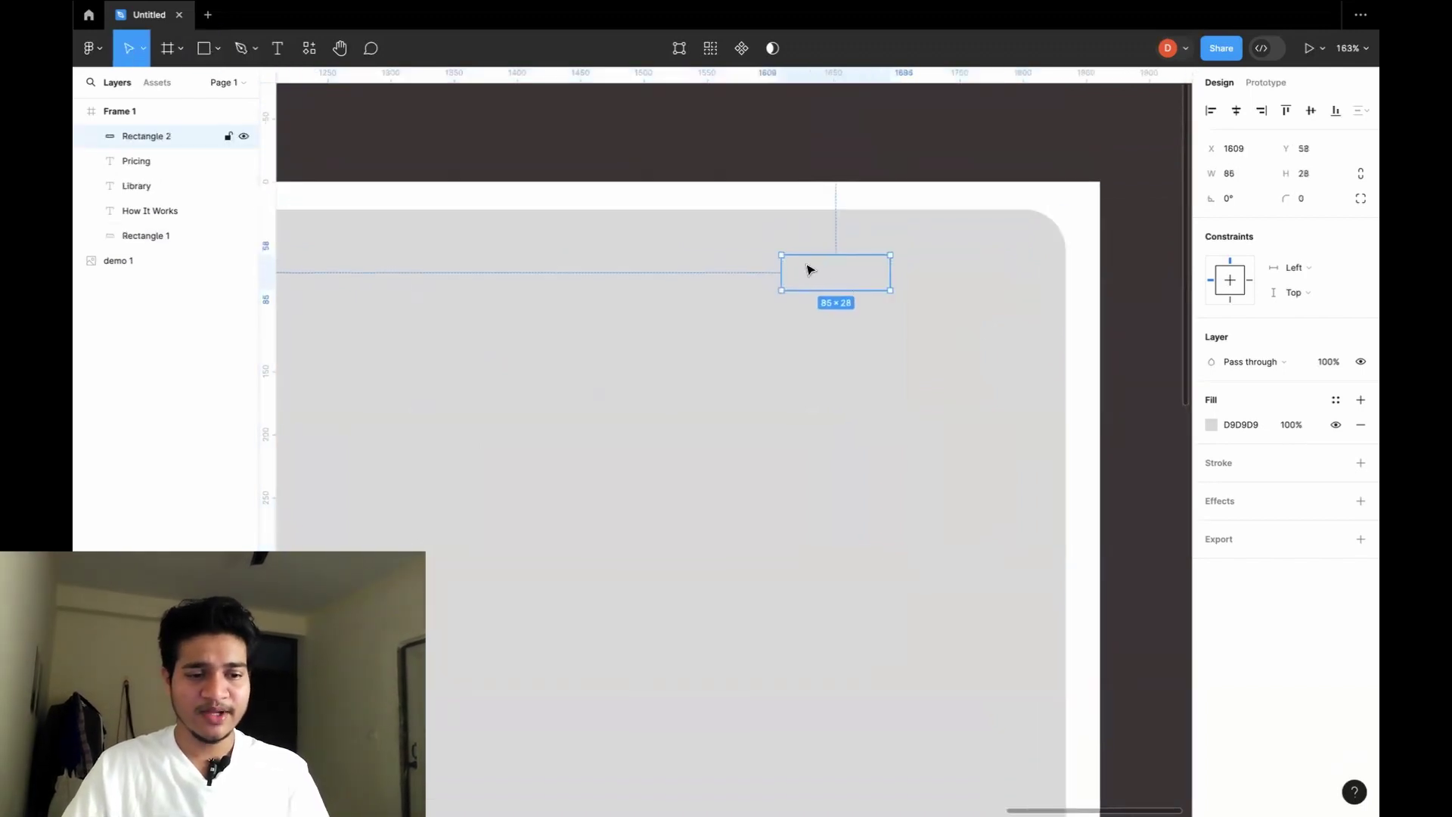
scroll(812, 300, "up", 5)
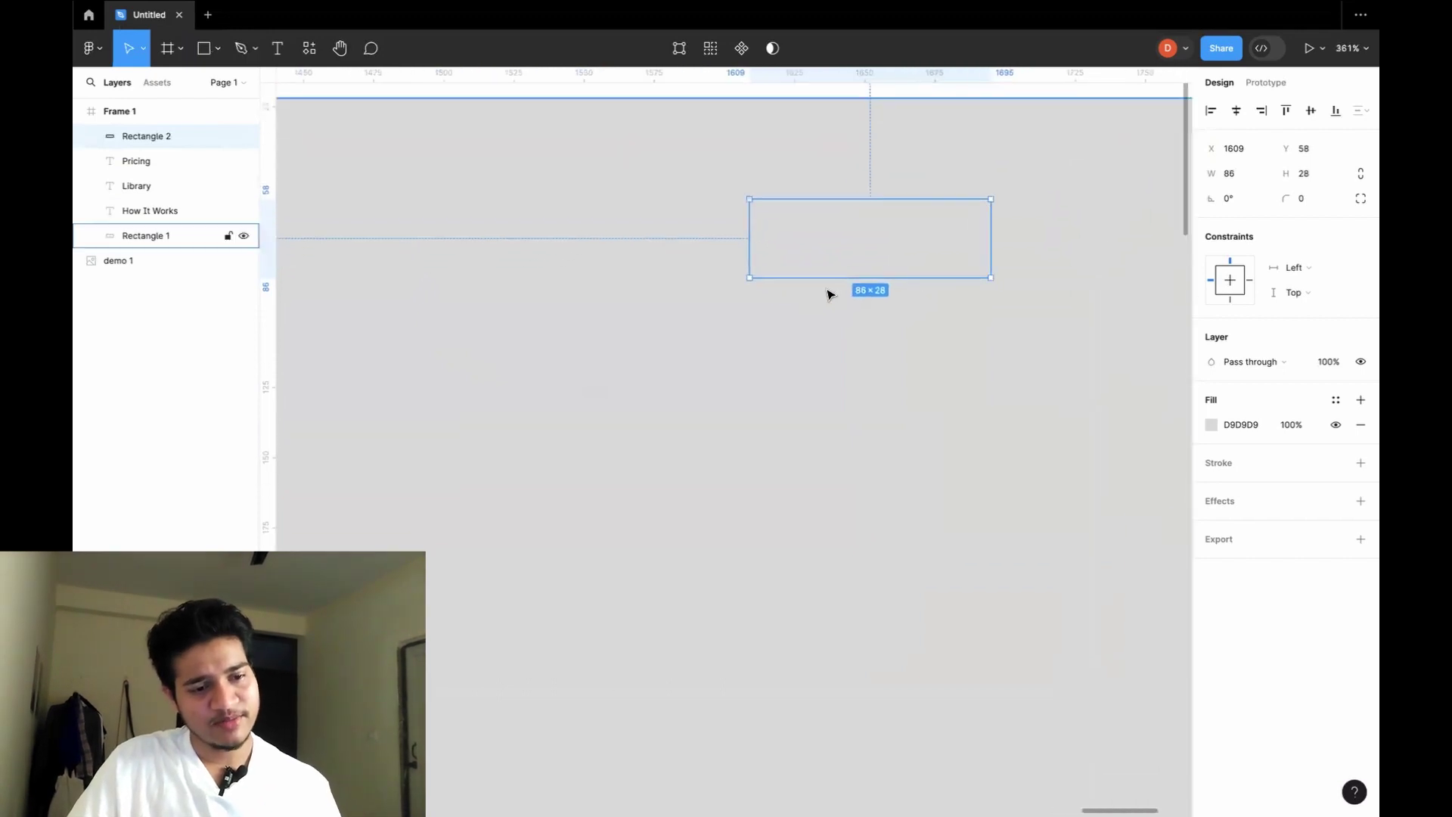
scroll(888, 234, "up", 6)
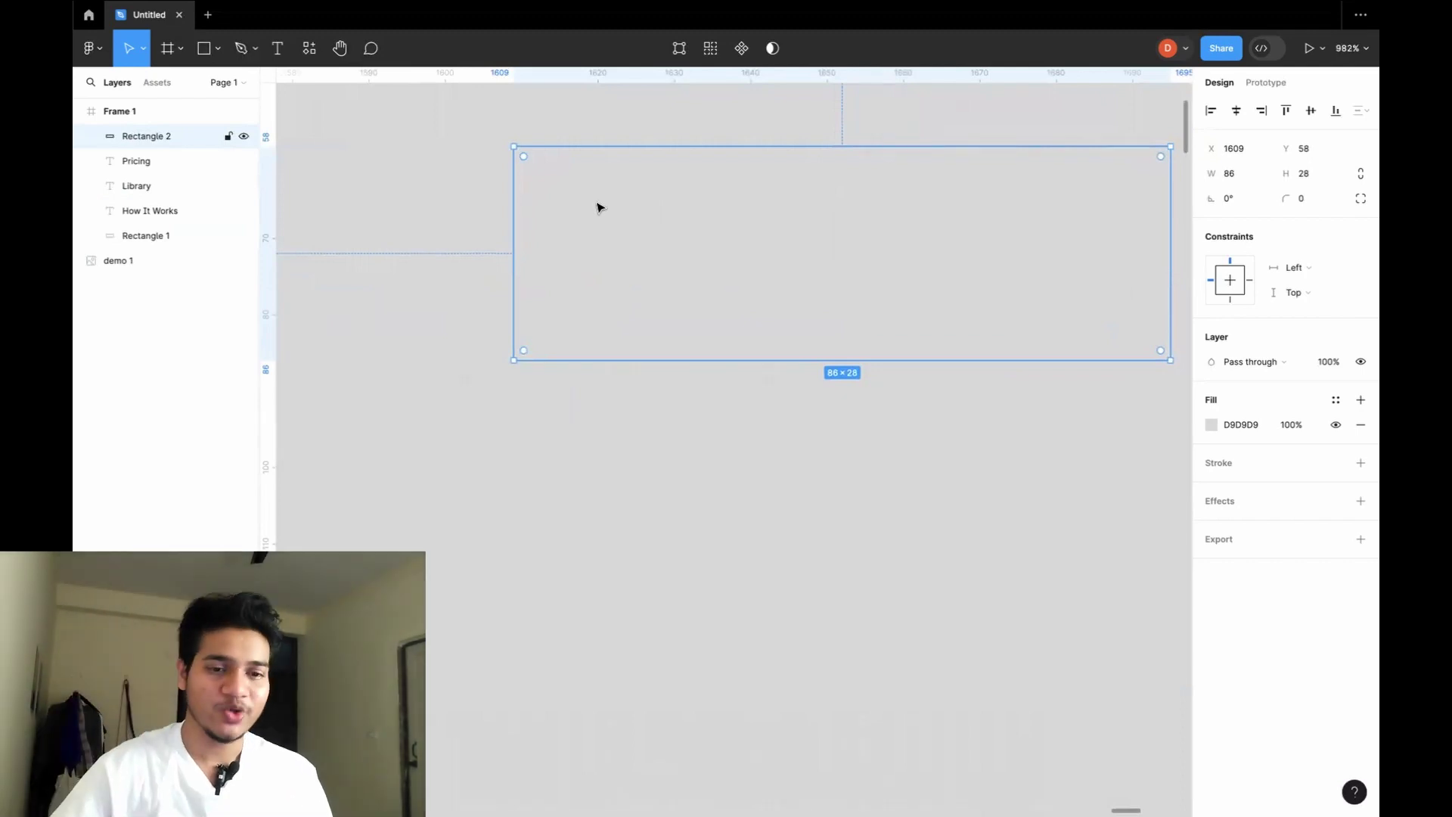
left_click_drag(528, 157, 690, 244)
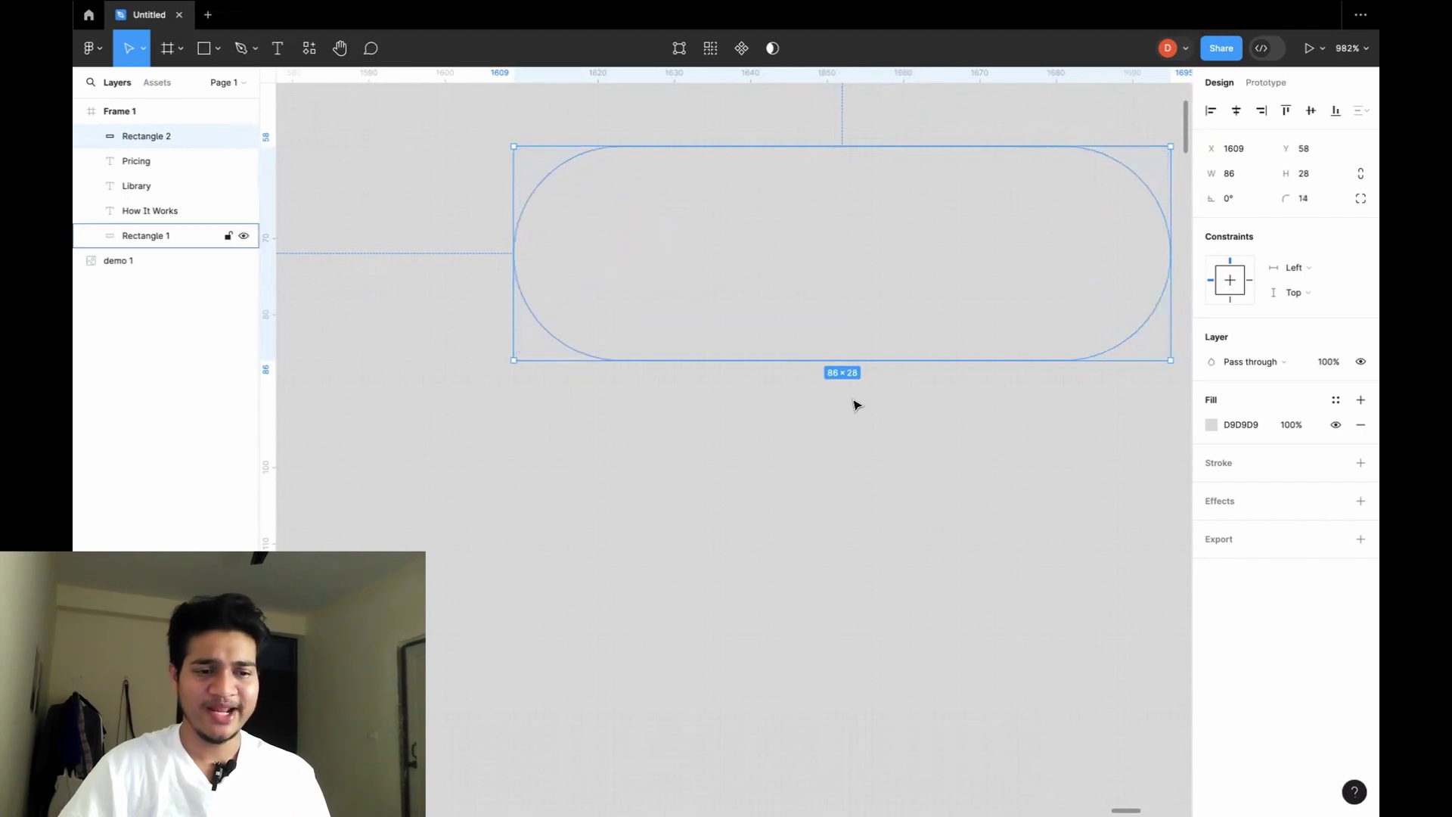
left_click(1211, 425)
left_click_drag(1006, 435, 1013, 422)
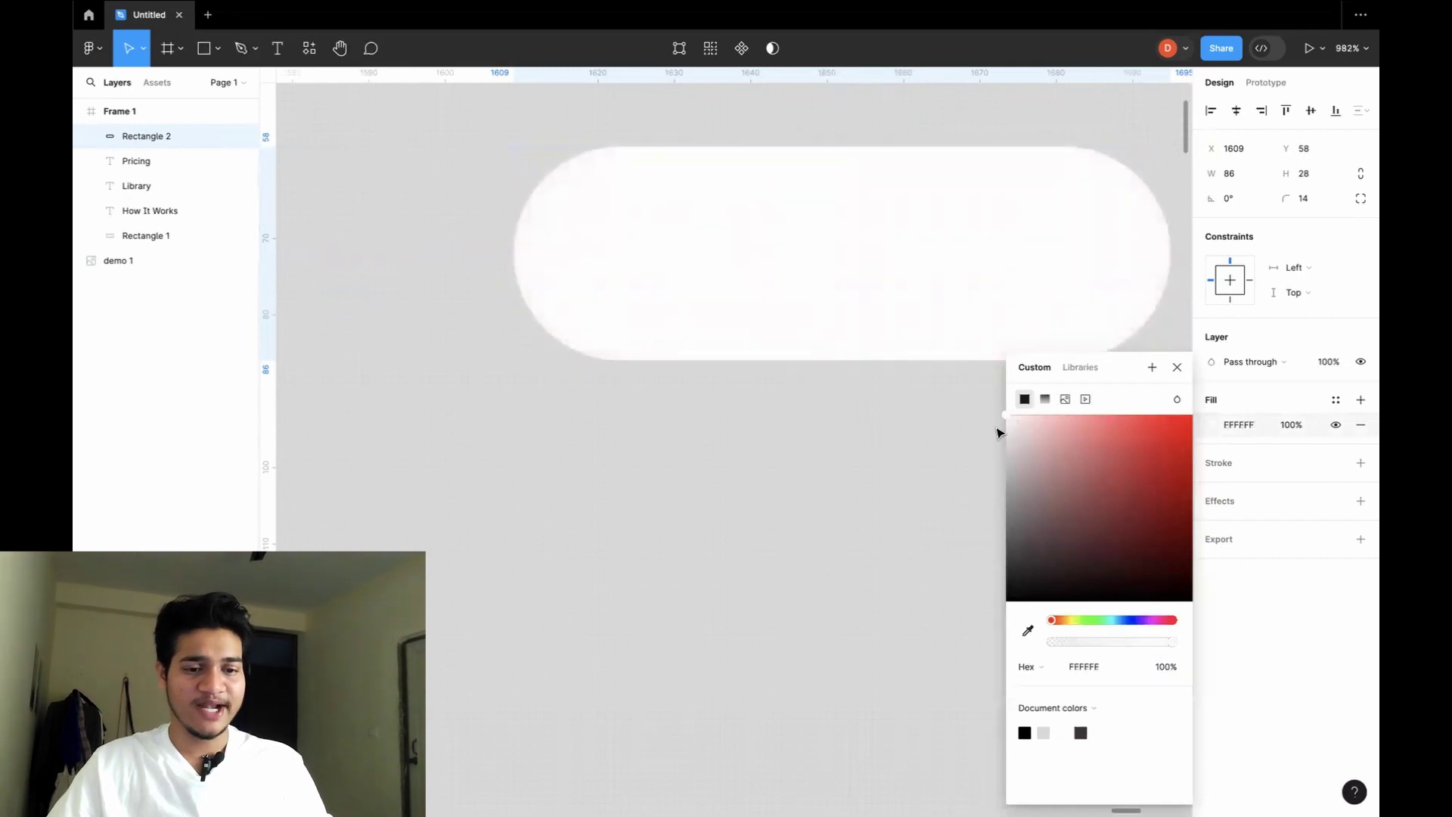
left_click(928, 461)
Add a one-line Login text layer on the white pill and nudge both into position.
key("t")
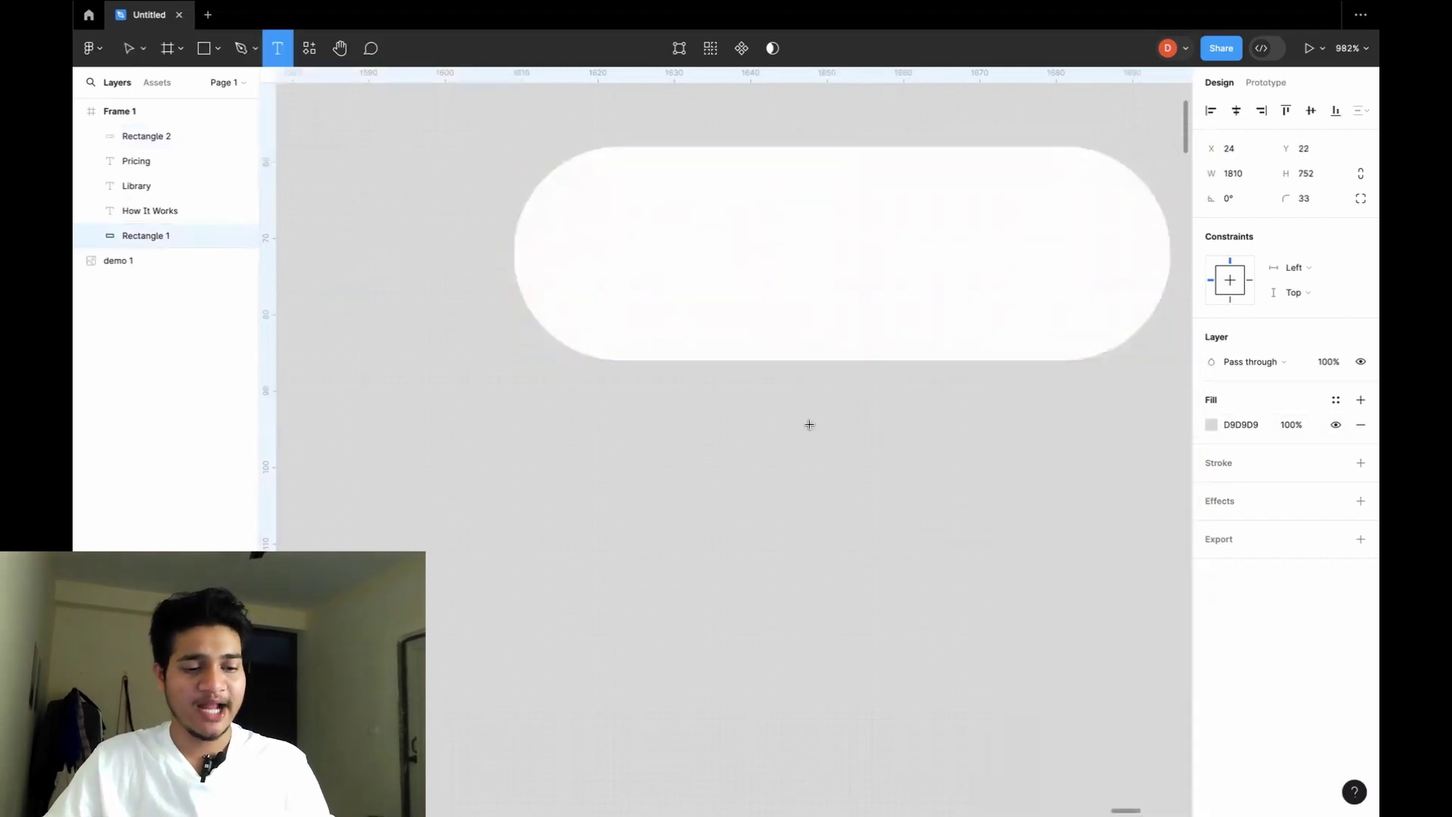
left_click_drag(681, 206, 973, 292)
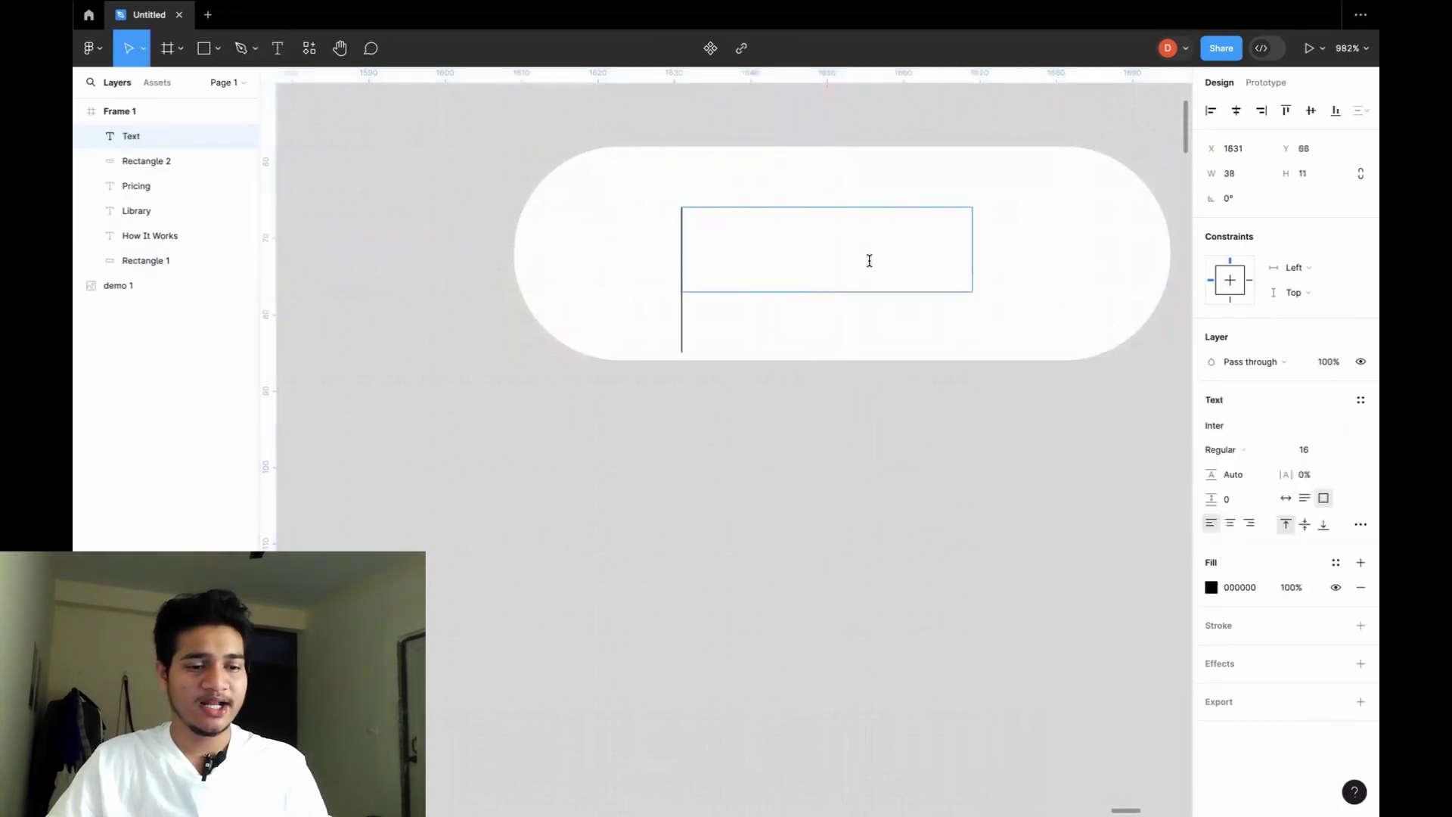
type("Login")
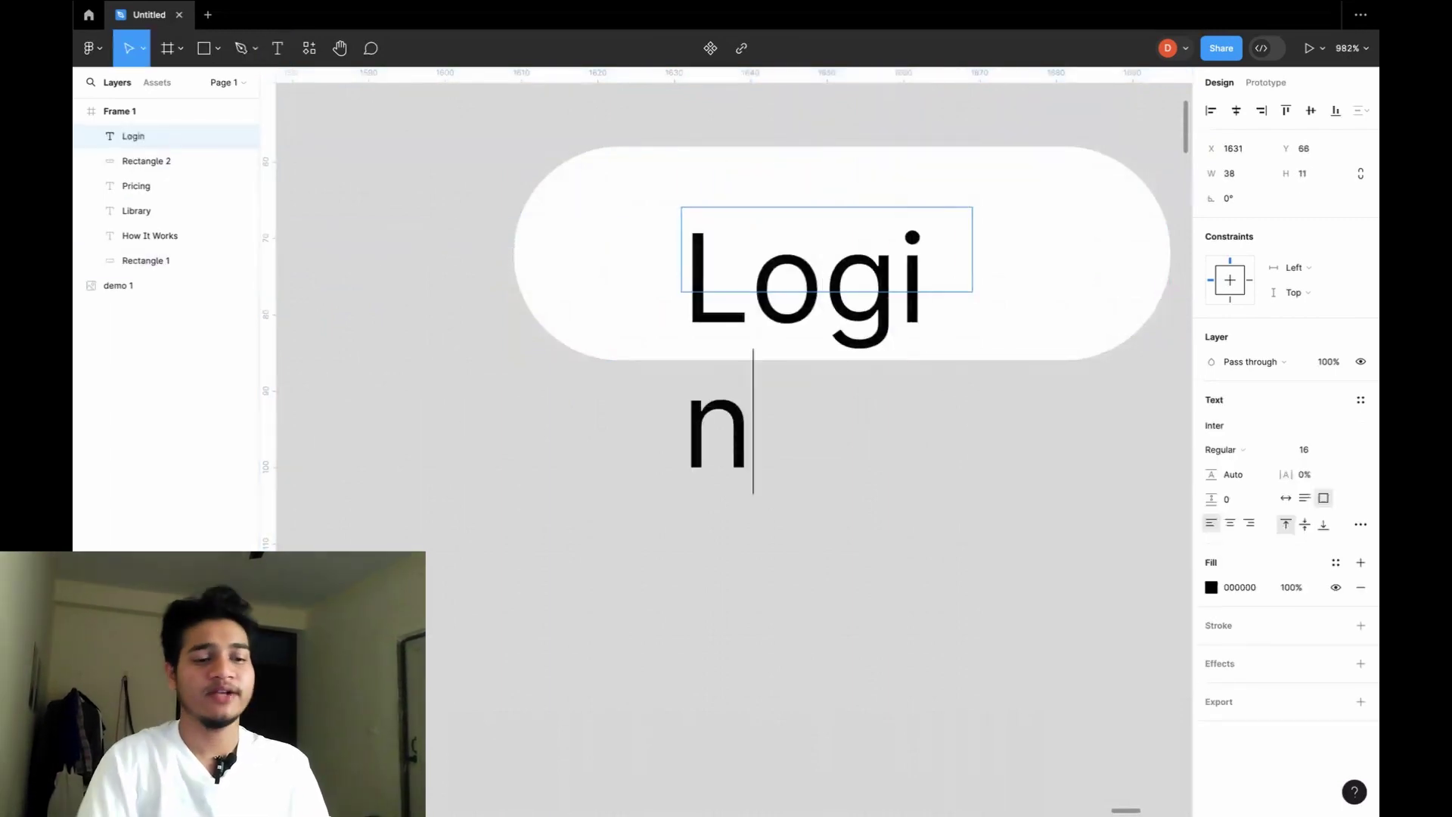
key("Escape")
left_click_drag(972, 292, 1003, 282)
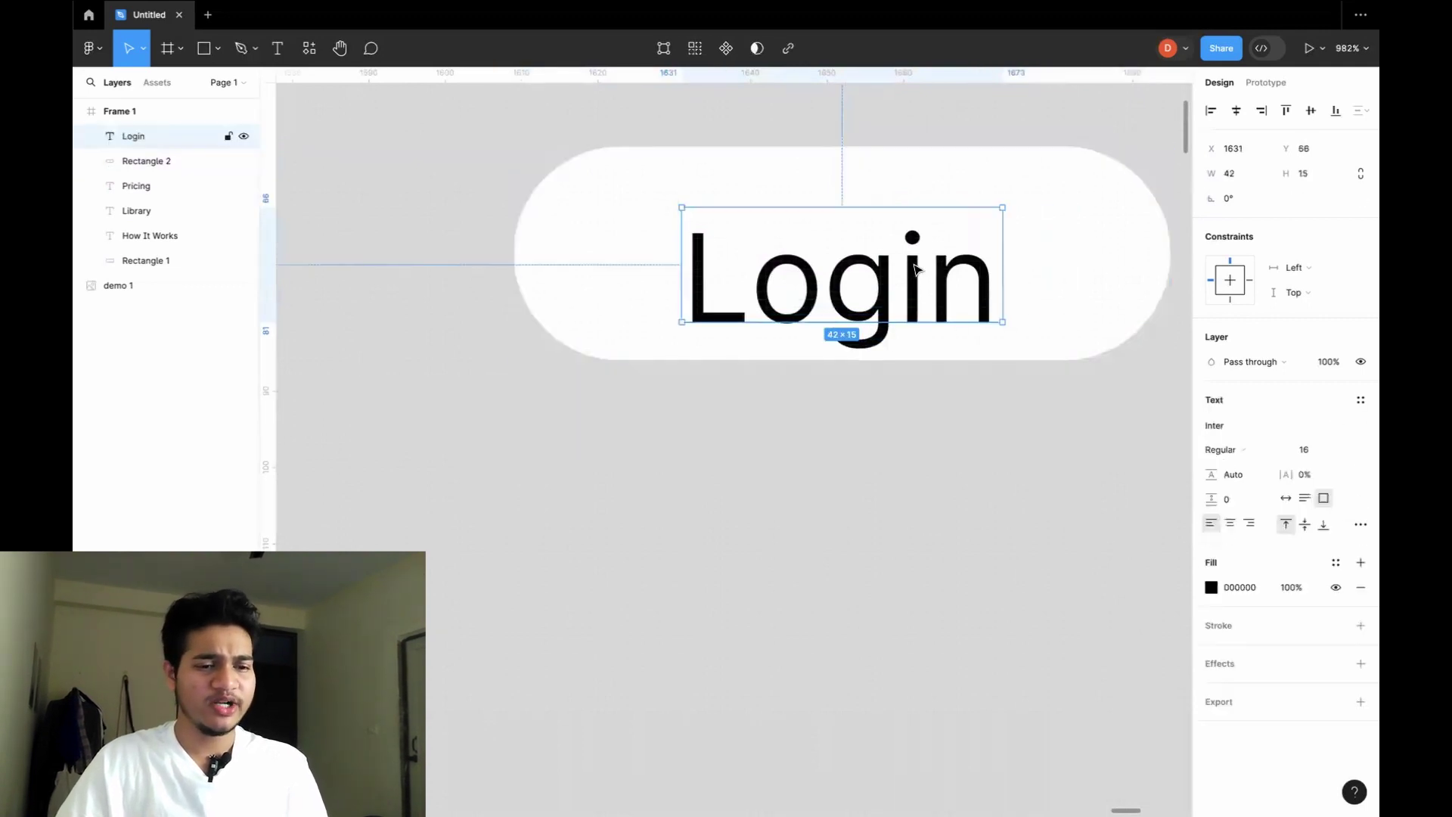
key("Up")
key("Up")
key("Up")
key("Up")
key("Left")
key("Left")
key("Left")
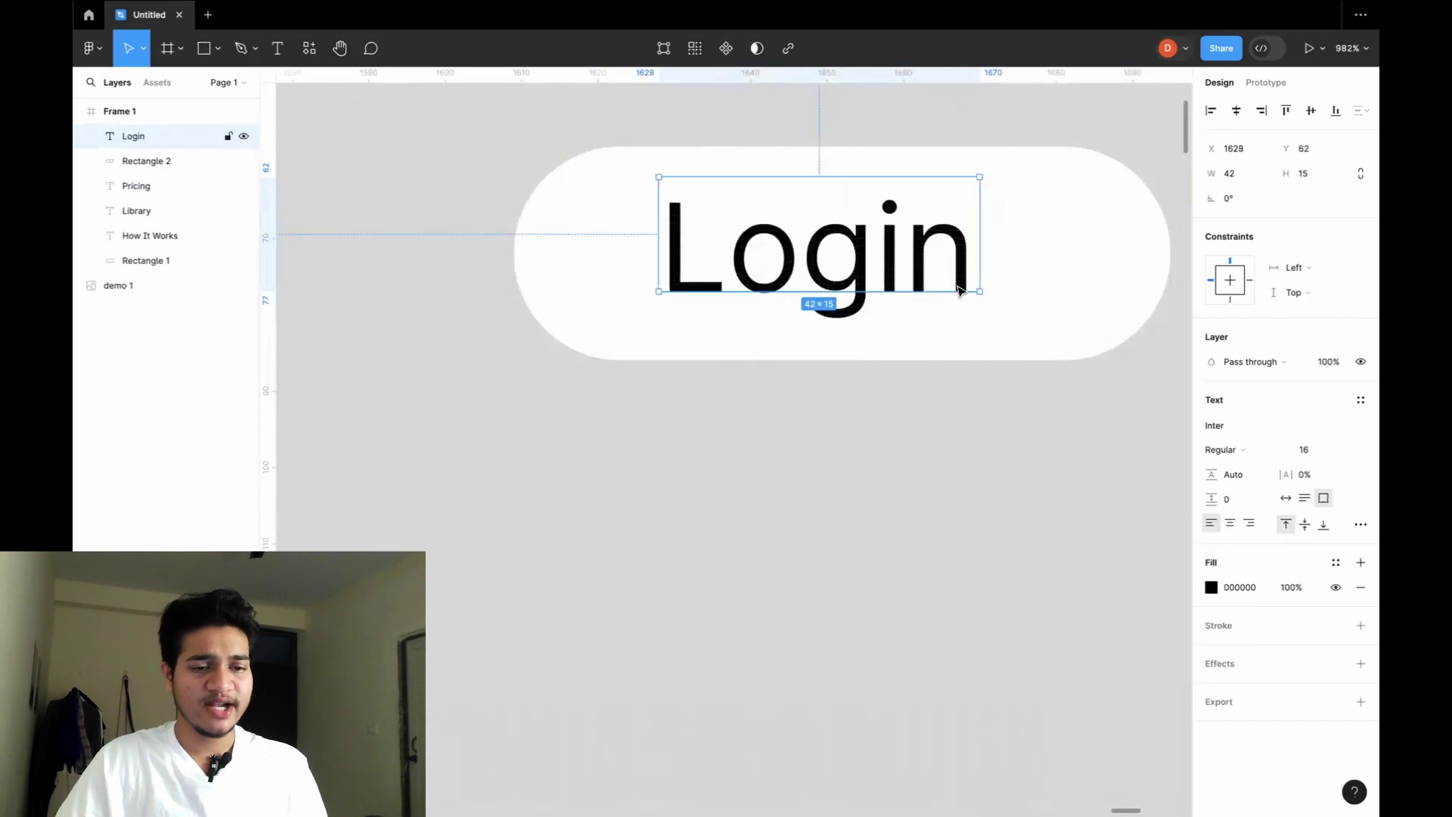
left_click(1002, 292)
left_click_drag(897, 273, 904, 283)
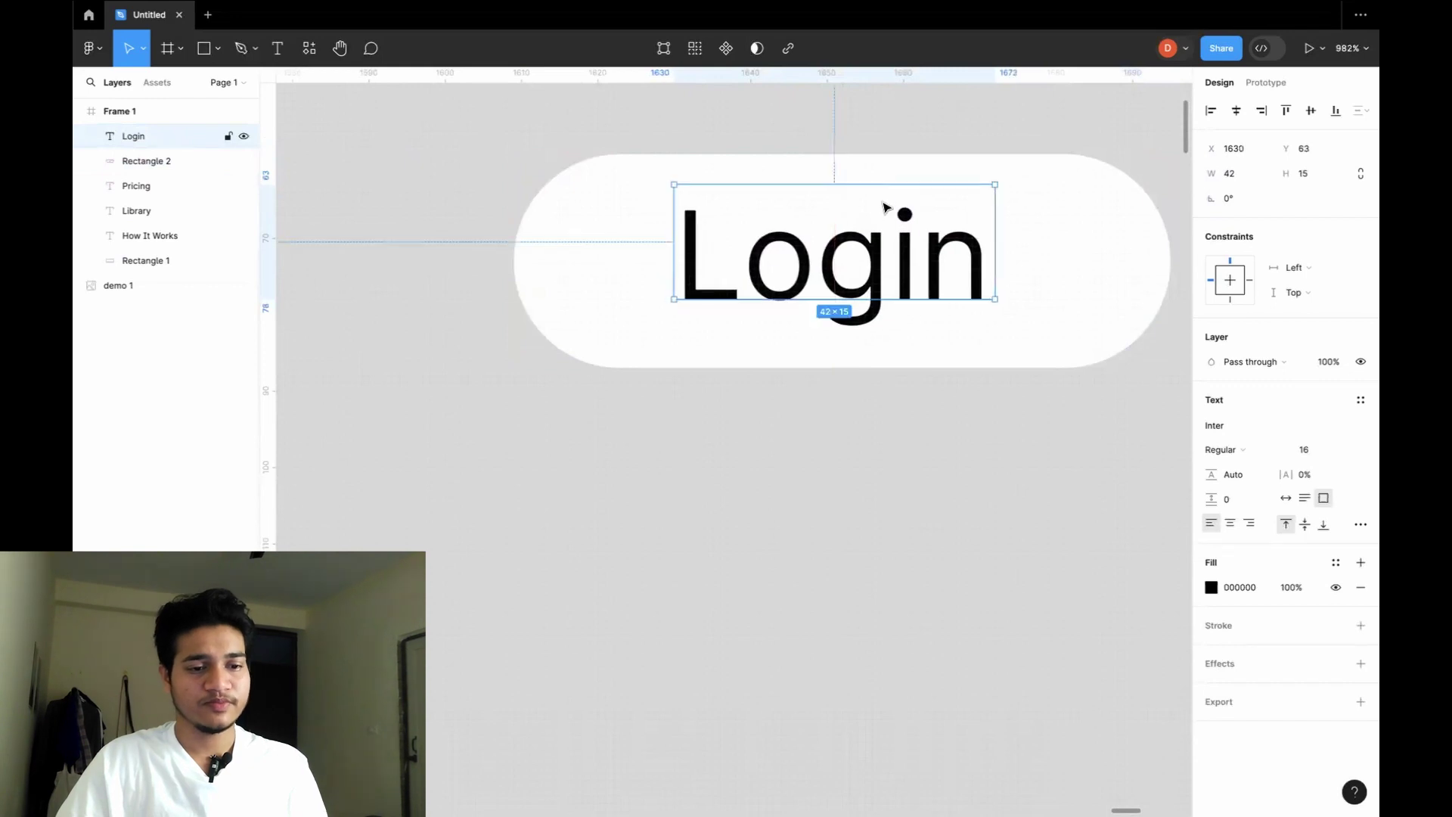
Centre the Login text horizontally on the pill, group them as Group 1, and move it to X 1597, Y 69.
left_click(1057, 257)
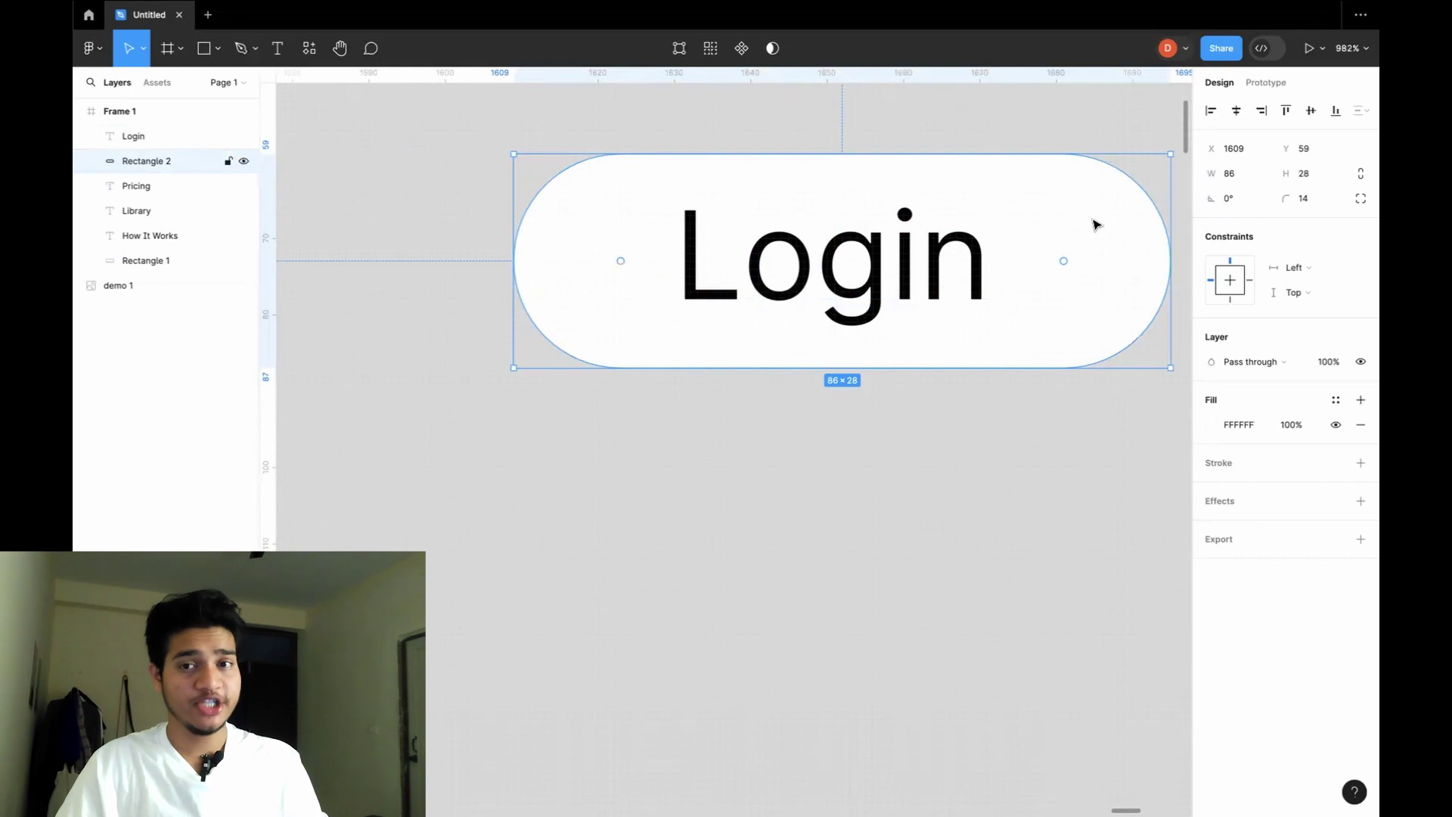
left_click(938, 265, "shift")
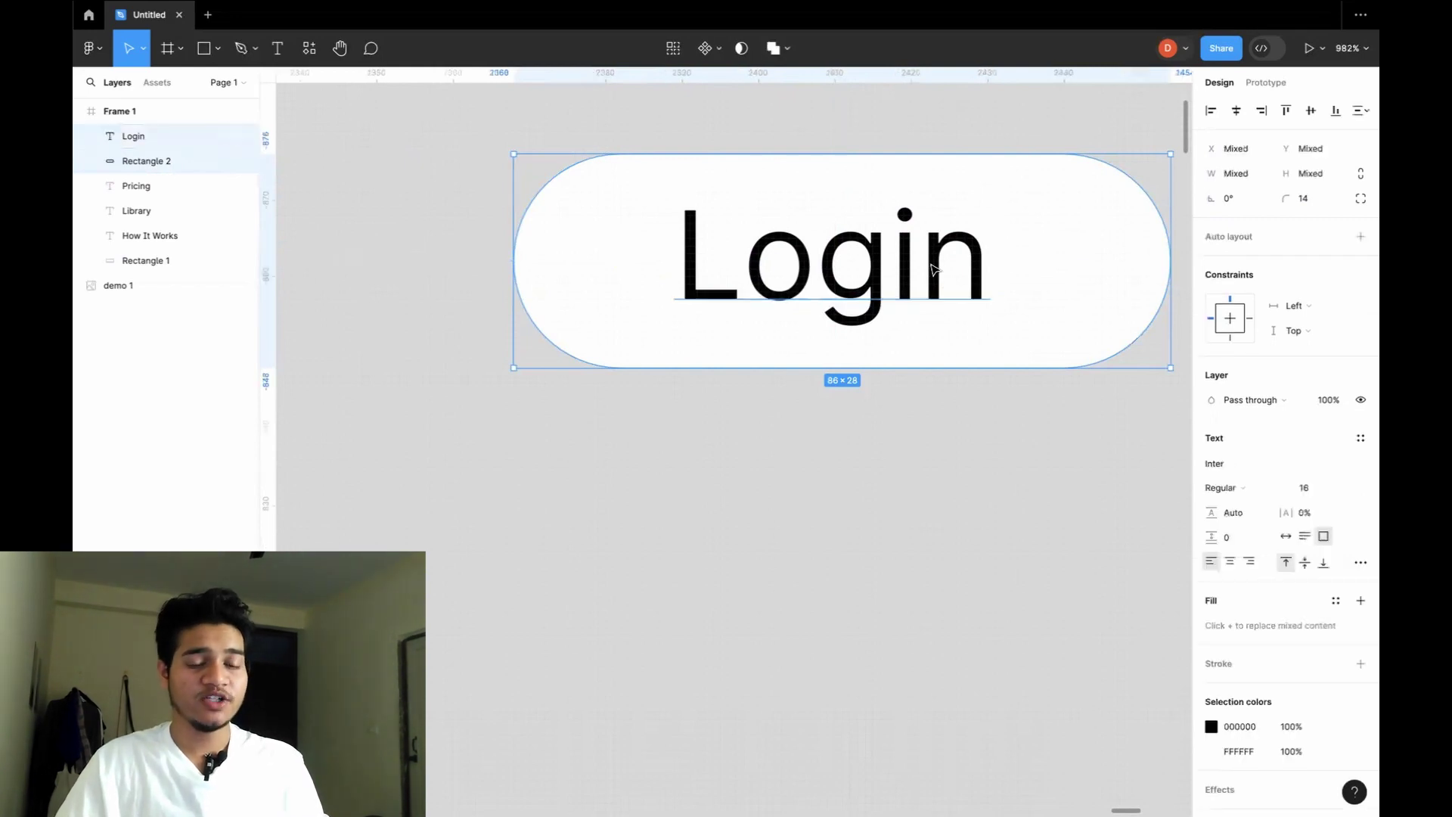
left_click(1234, 114)
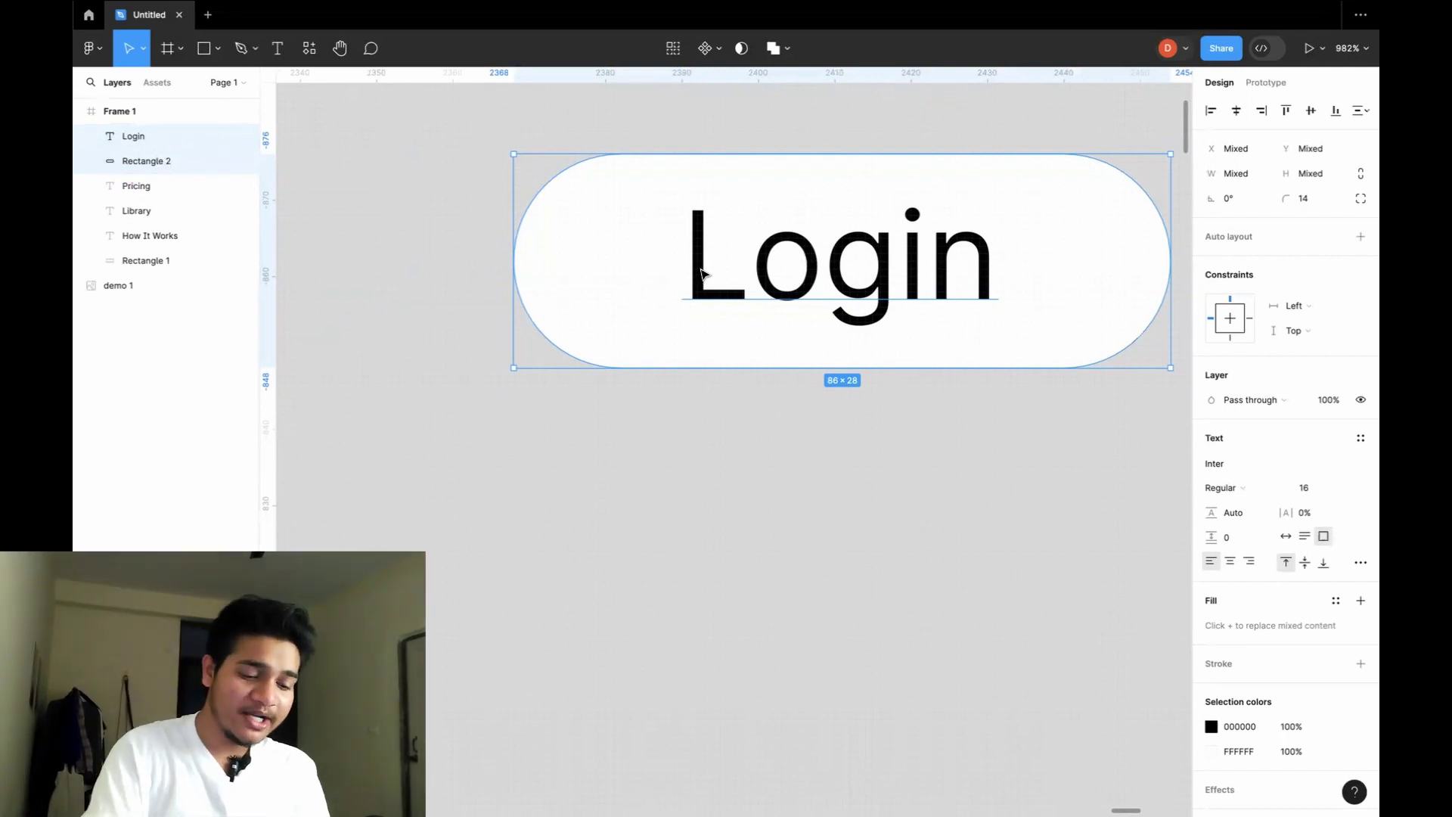
key("ctrl+g")
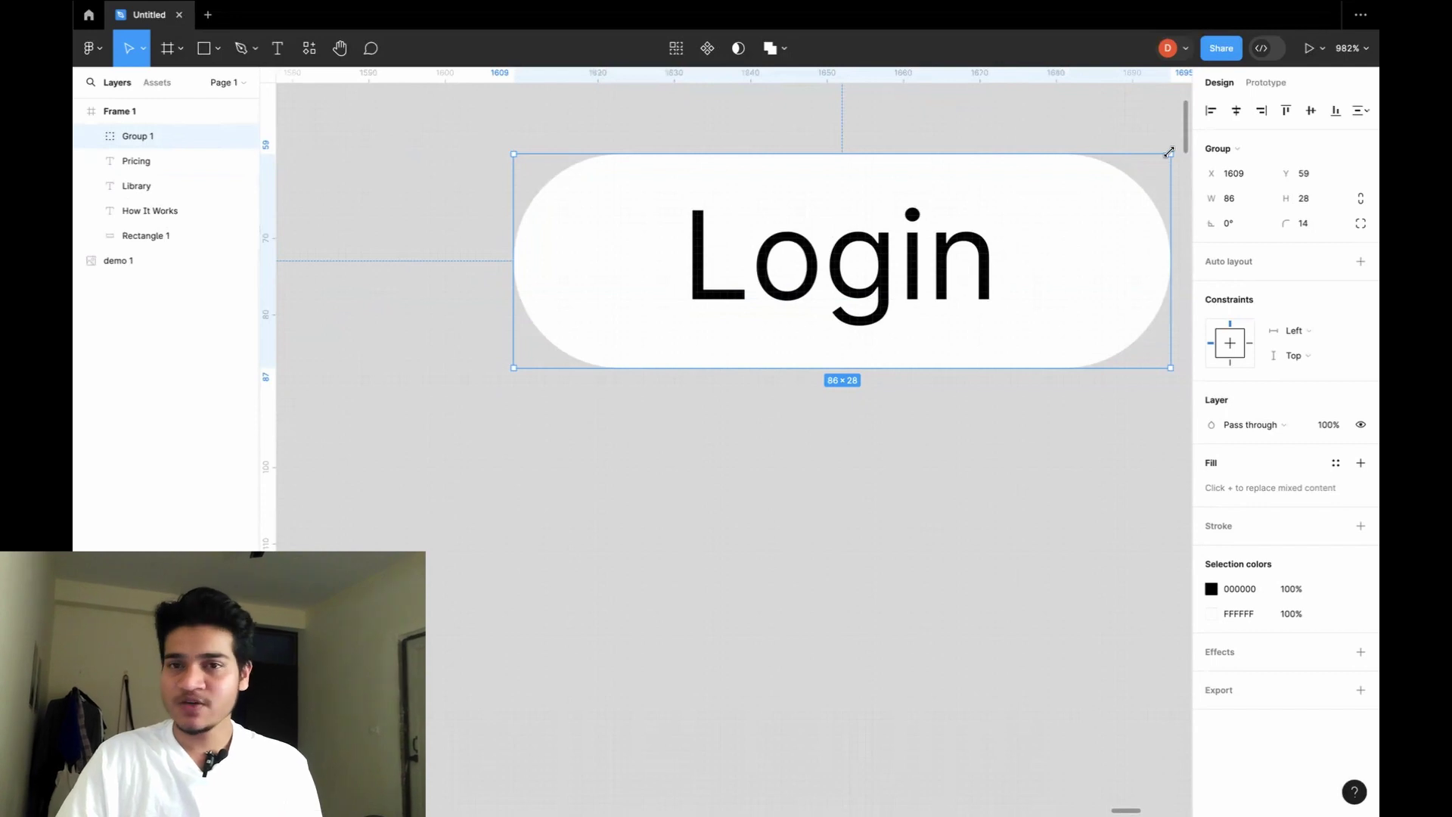
left_click_drag(1063, 215, 957, 314)
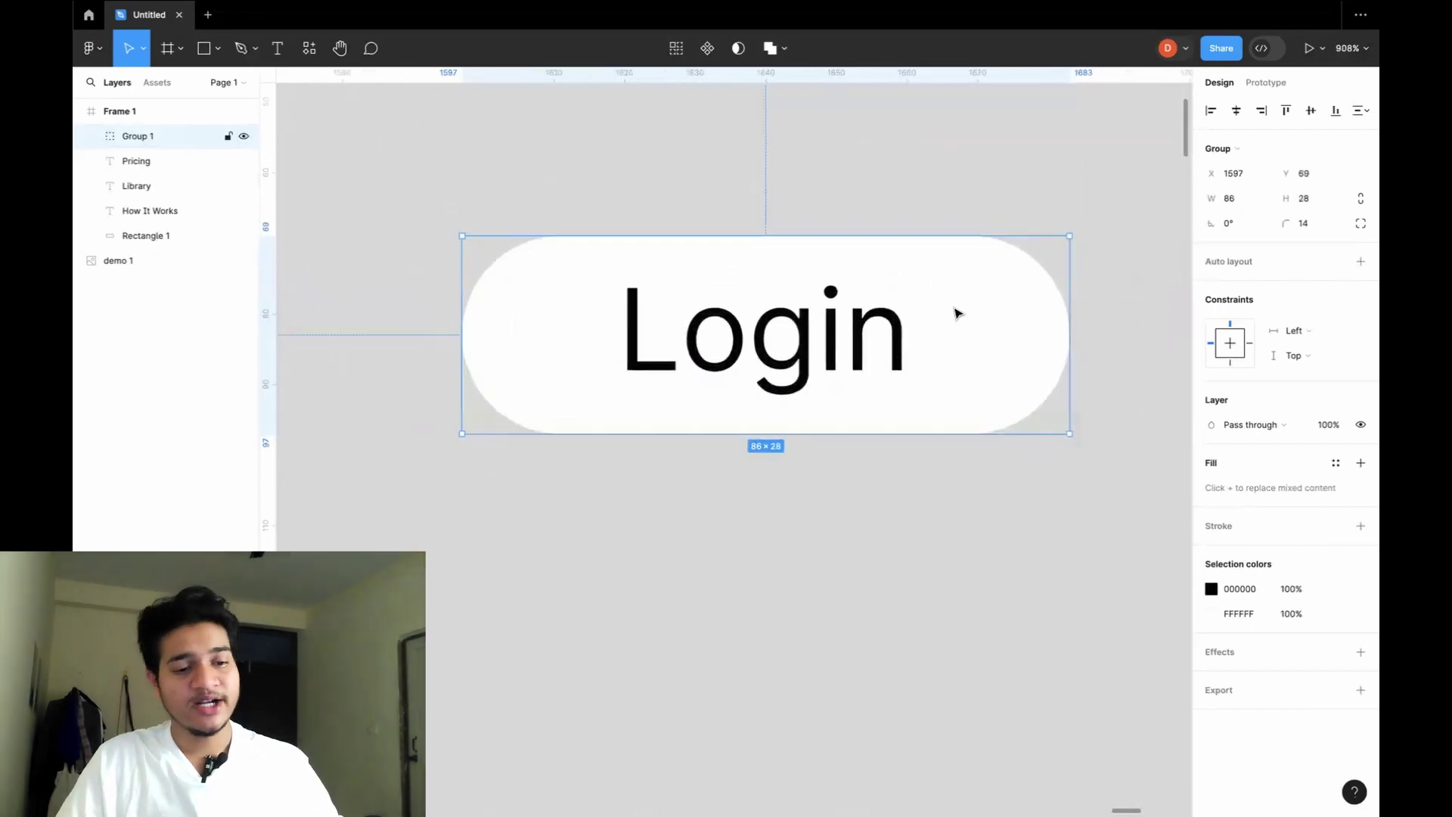
Zoom and pan the canvas to about 172% so the Login button group fills the view.
scroll(975, 238, "down", 5)
left_click(92, 136)
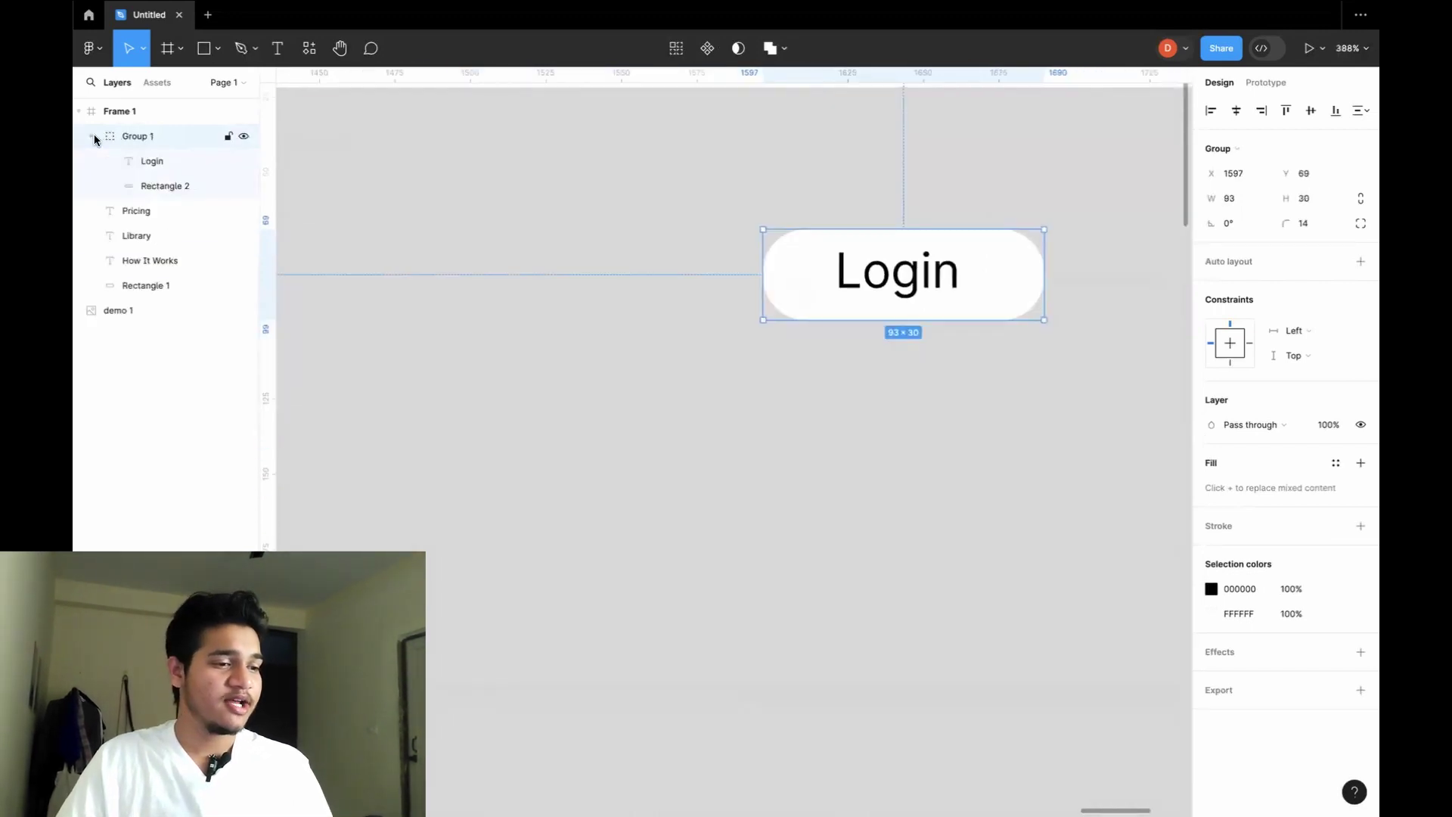
scroll(587, 330, "down", 1)
scroll(743, 399, "down", 3)
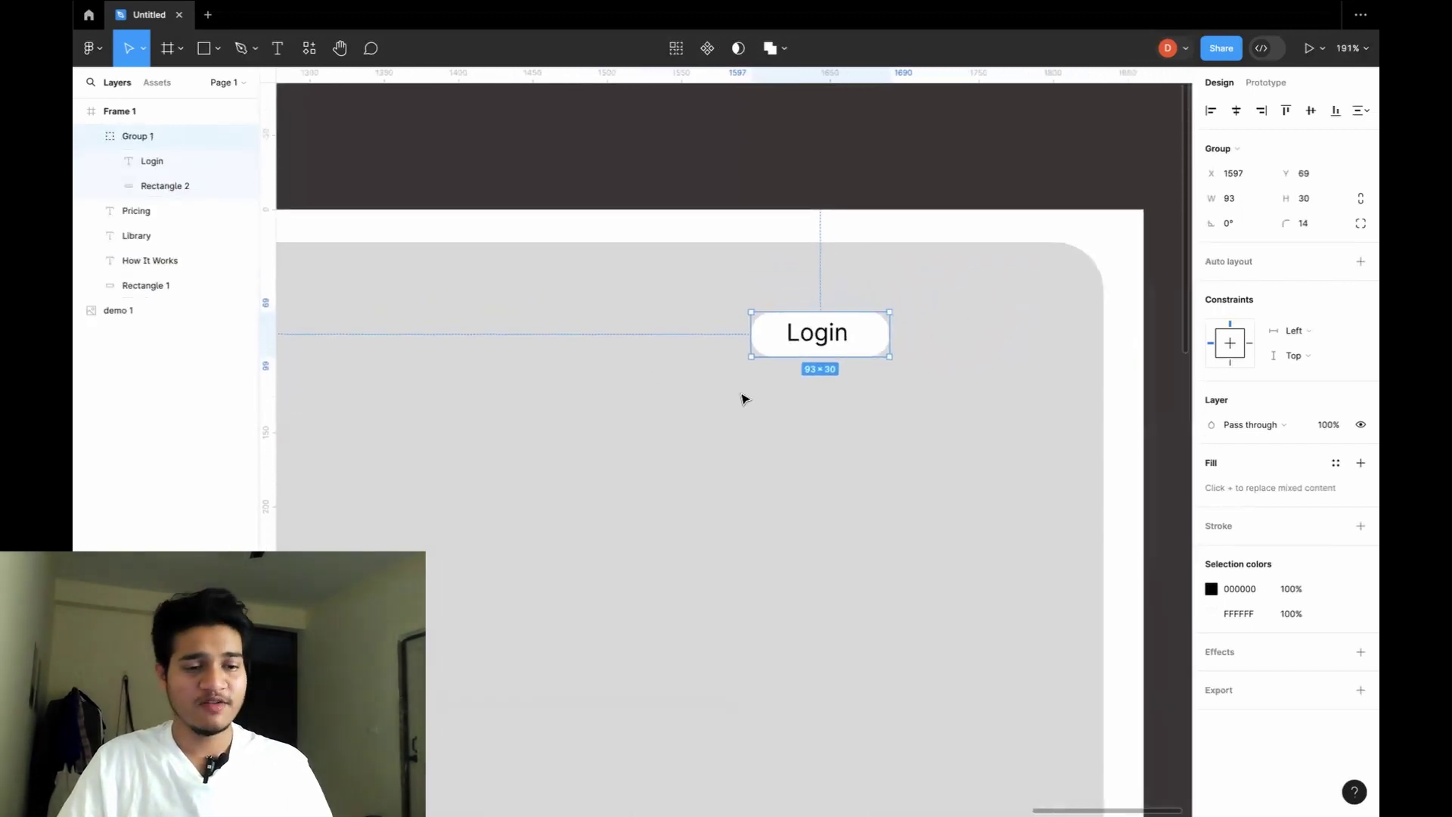
scroll(745, 398, "down", 3)
scroll(747, 397, "down", 3)
scroll(747, 395, "left", 2)
scroll(747, 395, "down", 1)
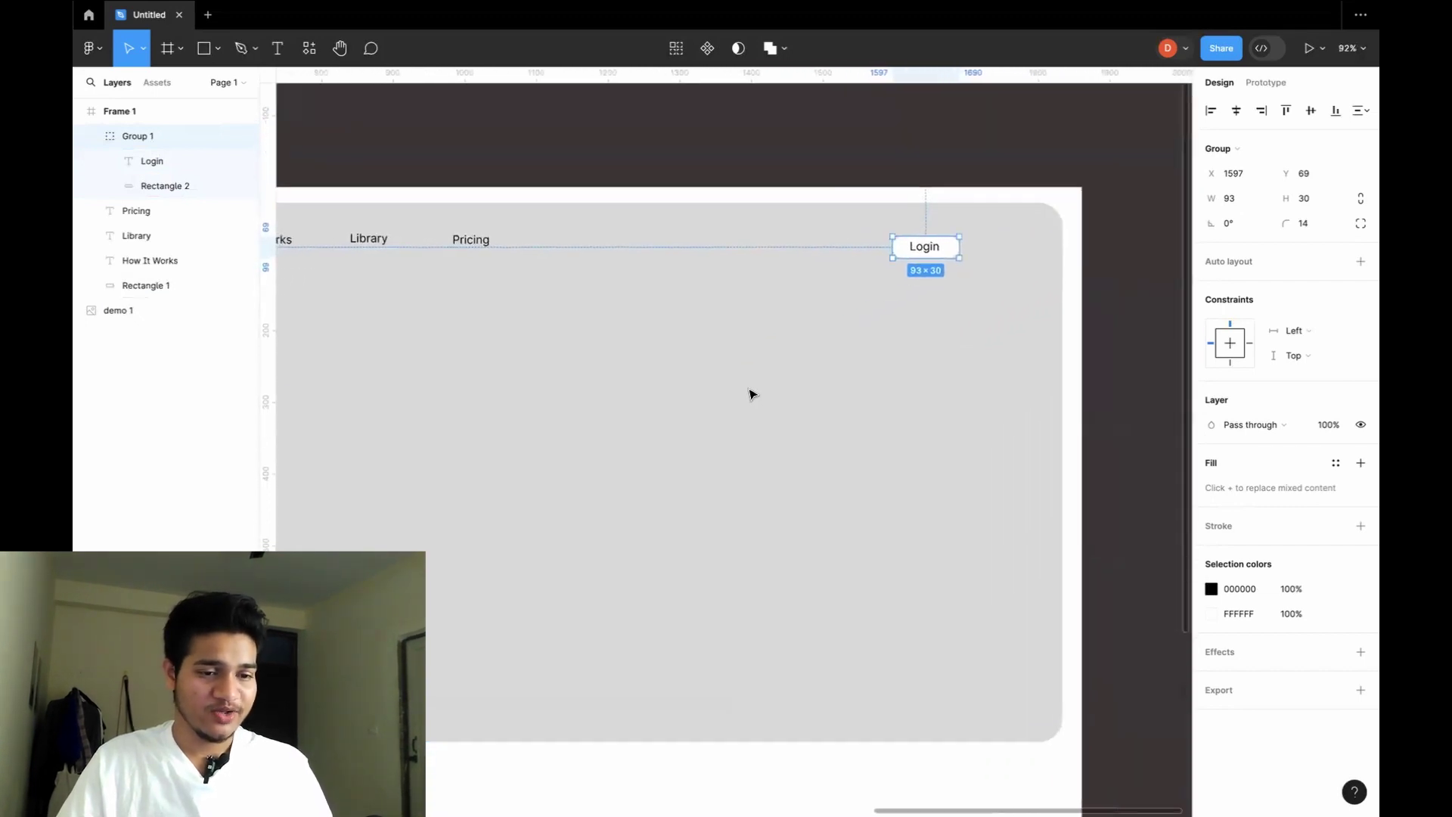
scroll(869, 263, "left", 3)
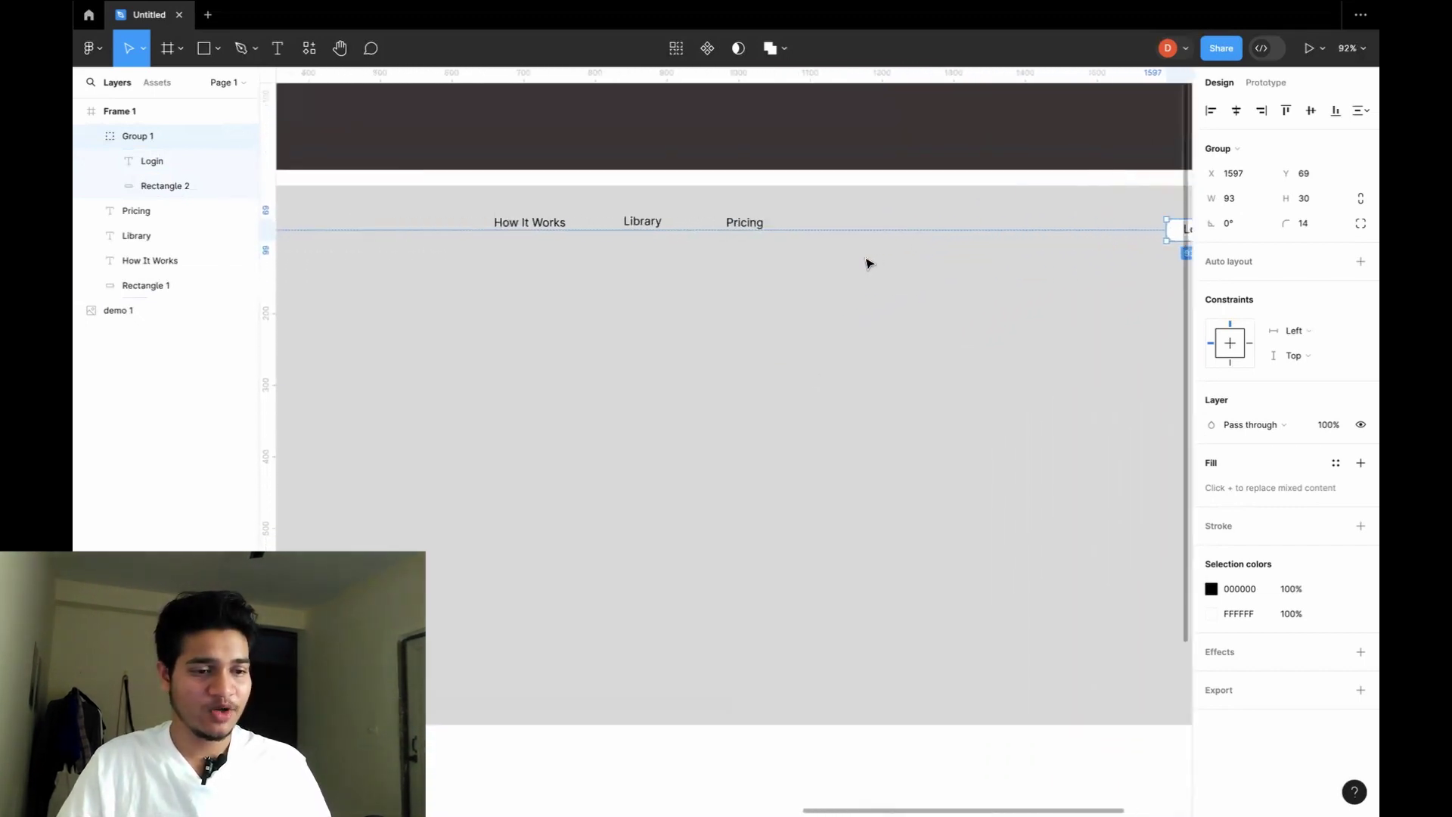
scroll(868, 263, "down", 3)
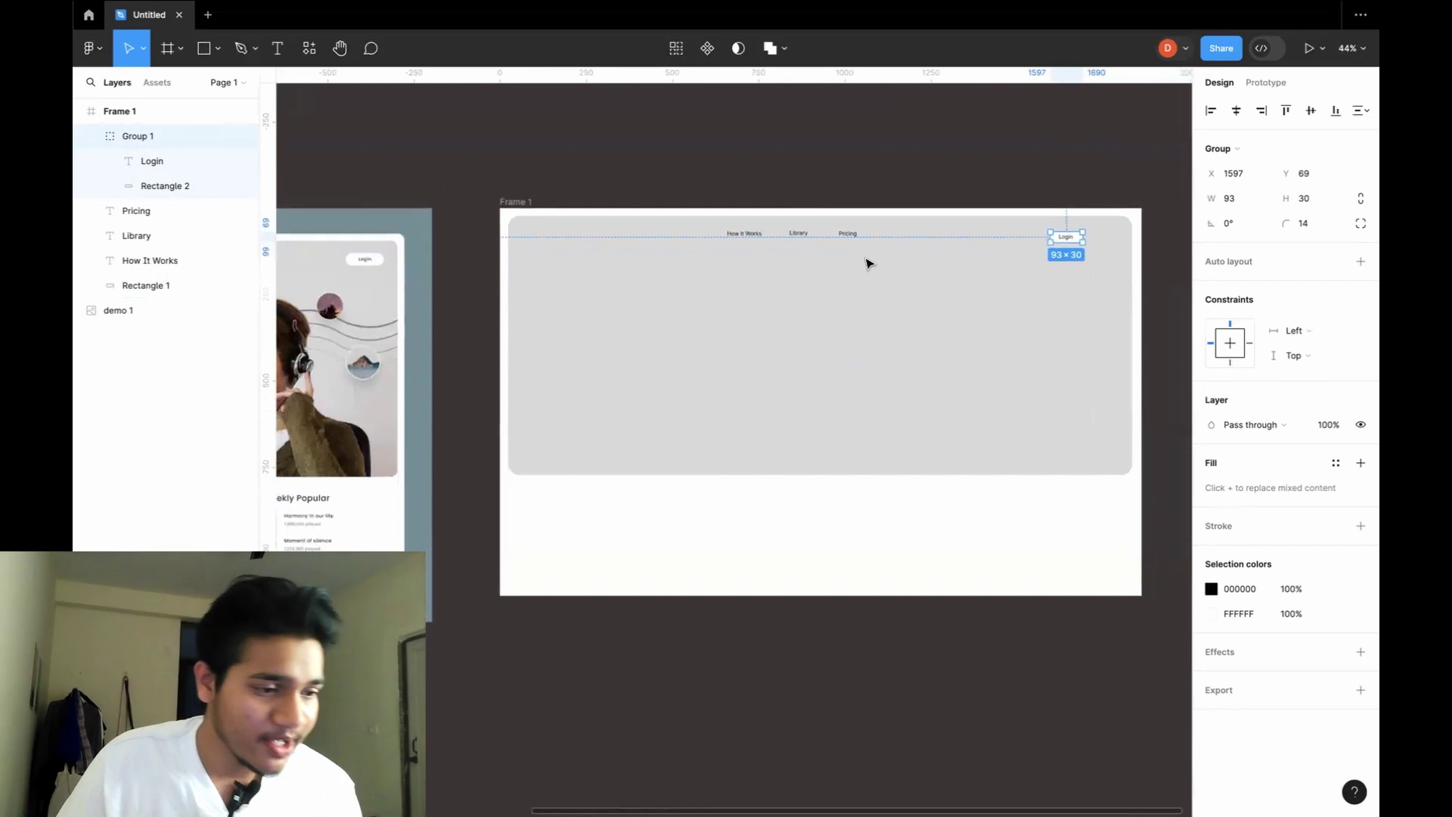
scroll(868, 262, "up", 3)
scroll(880, 284, "down", 4)
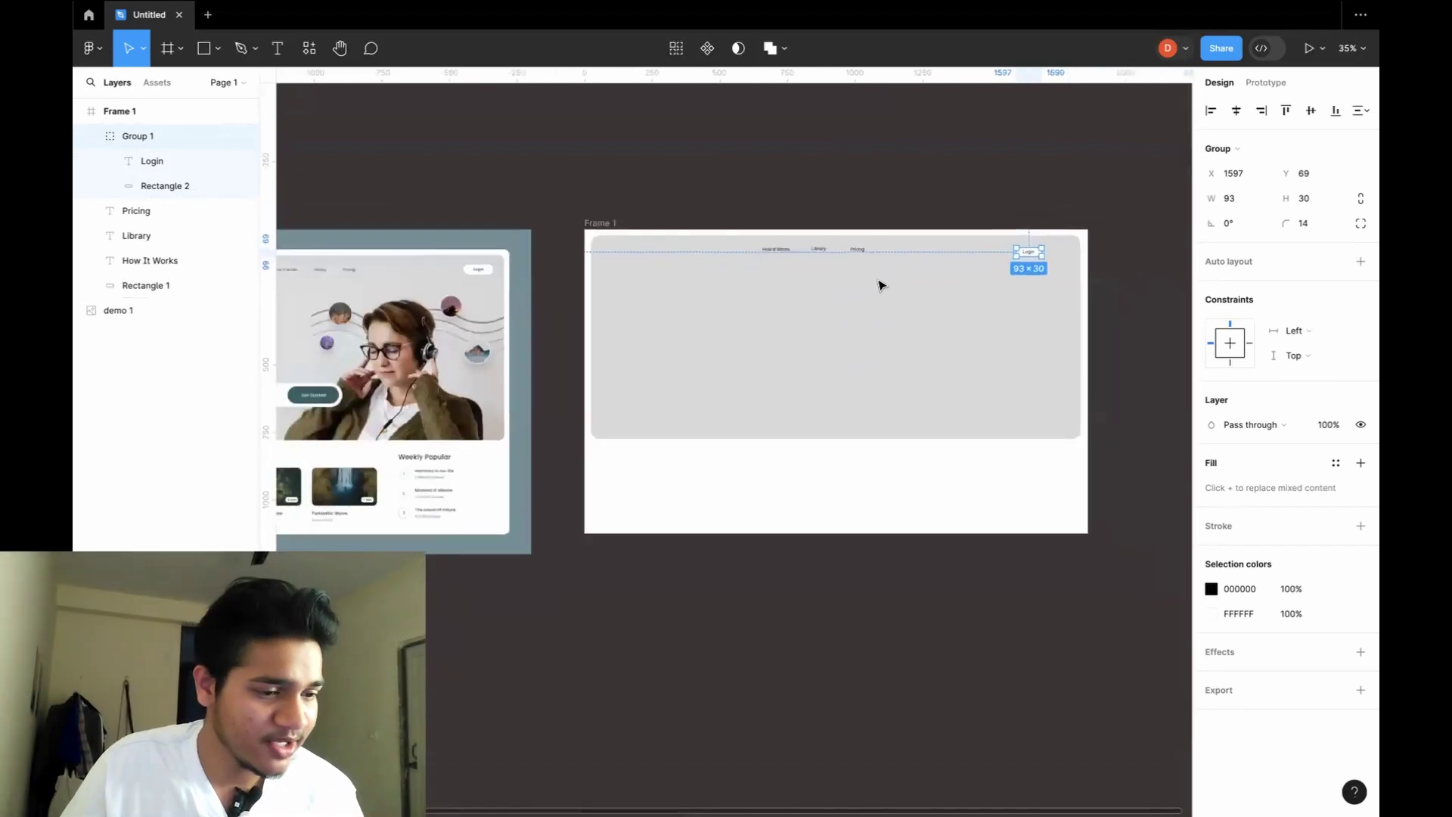
scroll(879, 284, "up", 2)
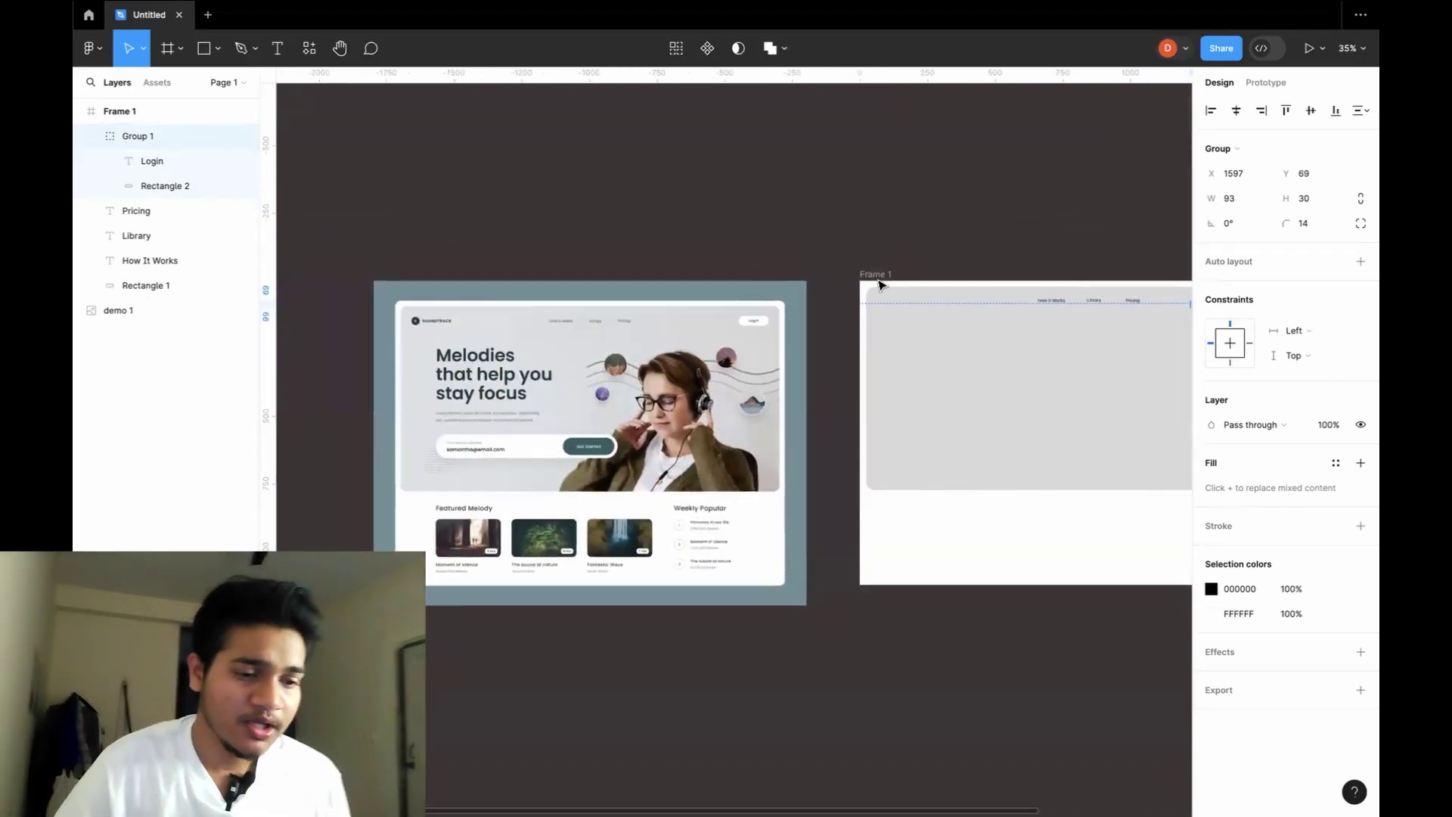
scroll(681, 328, "up", 10)
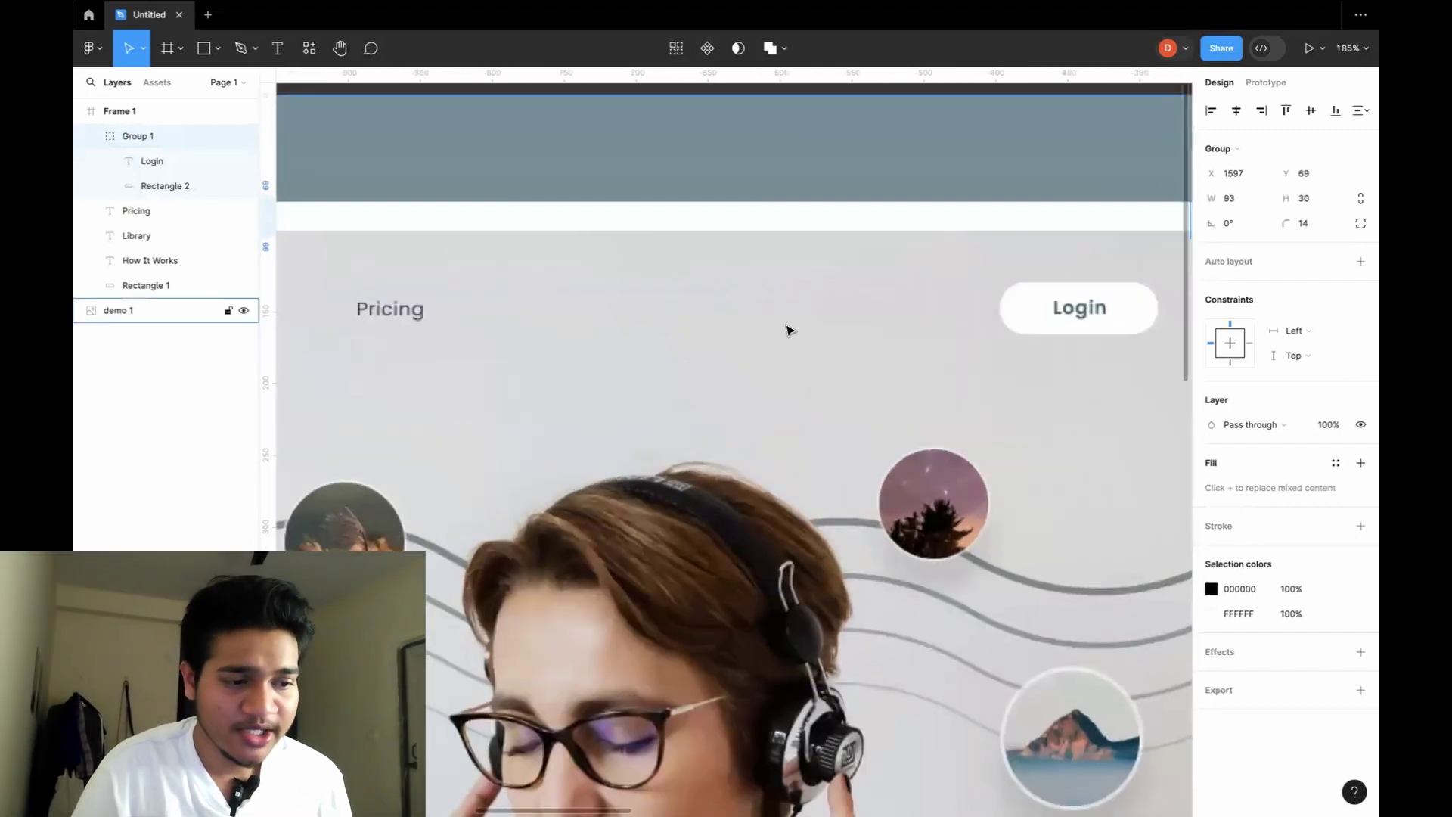
scroll(870, 350, "right", 3)
scroll(870, 352, "down", 6)
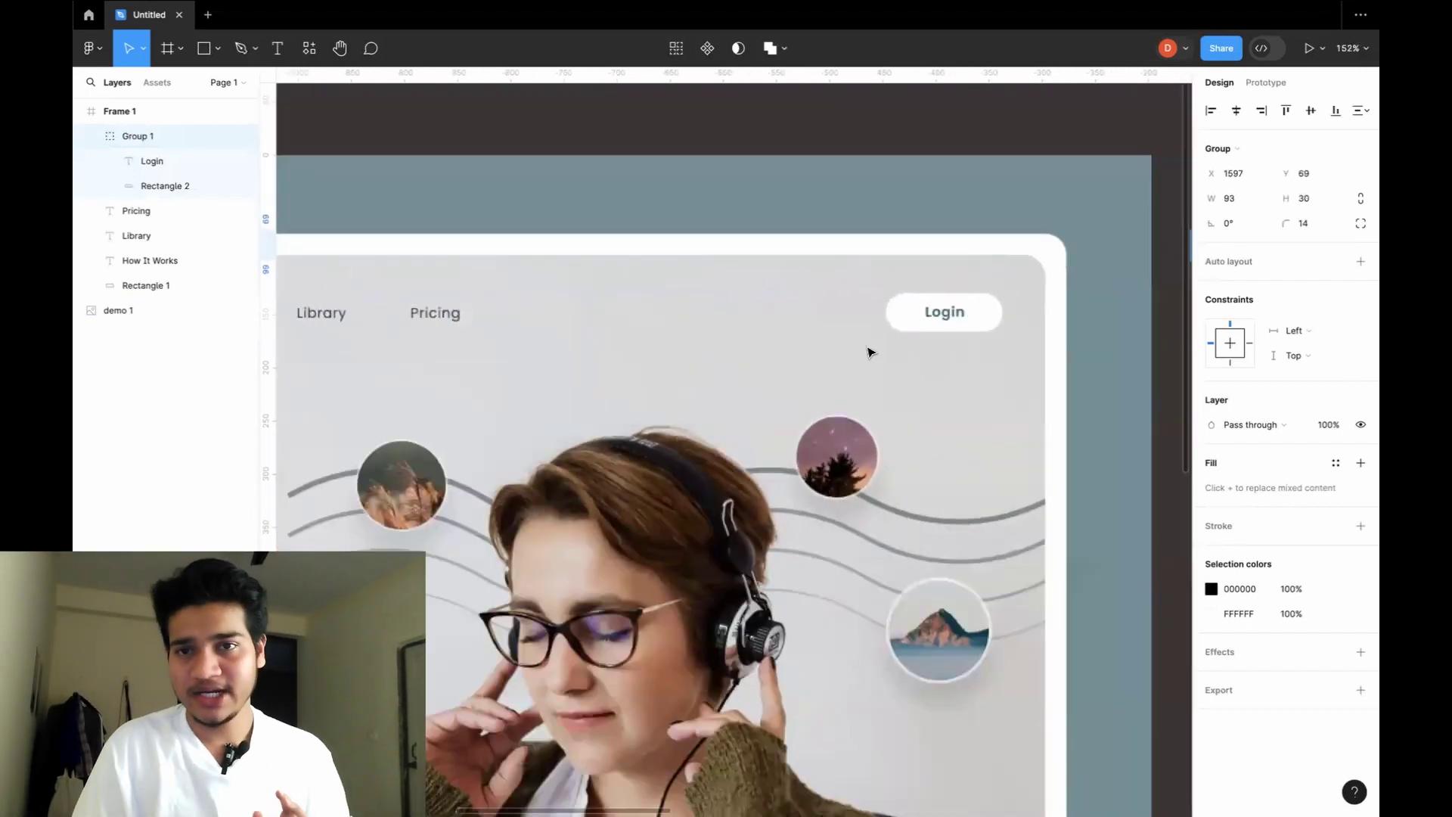
scroll(870, 352, "up", 2)
scroll(870, 351, "up", 5)
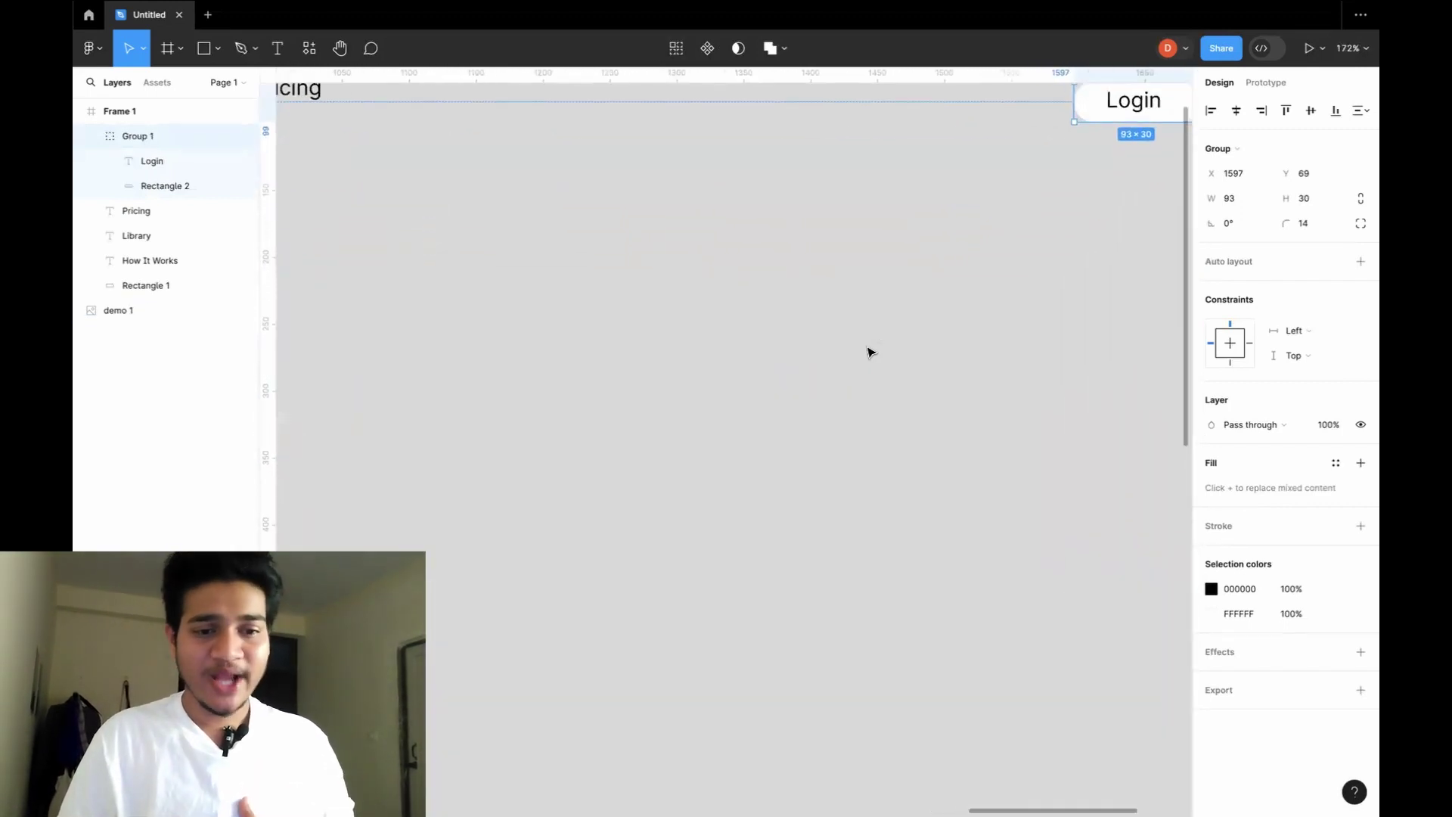
scroll(870, 352, "right", 3)
scroll(870, 352, "up", 2)
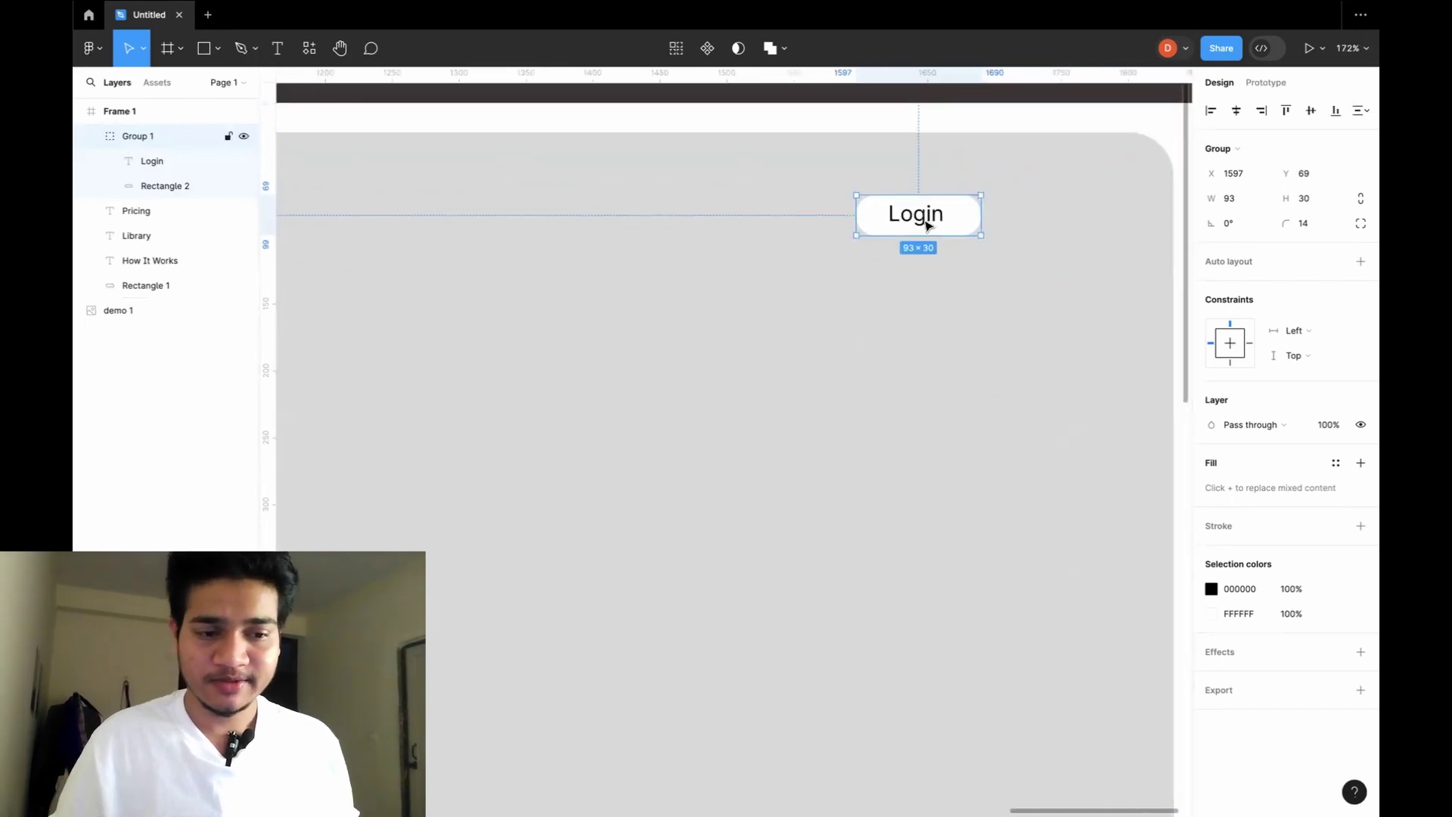
Try Semi Bold, Bold and Extra Bold on the Login text, settling on Inter Semi Bold.
double_click(921, 215)
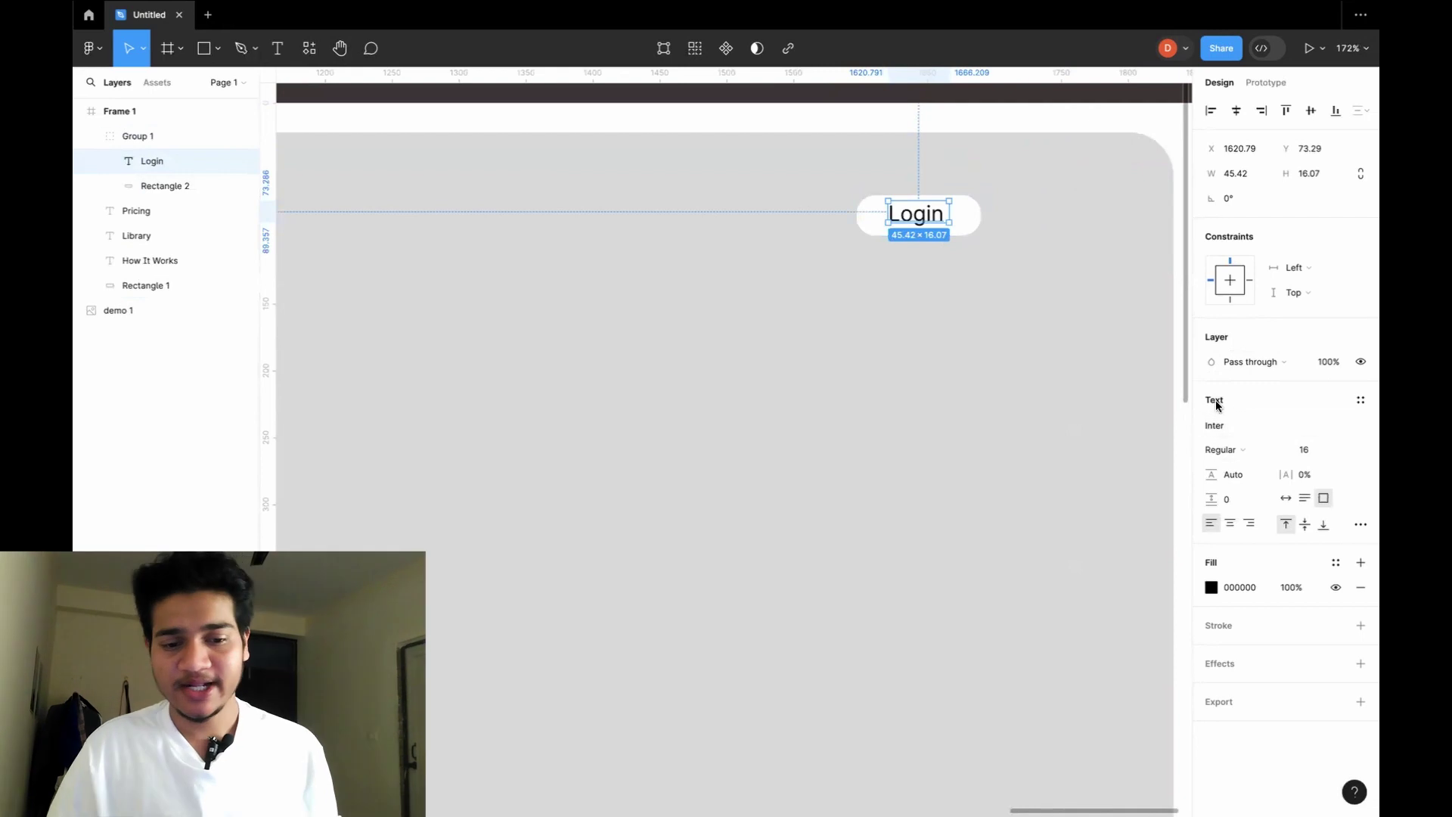
left_click(1262, 452)
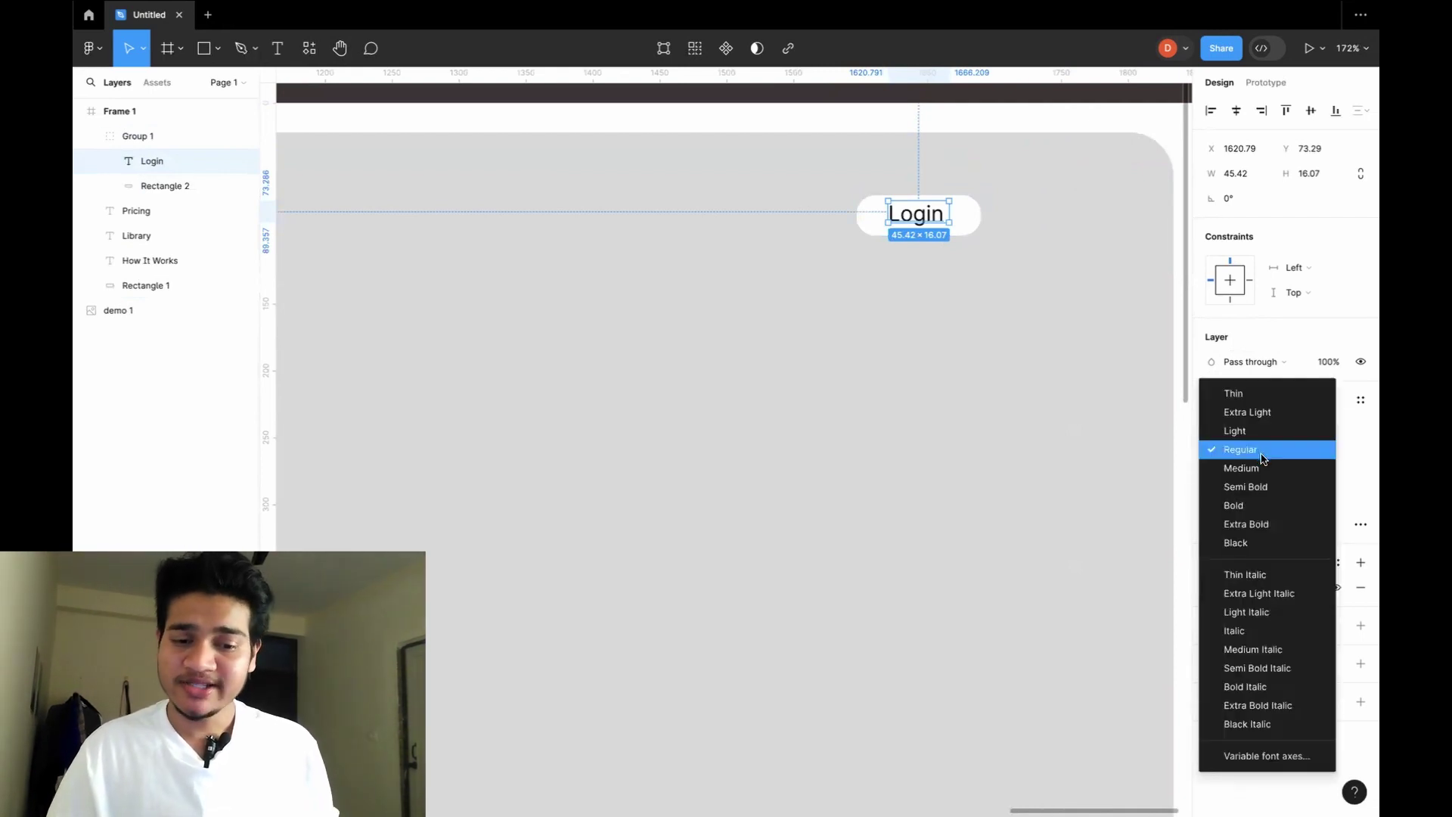
left_click(1261, 487)
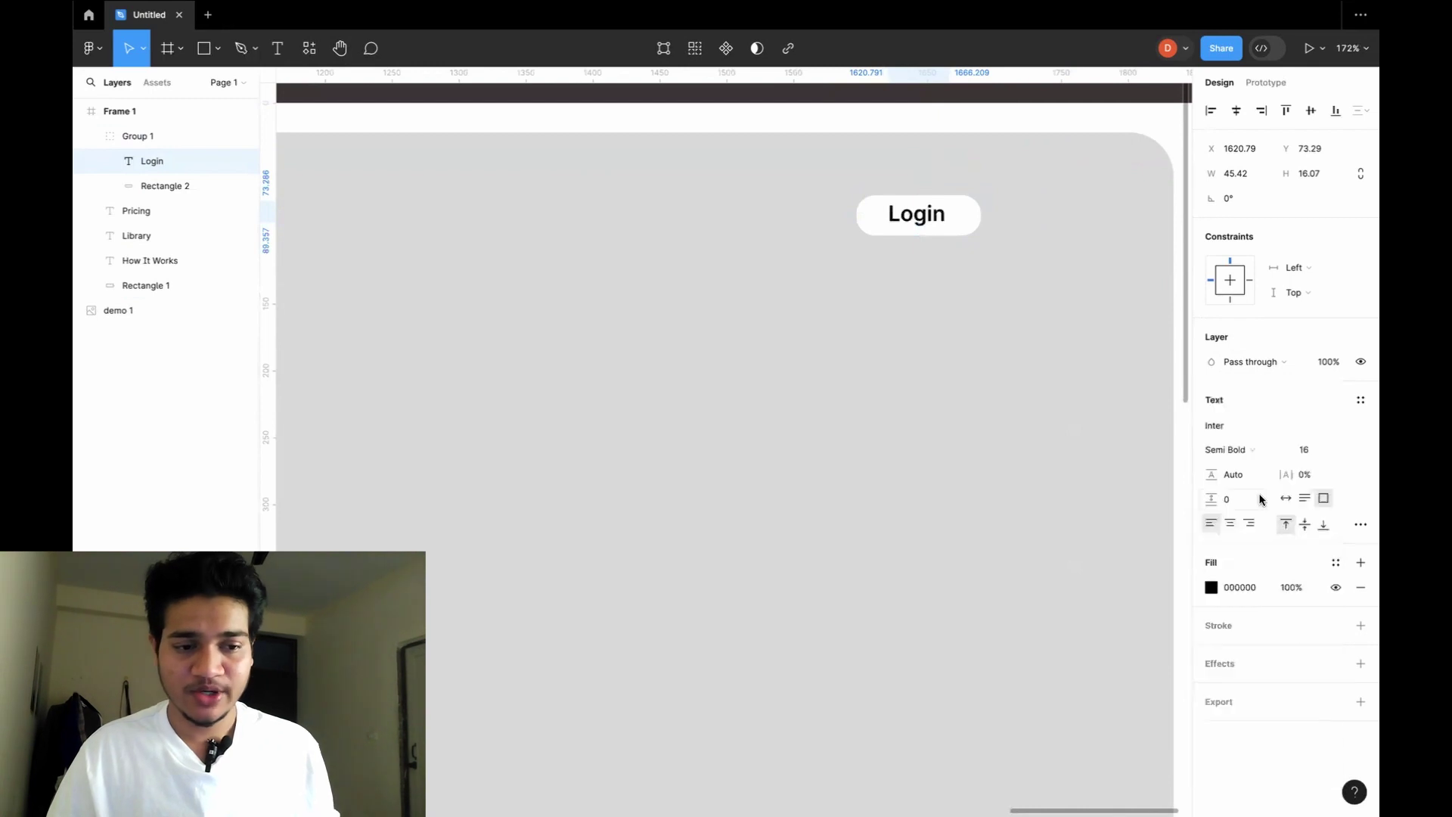
left_click(1259, 457)
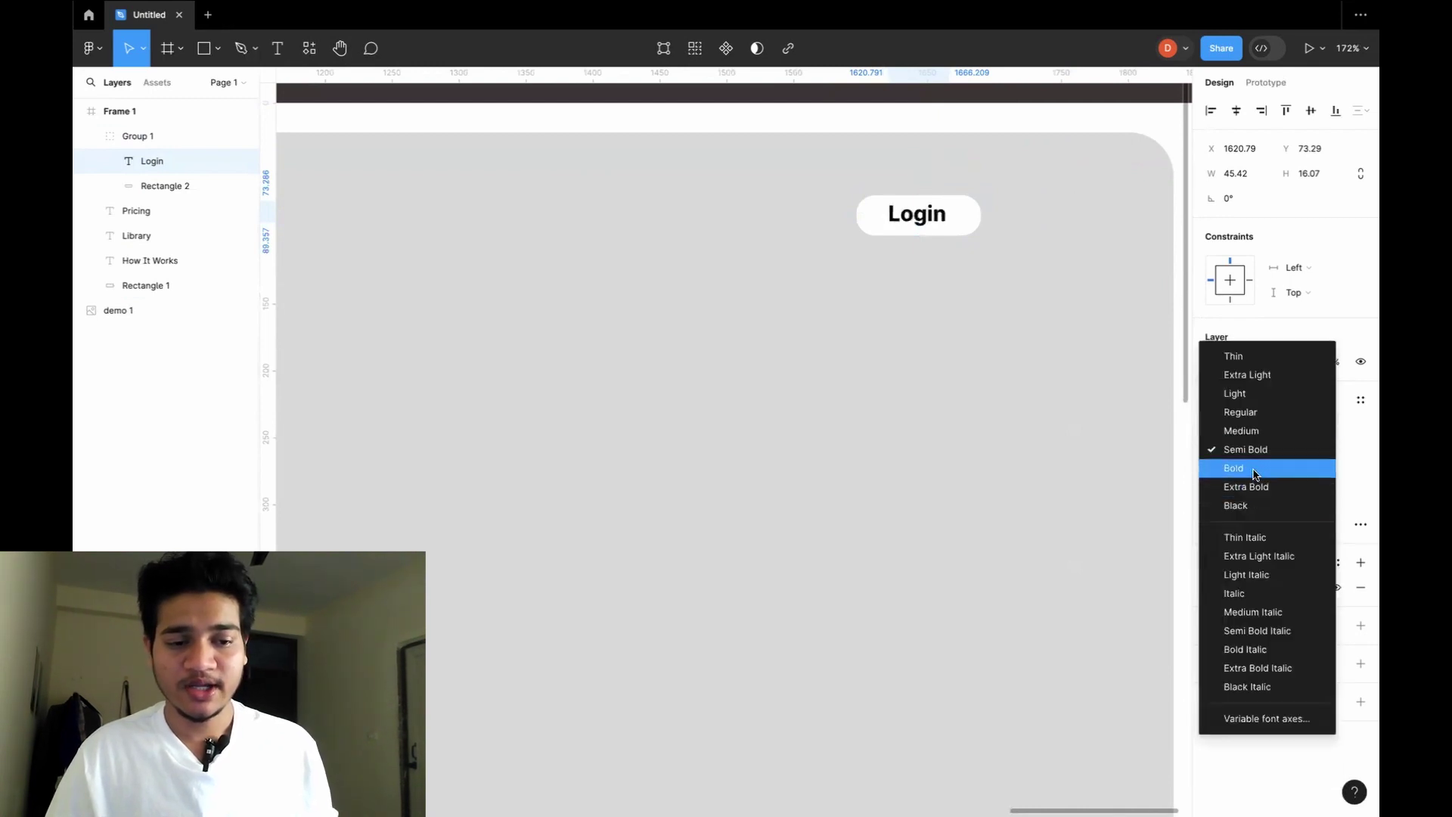
left_click(1258, 469)
left_click(1276, 457)
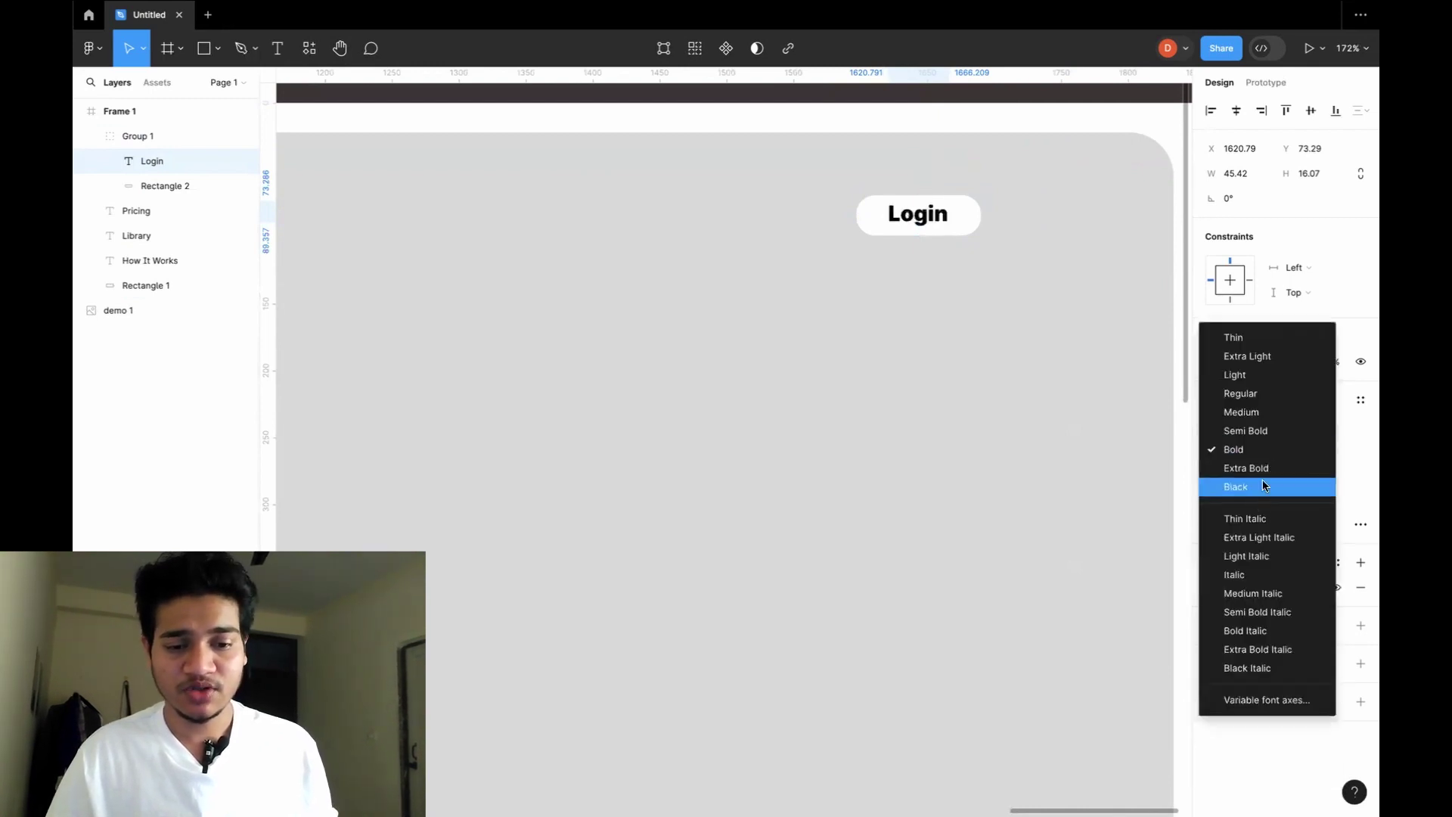
left_click(1266, 470)
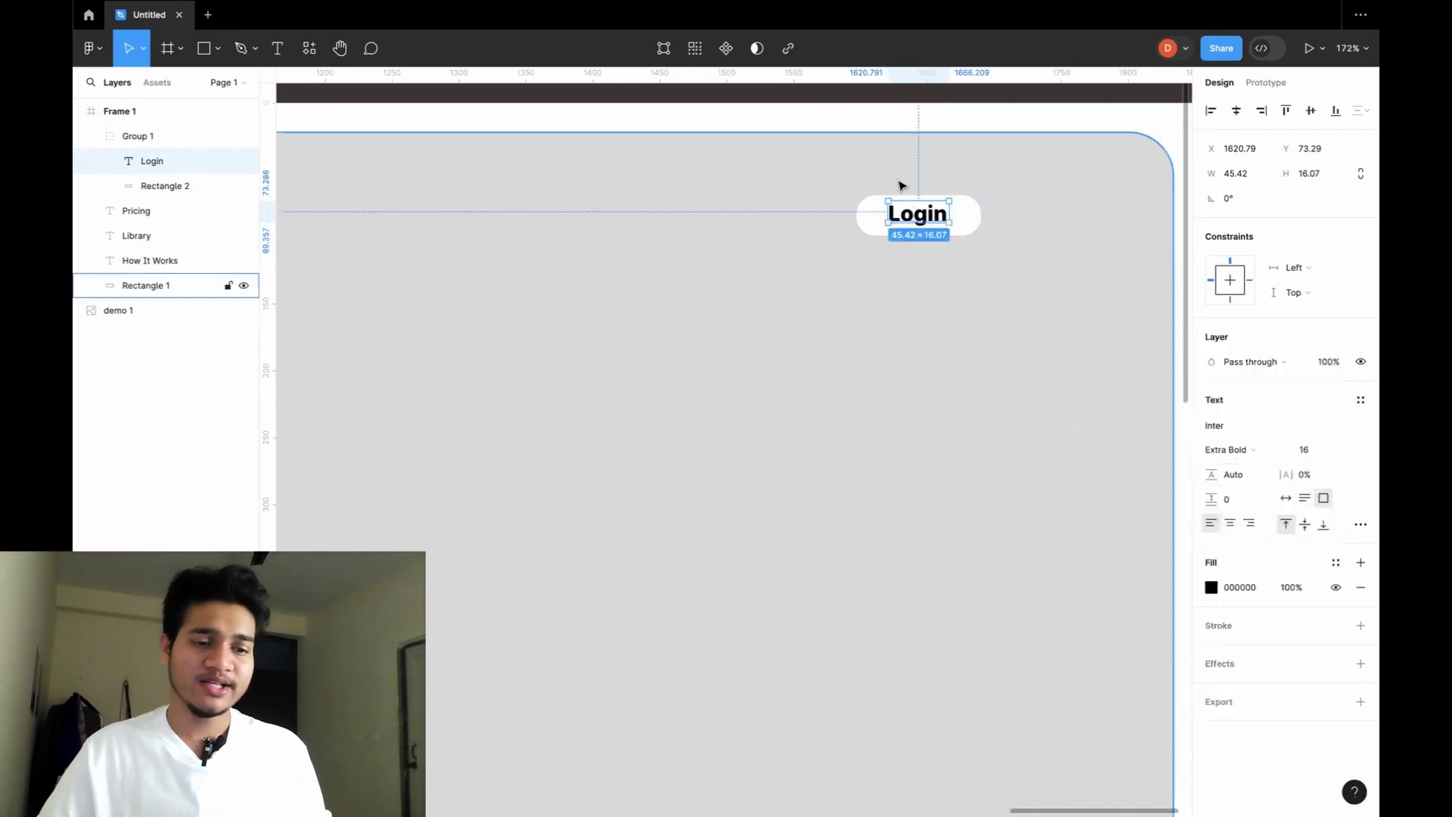
left_click(1259, 450)
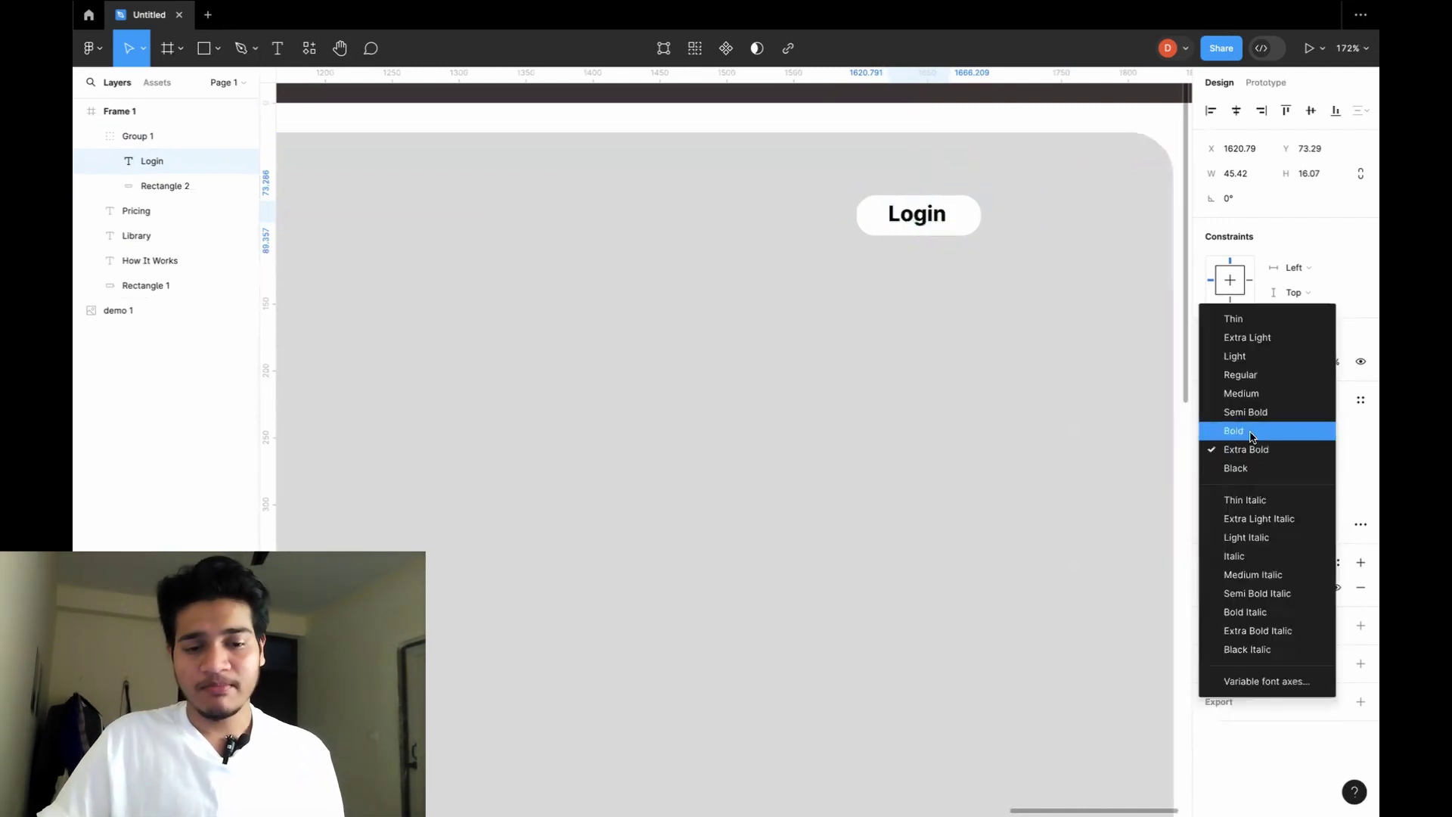
left_click(1248, 413)
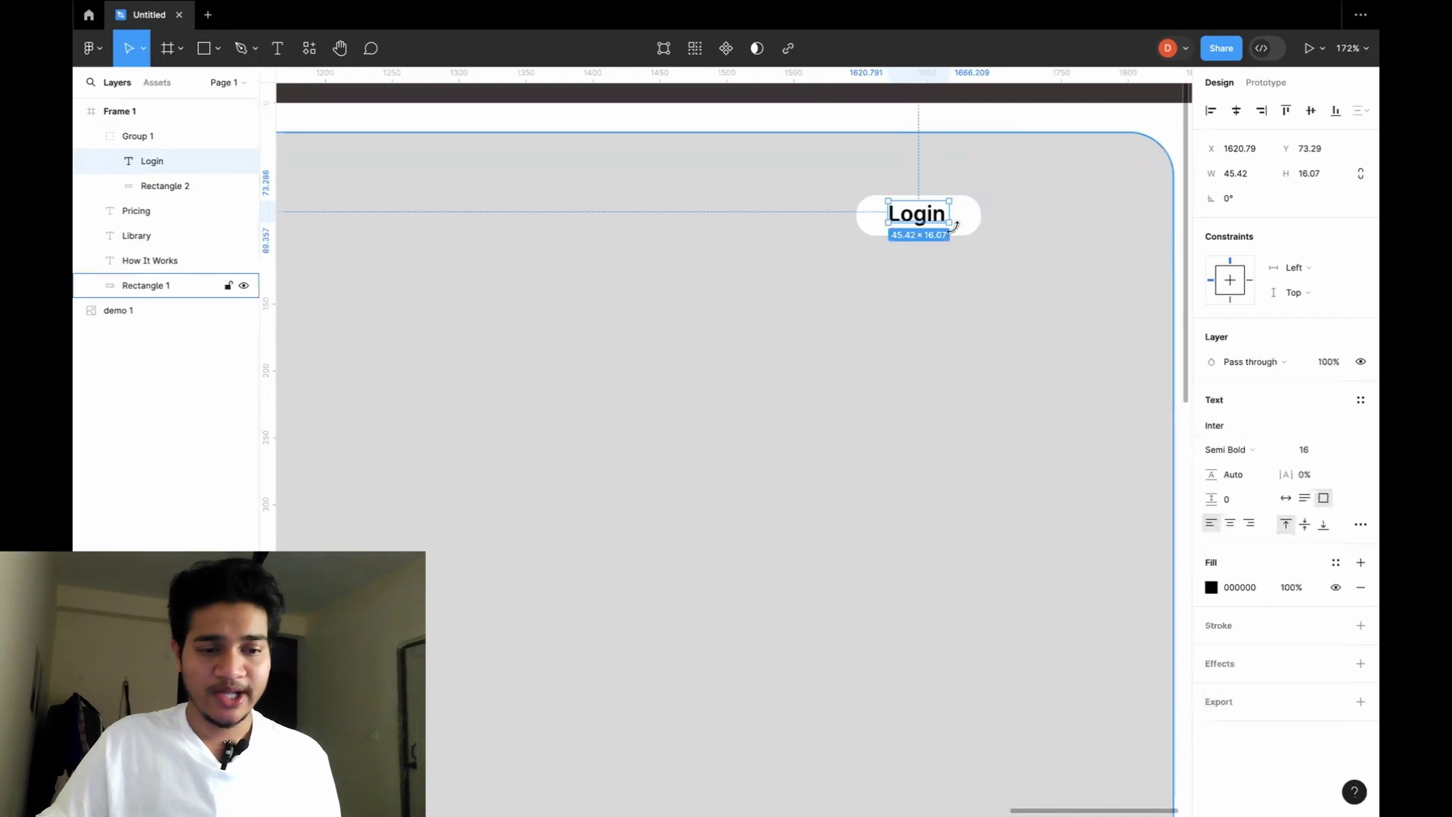
left_click(1212, 588)
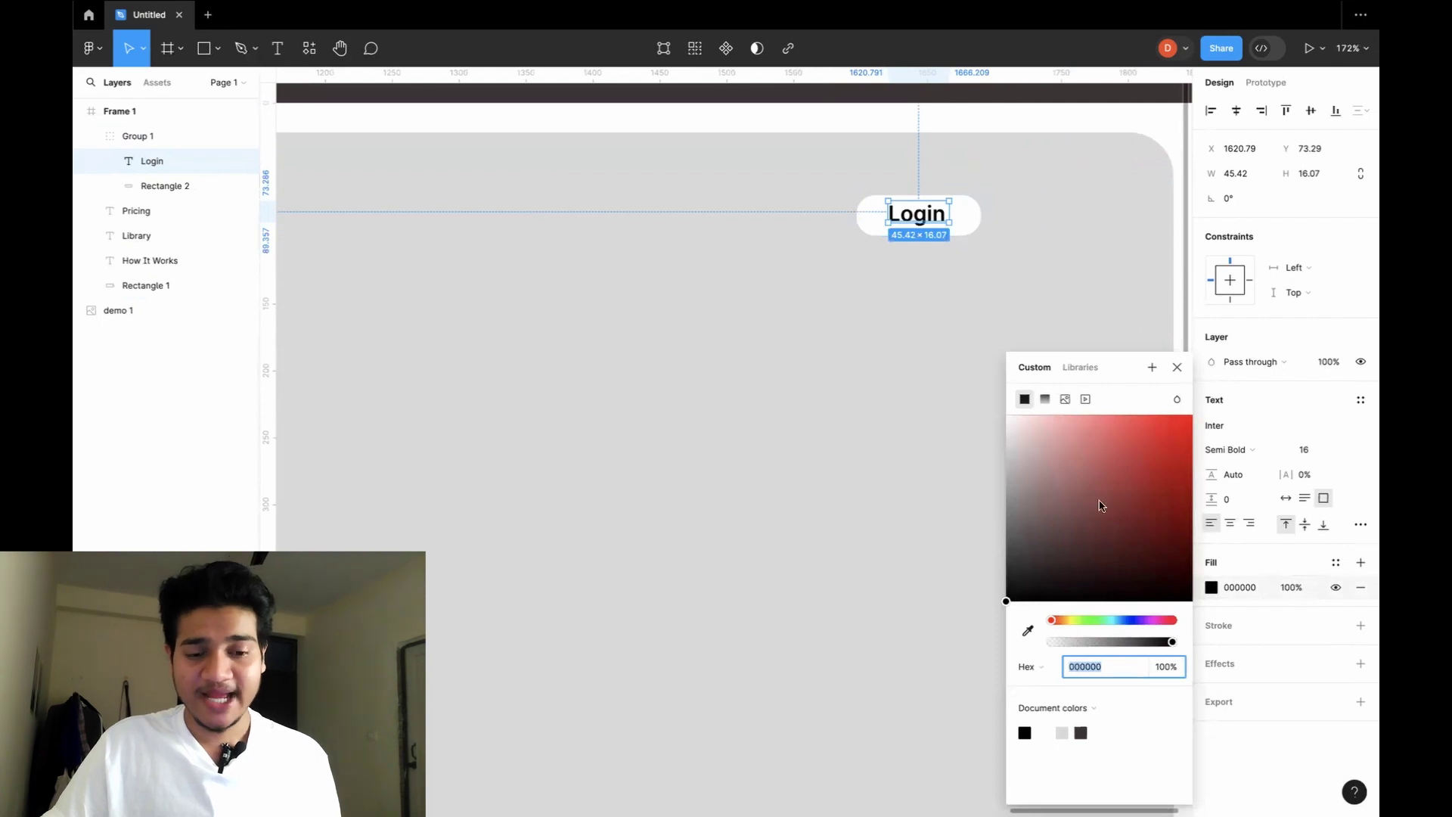
Change the Login text fill from black to dark green 2D5039.
left_click(1053, 621)
left_click_drag(1053, 622, 1098, 620)
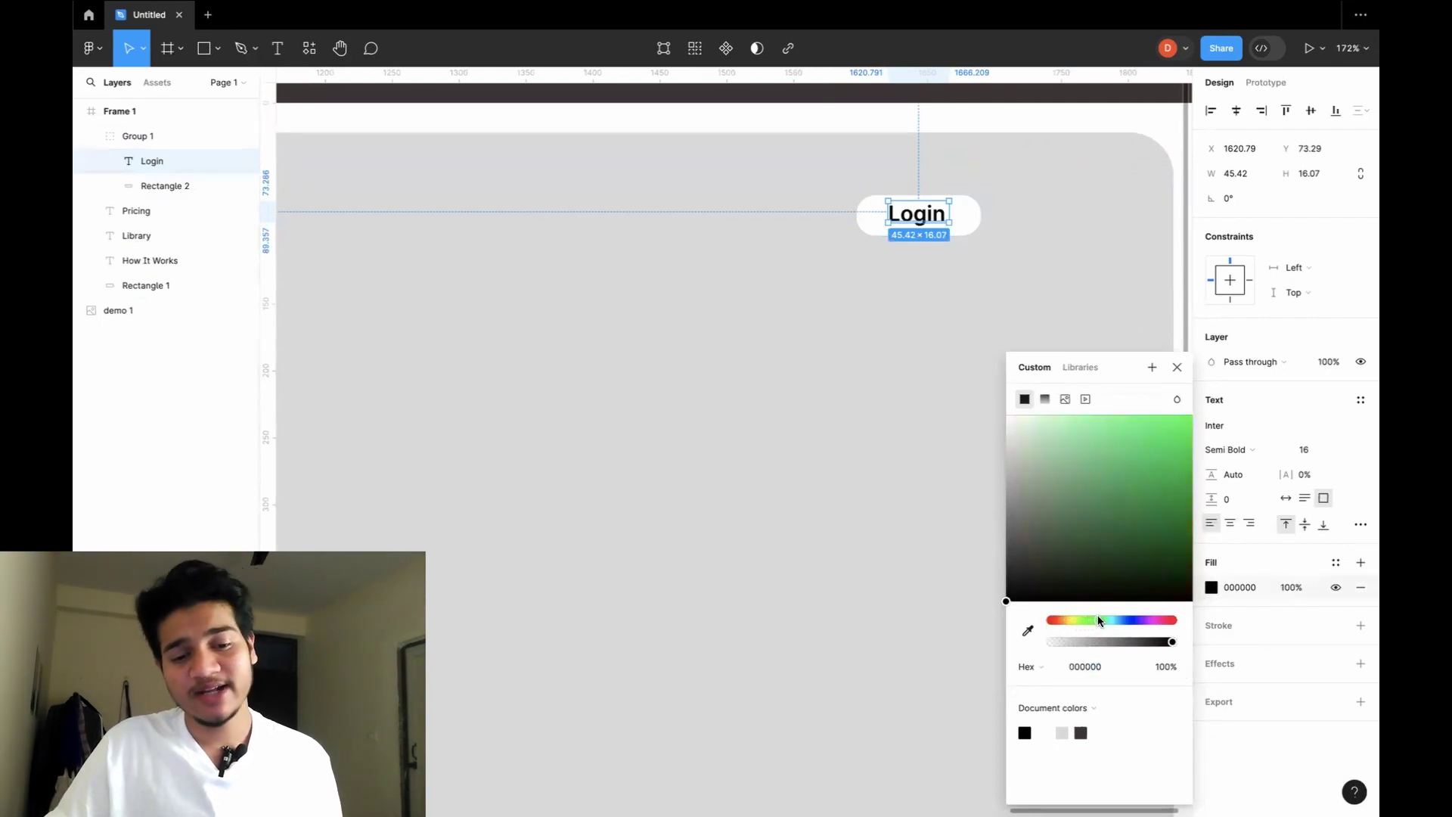
left_click_drag(1014, 594, 1090, 541)
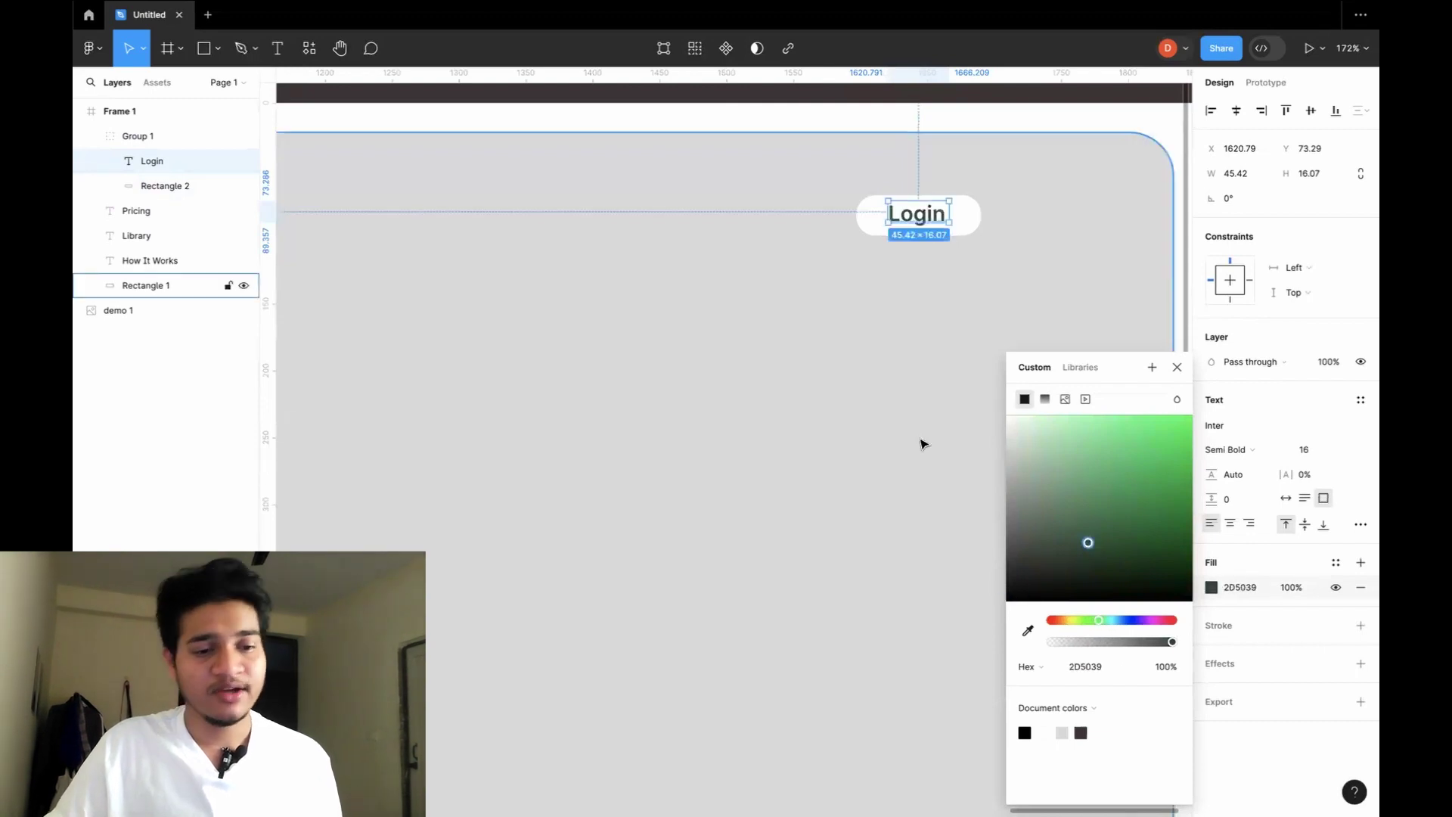
left_click(921, 444)
left_click(922, 220)
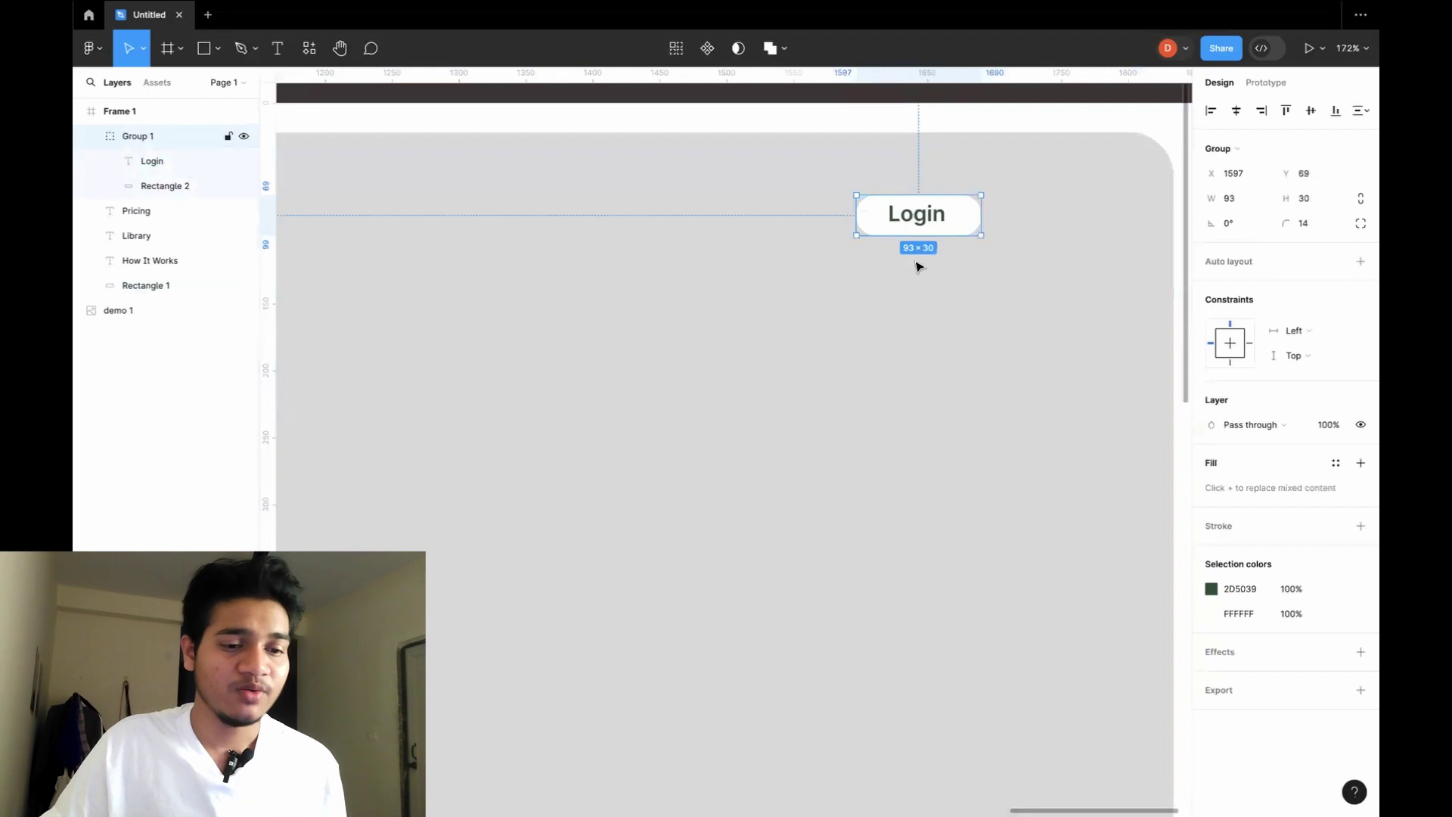
left_click(925, 353)
scroll(986, 370, "down", 6)
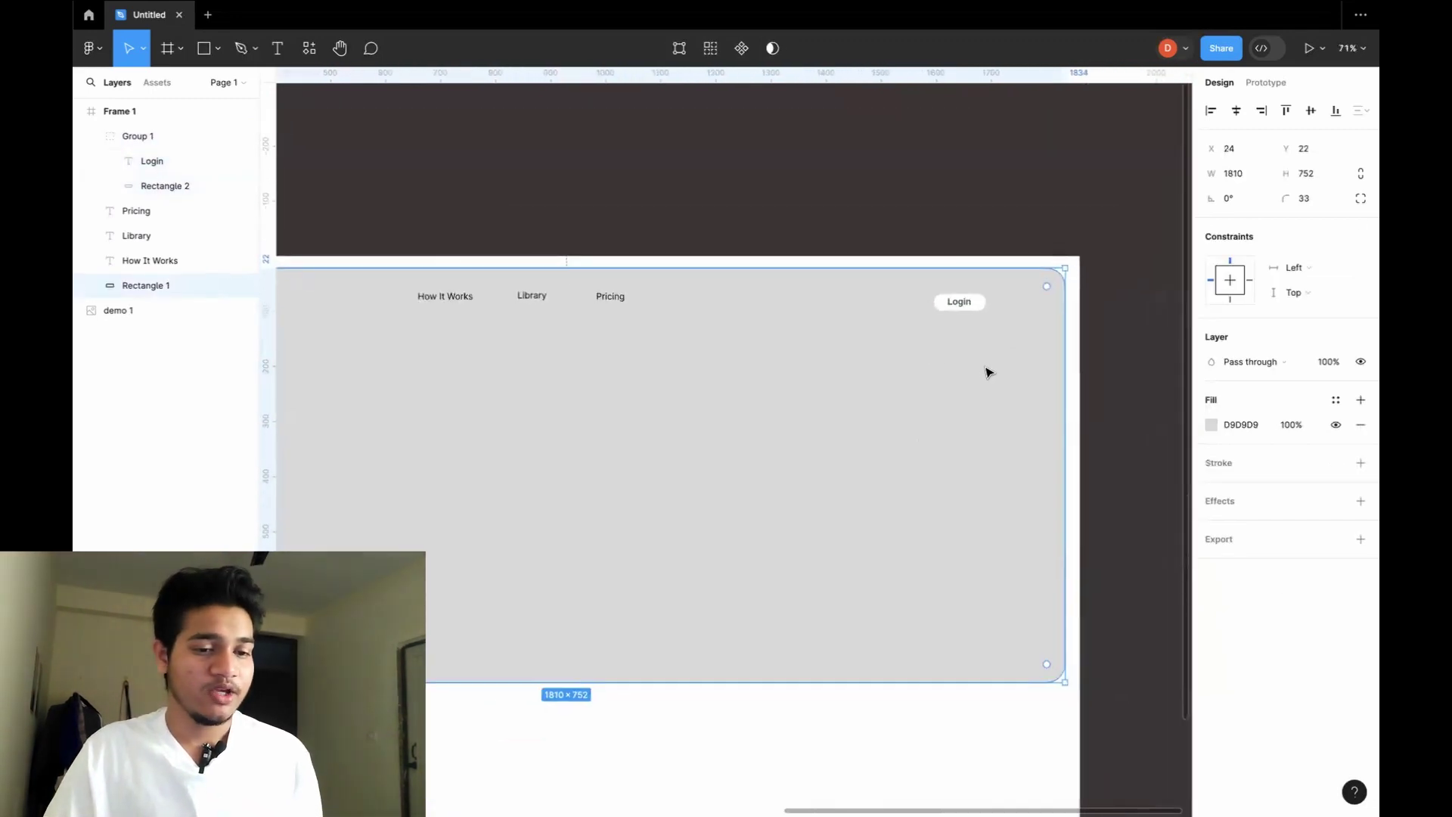
scroll(859, 272, "left", 3)
Select How It Works, Library and Pricing together and set their fill to dark green 293F1E.
left_click(845, 251)
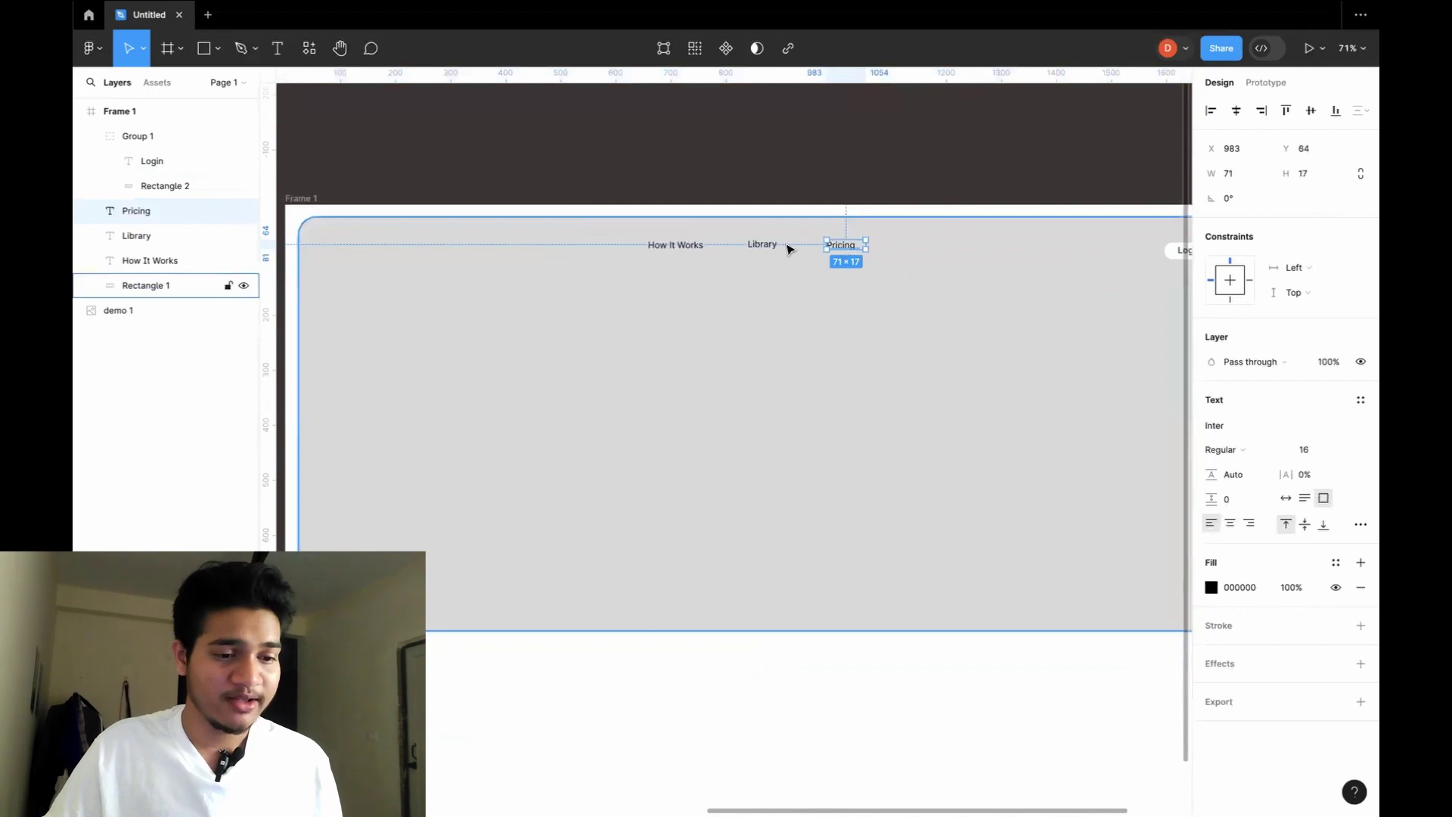
left_click(762, 243, "shift")
left_click(667, 246, "shift")
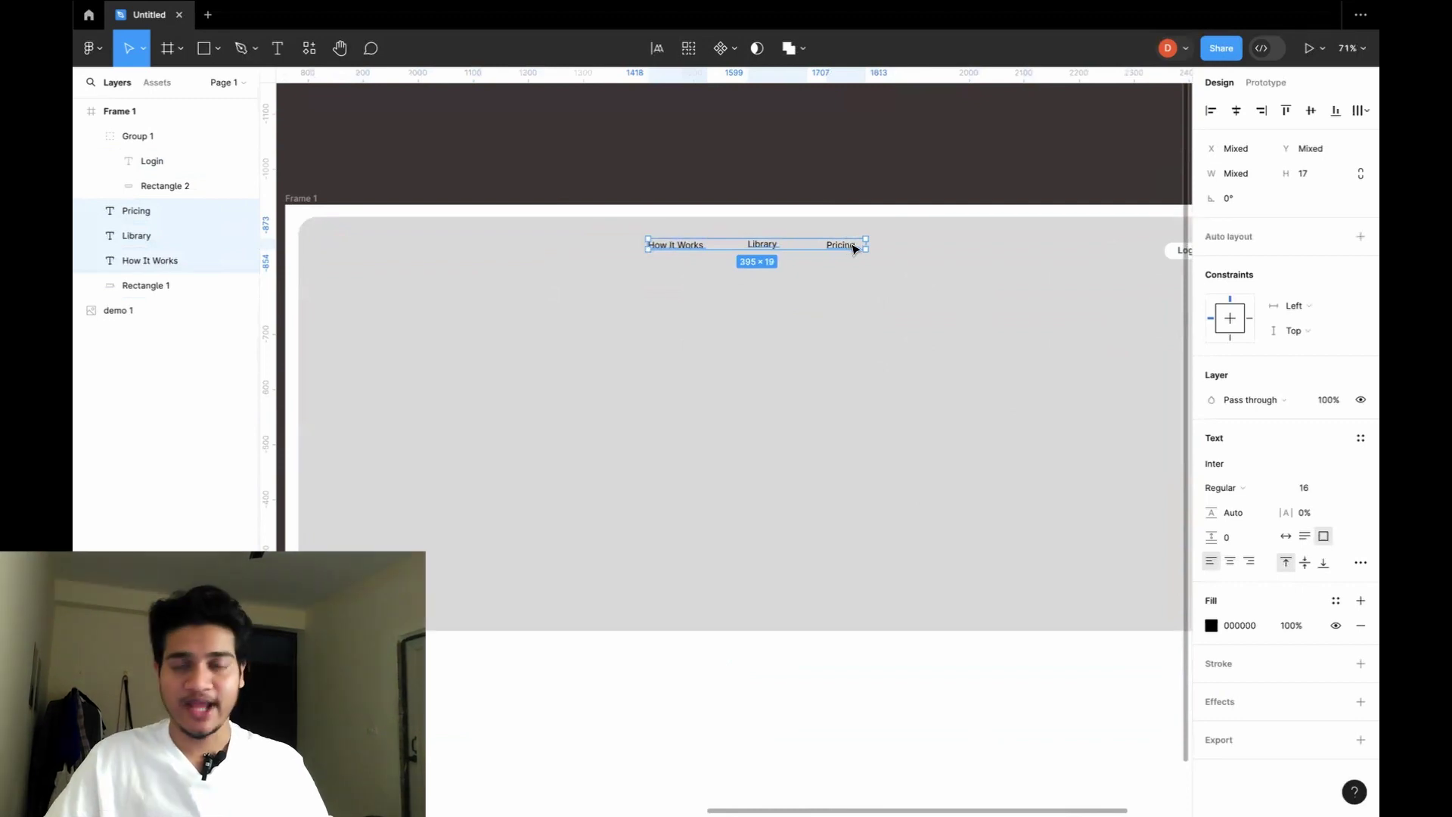
left_click(1212, 626)
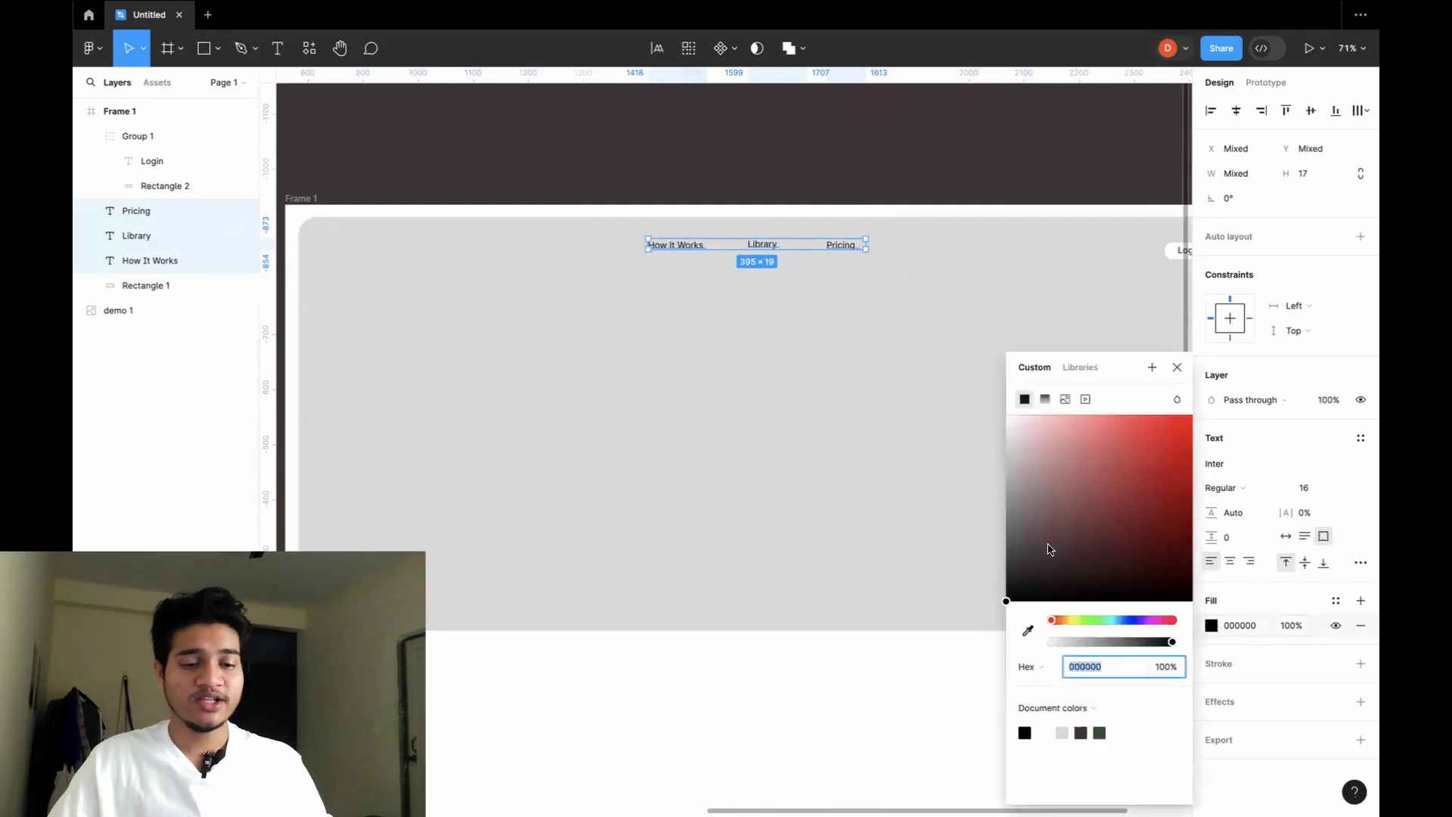
left_click_drag(1056, 620, 1083, 620)
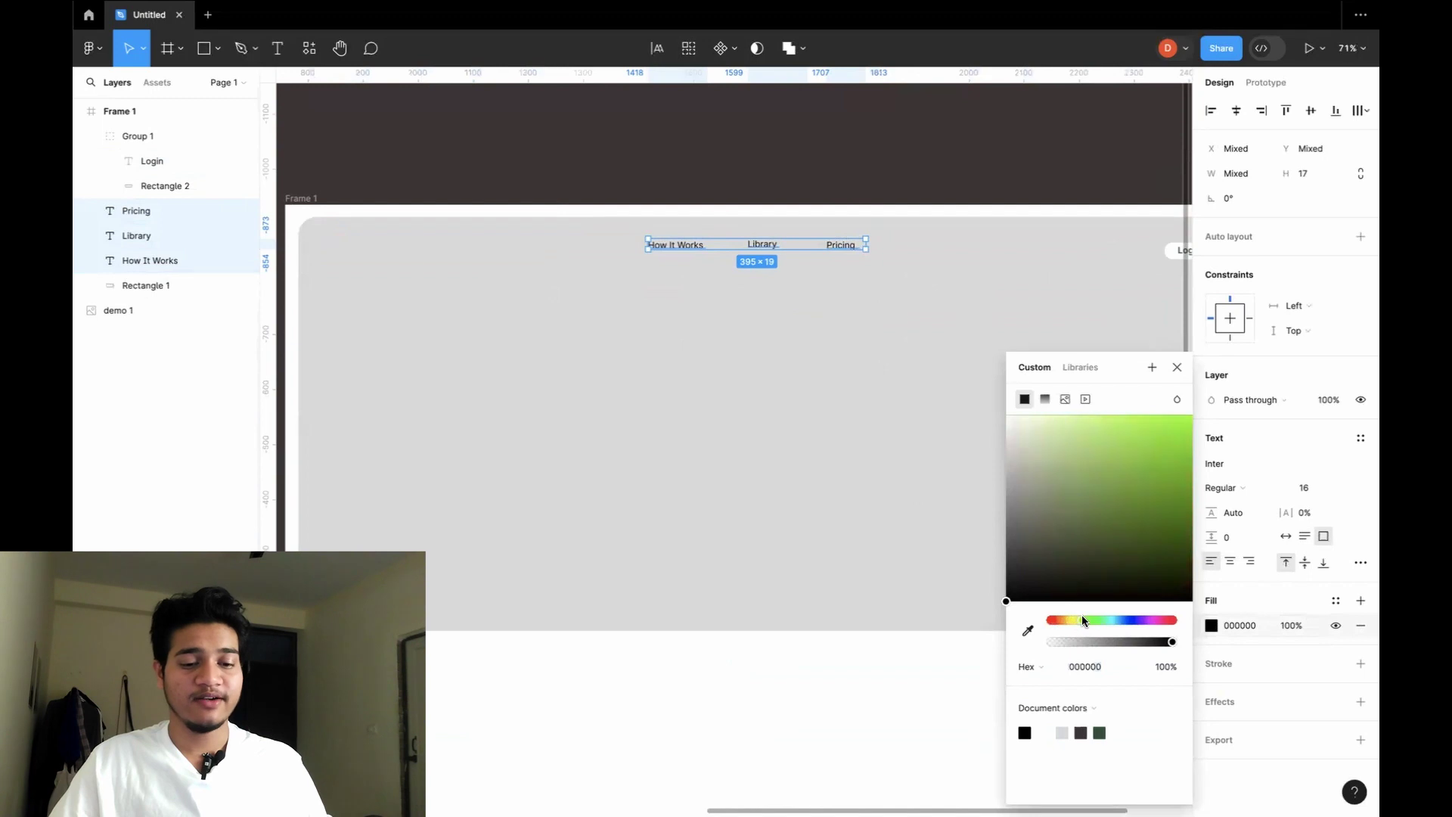
left_click_drag(1003, 599, 1100, 543)
left_click(745, 427)
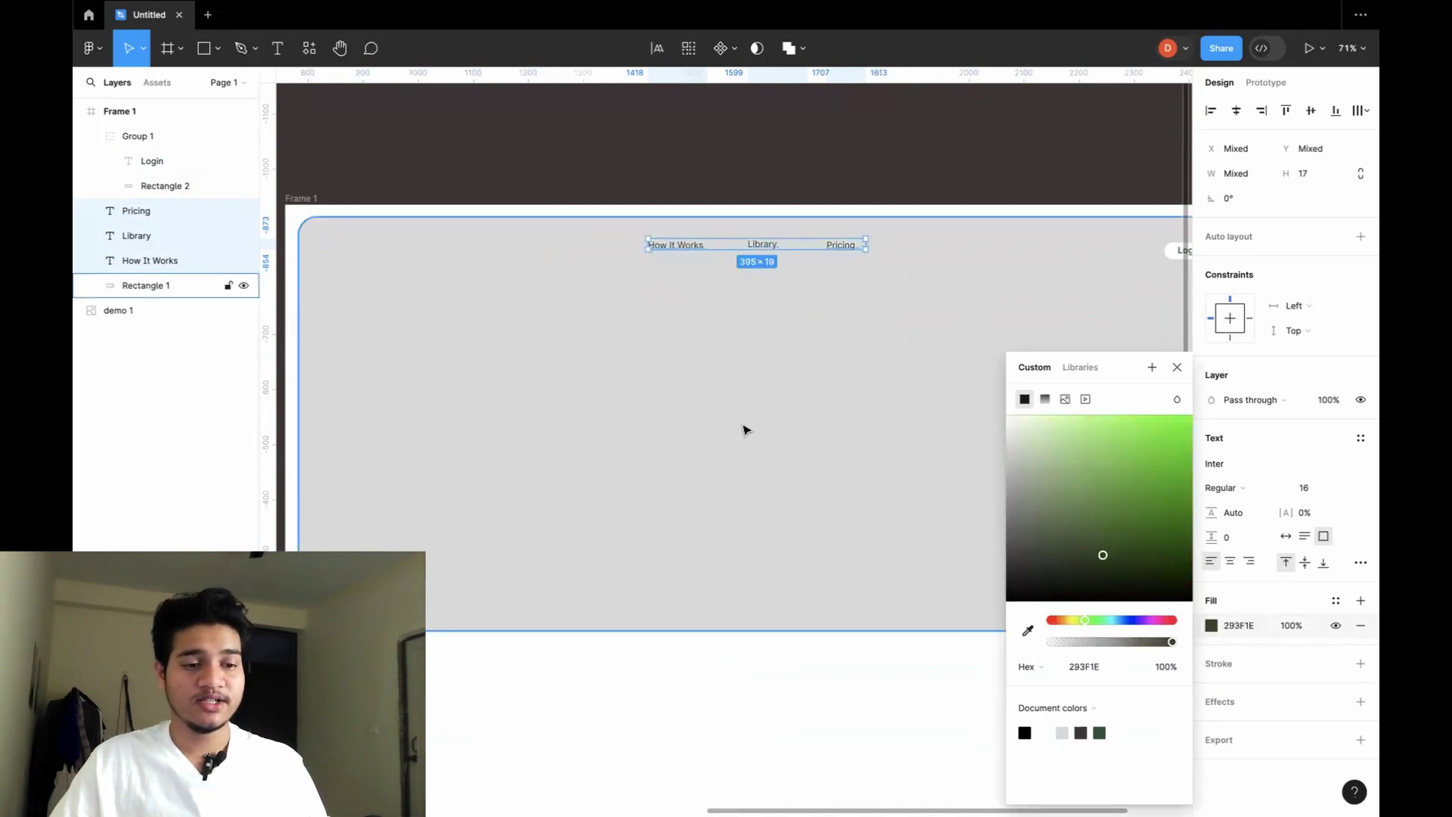
scroll(741, 423, "up", 5)
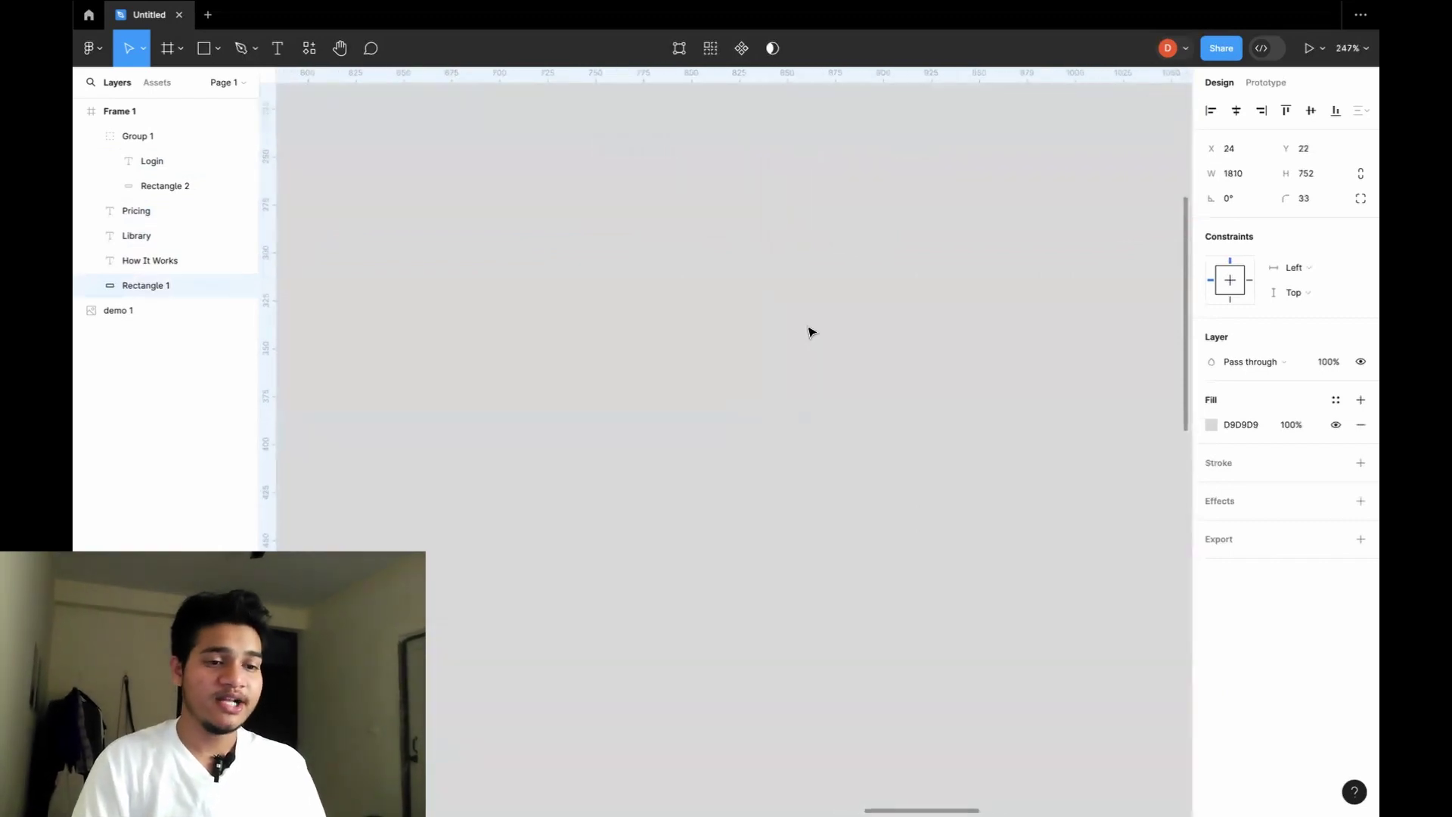
scroll(811, 327, "up", 3)
scroll(844, 291, "up", 2)
scroll(844, 291, "up", 5)
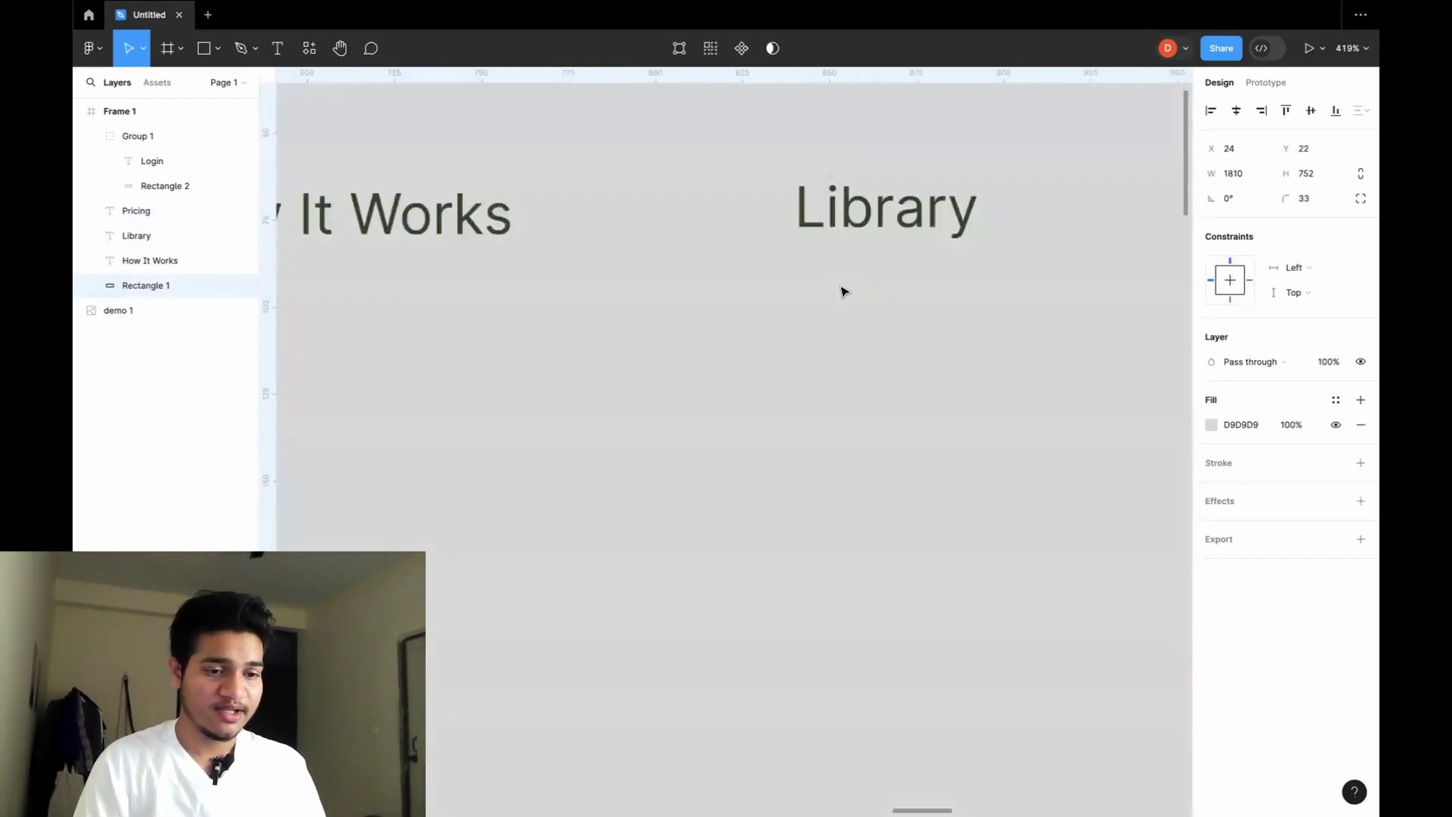
scroll(844, 291, "up", 3)
scroll(842, 288, "up", 2)
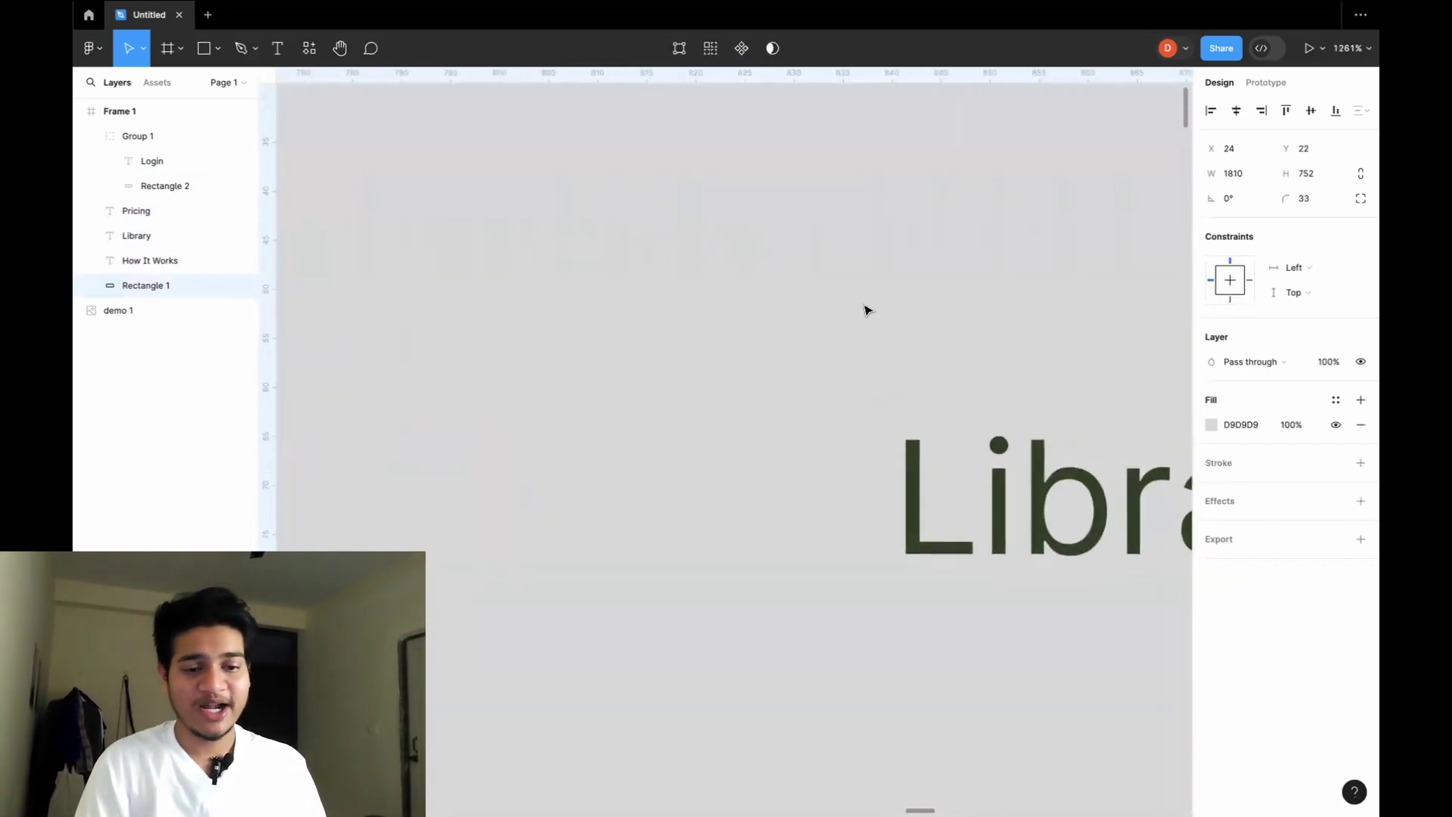
scroll(924, 366, "down", 6)
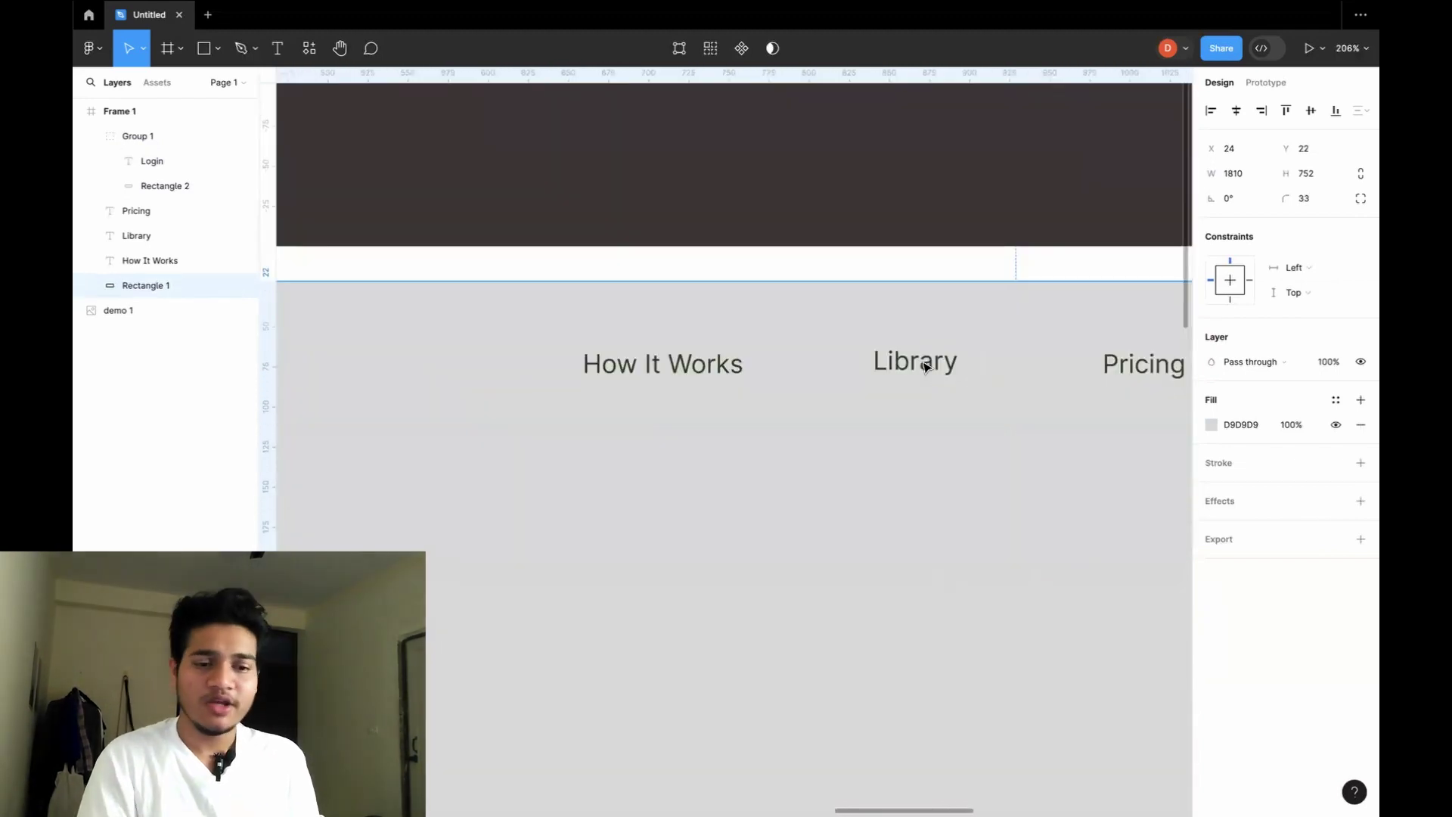
scroll(925, 366, "up", 8)
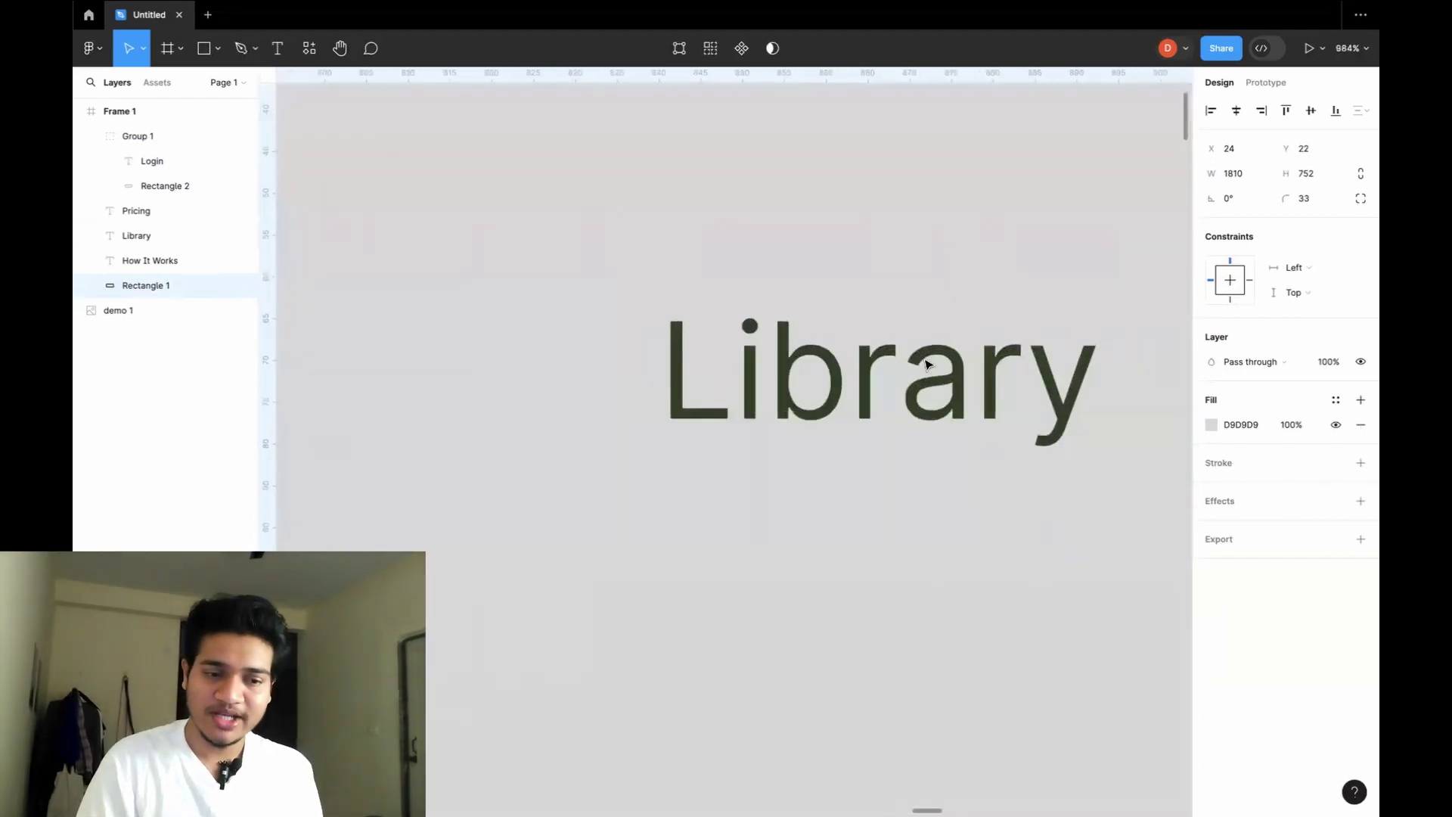
scroll(926, 365, "down", 10)
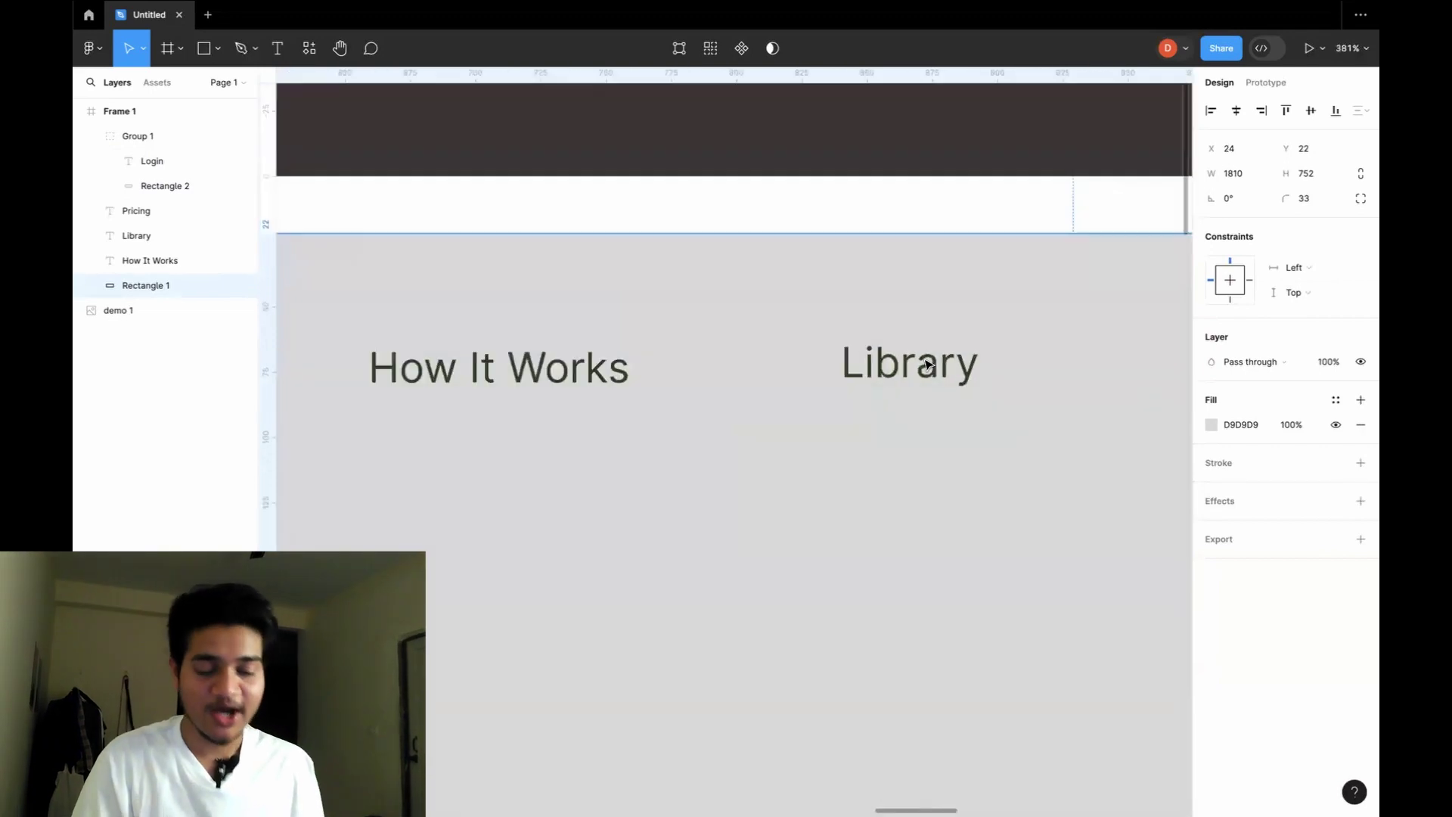
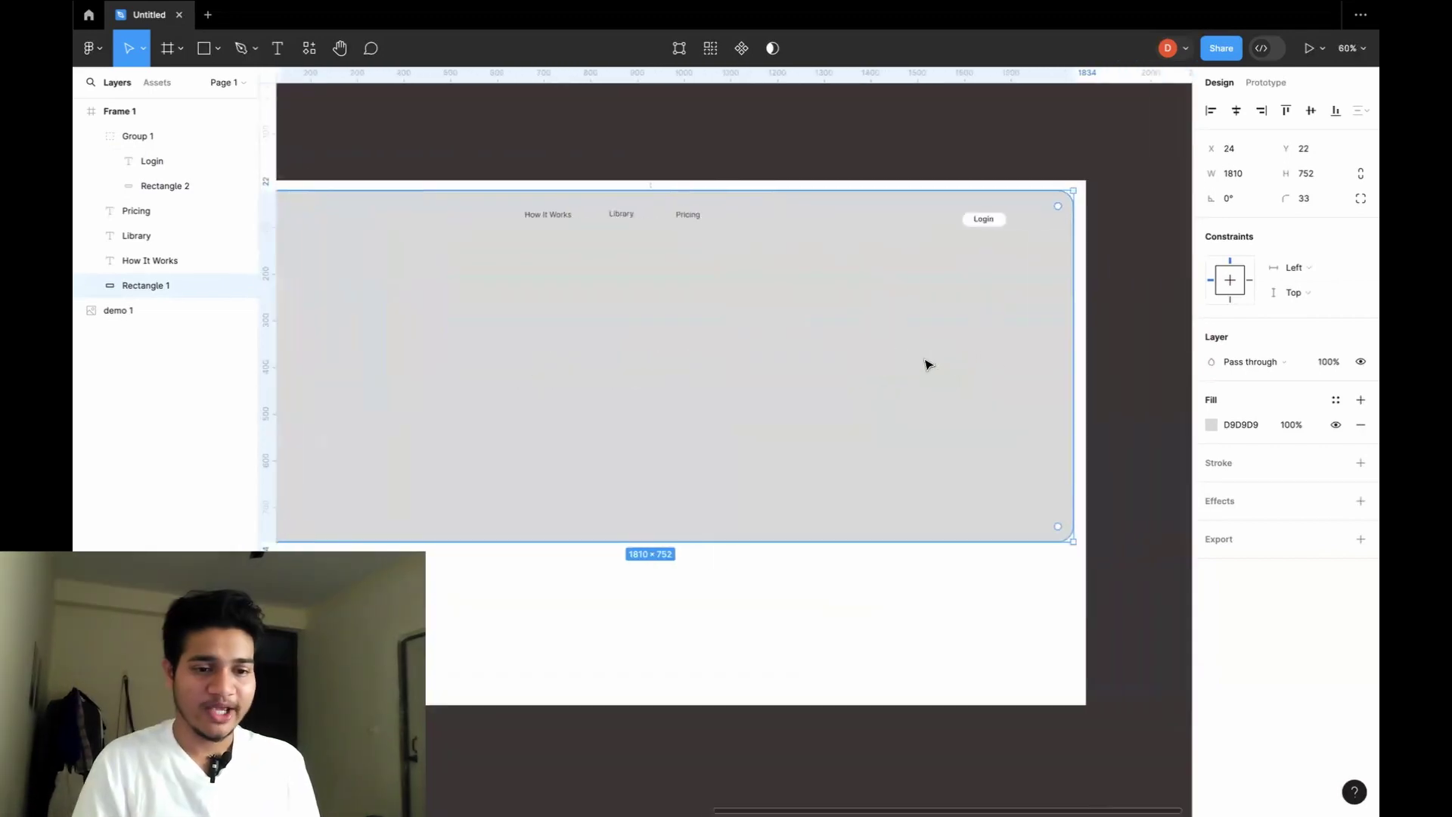
Nudge the Login button up to line up with How It Works, Library and Pricing.
scroll(927, 364, "left", 10)
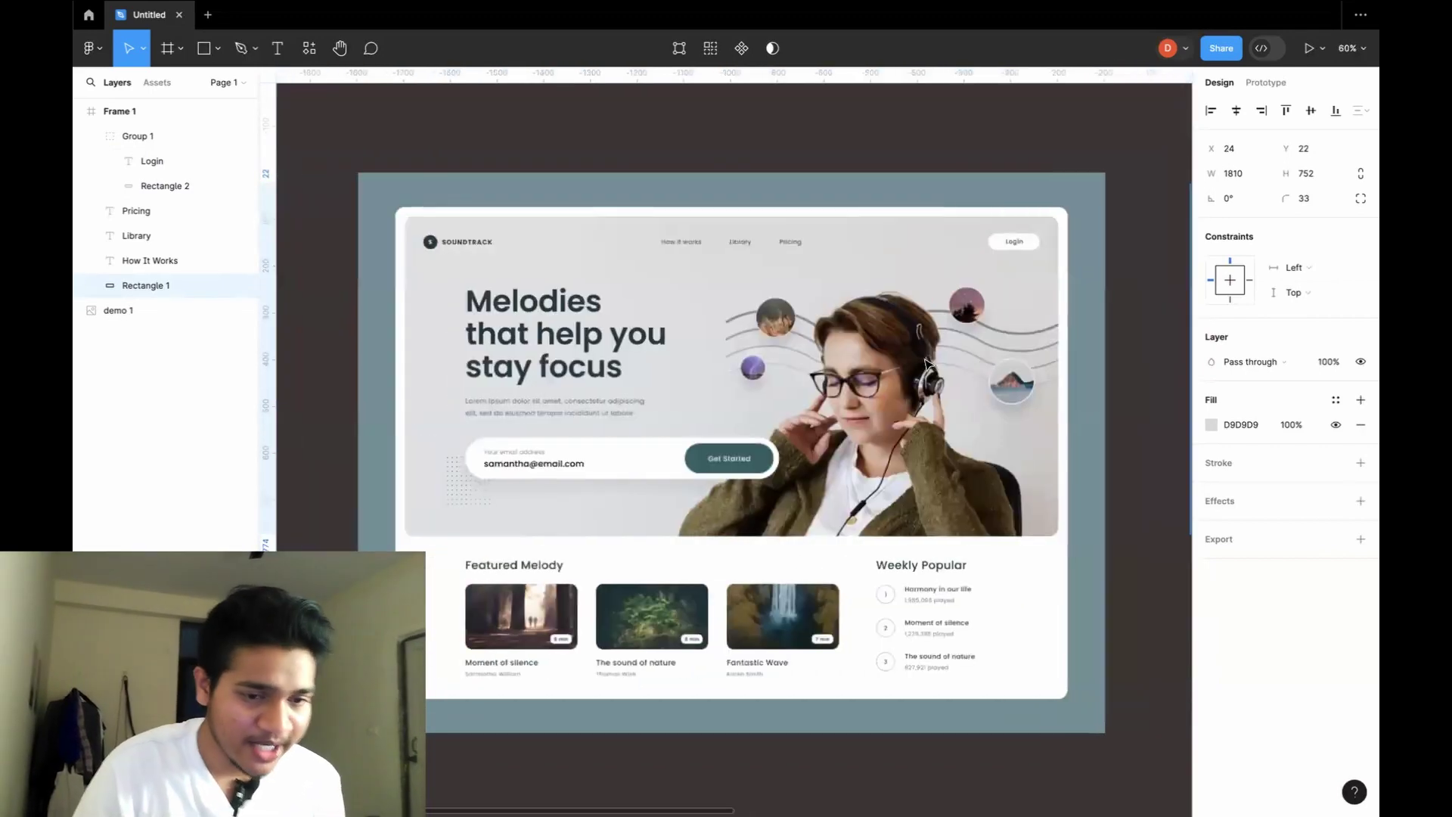
scroll(927, 364, "right", 10)
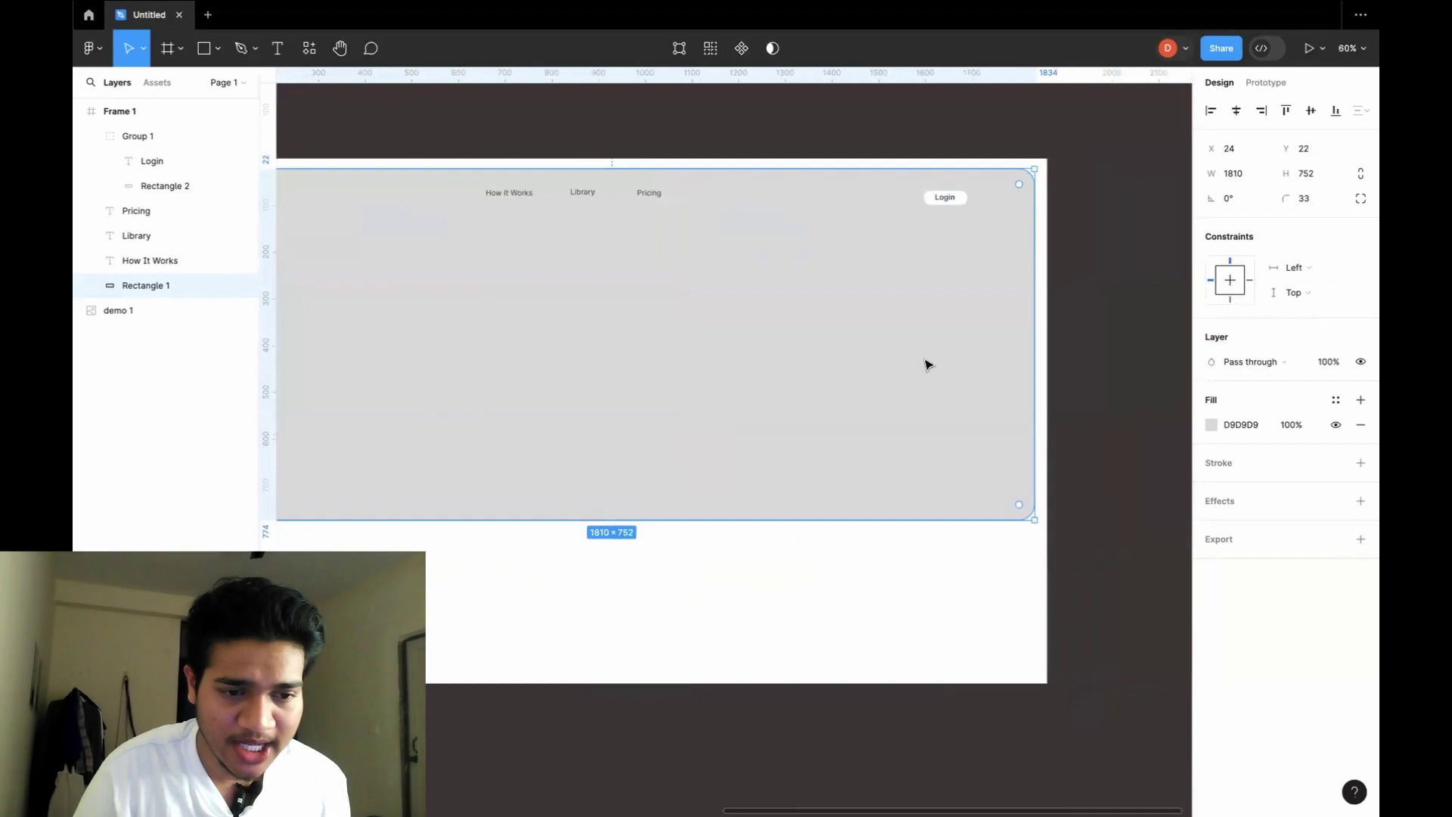
left_click_drag(959, 205, 959, 200)
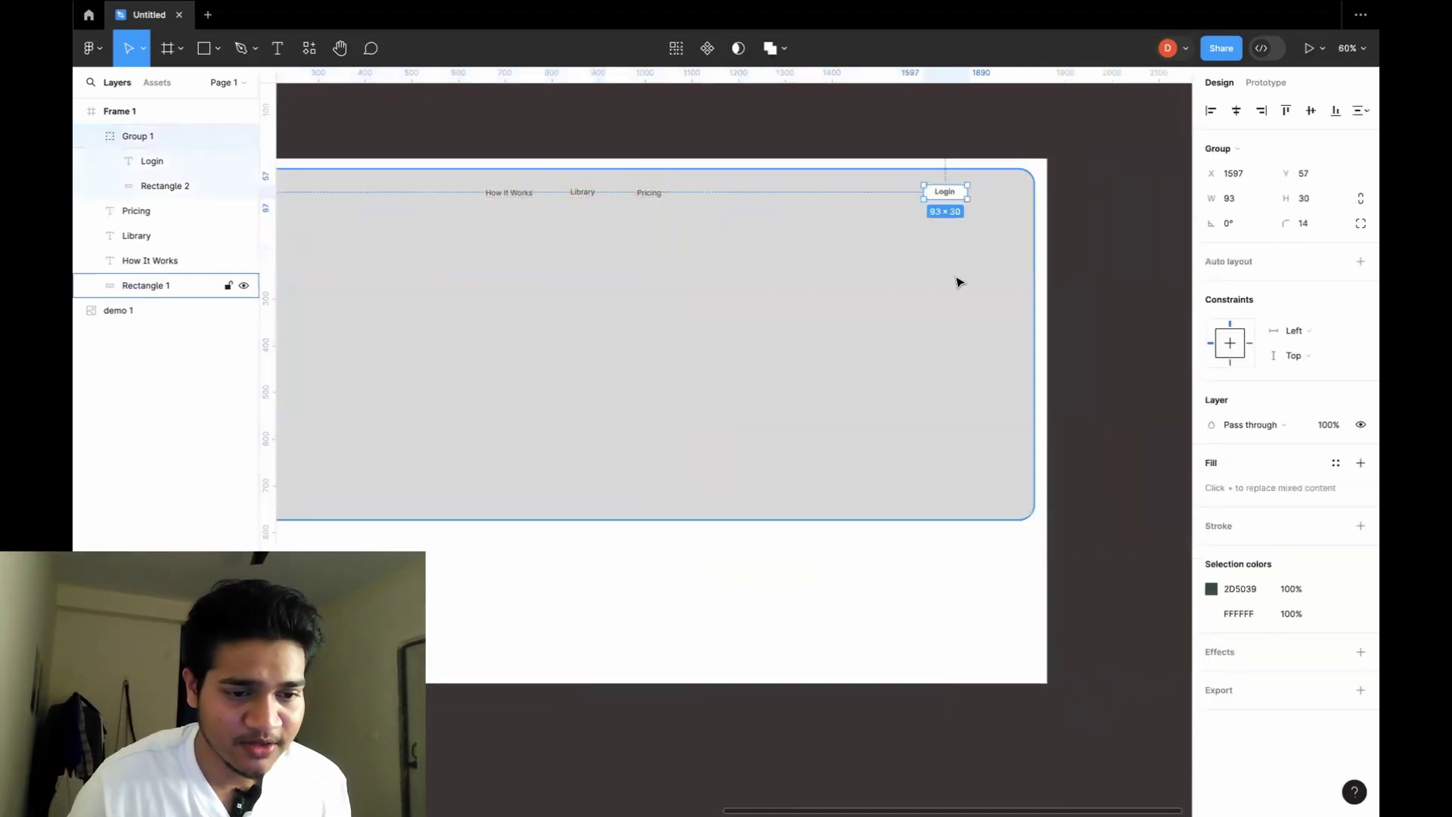
left_click(916, 316)
scroll(904, 327, "left", 15)
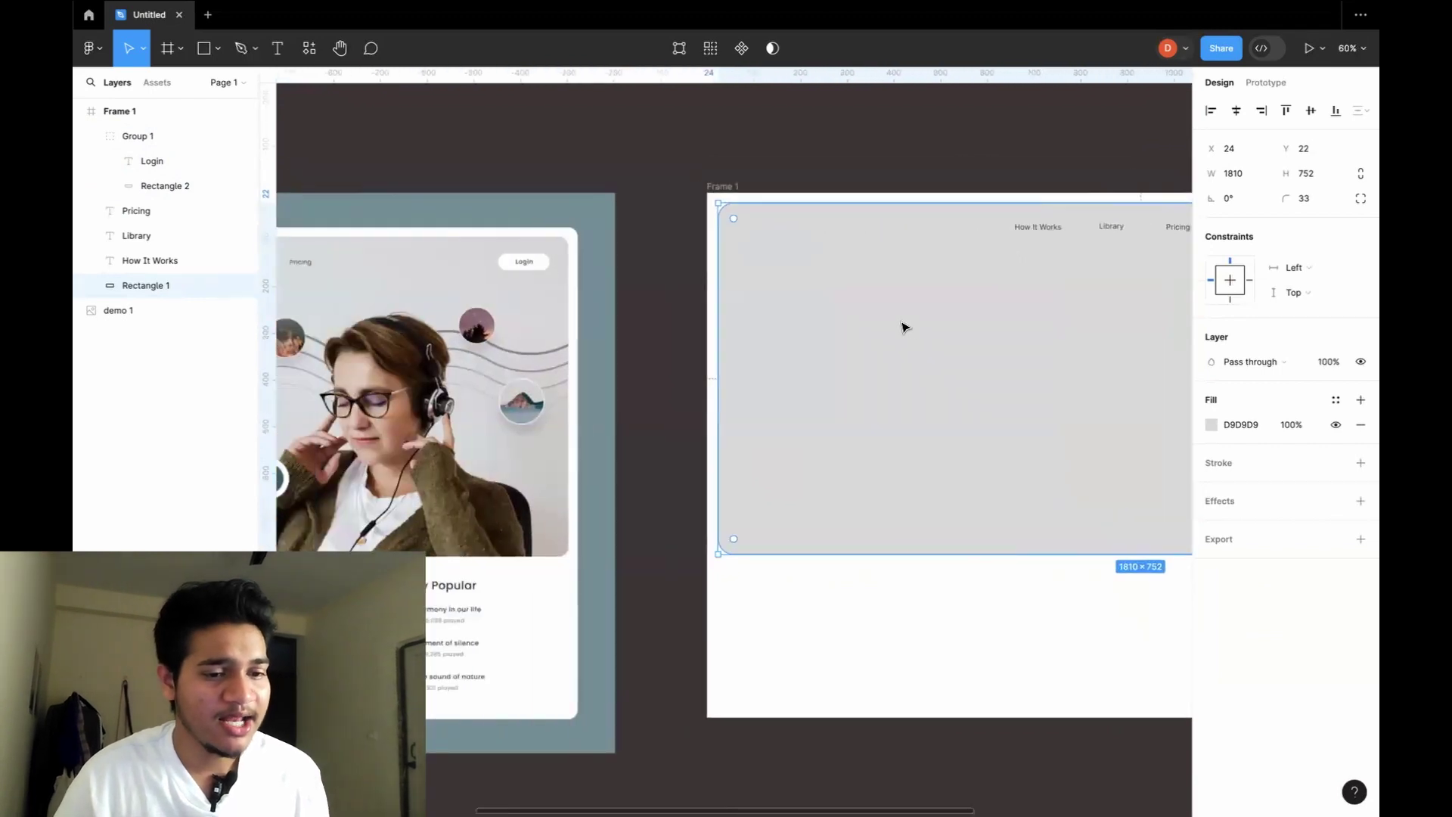
scroll(893, 325, "up", 5)
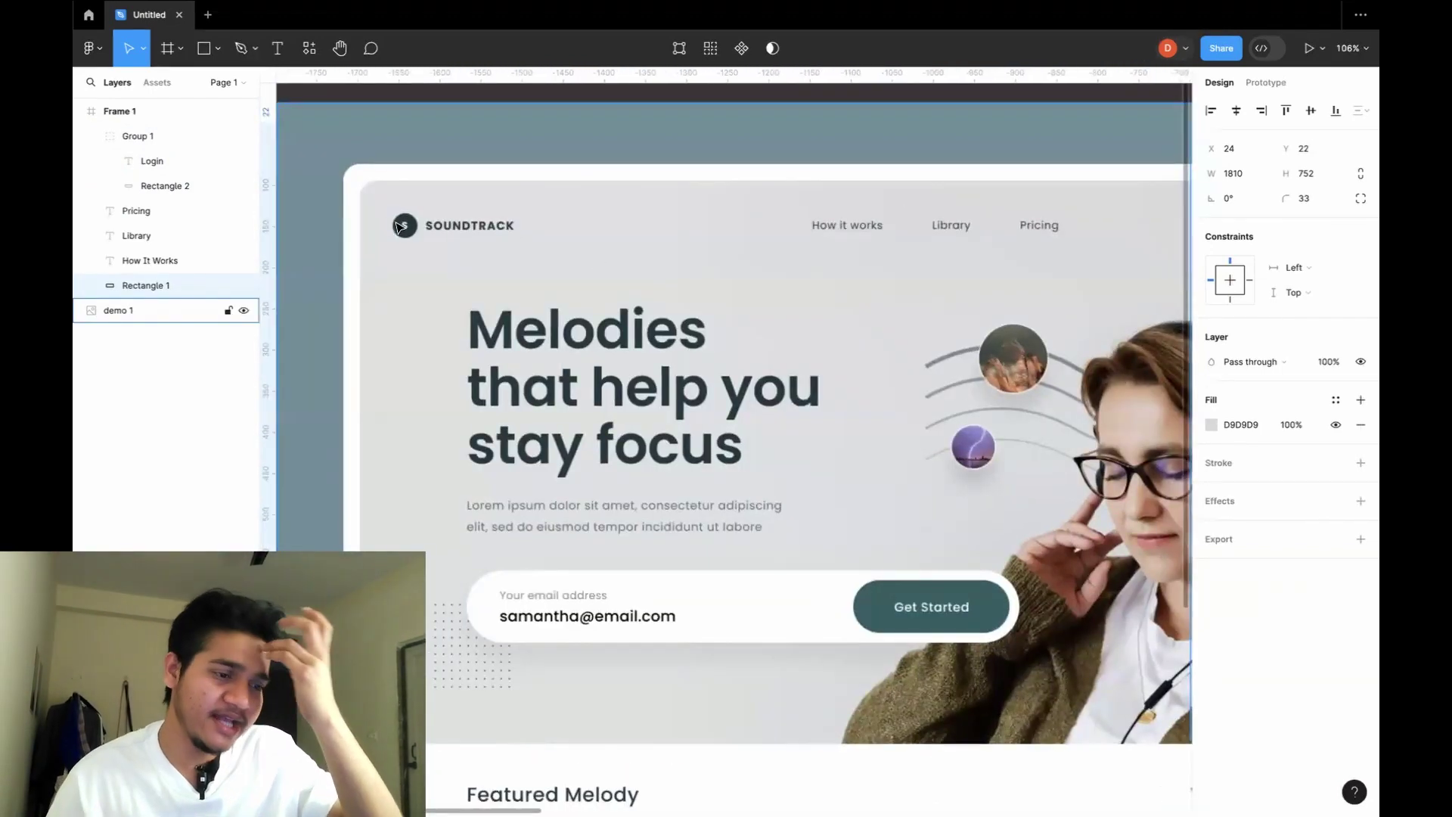
scroll(425, 234, "right", 5)
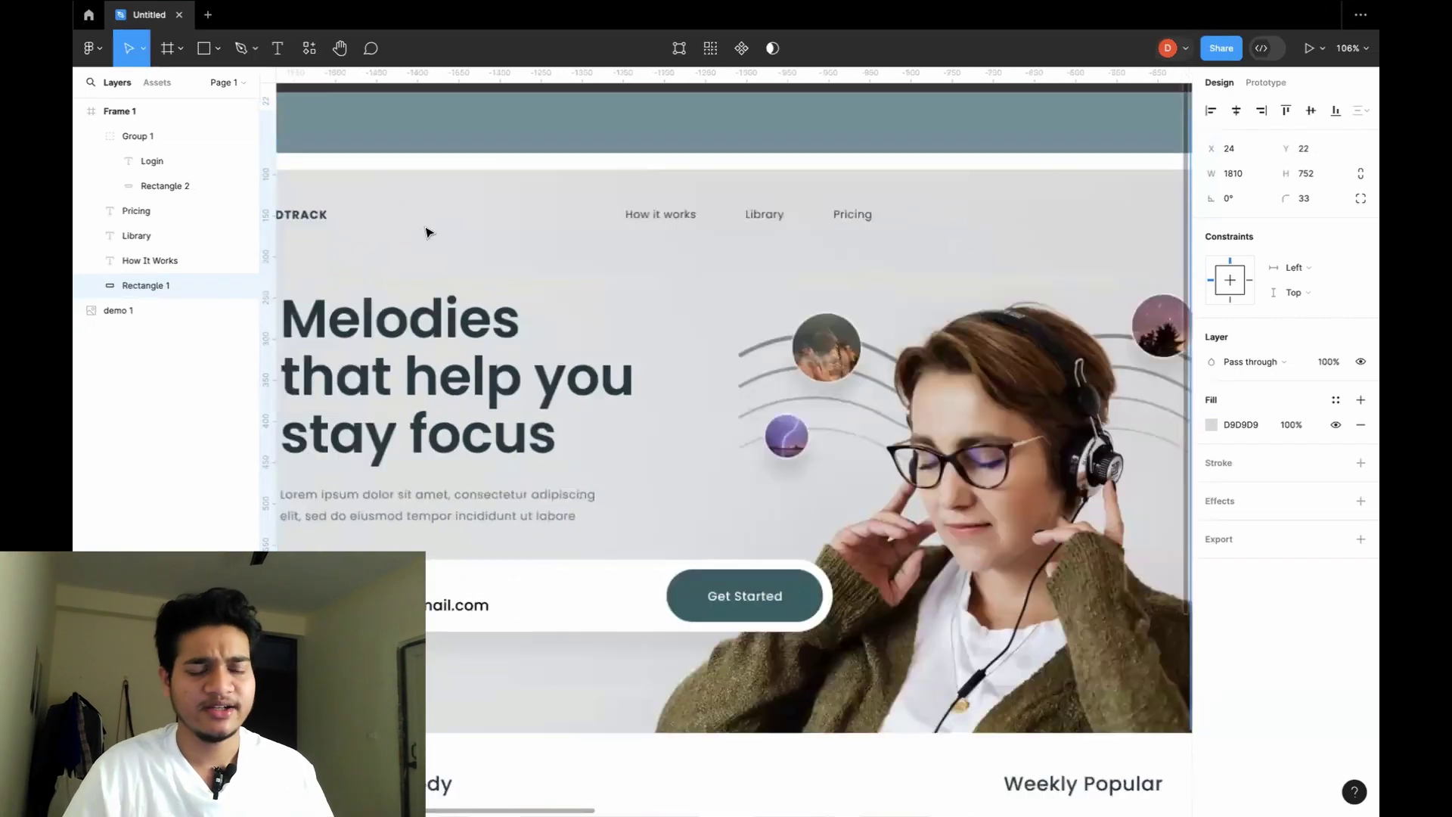
scroll(427, 236, "down", 5)
scroll(431, 238, "right", 10)
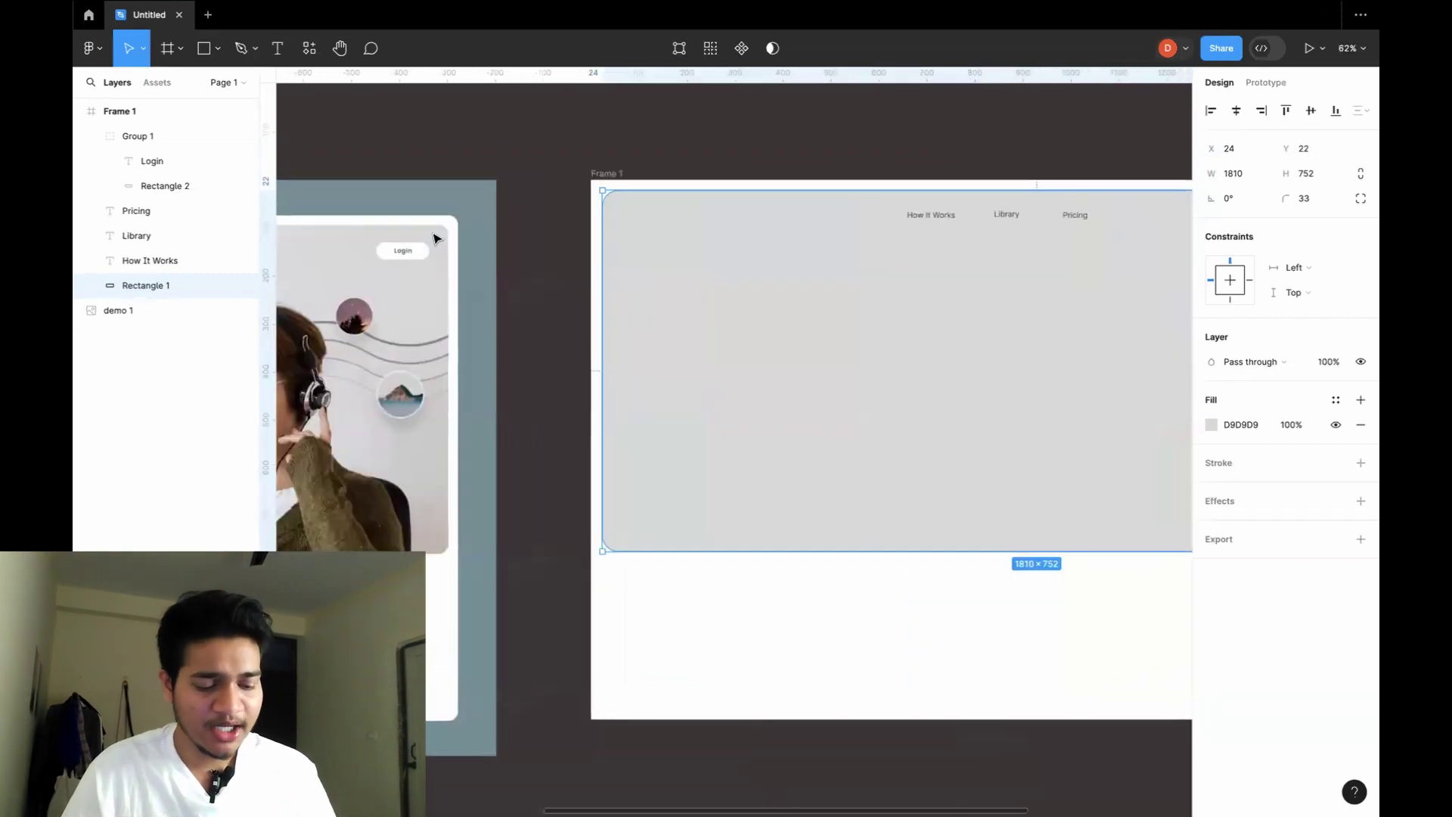
Draw a 71×75 circle at the card's top-left and fill it dark green 294422.
key("o")
left_click_drag(649, 210, 684, 245)
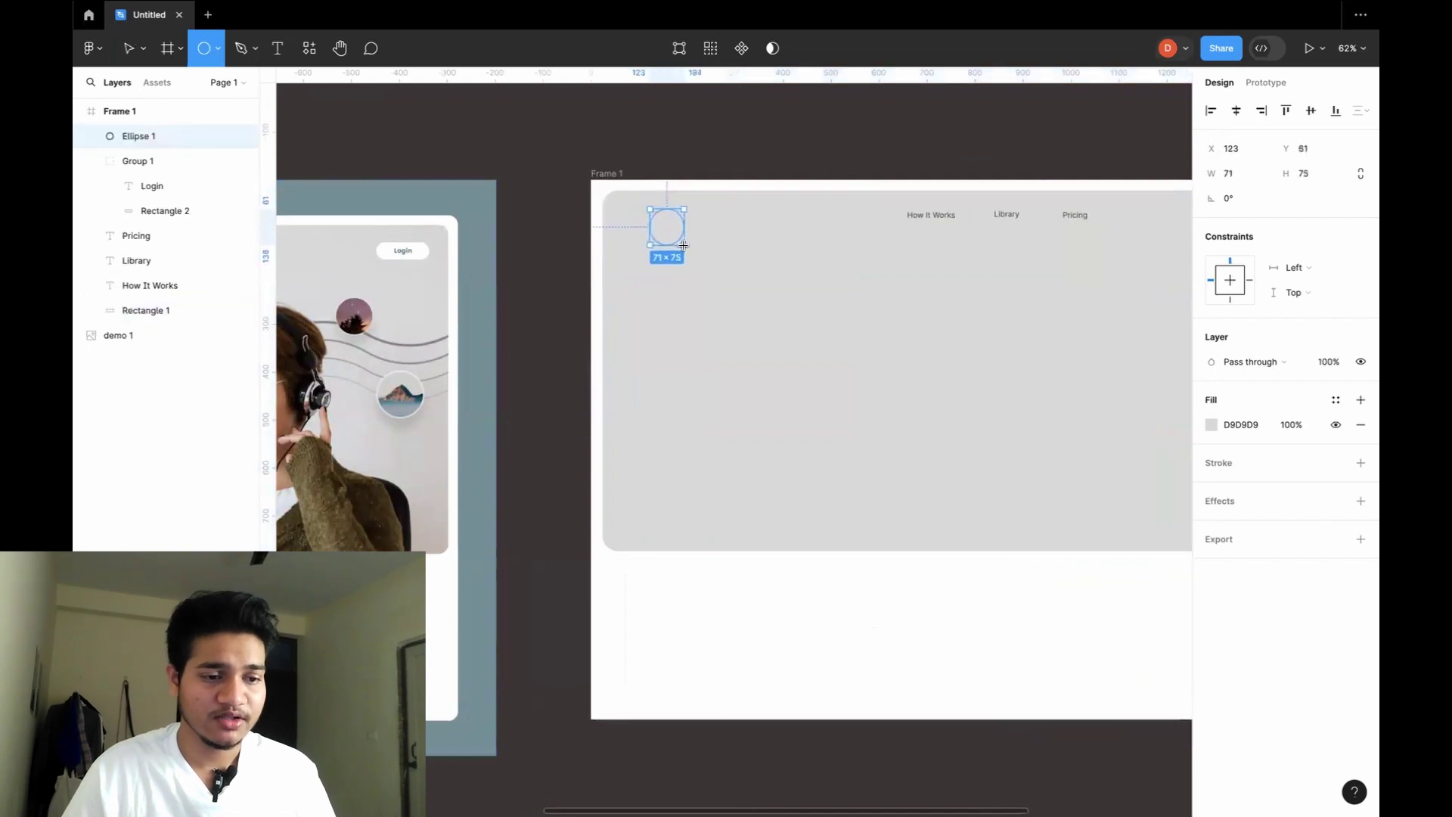
left_click(1211, 425)
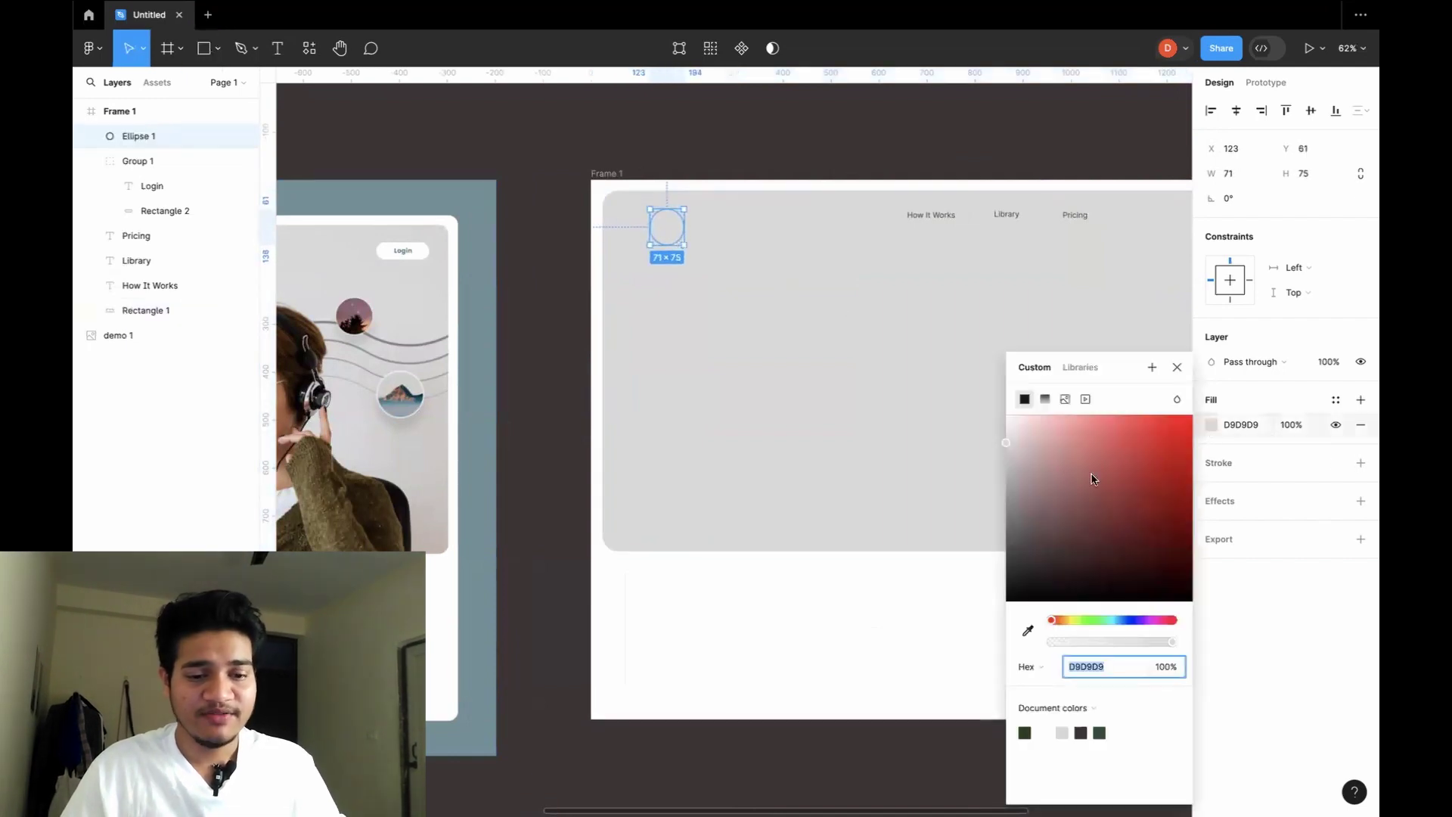
left_click_drag(1058, 621, 1086, 620)
left_click_drag(1011, 438, 1098, 556)
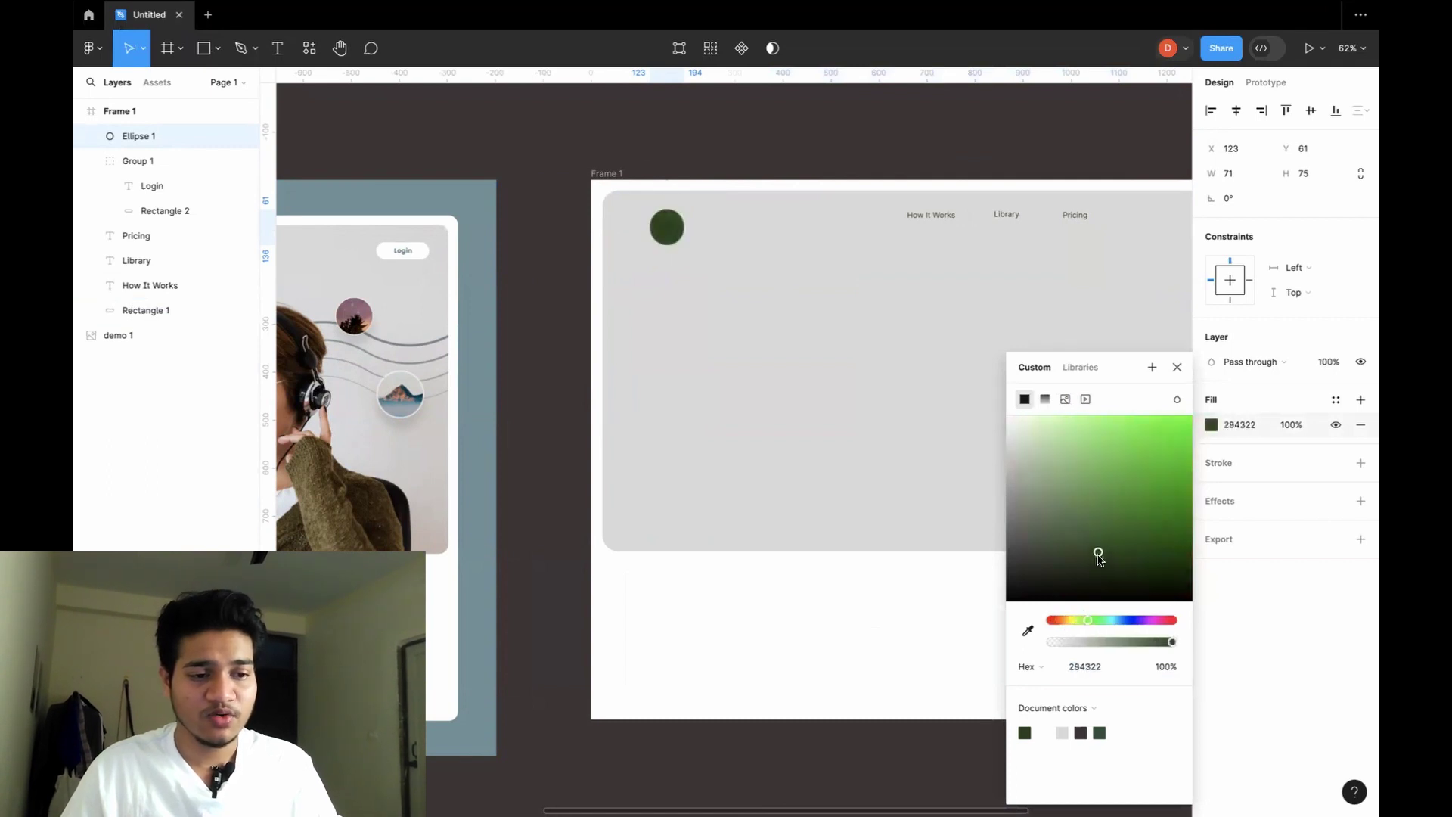
left_click(1177, 367)
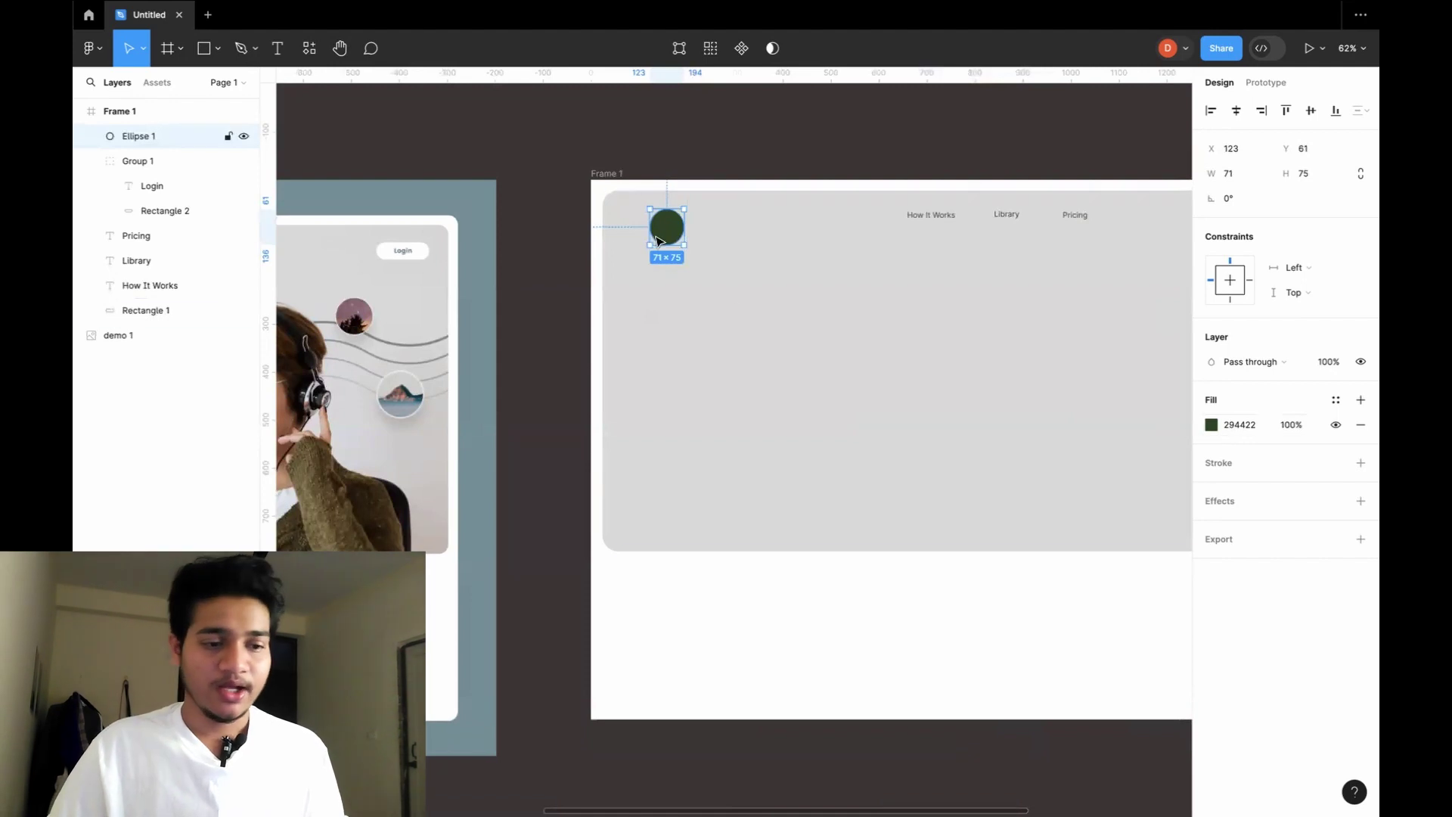
Add a white 'S' text on the green circle and set its font size to 36.
key("t")
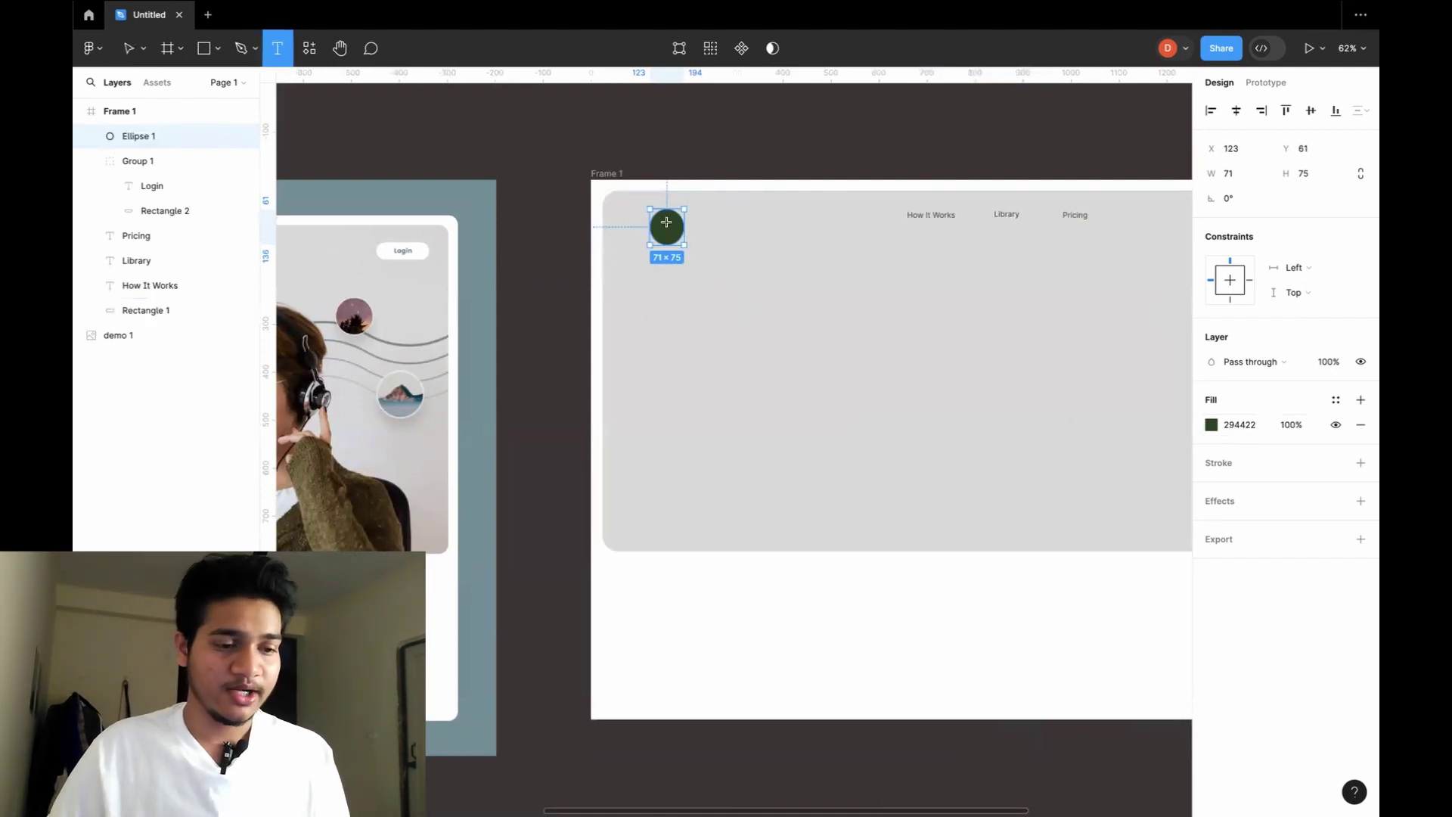
left_click(666, 221)
key("Escape")
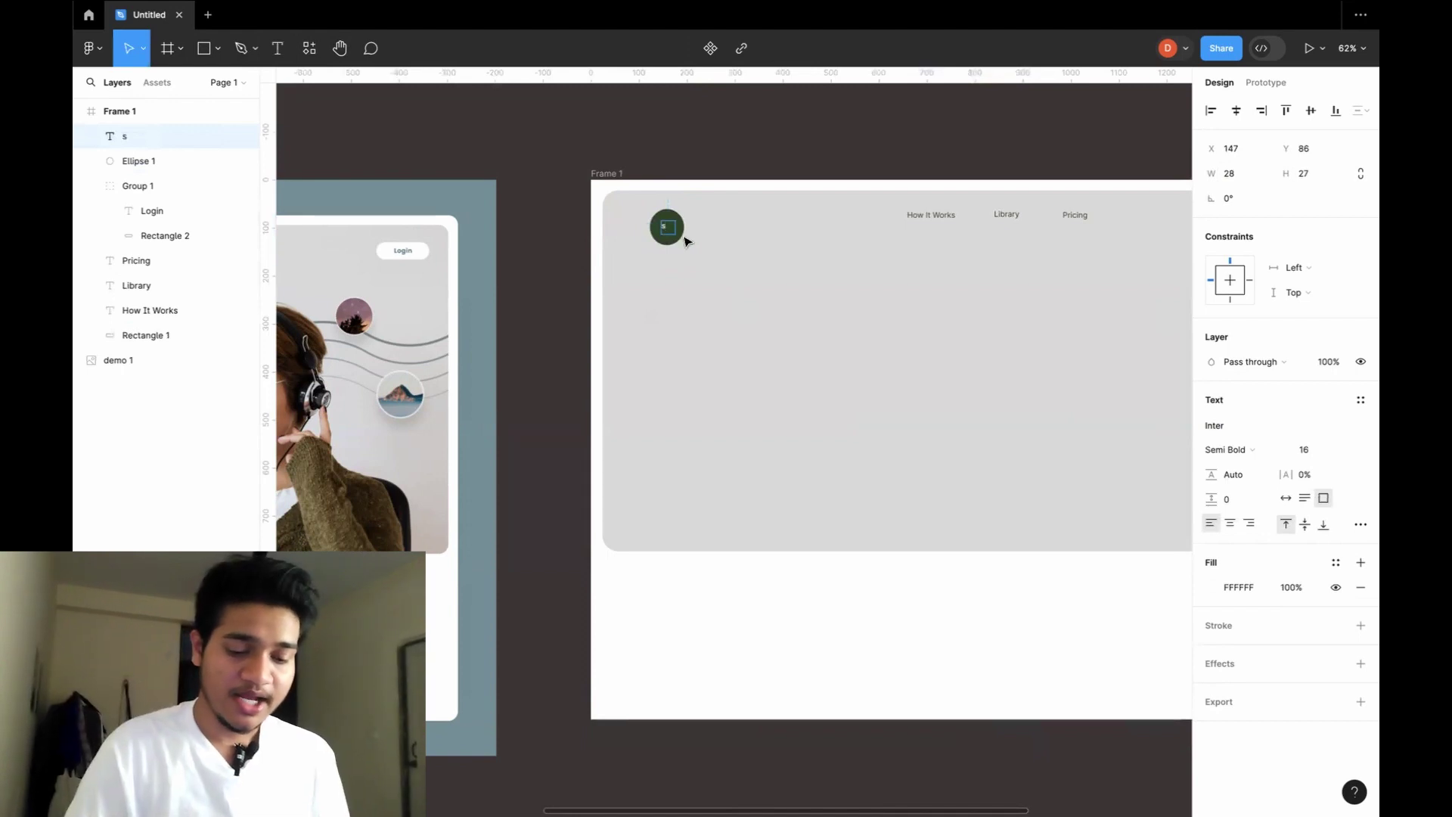
scroll(671, 229, "up", 10)
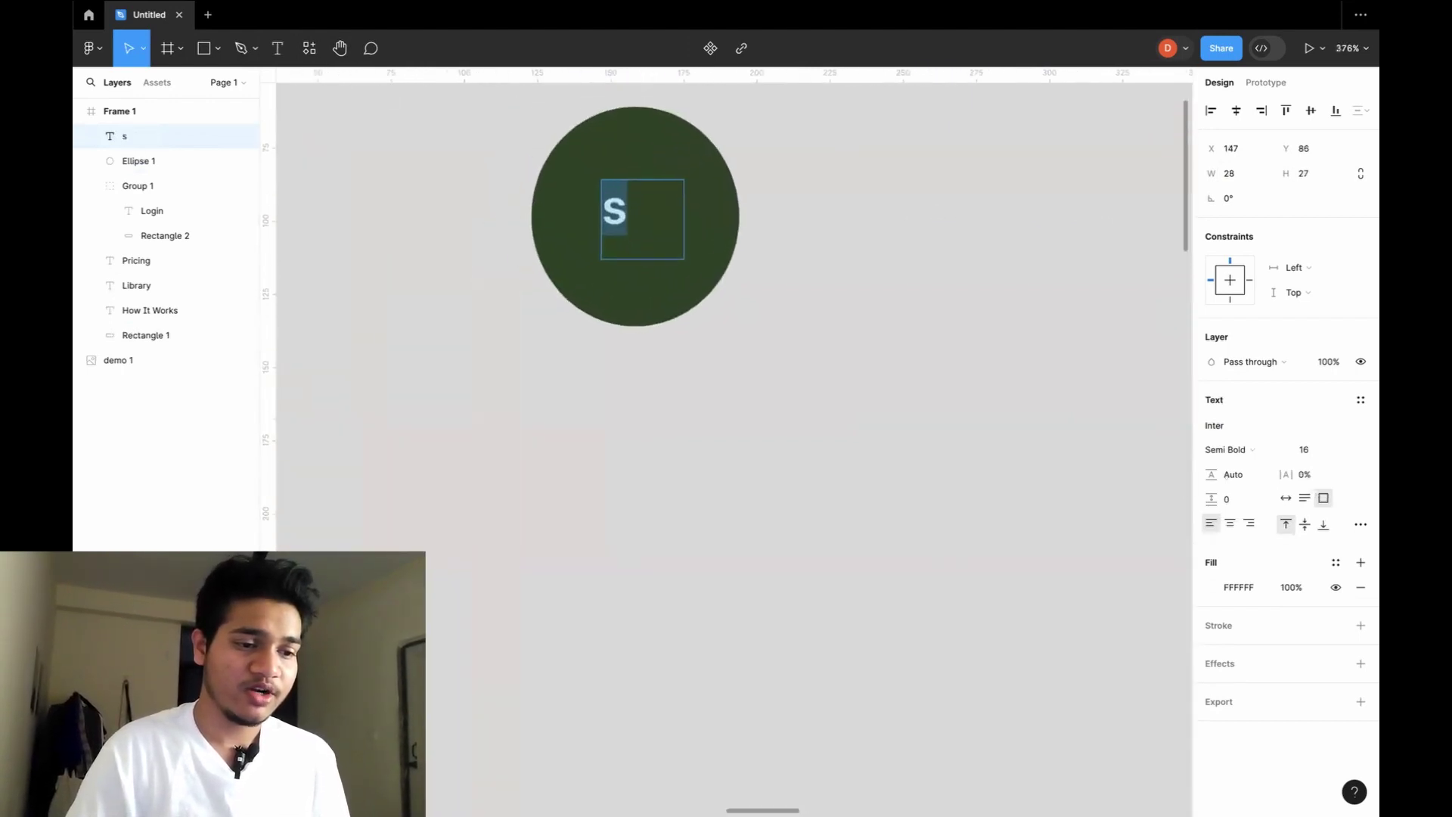
left_click(1345, 452)
left_click(1332, 469)
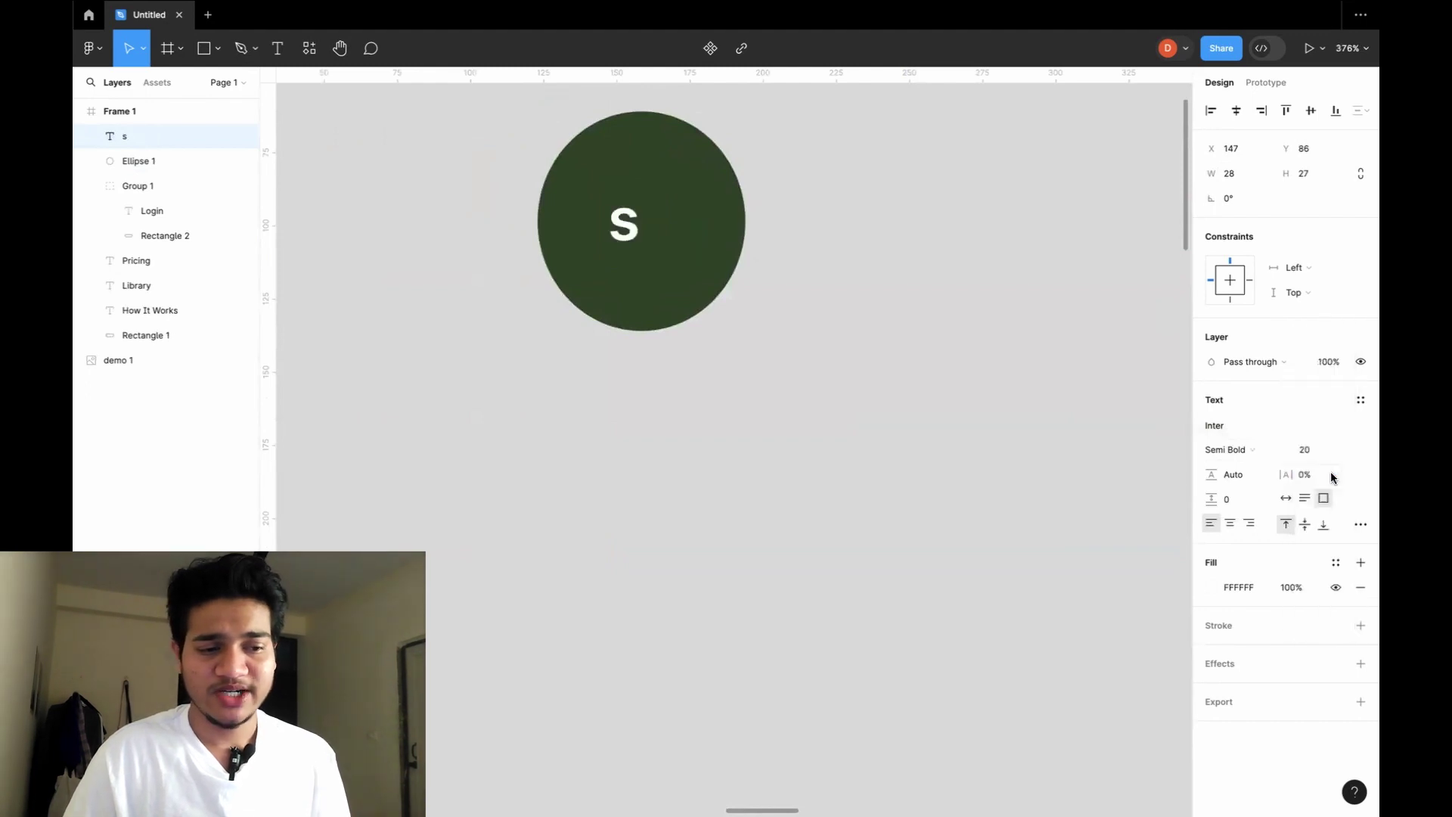
left_click(1339, 452)
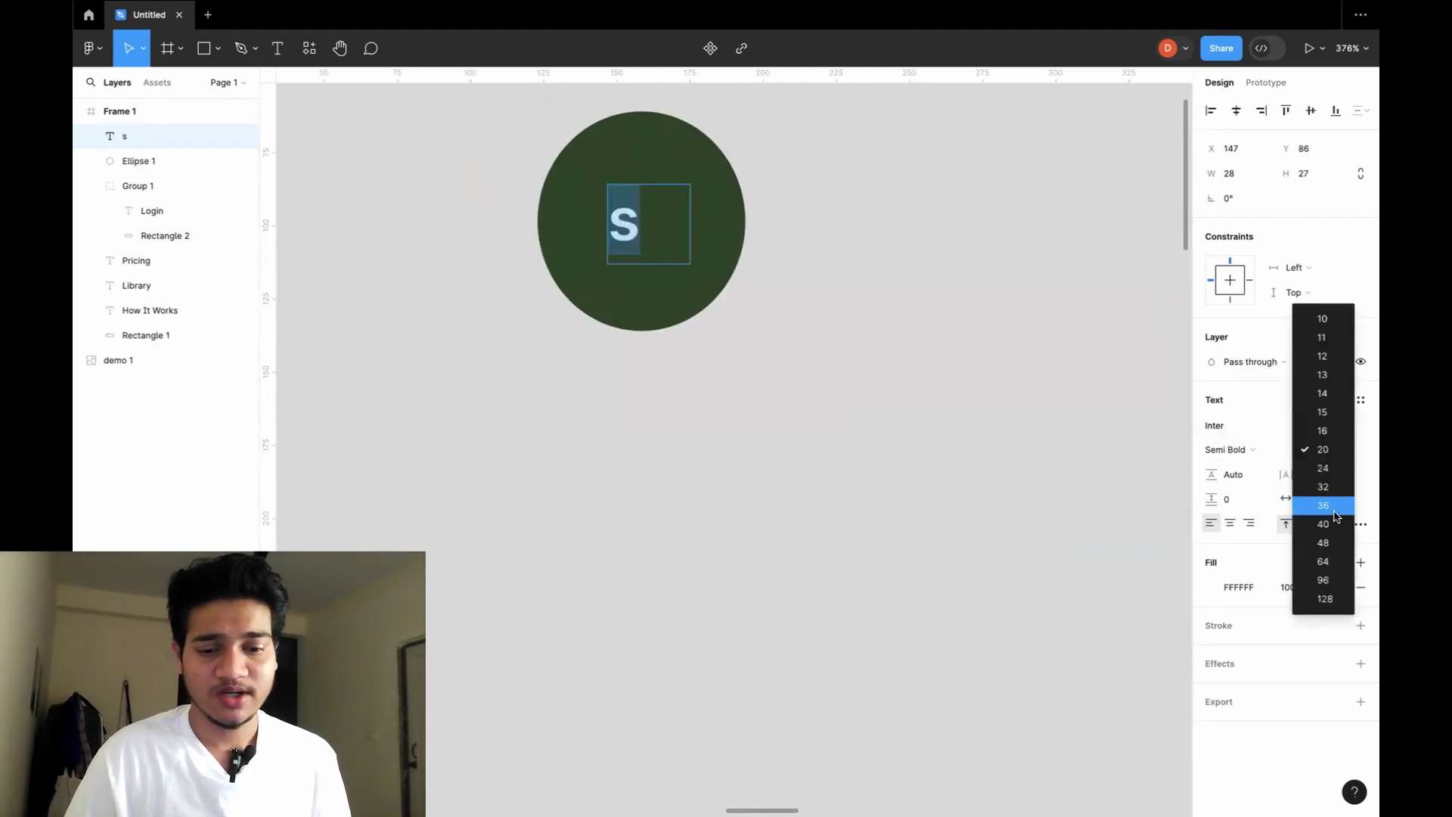
left_click(1335, 518)
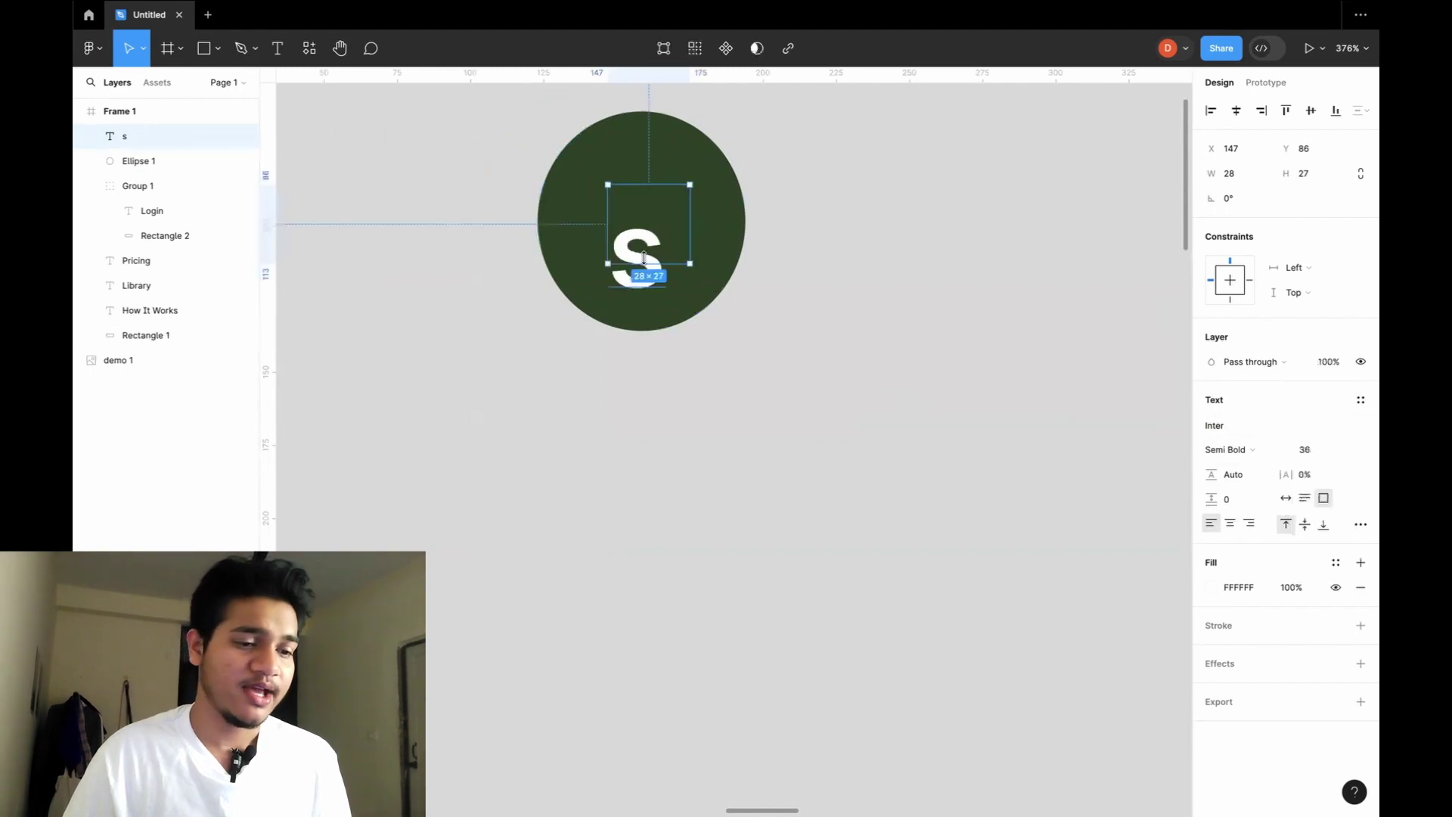
Adjust the S text box so it sits centred in the circle, undoing a stray move.
left_click_drag(661, 263, 661, 287)
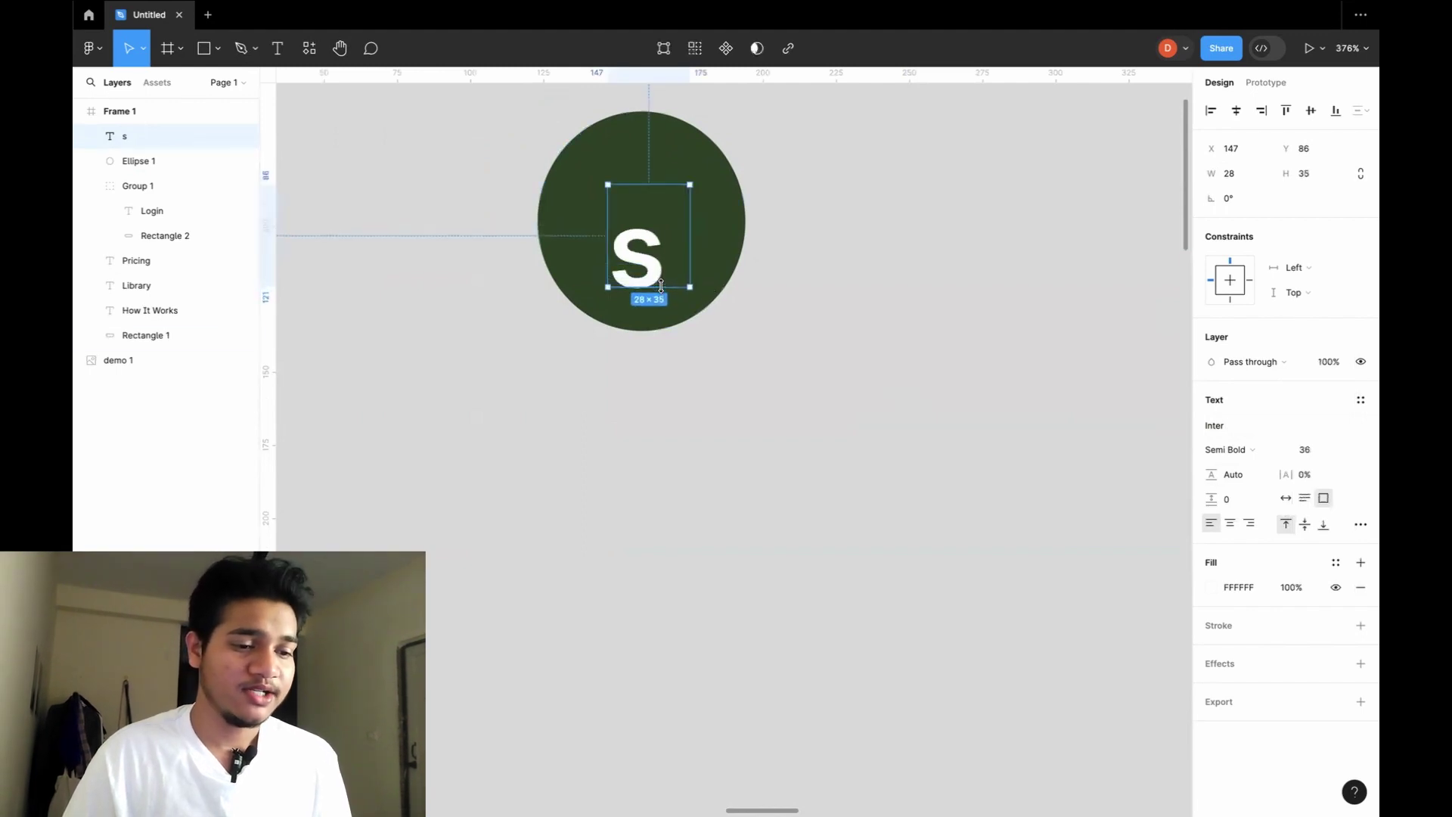
left_click_drag(663, 182, 670, 240)
key("ctrl+z")
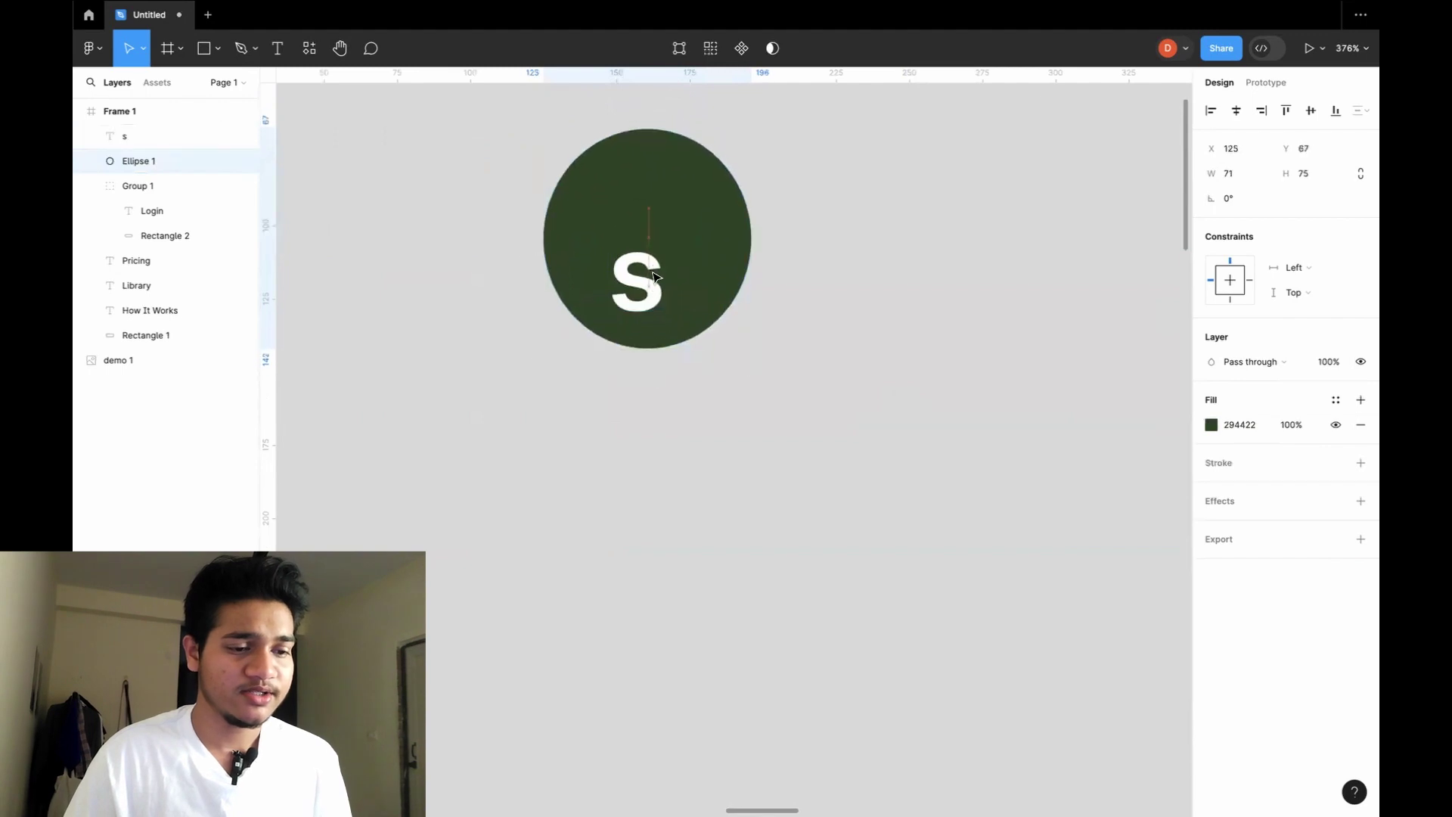
key("ctrl+z")
left_click(748, 247)
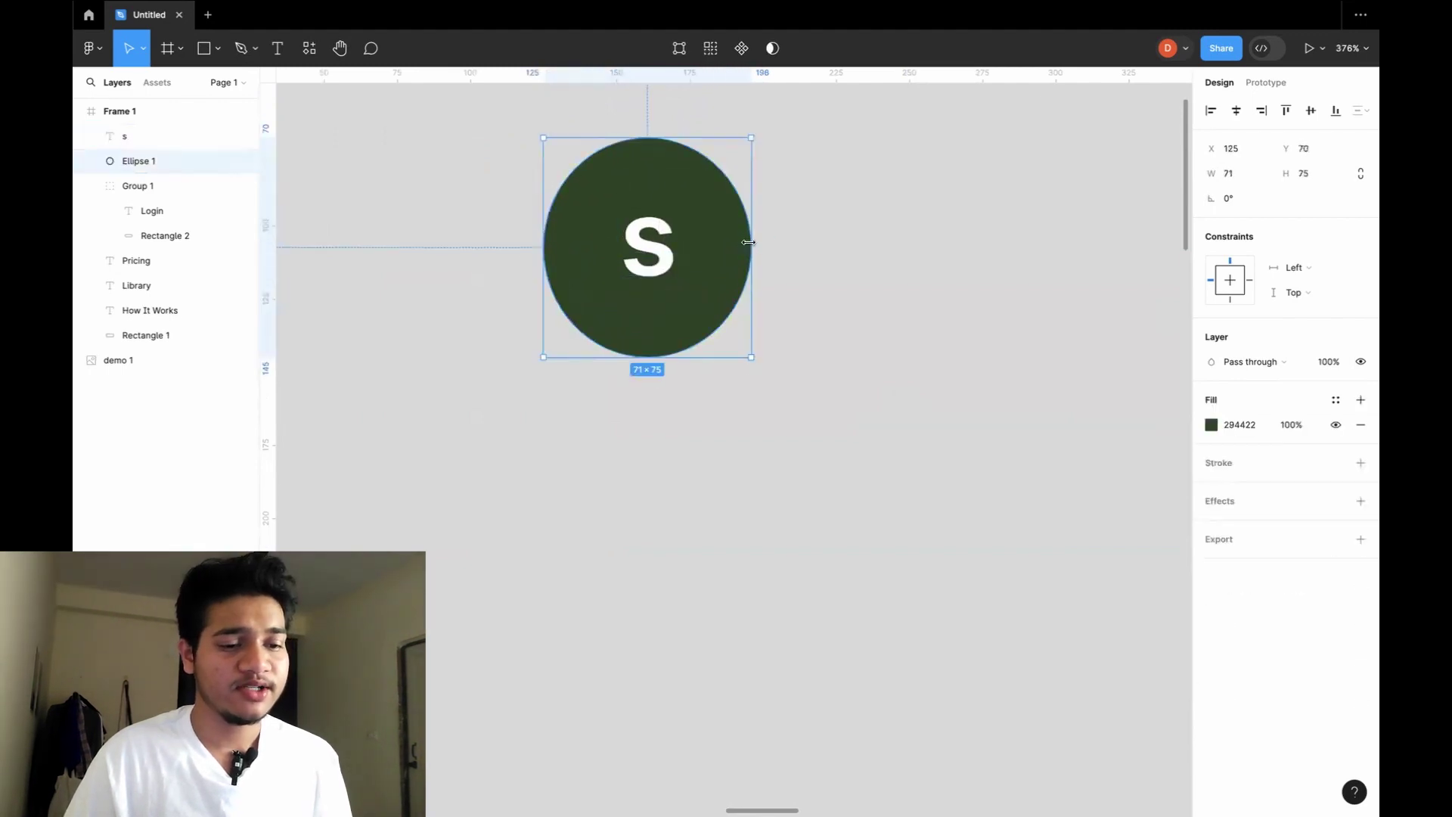
left_click(865, 270)
scroll(865, 269, "down", 10)
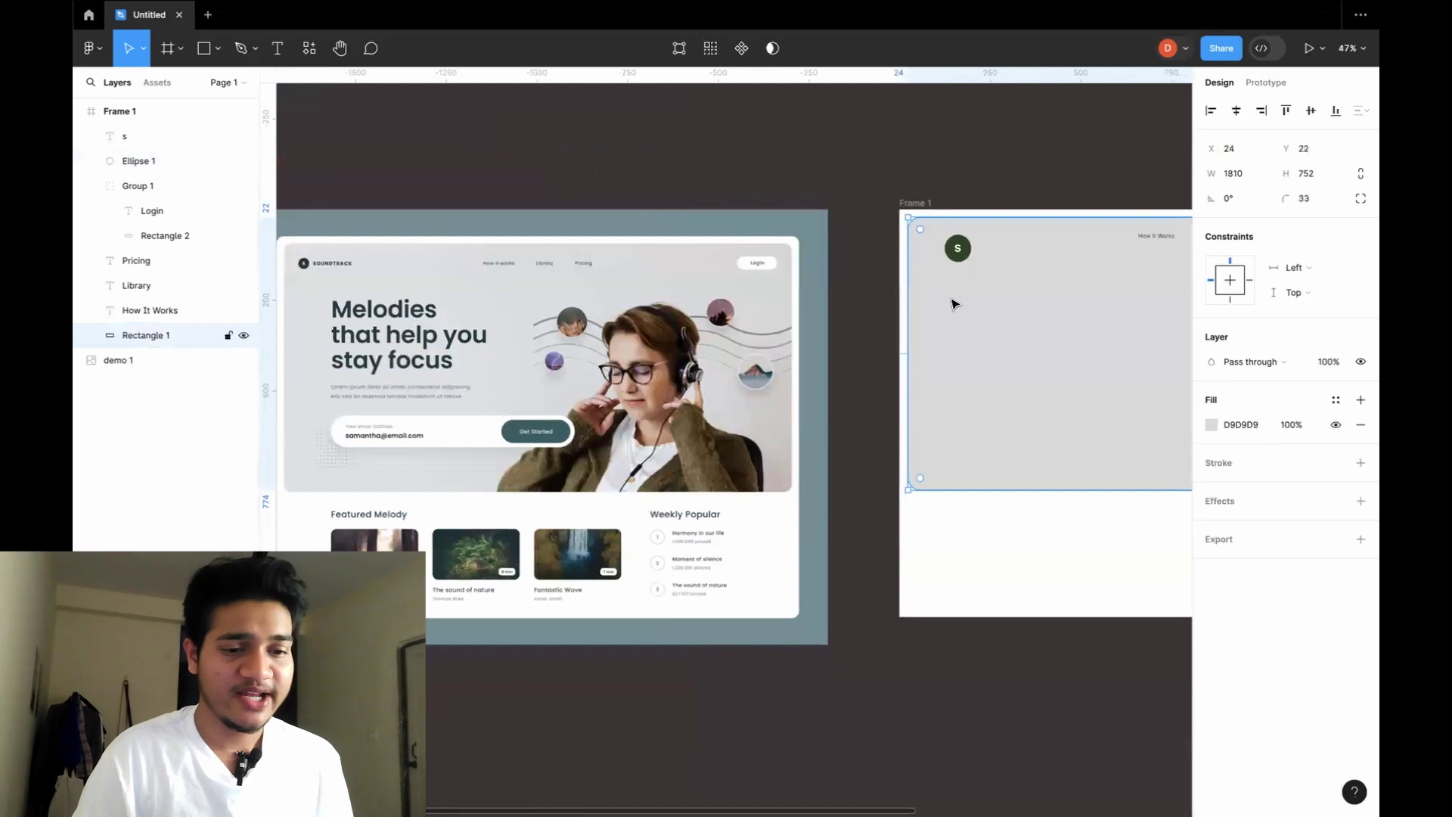
Group the S and Ellipse 1 into Group 2 and scale it down to 62×62.
scroll(951, 302, "right", 5)
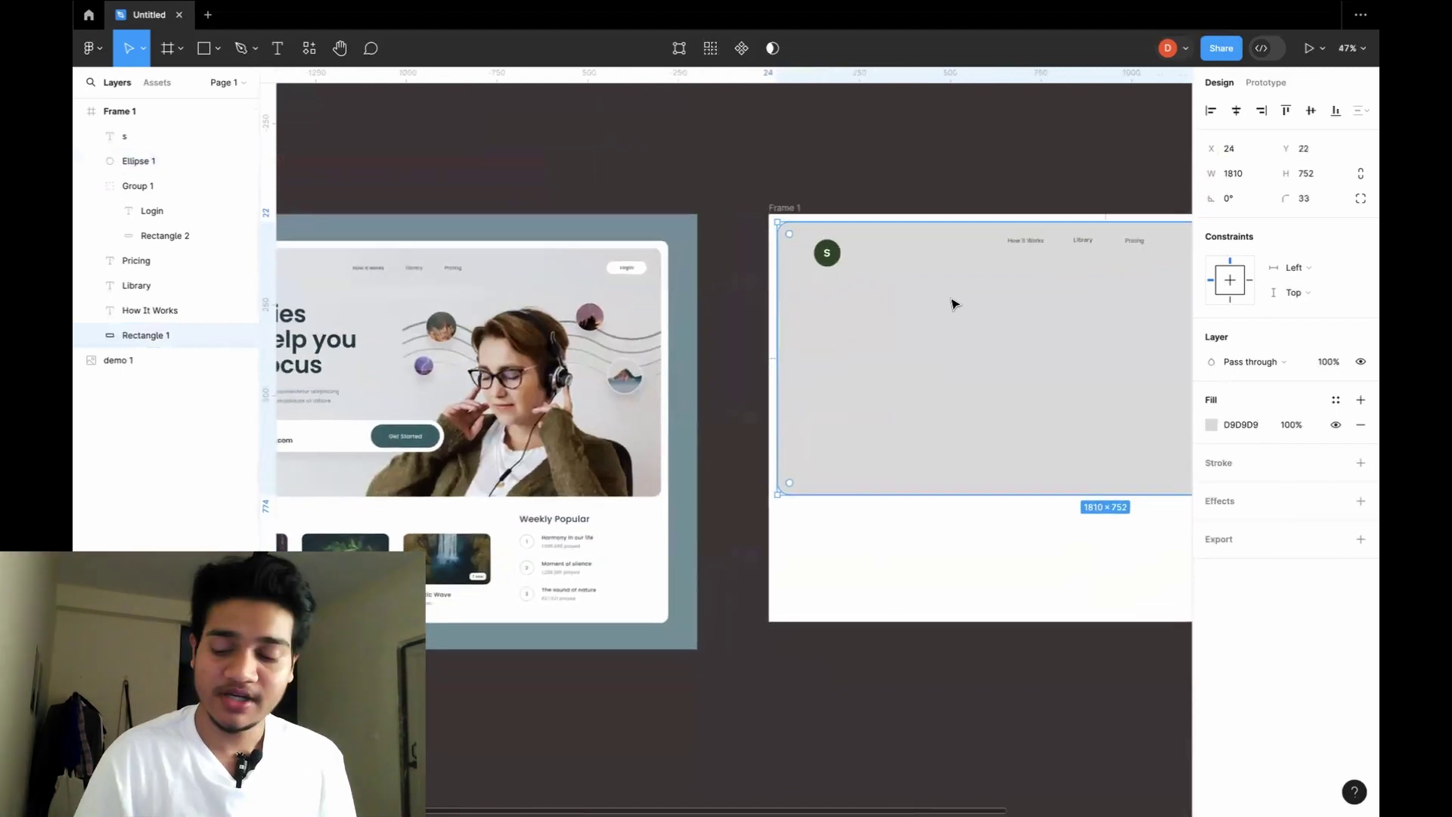
scroll(873, 238, "up", 5)
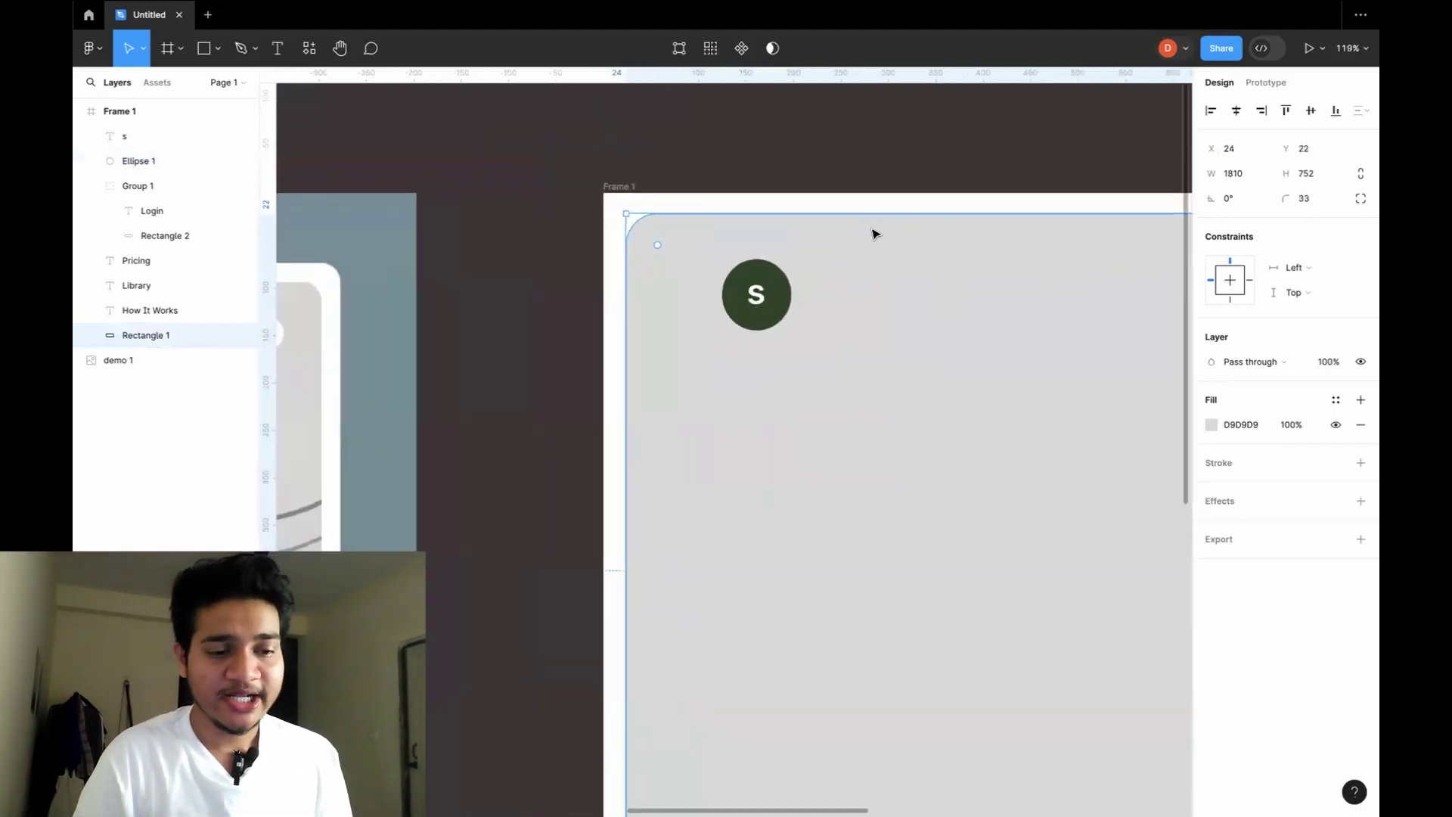
left_click_drag(908, 303, 890, 295)
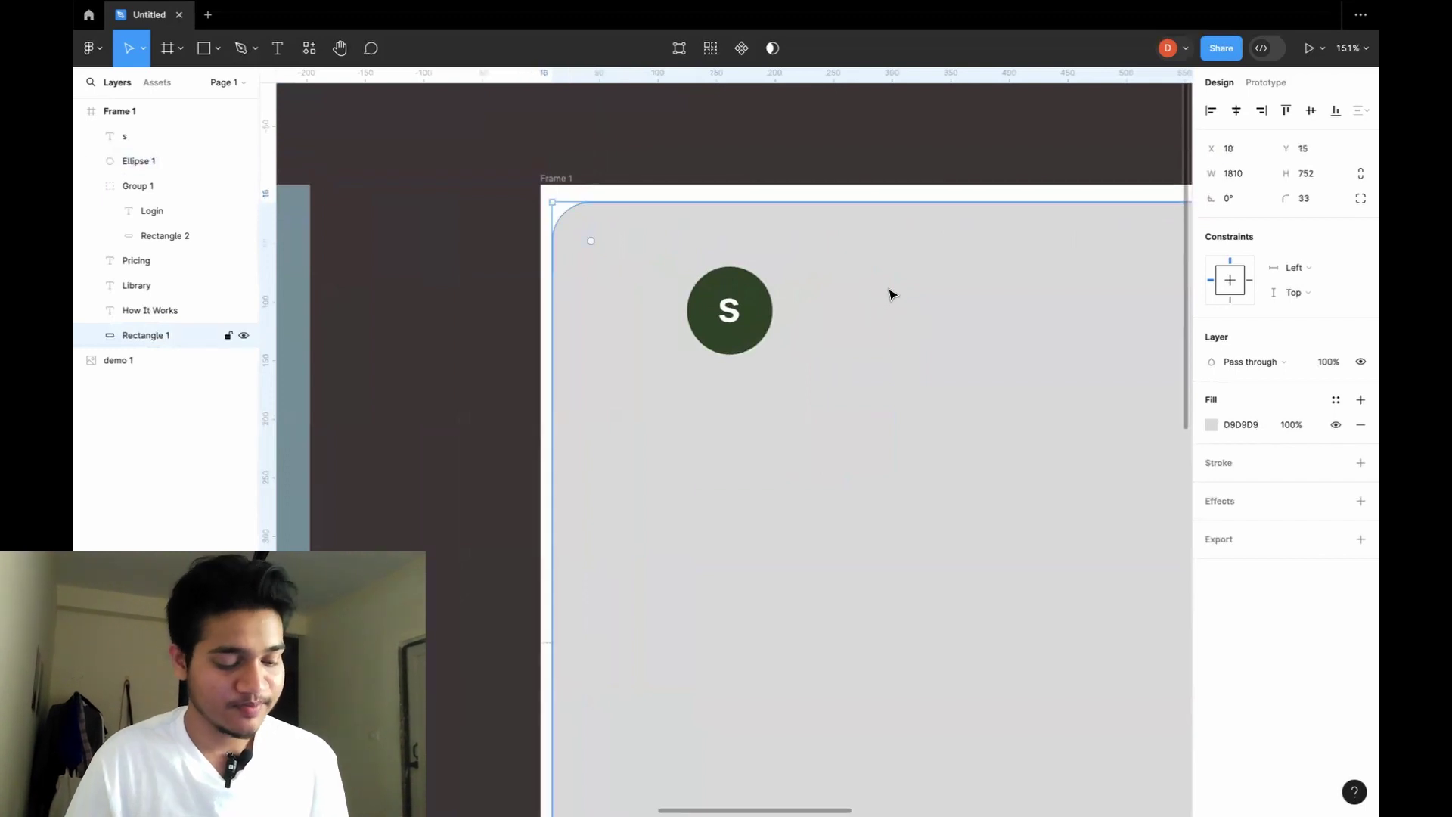
key("ctrl+z")
left_click(770, 308)
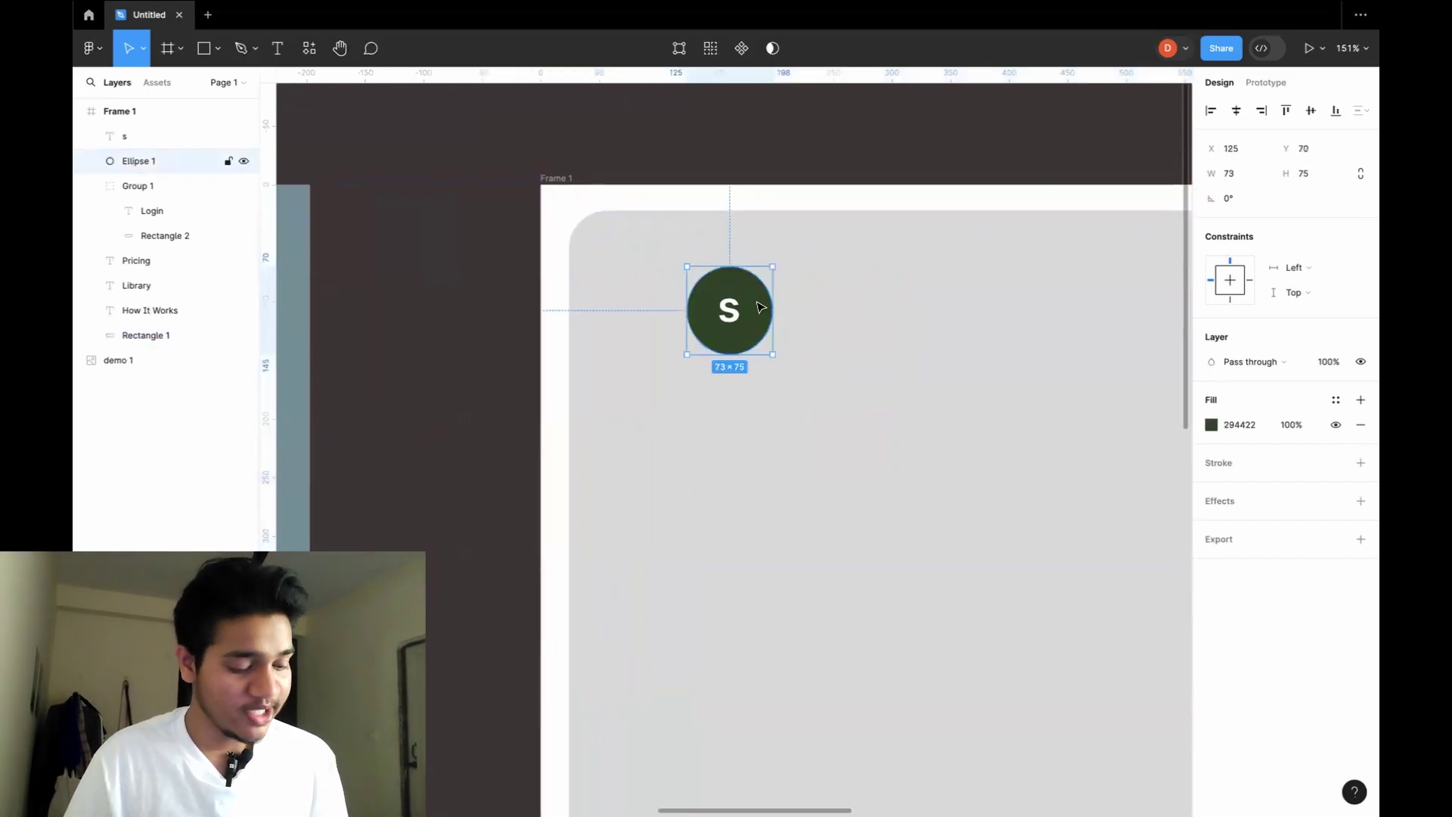
left_click(730, 314, "shift")
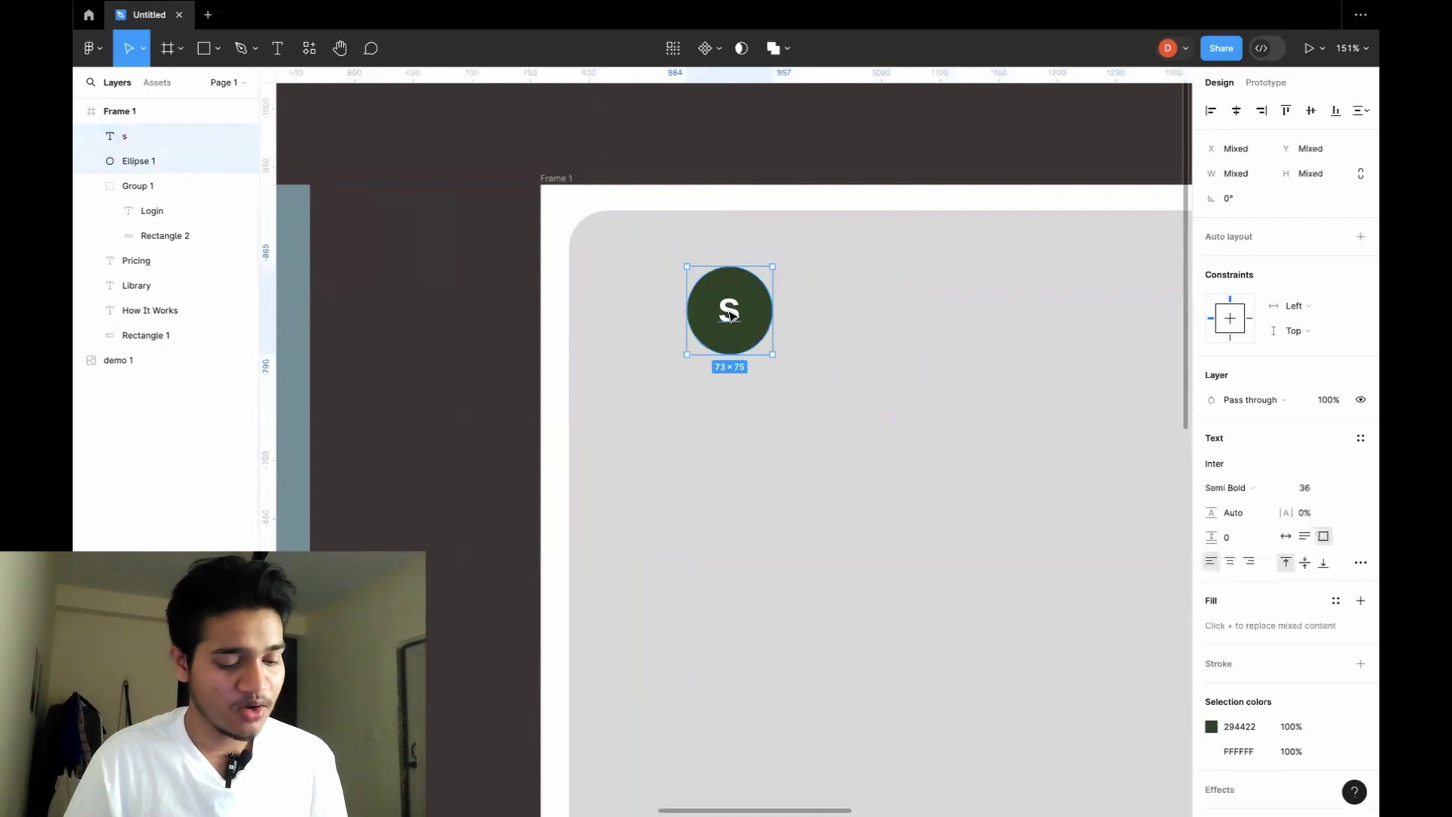
key("ctrl+g")
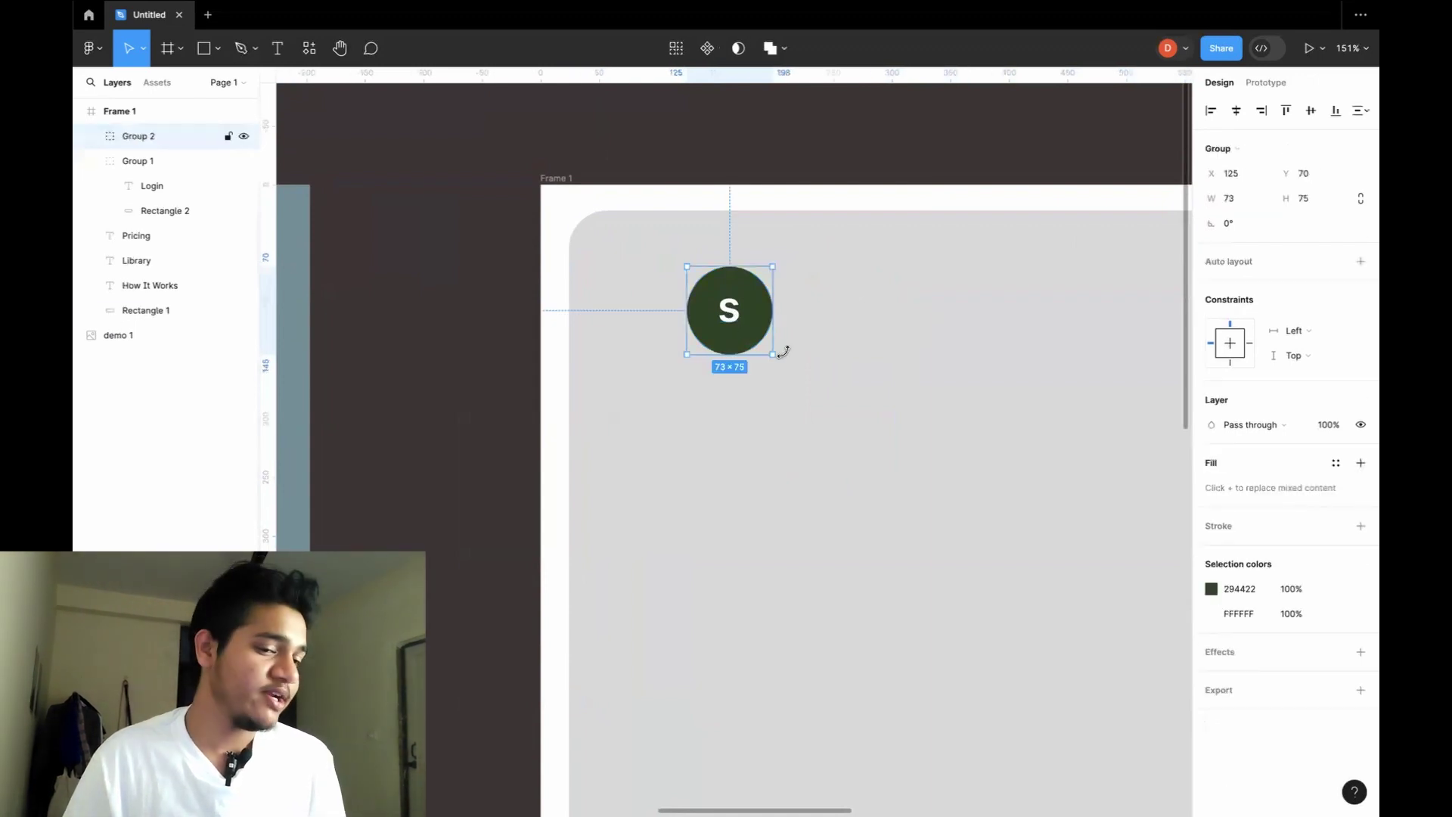
left_click_drag(771, 353, 756, 333)
scroll(724, 306, "down", 5)
left_click(793, 313)
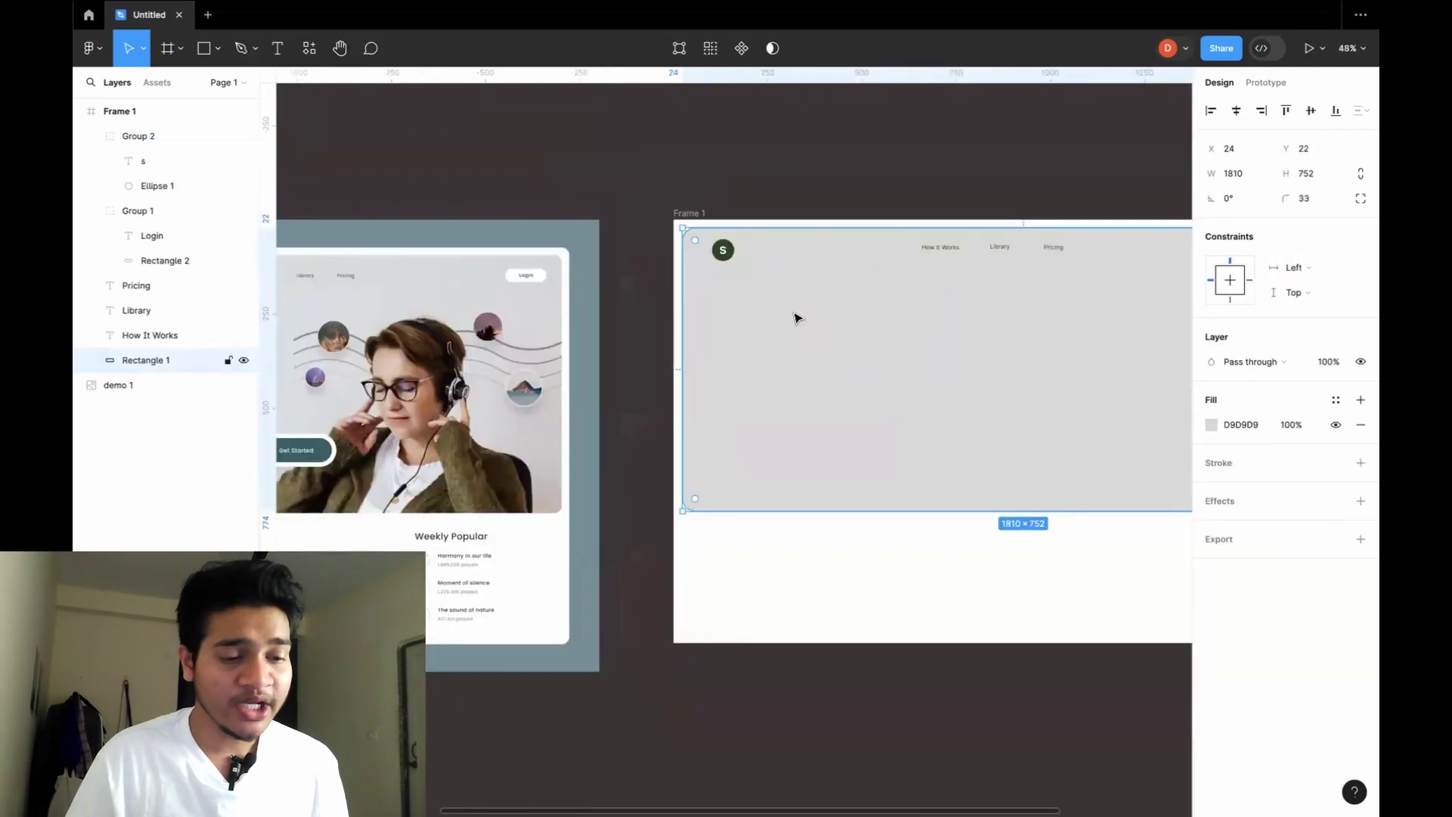
Add a 'SOUNDTRACK' text box right of the logo and trim its height to 34.
key("t")
left_click_drag(746, 246, 779, 255)
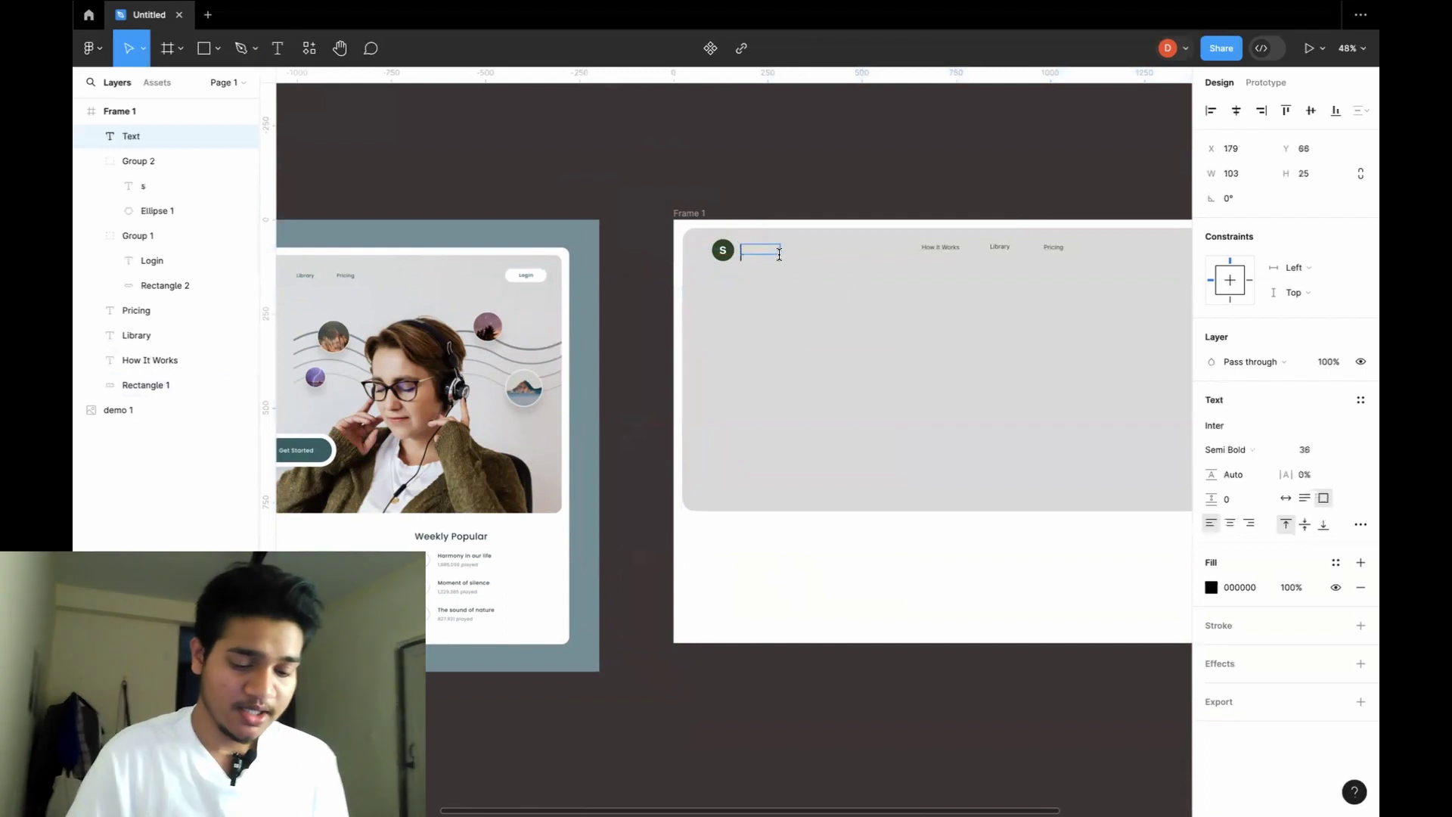
type("SOUNDTRACK")
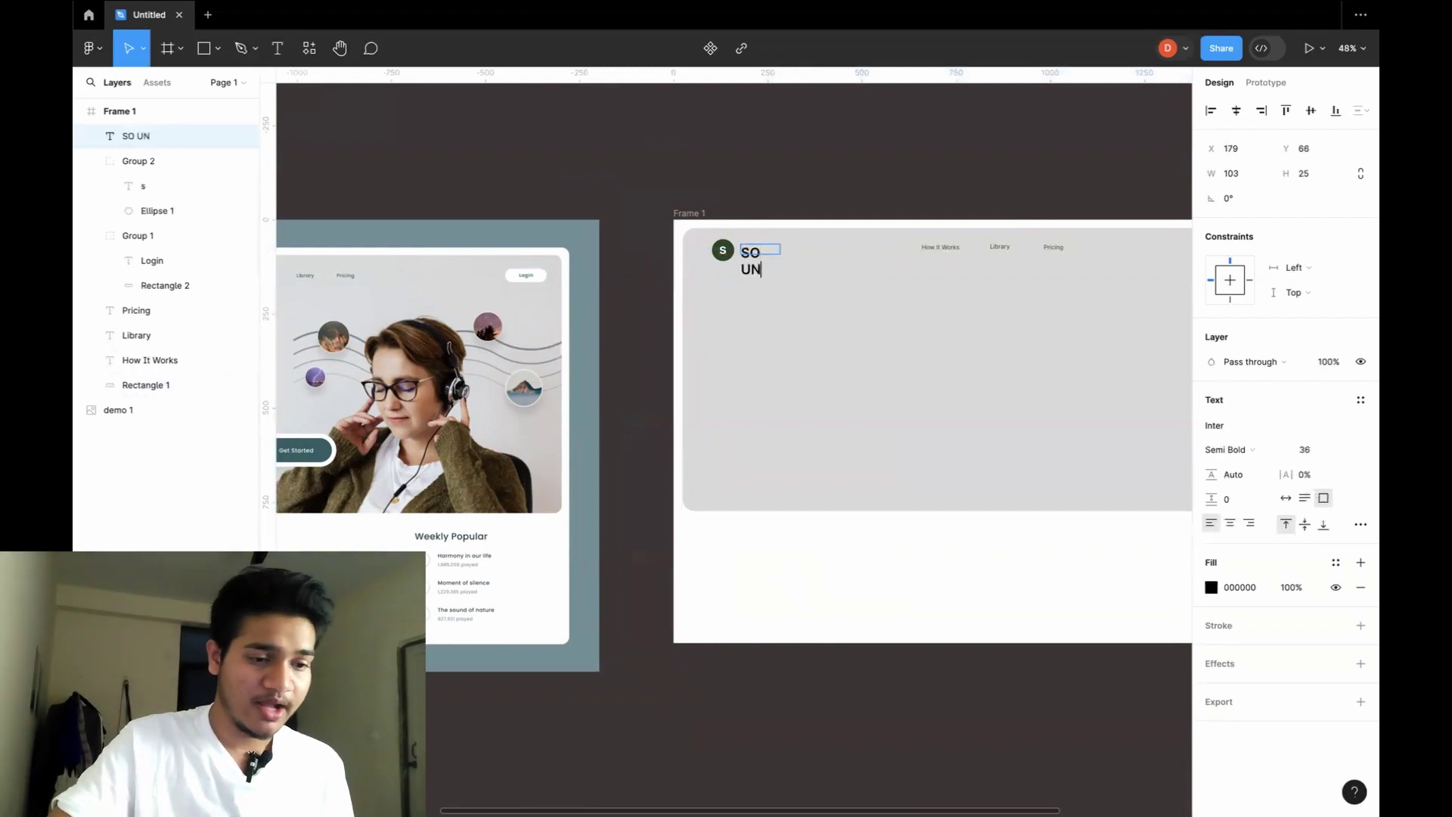
scroll(816, 243, "up", 5)
left_click_drag(843, 364, 842, 299)
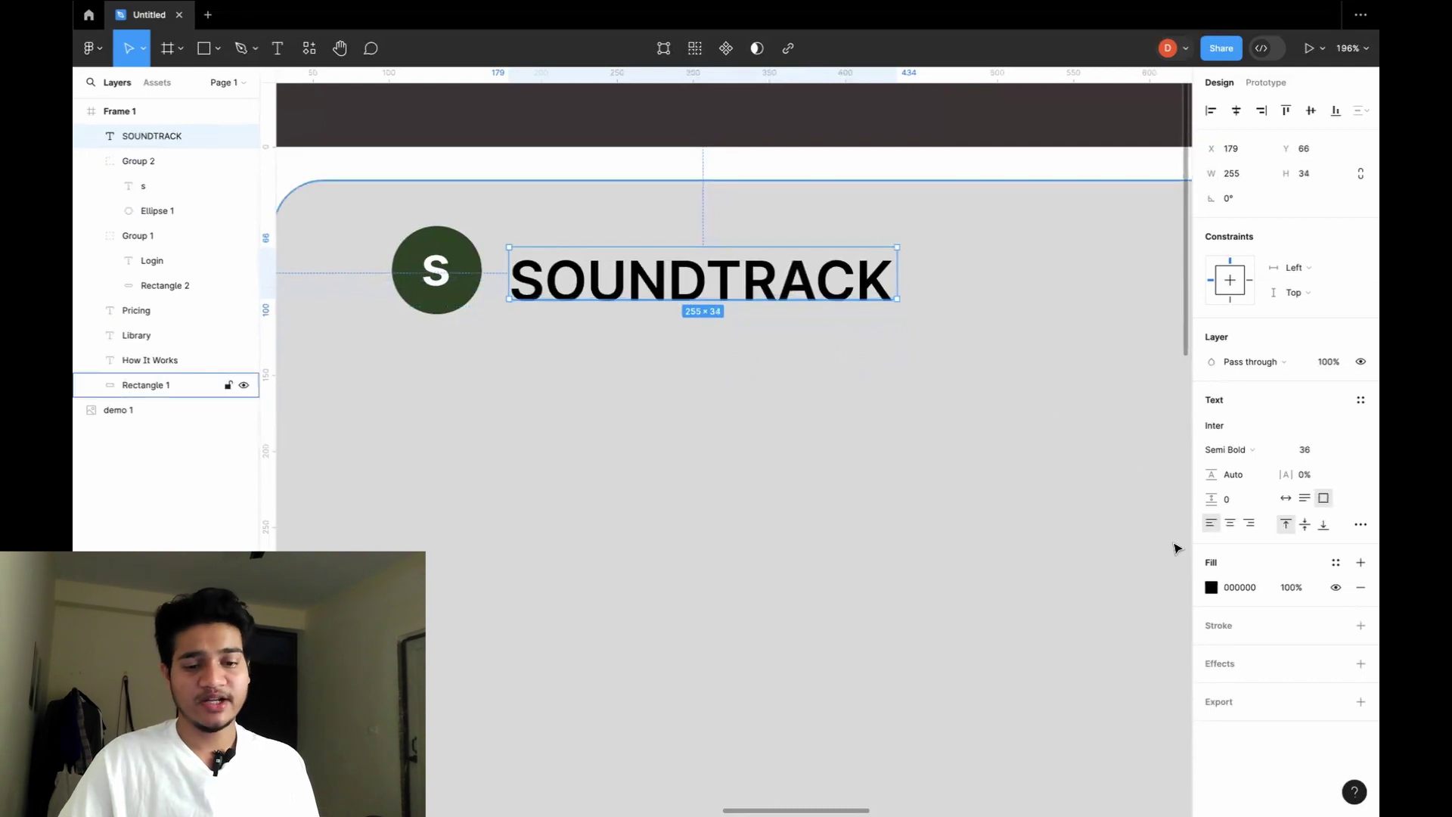
Fill the wordmark with the circle's dark green 294422 using the eyedropper.
left_click(1211, 587)
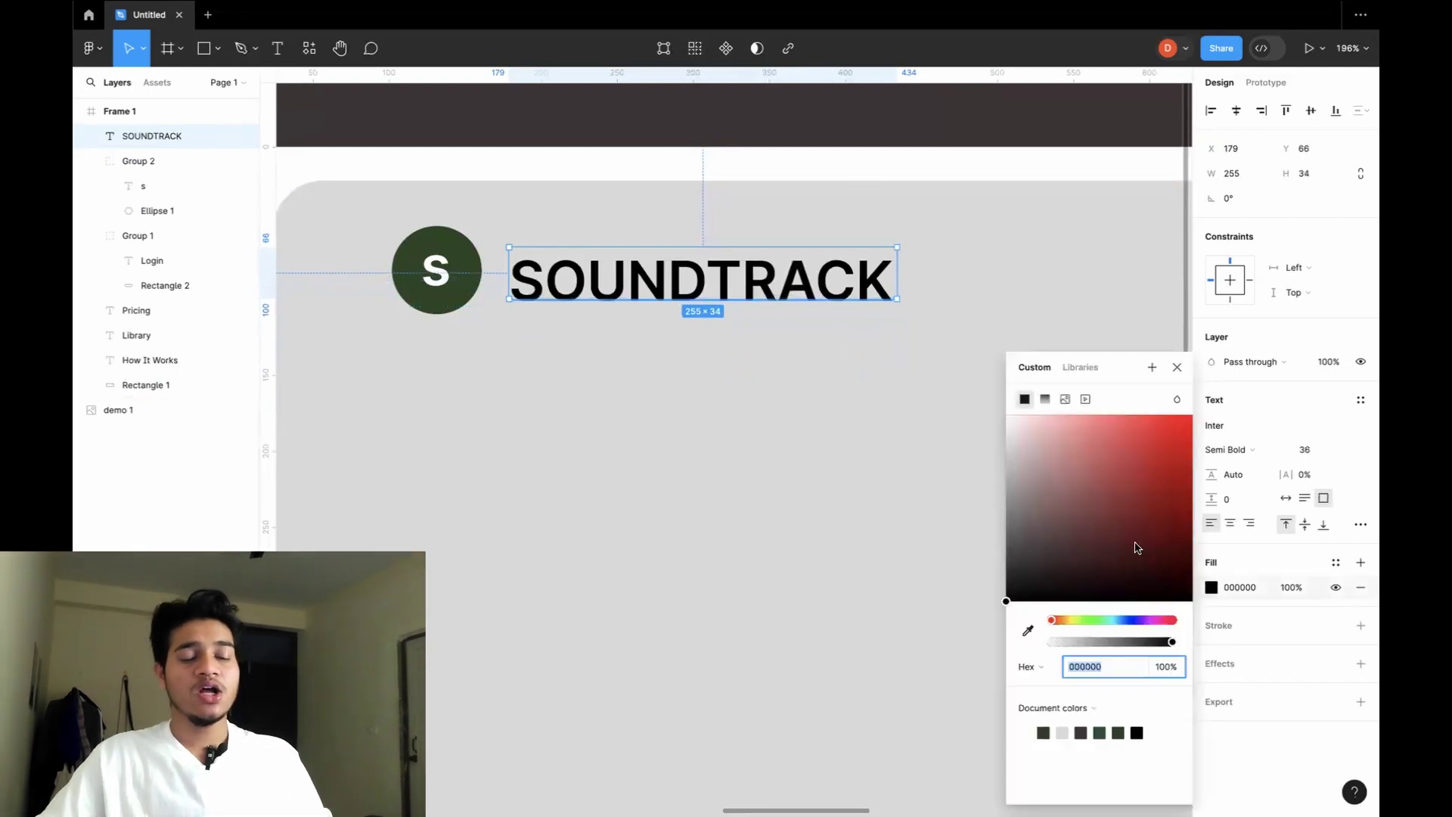
left_click(1029, 631)
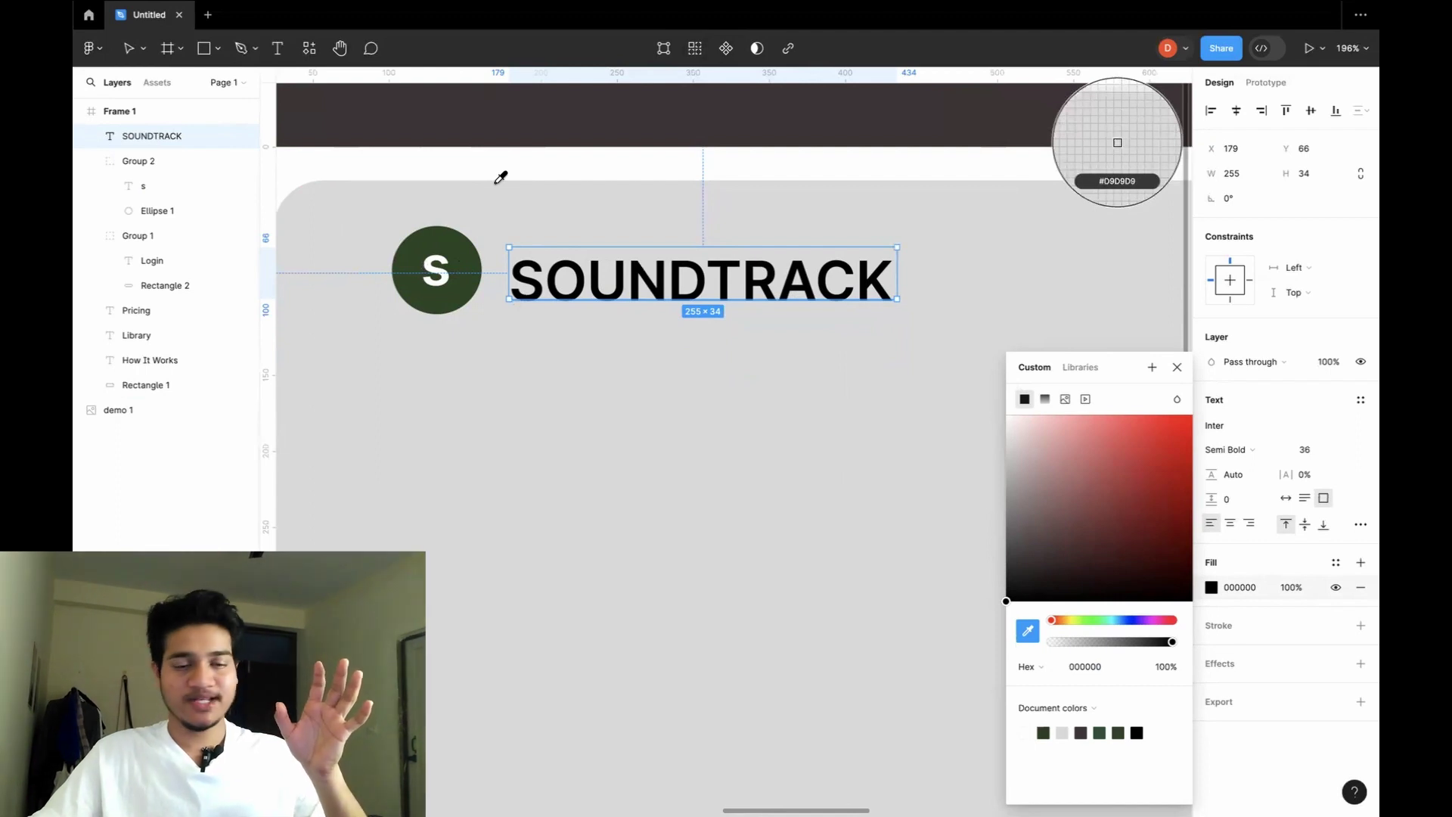
left_click(467, 248)
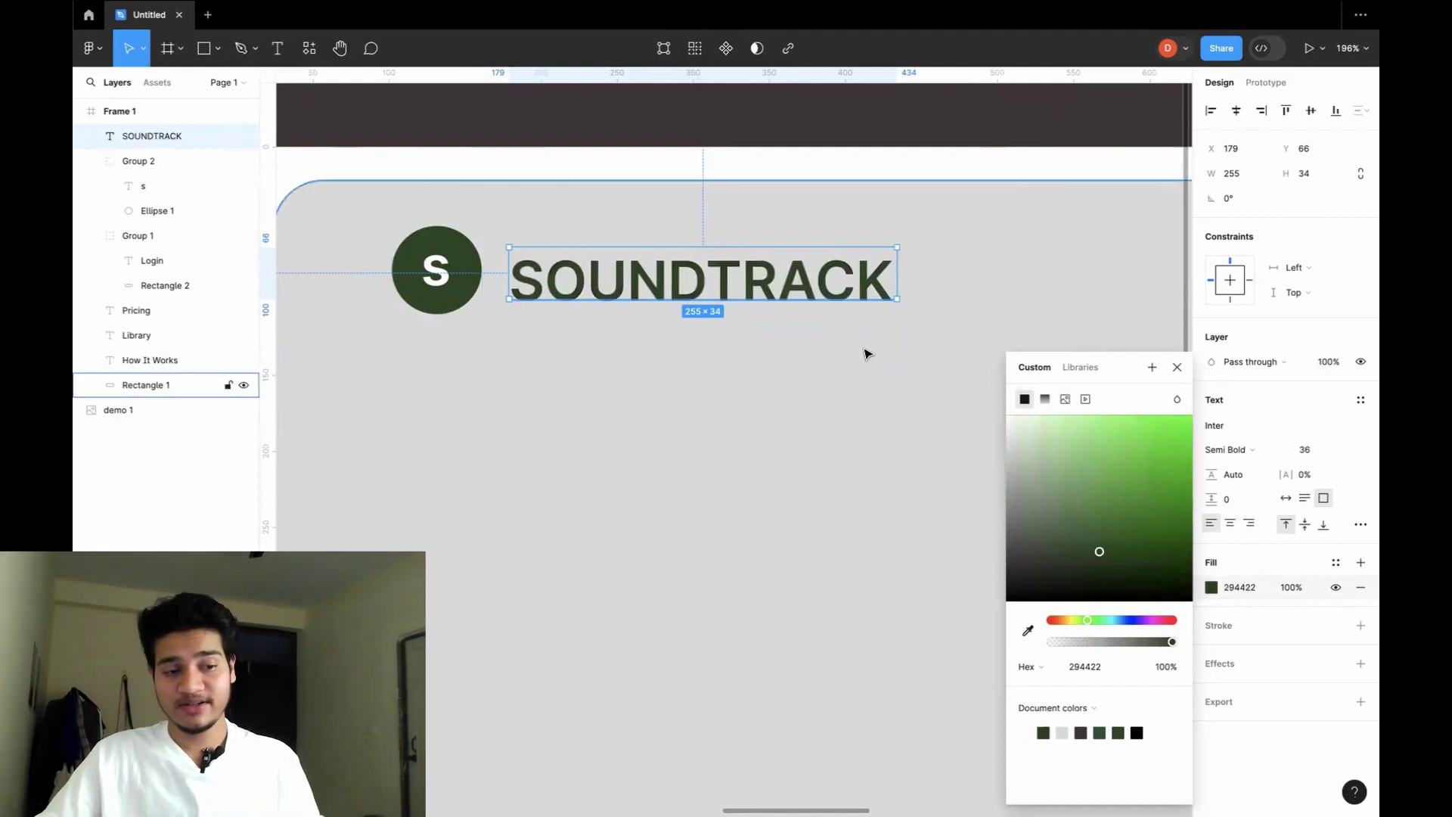
left_click(837, 359)
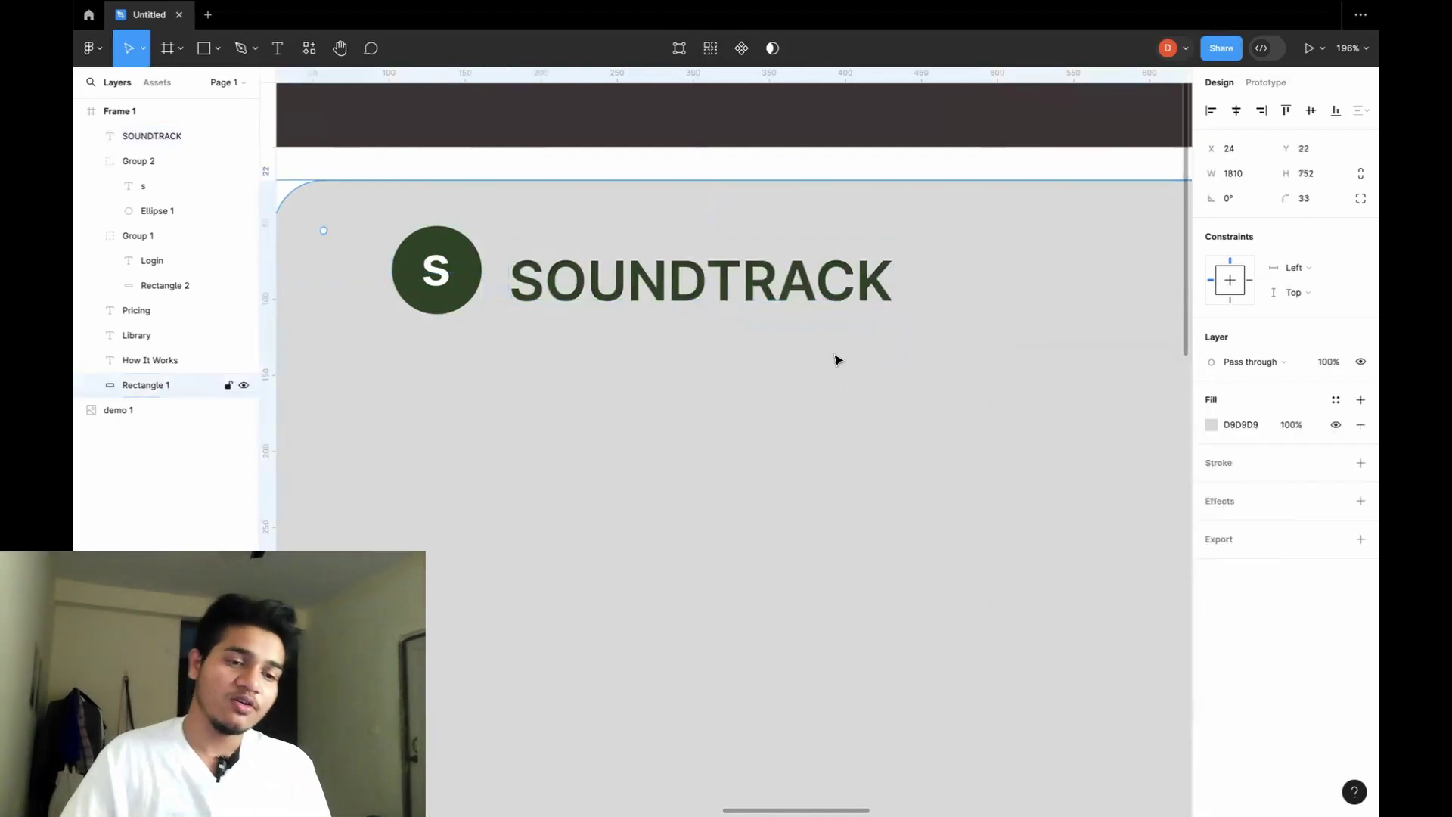
Zoom and pan to the demo image's hero section and select the reference mockup.
scroll(837, 358, "down", 5)
scroll(837, 359, "down", 3)
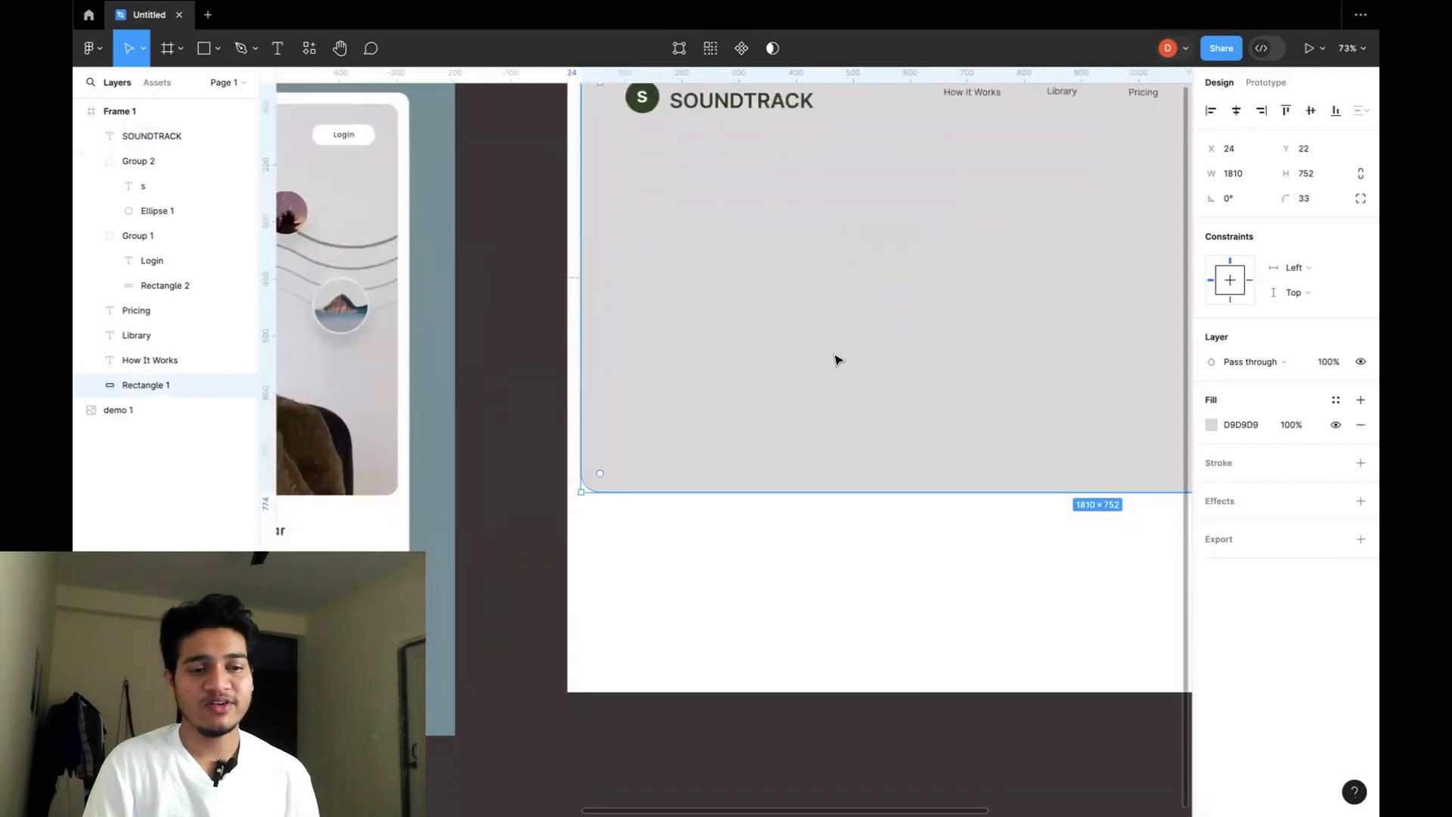
scroll(836, 358, "down", 3)
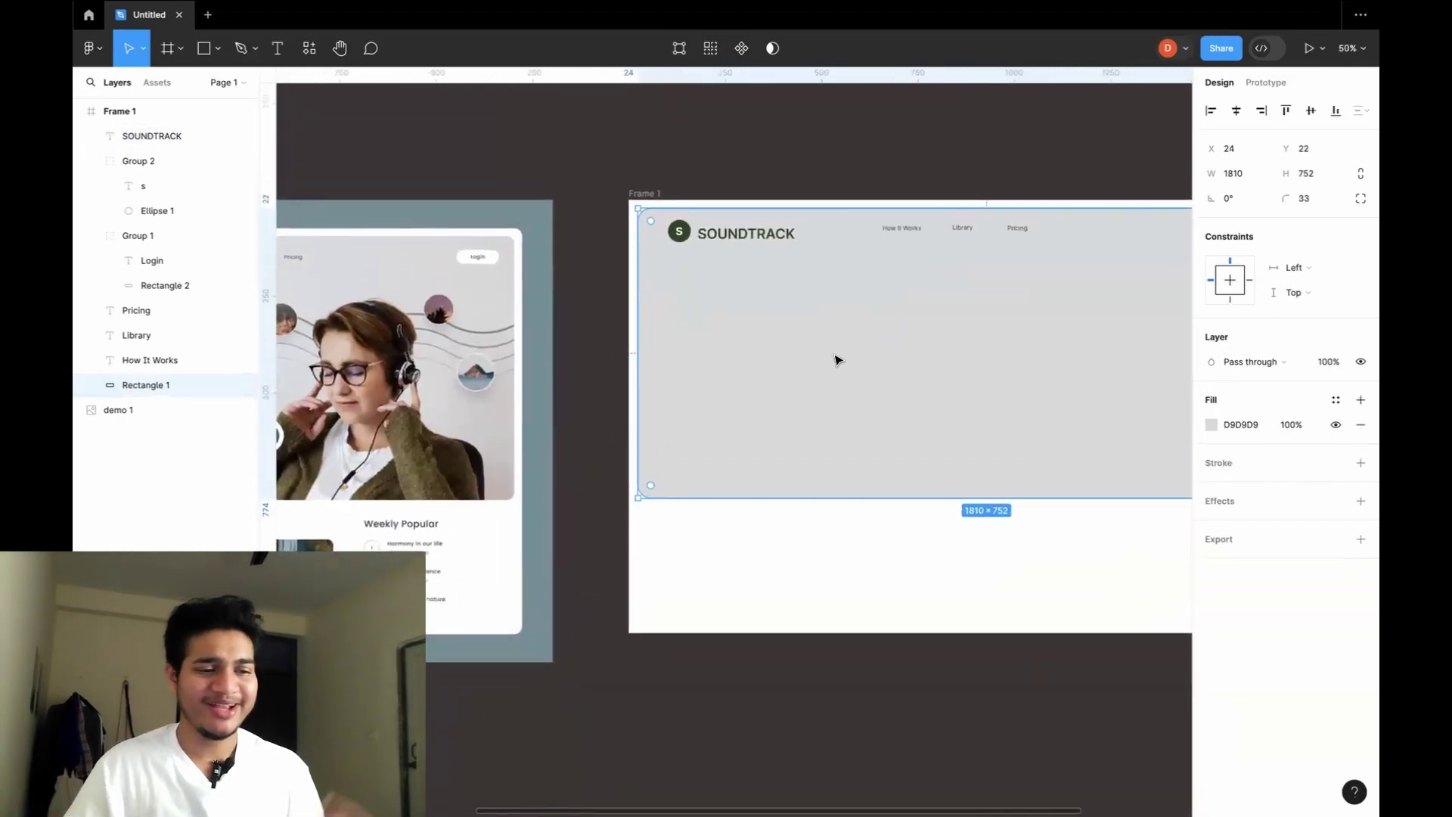
scroll(837, 359, "right", 2)
scroll(836, 359, "left", 3)
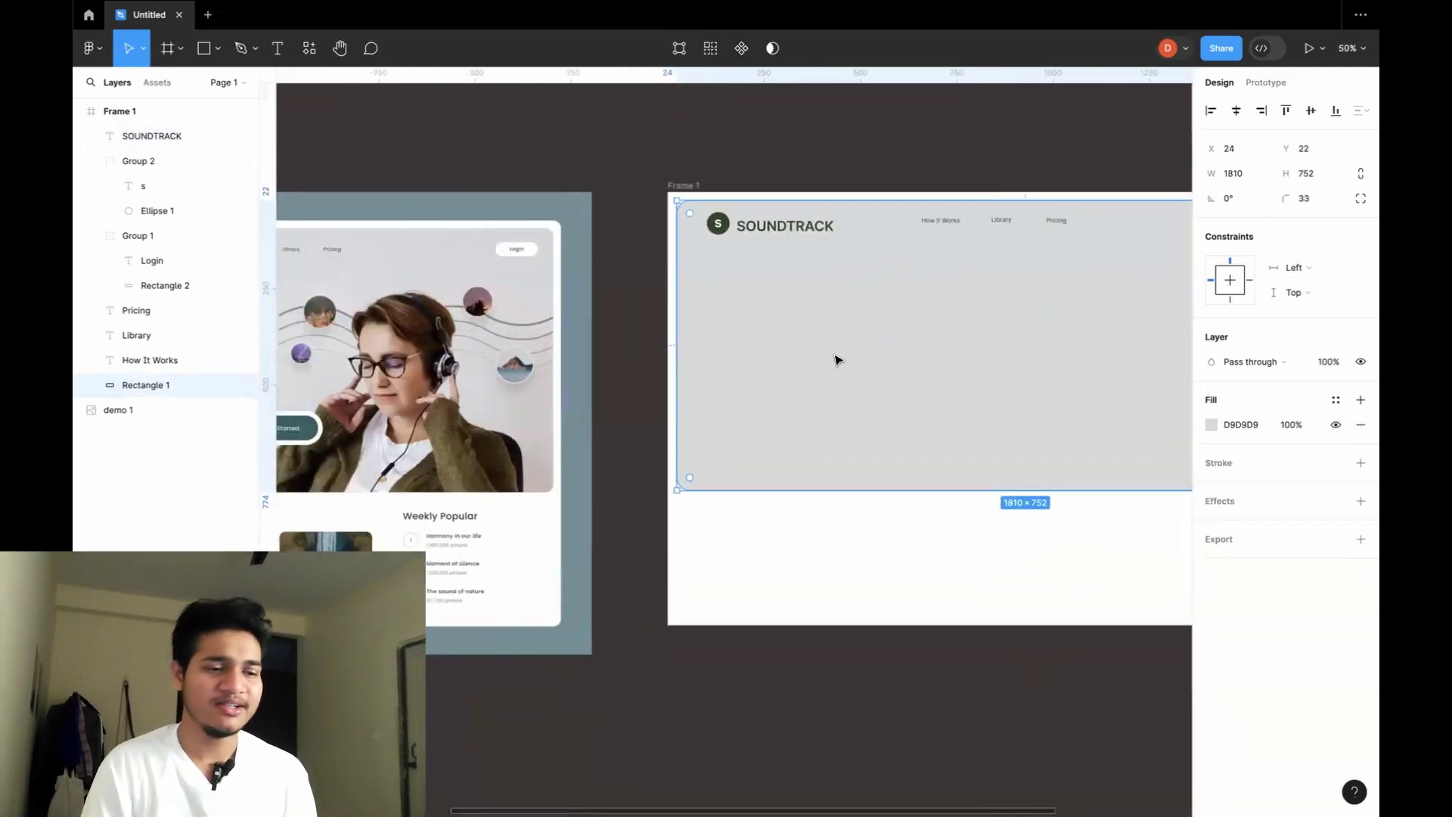
scroll(836, 358, "left", 4)
scroll(836, 358, "up", 5)
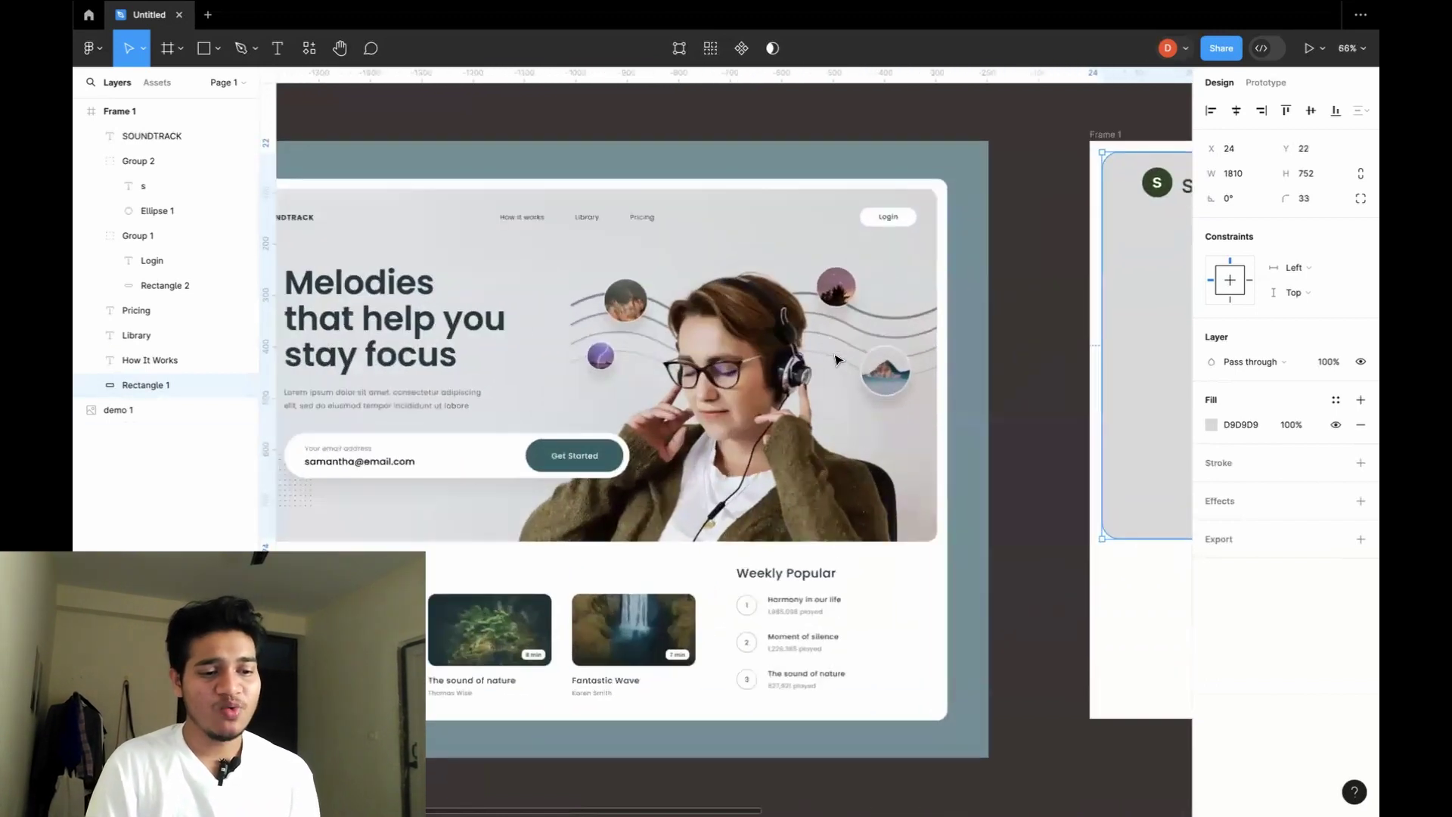
scroll(836, 359, "left", 1)
scroll(837, 359, "up", 1)
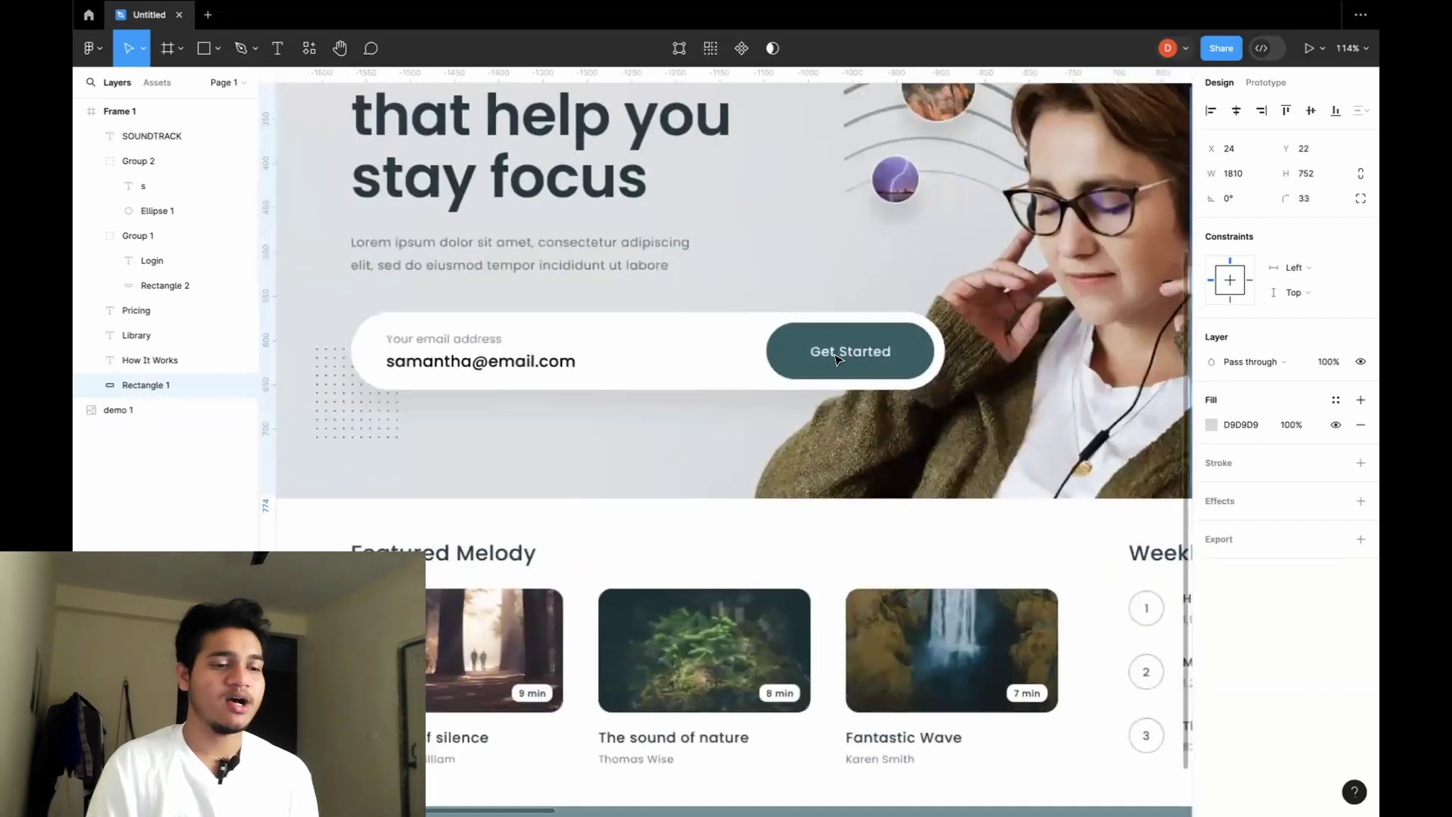
scroll(837, 358, "up", 3)
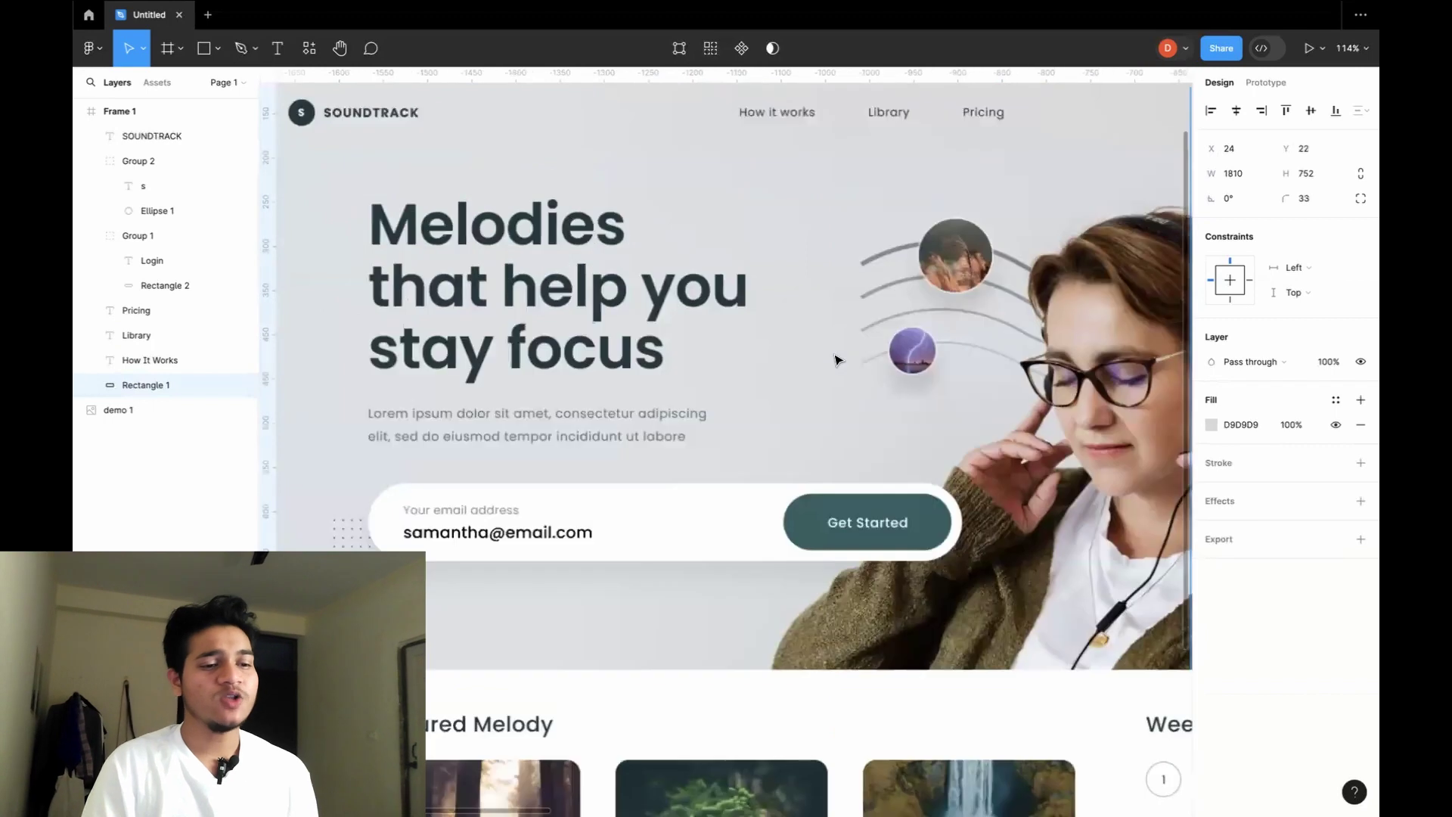
left_click(582, 268)
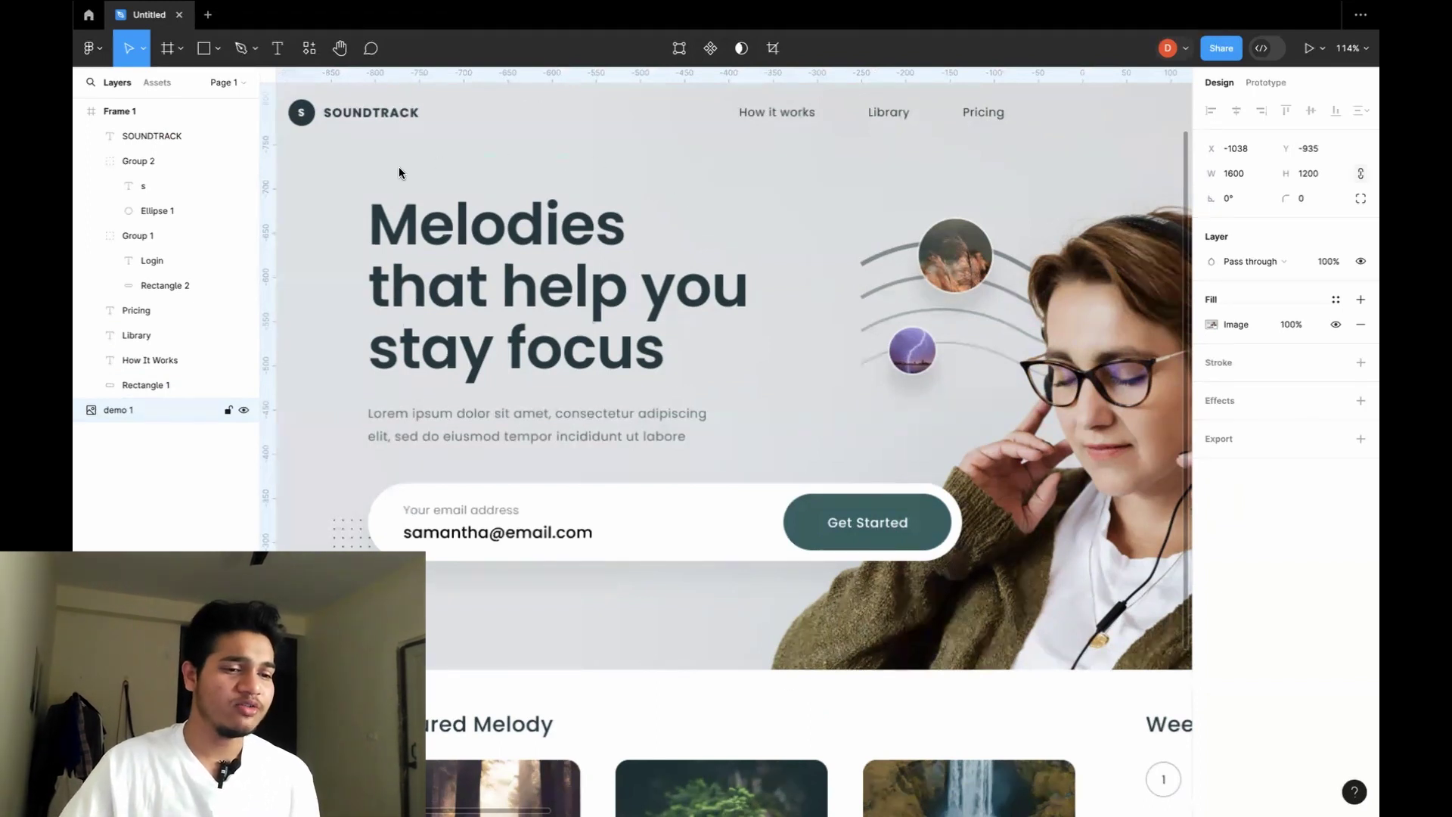
Look over the reference mockup, then zoom to fit and zoom in on Frame 1's hero card.
mouse_move(771, 220)
left_mouse_down()
mouse_move(569, 176)
mouse_move(418, 225)
mouse_move(439, 368)
mouse_move(669, 214)
left_mouse_up()
mouse_move(656, 384)
left_mouse_down()
mouse_move(423, 383)
mouse_move(634, 478)
mouse_move(638, 376)
left_mouse_up()
mouse_move(946, 465)
left_mouse_down()
mouse_move(353, 469)
mouse_move(493, 606)
mouse_move(783, 615)
mouse_move(976, 587)
mouse_move(982, 466)
mouse_move(935, 460)
left_mouse_up()
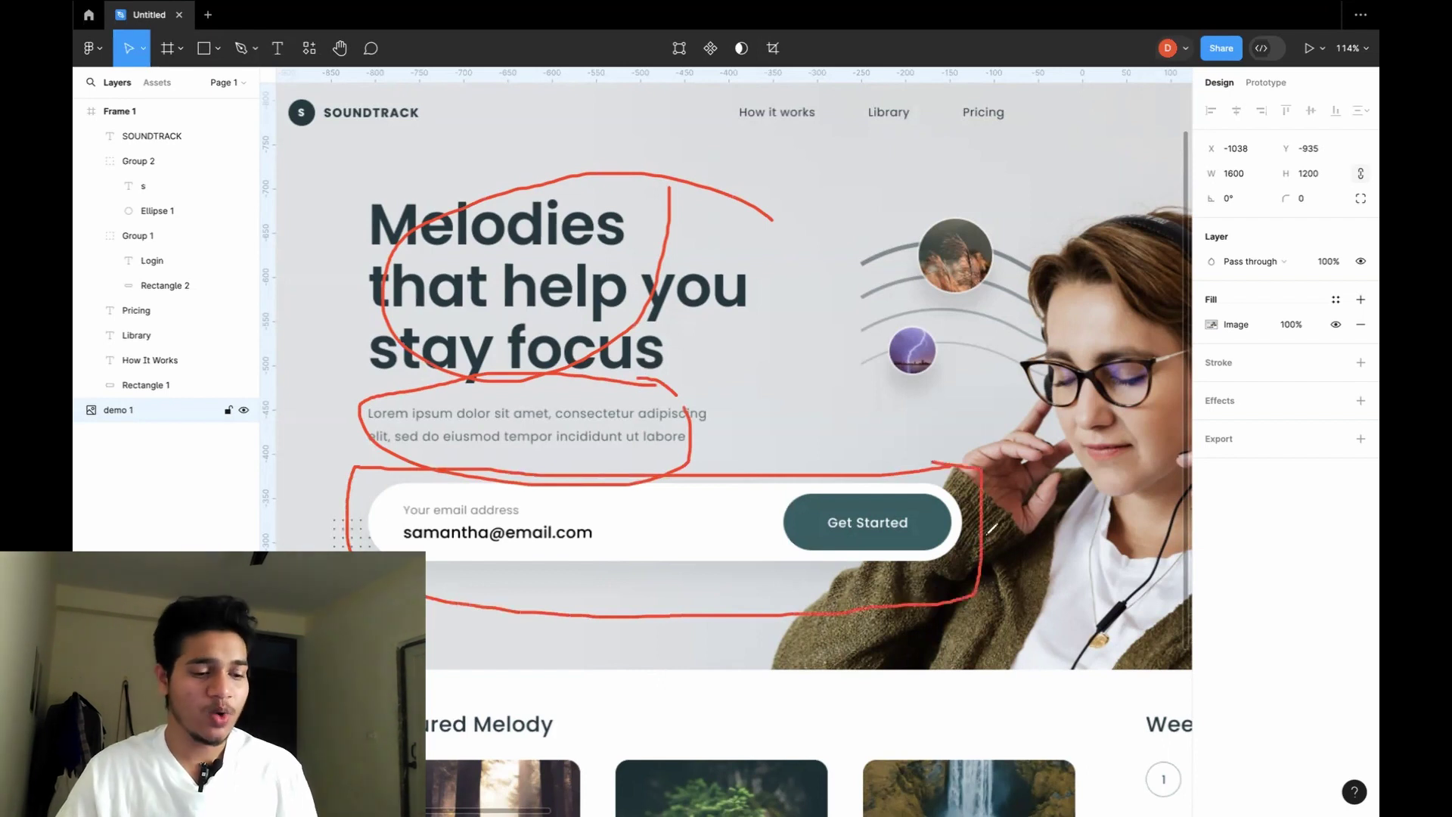
scroll(825, 679, "down", 2)
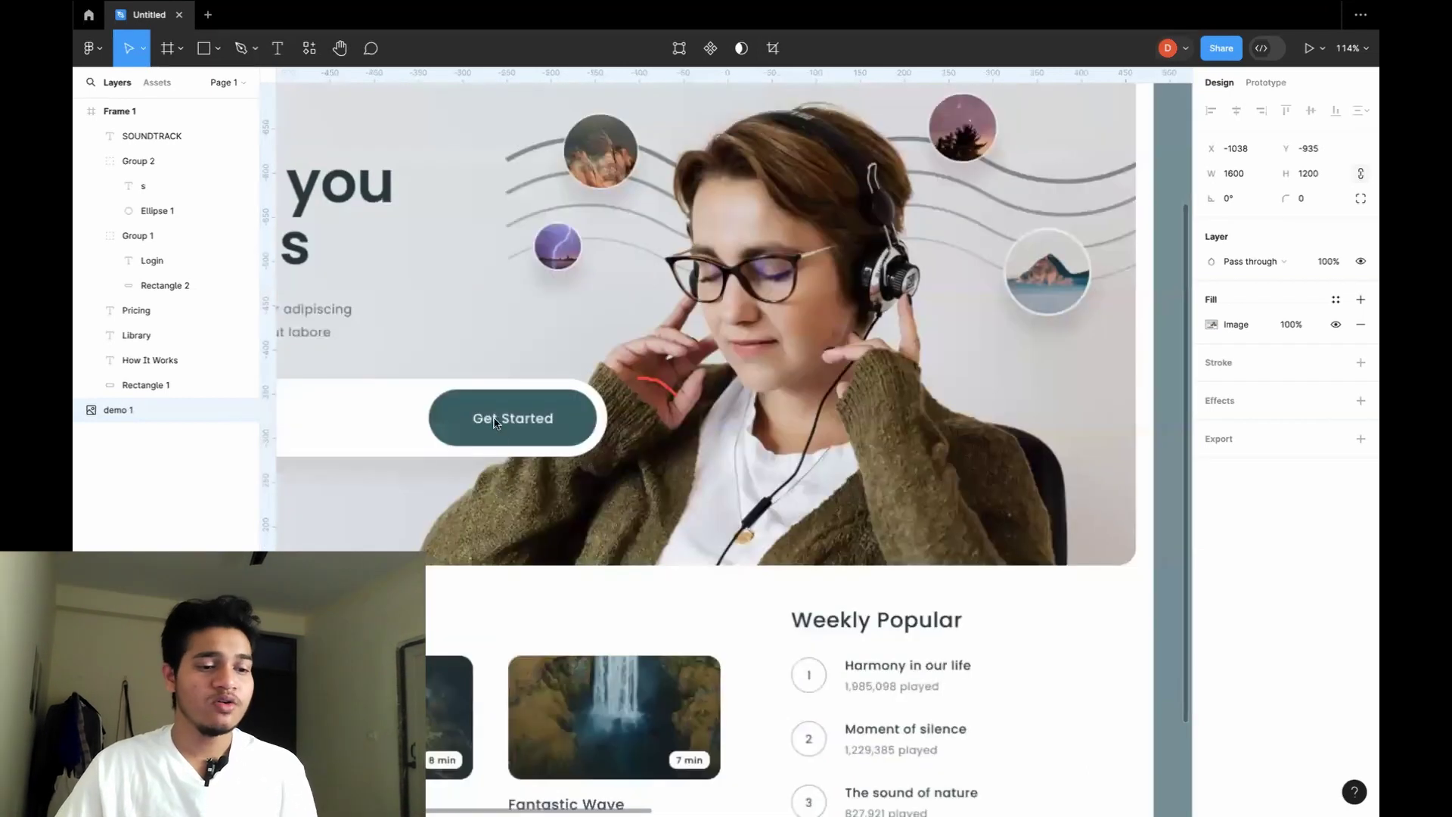
scroll(538, 414, "up", 1)
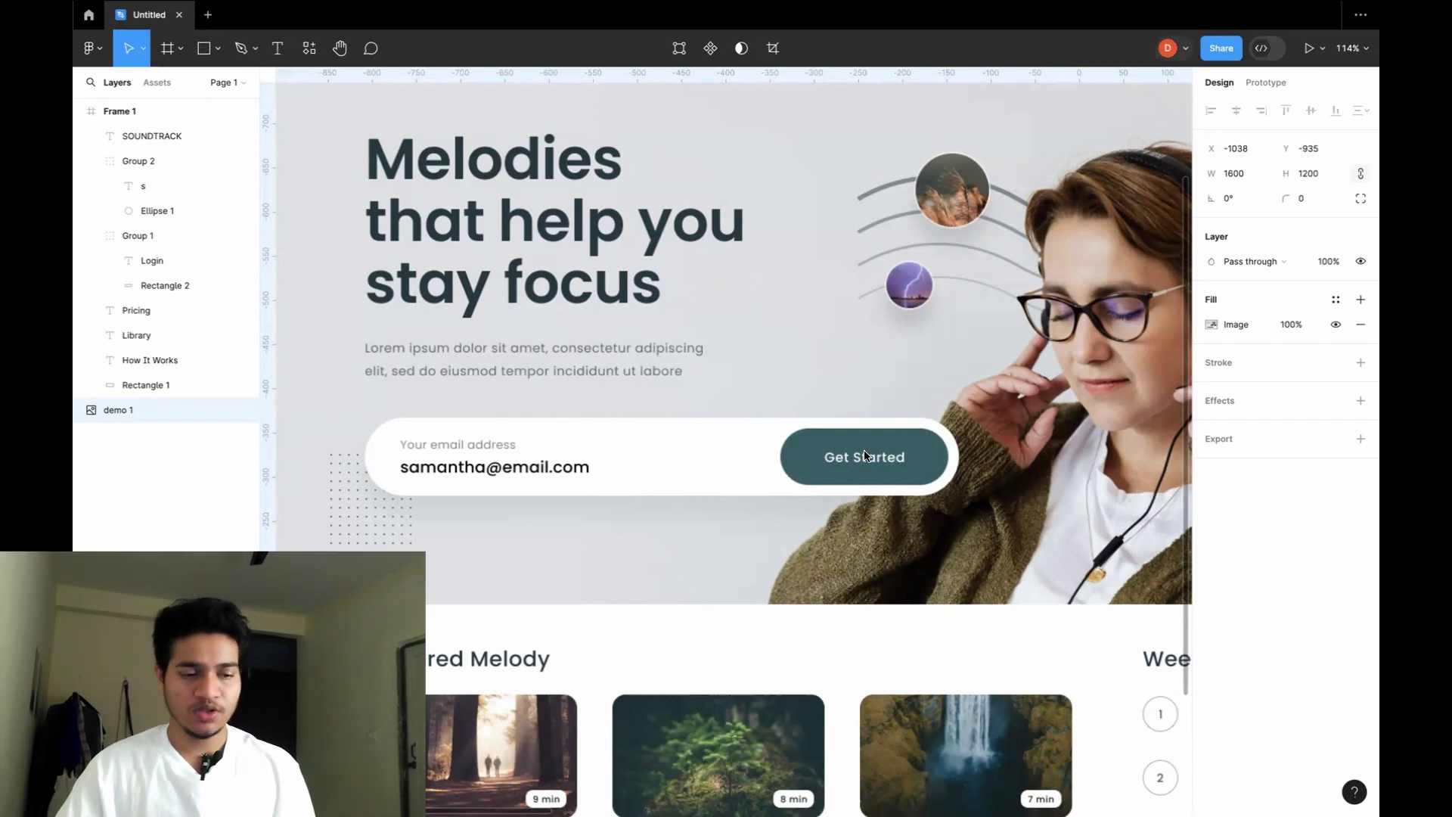
scroll(865, 456, "right", 10)
scroll(1099, 399, "right", 15)
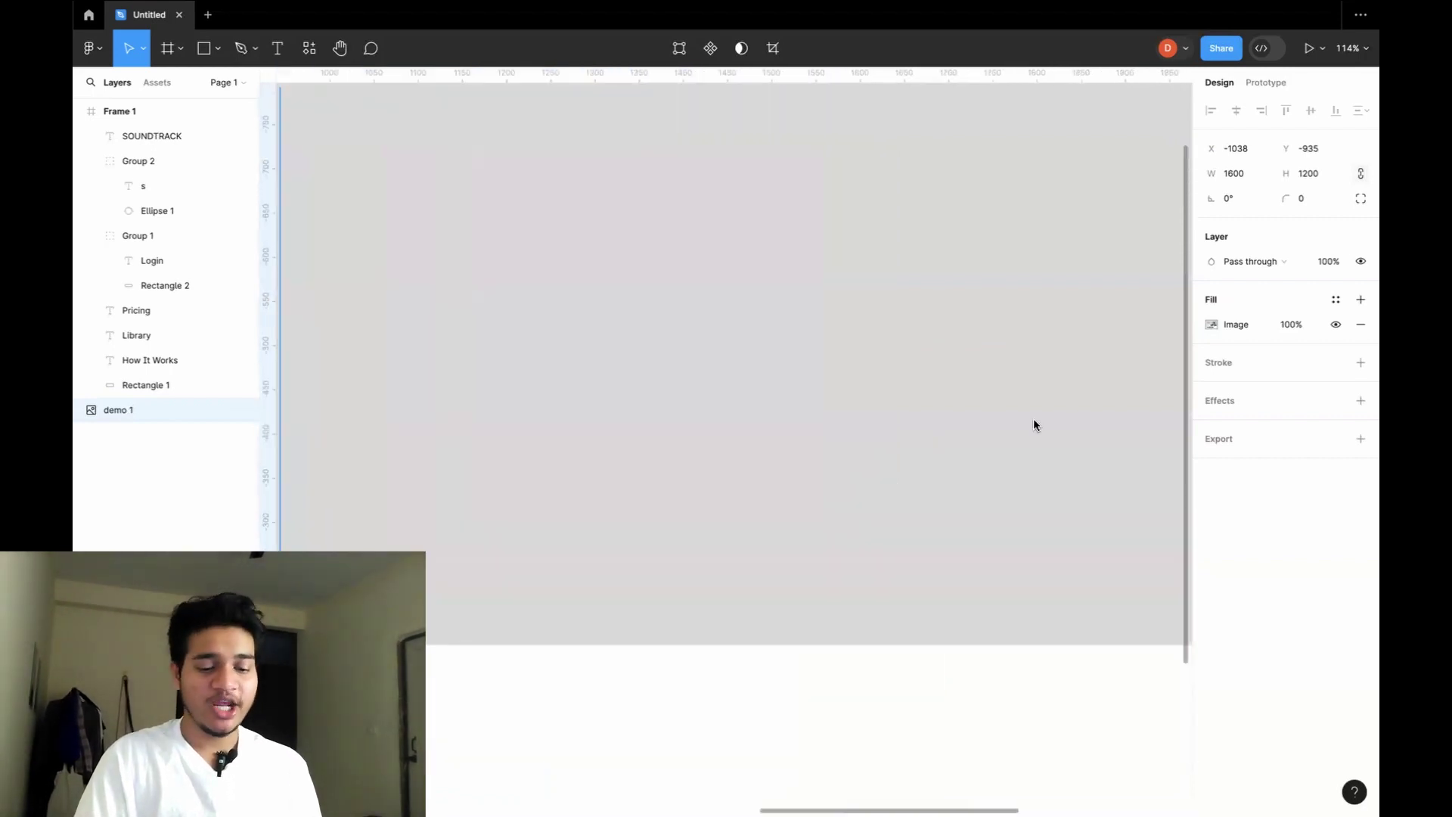
key("shift+1")
scroll(935, 397, "up", 5)
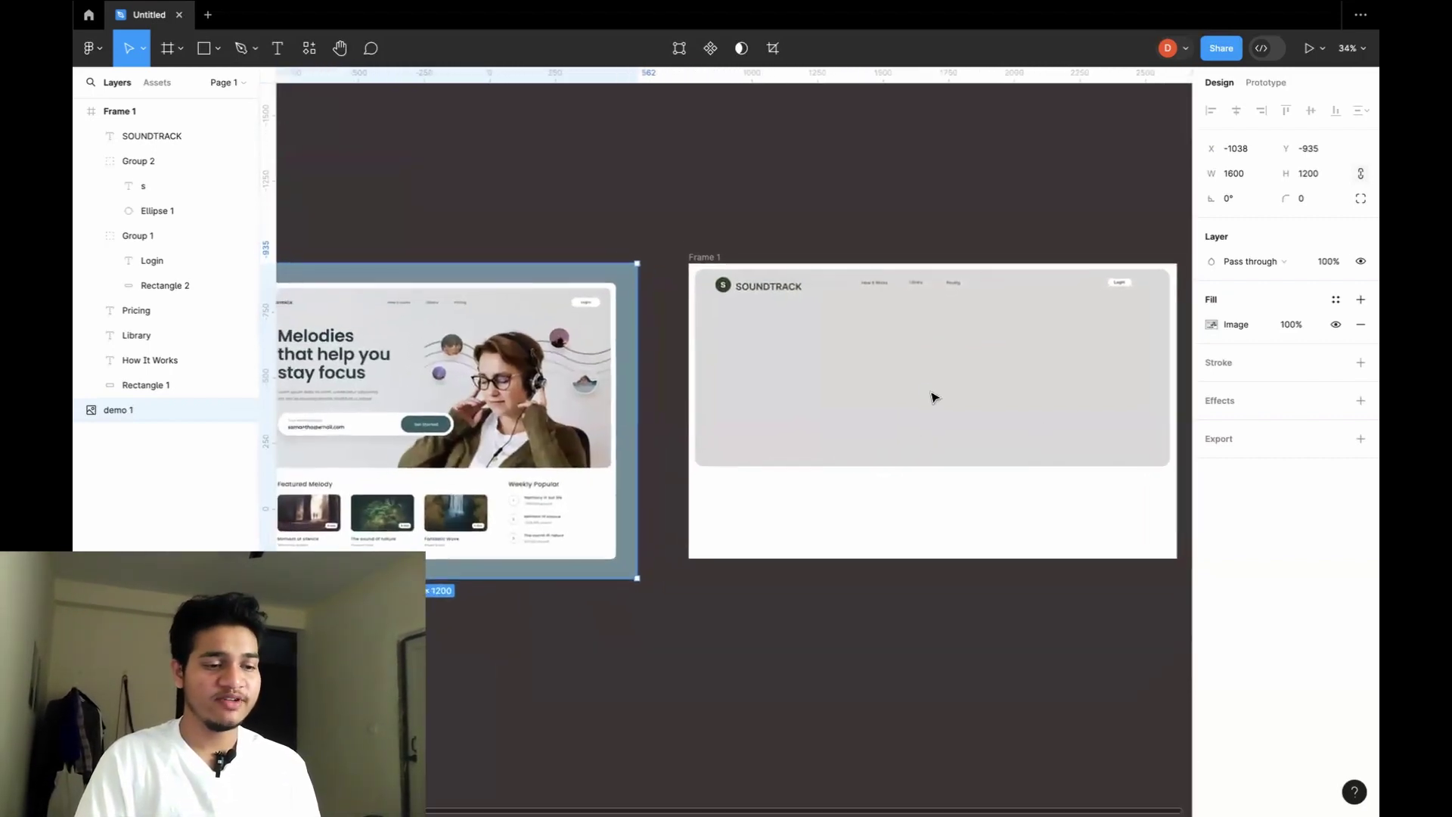
scroll(935, 397, "up", 2)
scroll(935, 397, "right", 5)
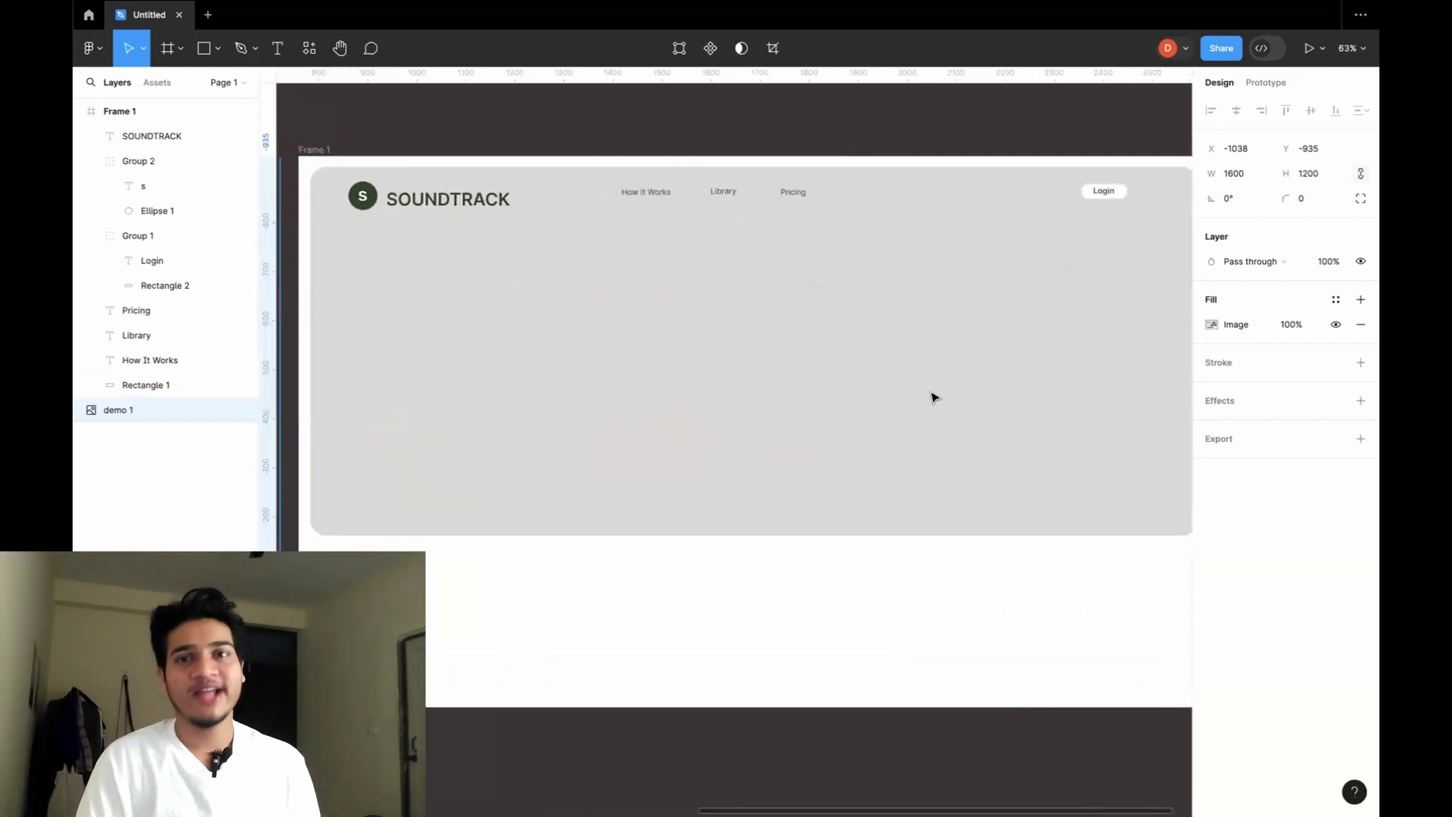
Draw Rectangle 3, an 874×133 bar at X 261, Y 540, in the card's lower half.
key("r")
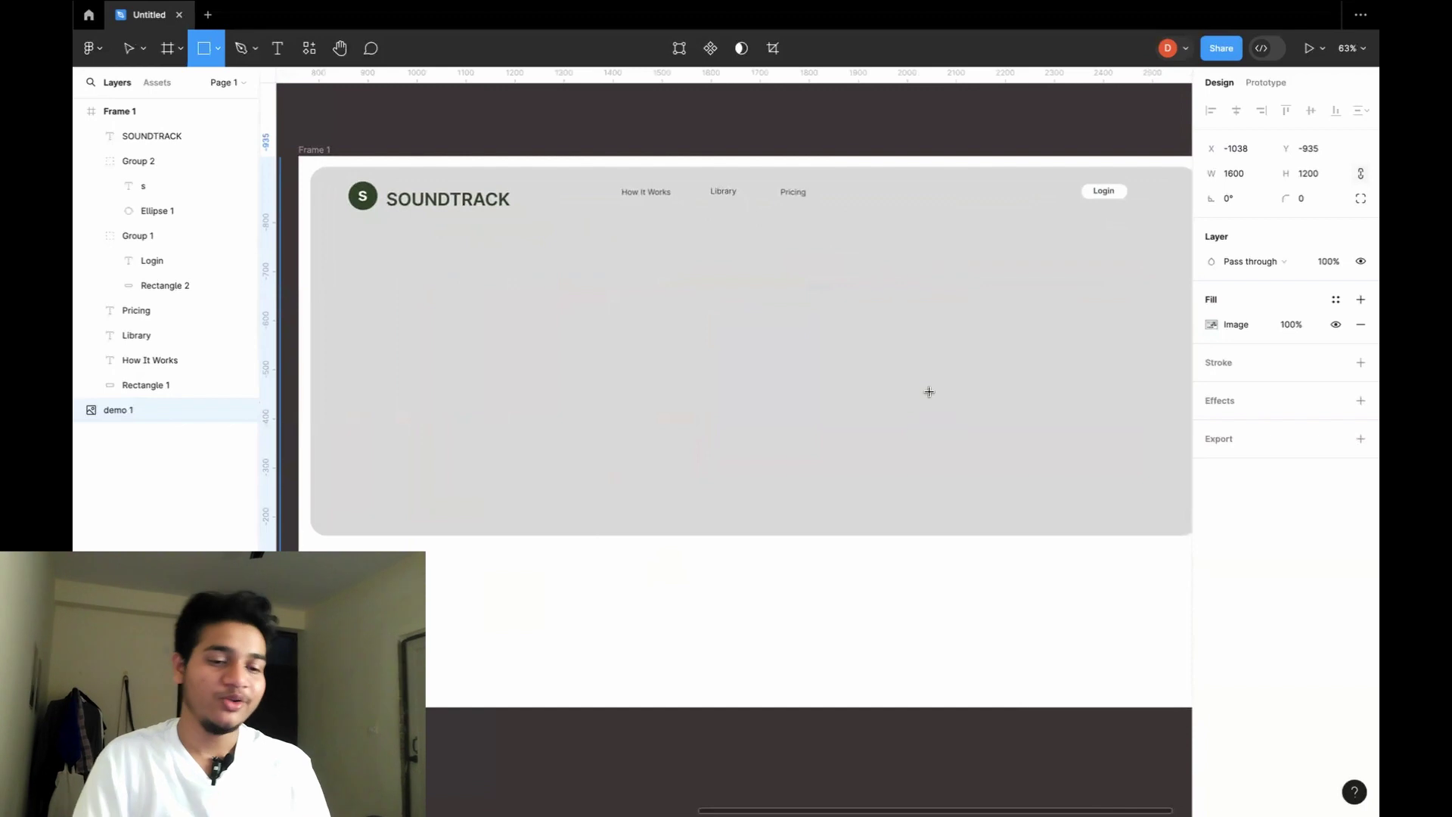
left_click_drag(426, 421, 798, 489)
left_click_drag(851, 486, 852, 486)
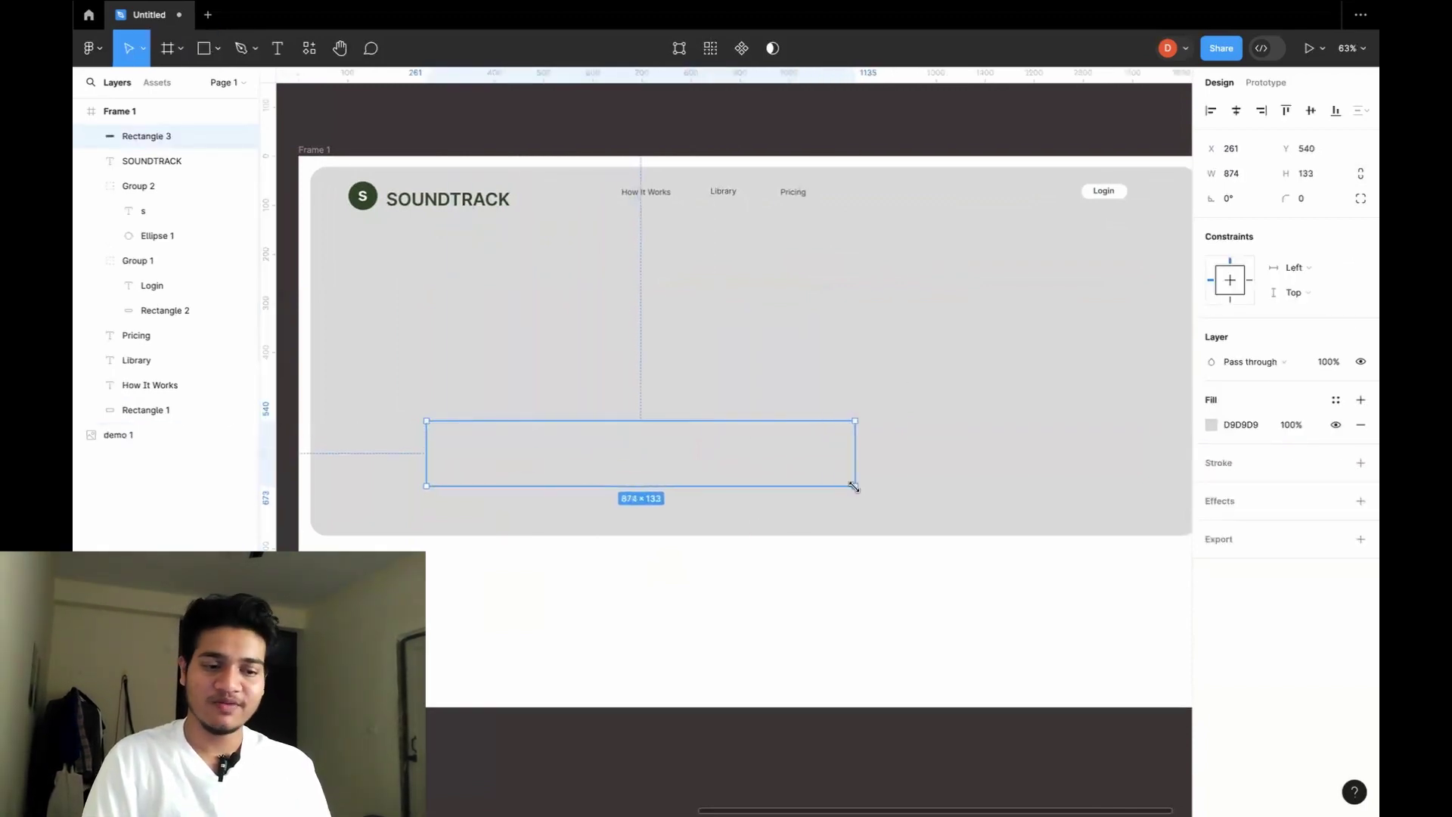
scroll(853, 485, "up", 5)
scroll(859, 490, "left", 4)
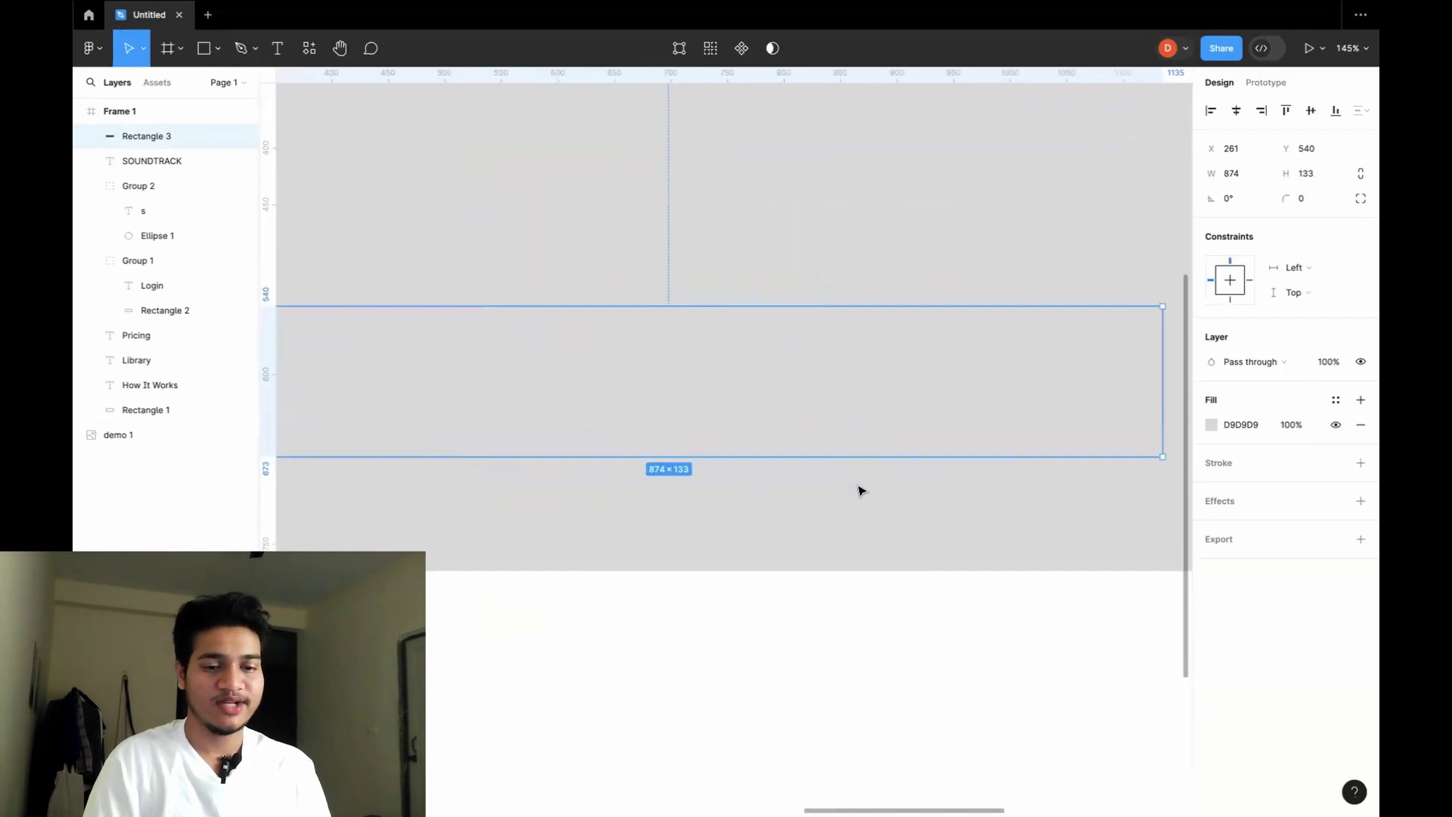
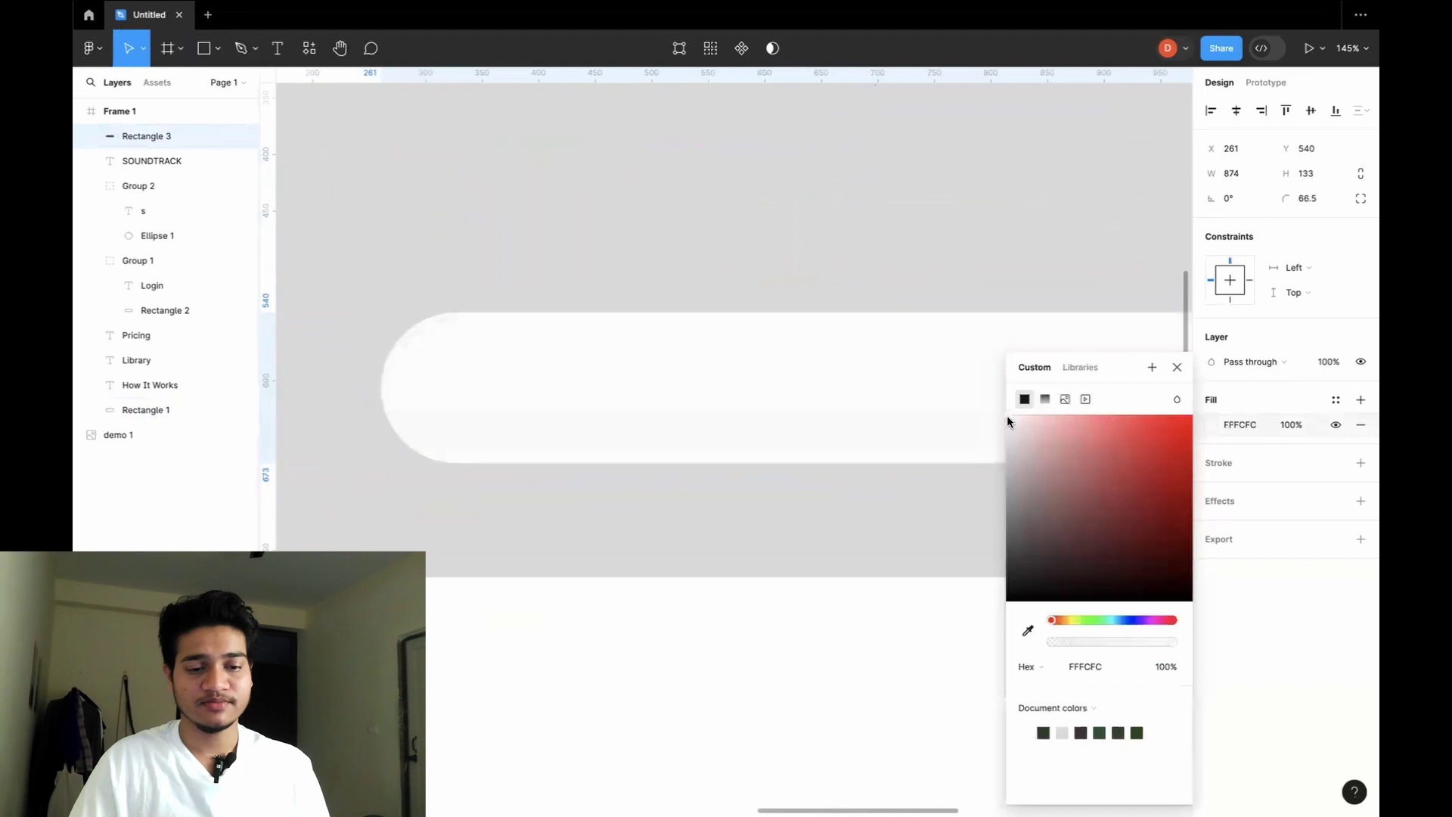
Draw a 254×65 rectangle in the white bar's right end and round its corners to 32.5.
left_click(991, 250)
scroll(1010, 295, "down", 5)
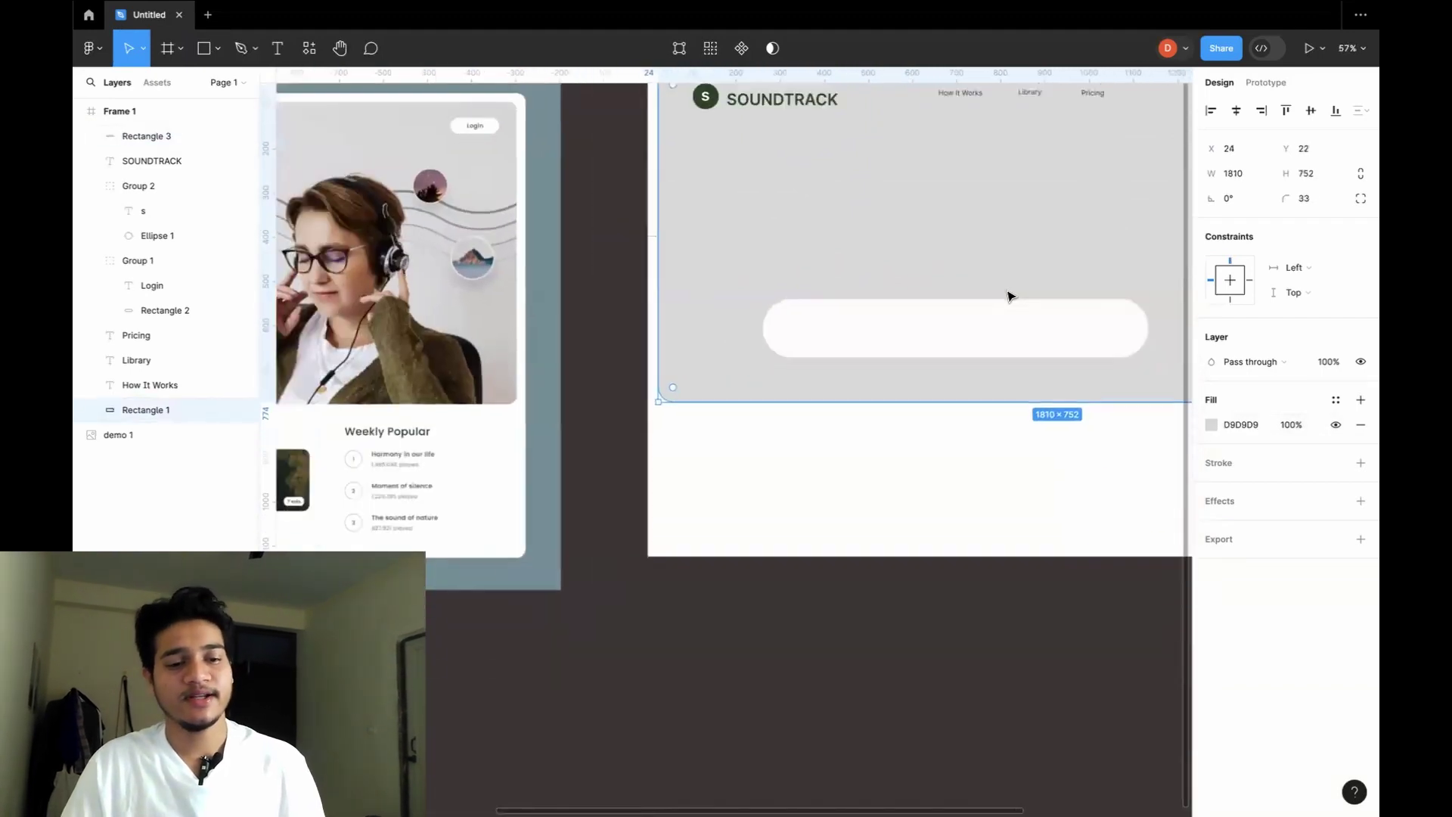
scroll(1010, 295, "right", 2)
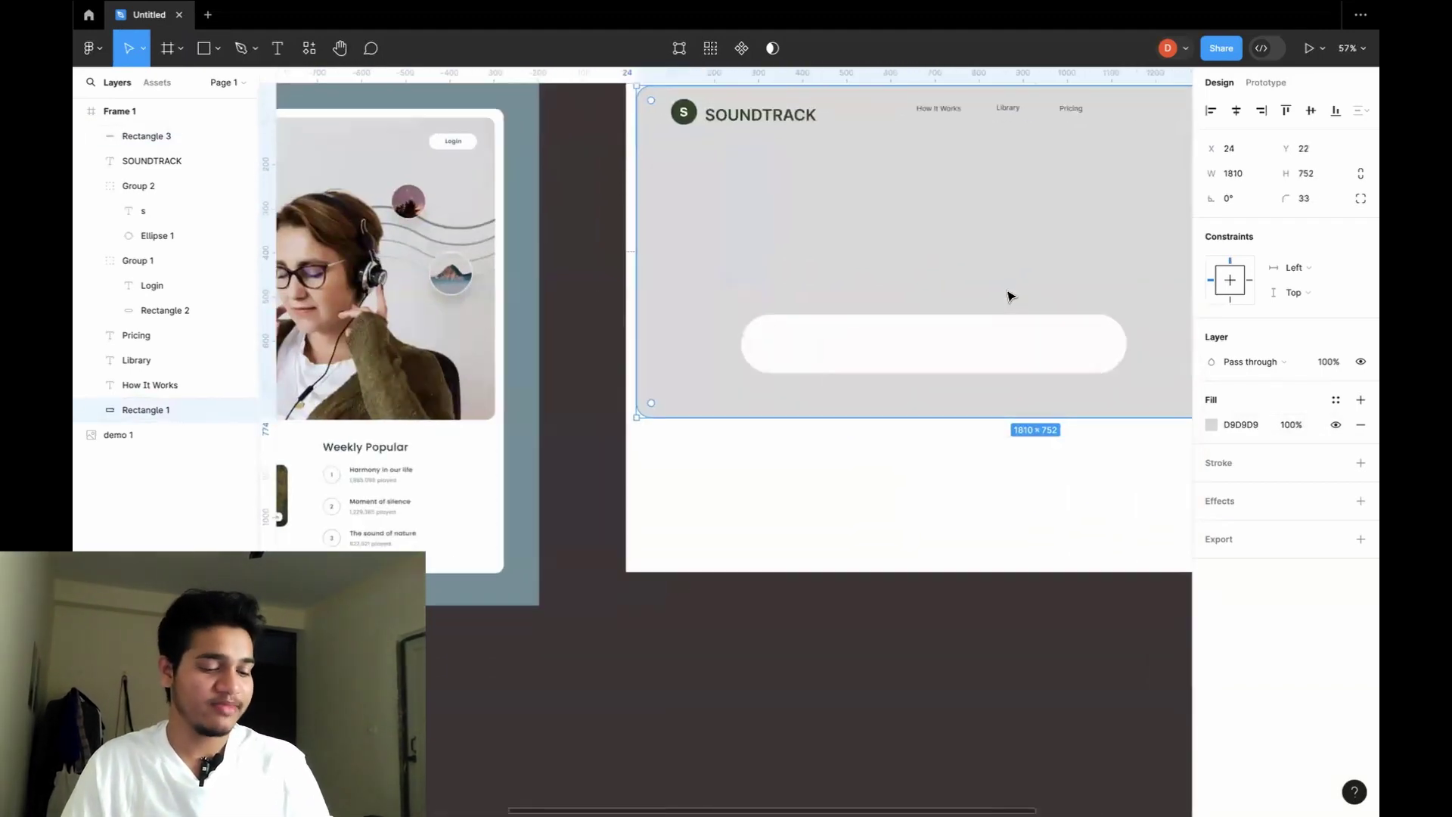
key("r")
left_click_drag(983, 331, 1096, 361)
scroll(1095, 361, "up", 5)
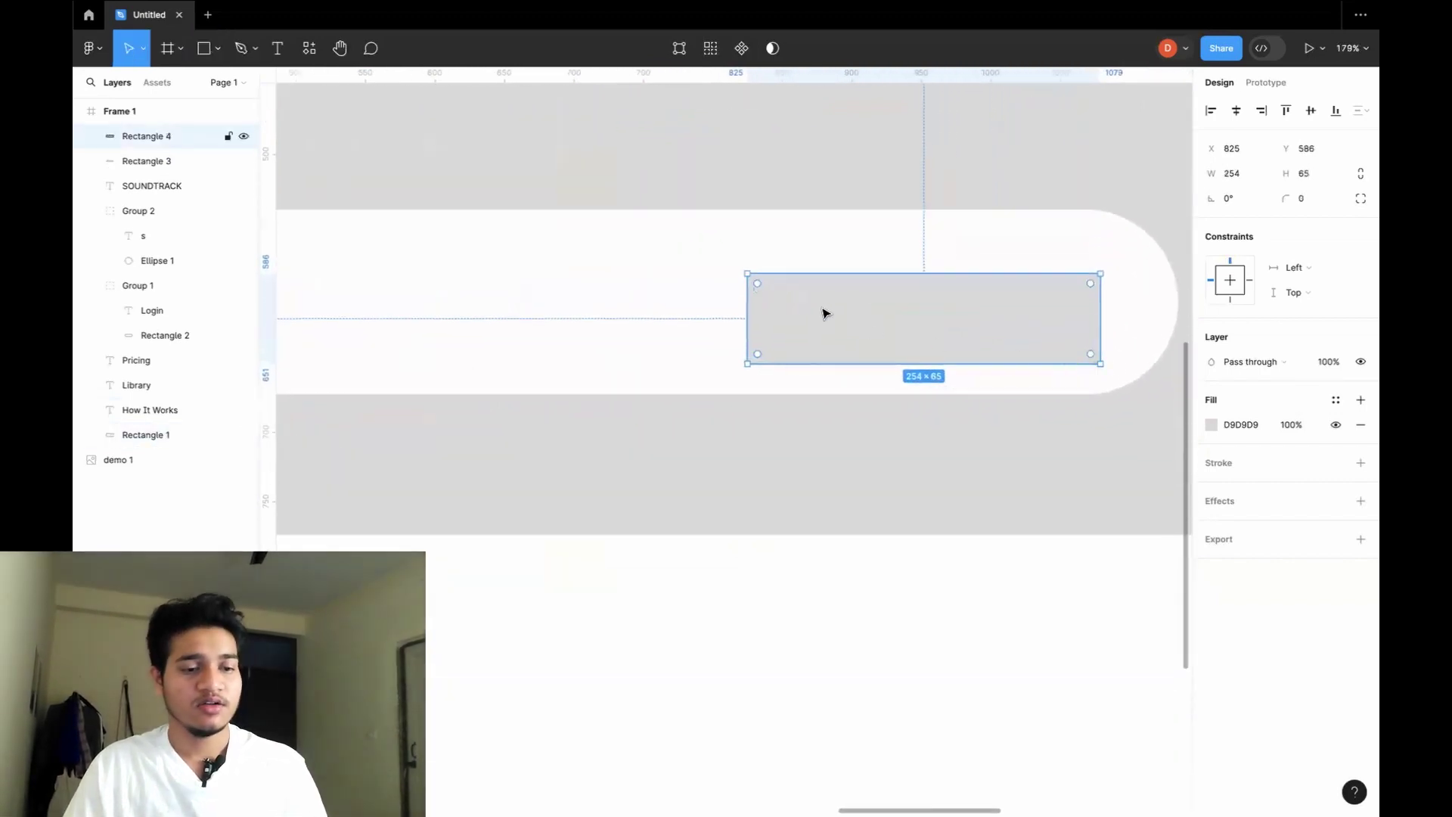
left_click_drag(758, 285, 859, 311)
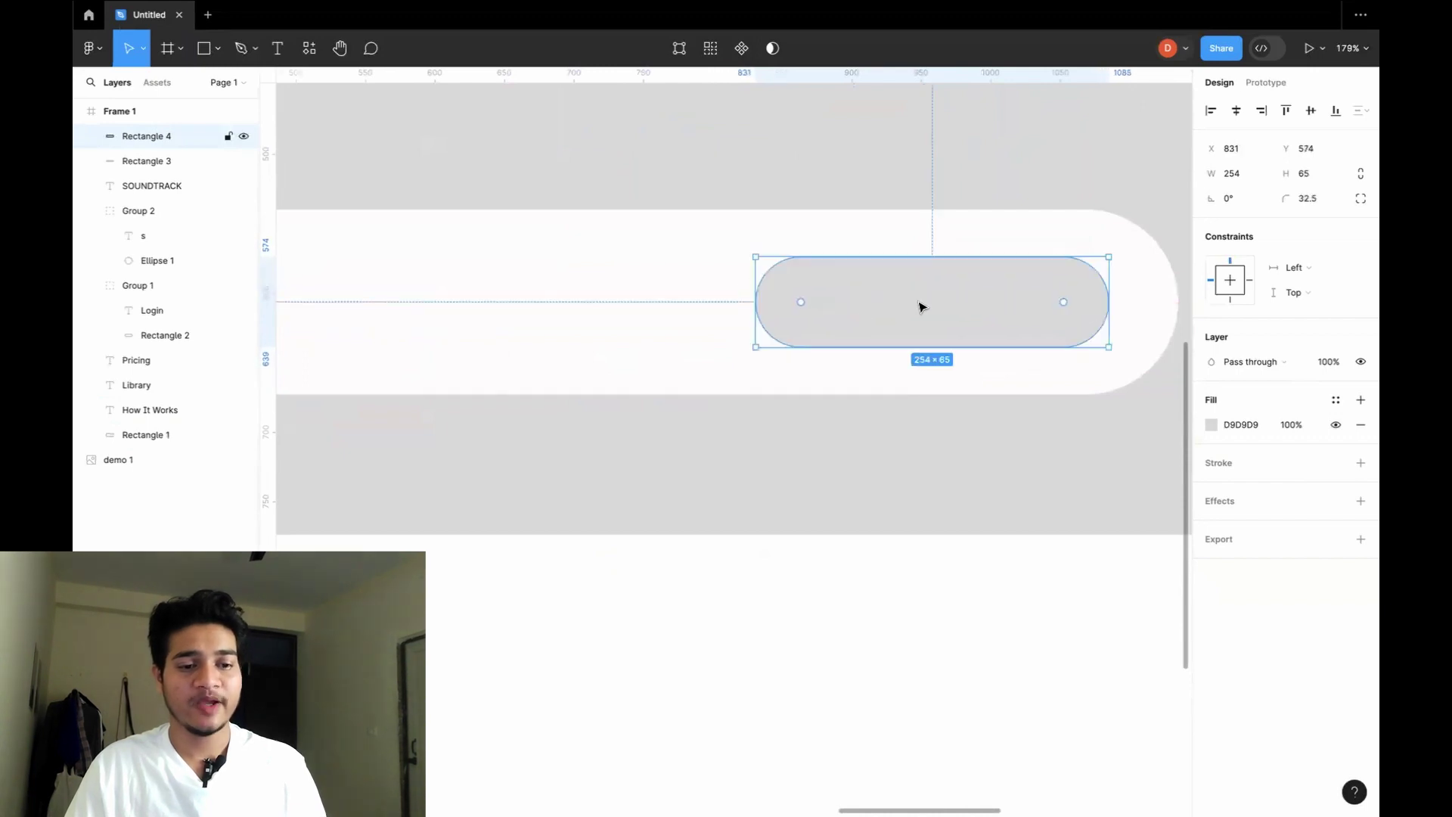
Fill the new pill with dark teal 255D65.
left_click(1211, 425)
left_click_drag(1059, 620, 1113, 622)
left_click_drag(1006, 437, 1120, 522)
left_click(859, 453)
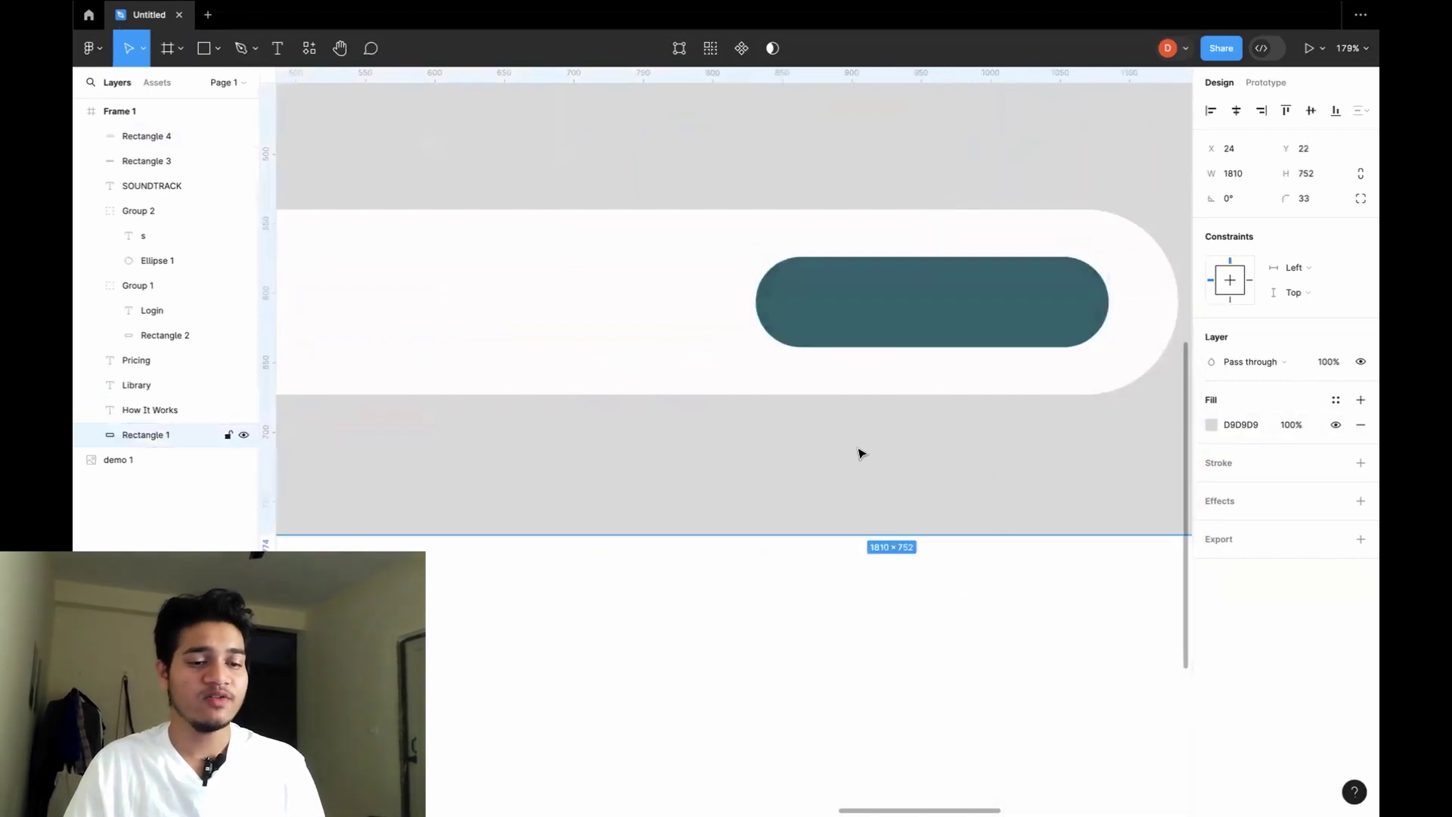
Add a 'Get Started' text label on the teal pill.
key("t")
left_click_drag(831, 283, 1002, 319)
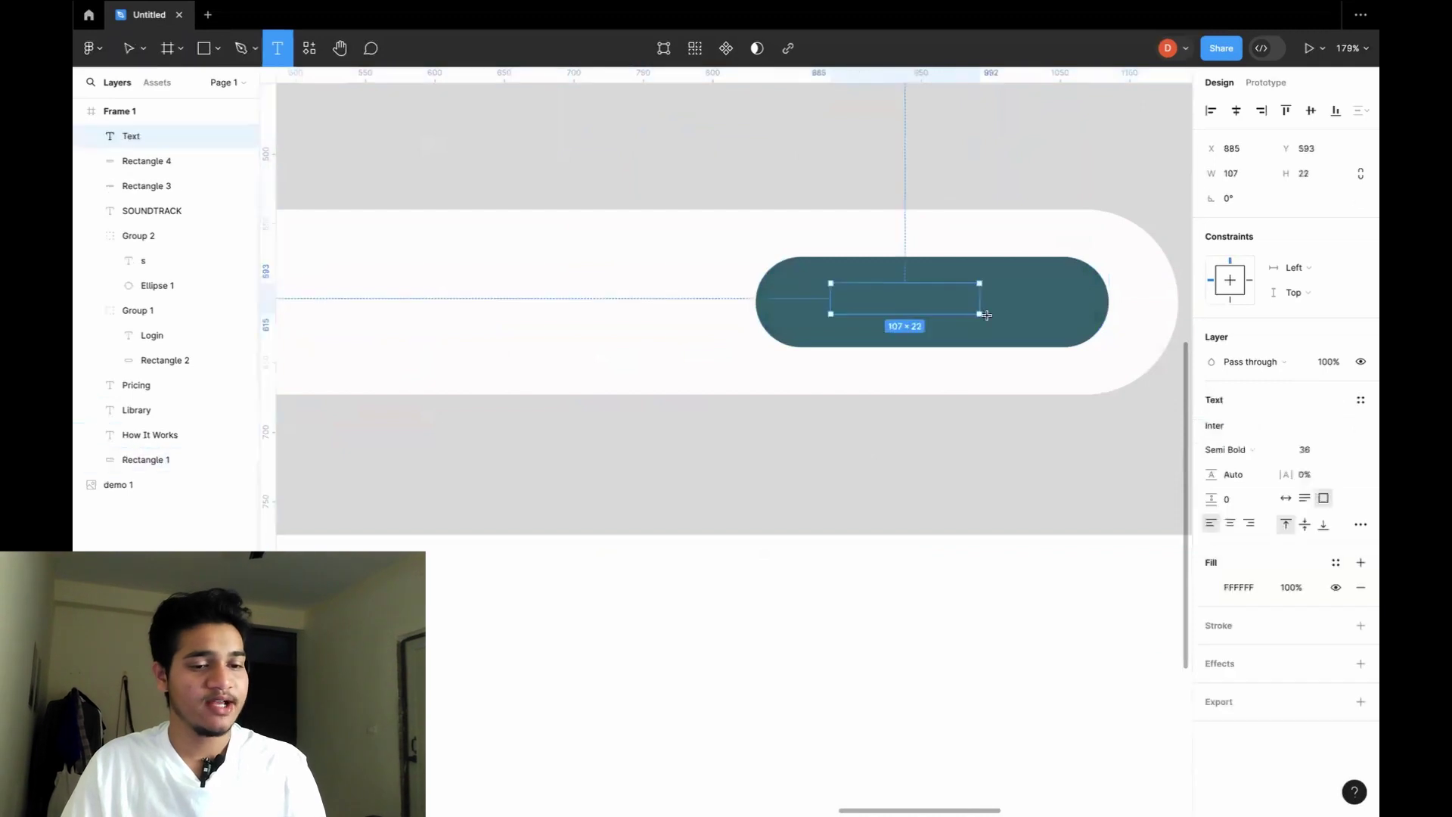
type("G")
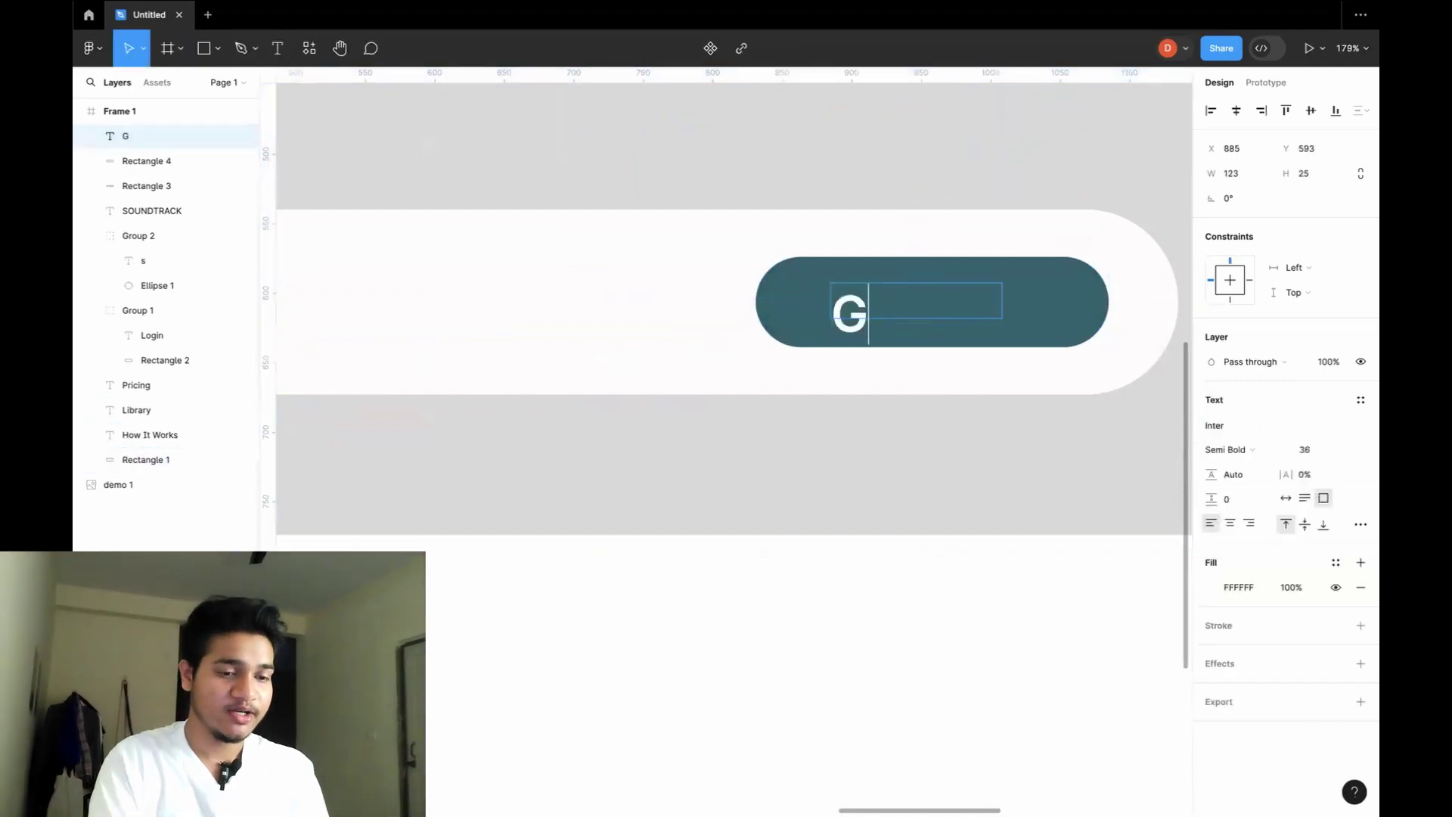
type("et Star")
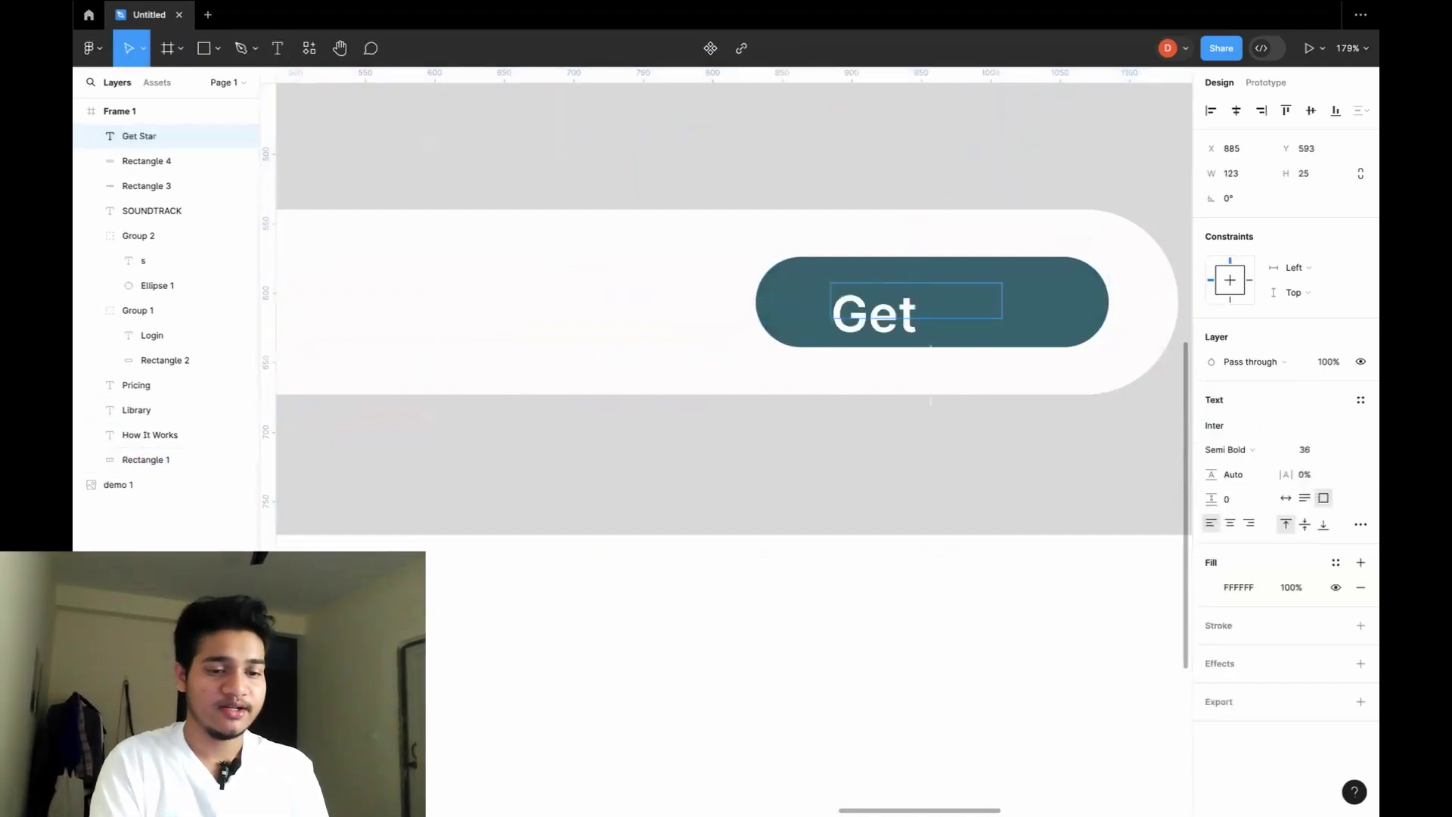
type("ted")
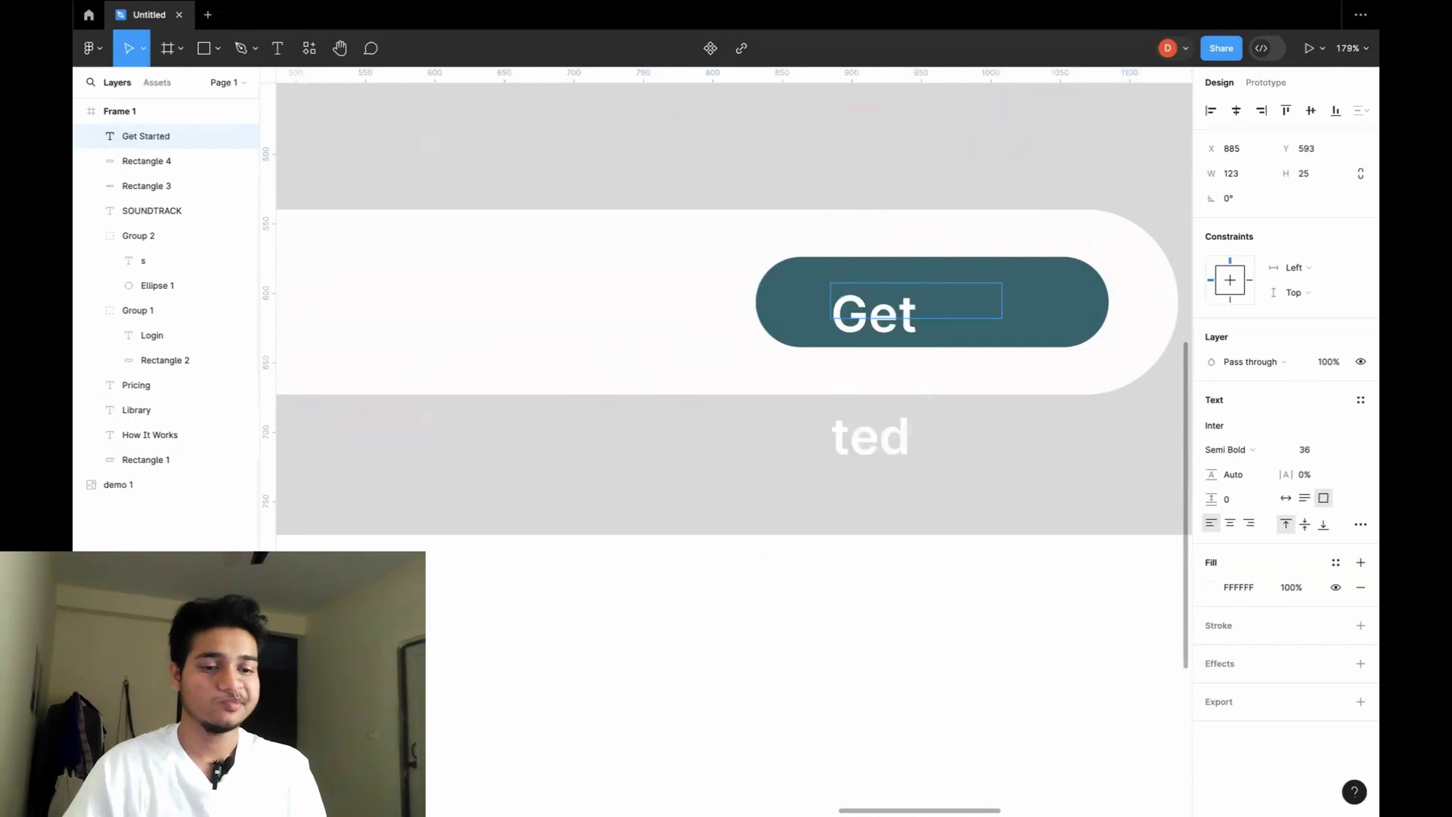
key("Escape")
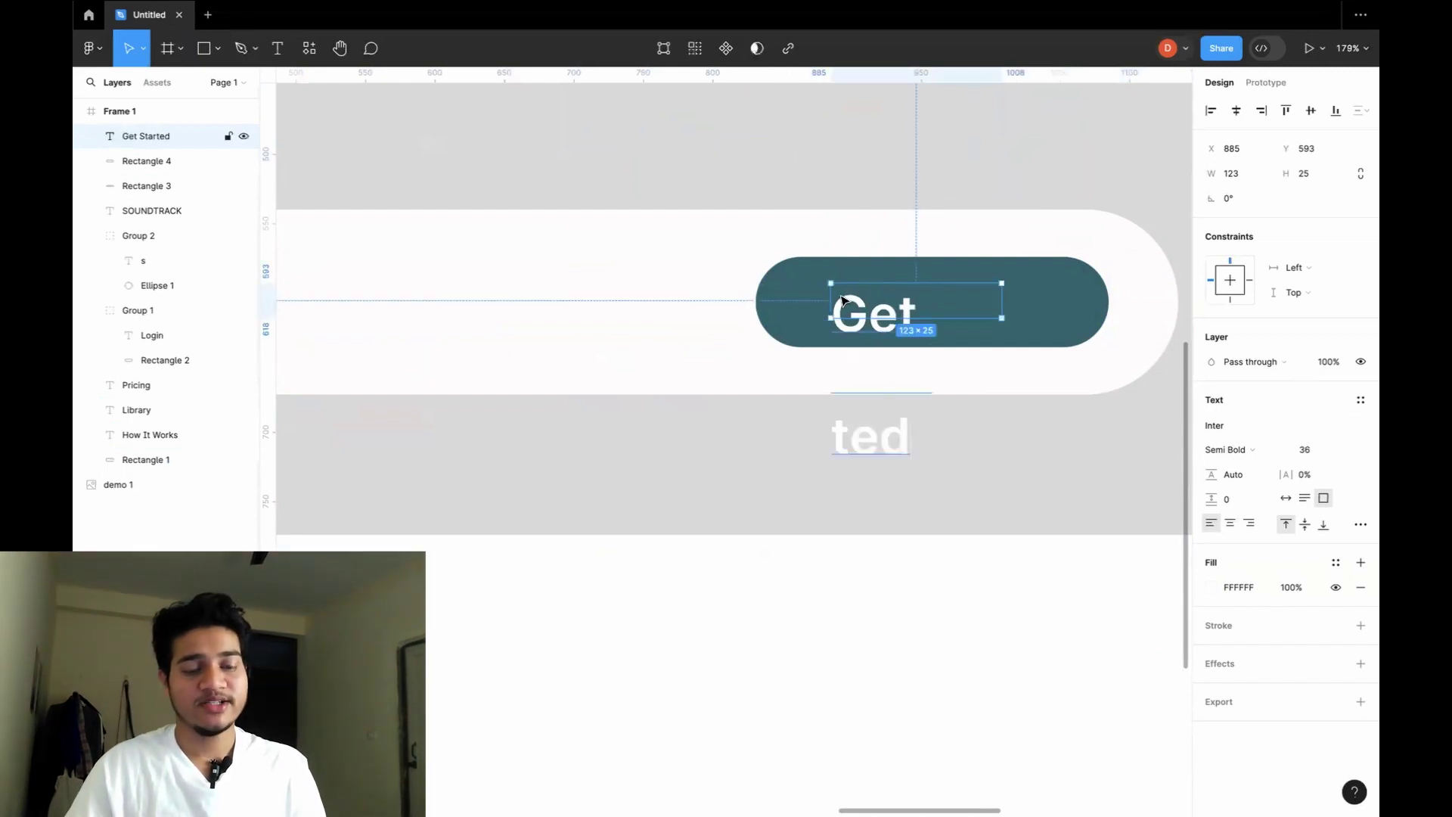
Set the Get Started label to size 20 and centre it on the button.
double_click(907, 342)
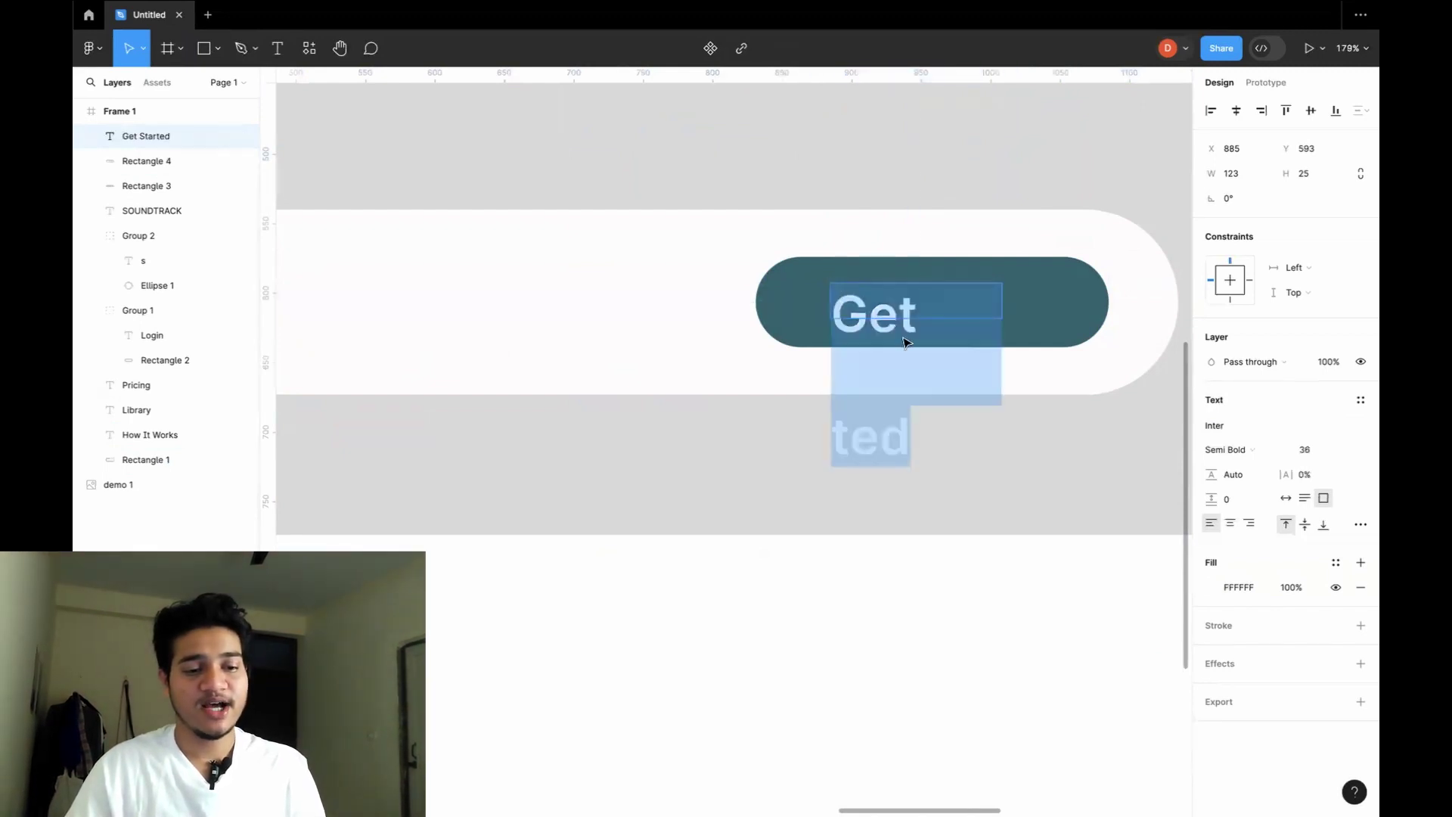
left_click(1345, 453)
left_click(1319, 394)
key("Escape")
left_click_drag(917, 303, 942, 307)
left_click(978, 382)
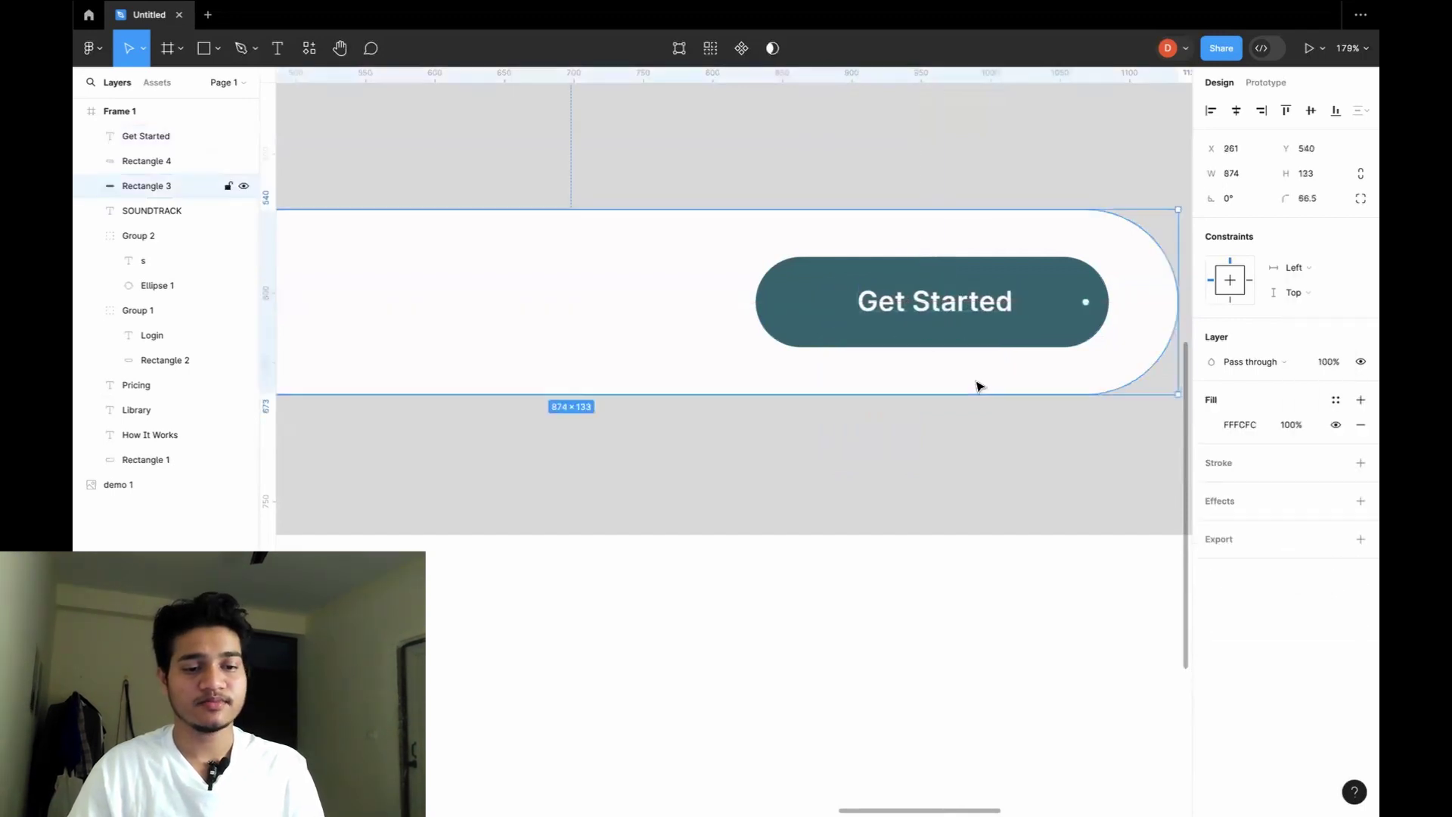
scroll(885, 383, "down", 10)
scroll(891, 392, "left", 2)
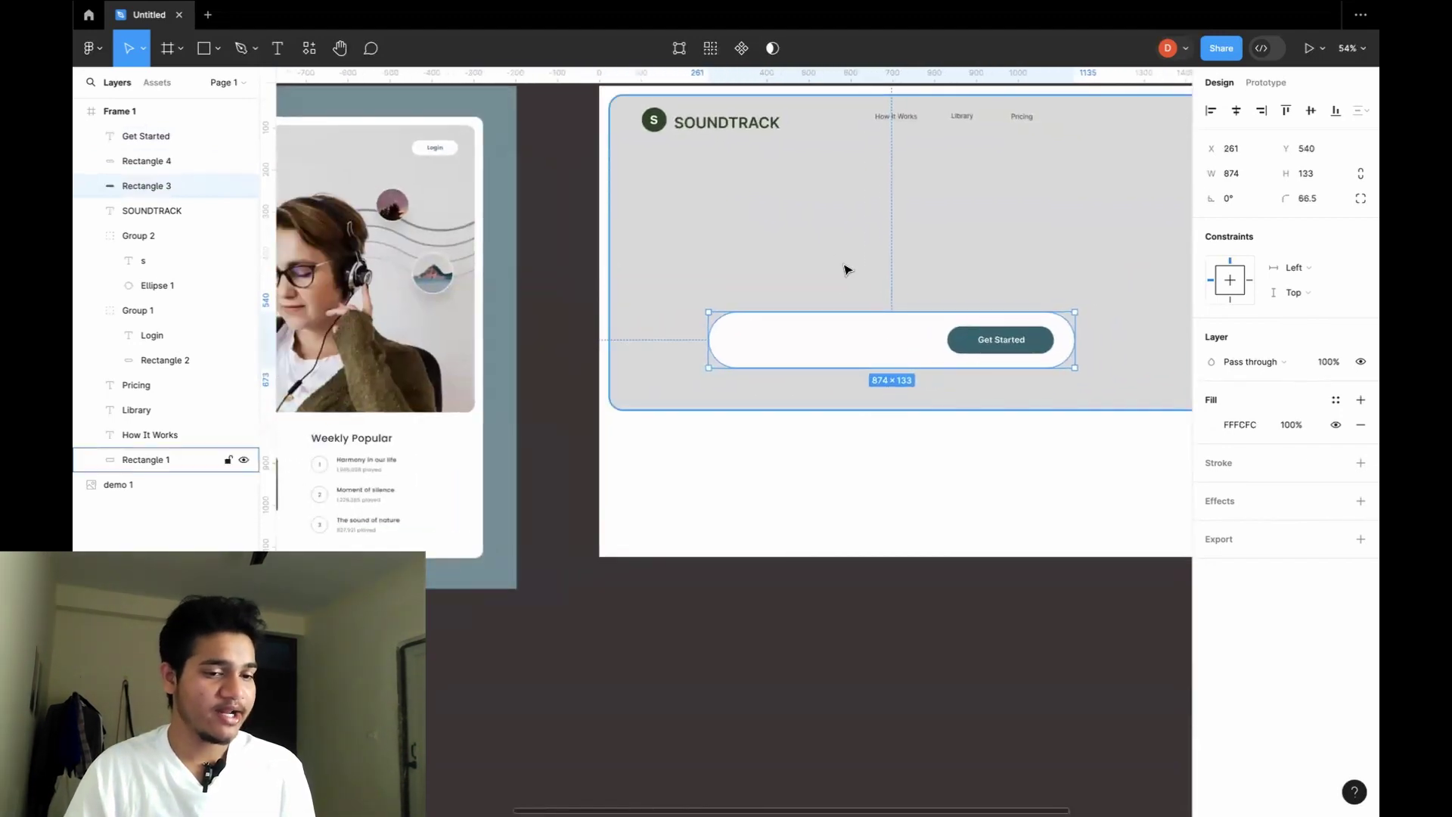
scroll(832, 257, "up", 5)
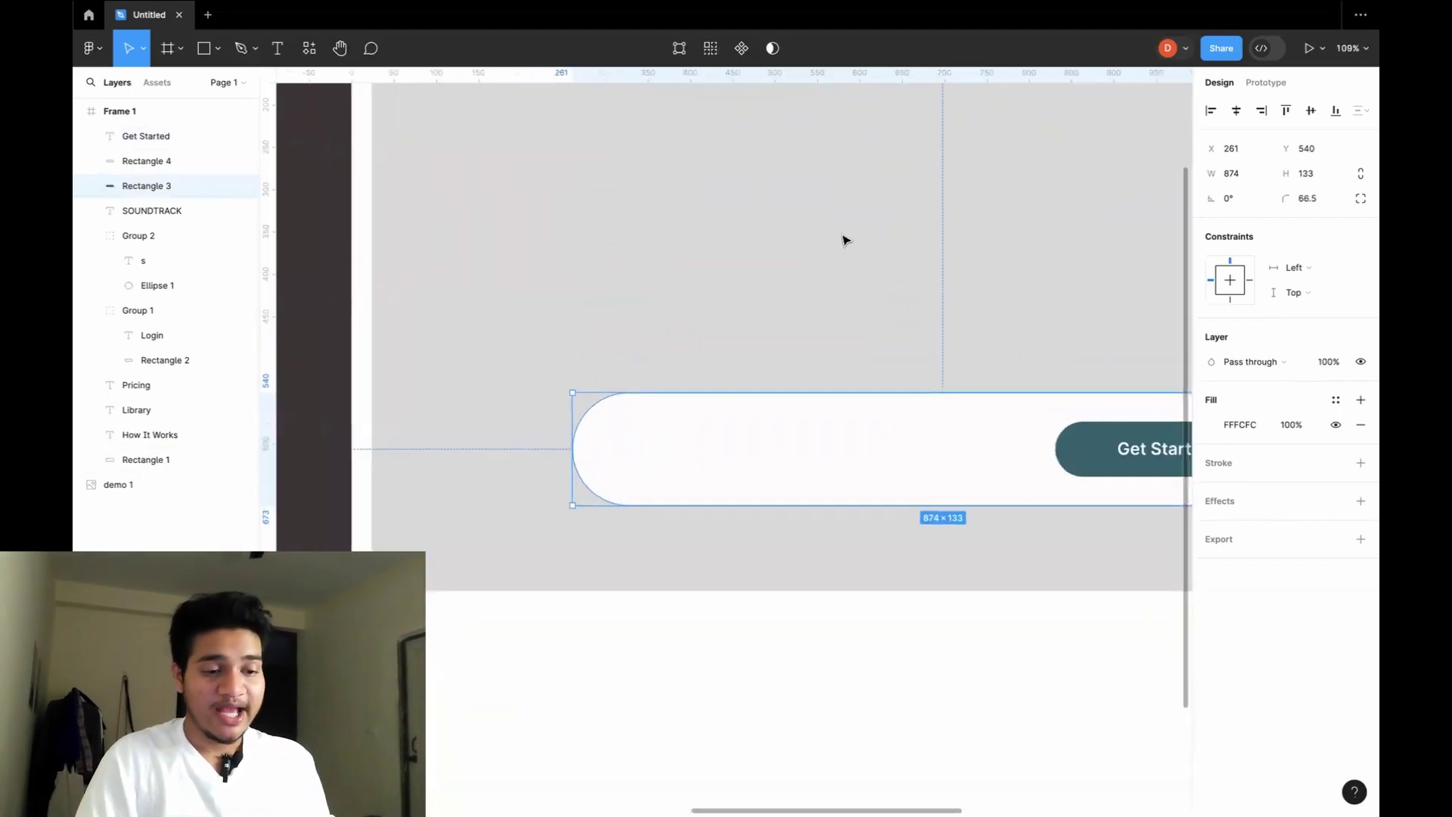
left_click(748, 250)
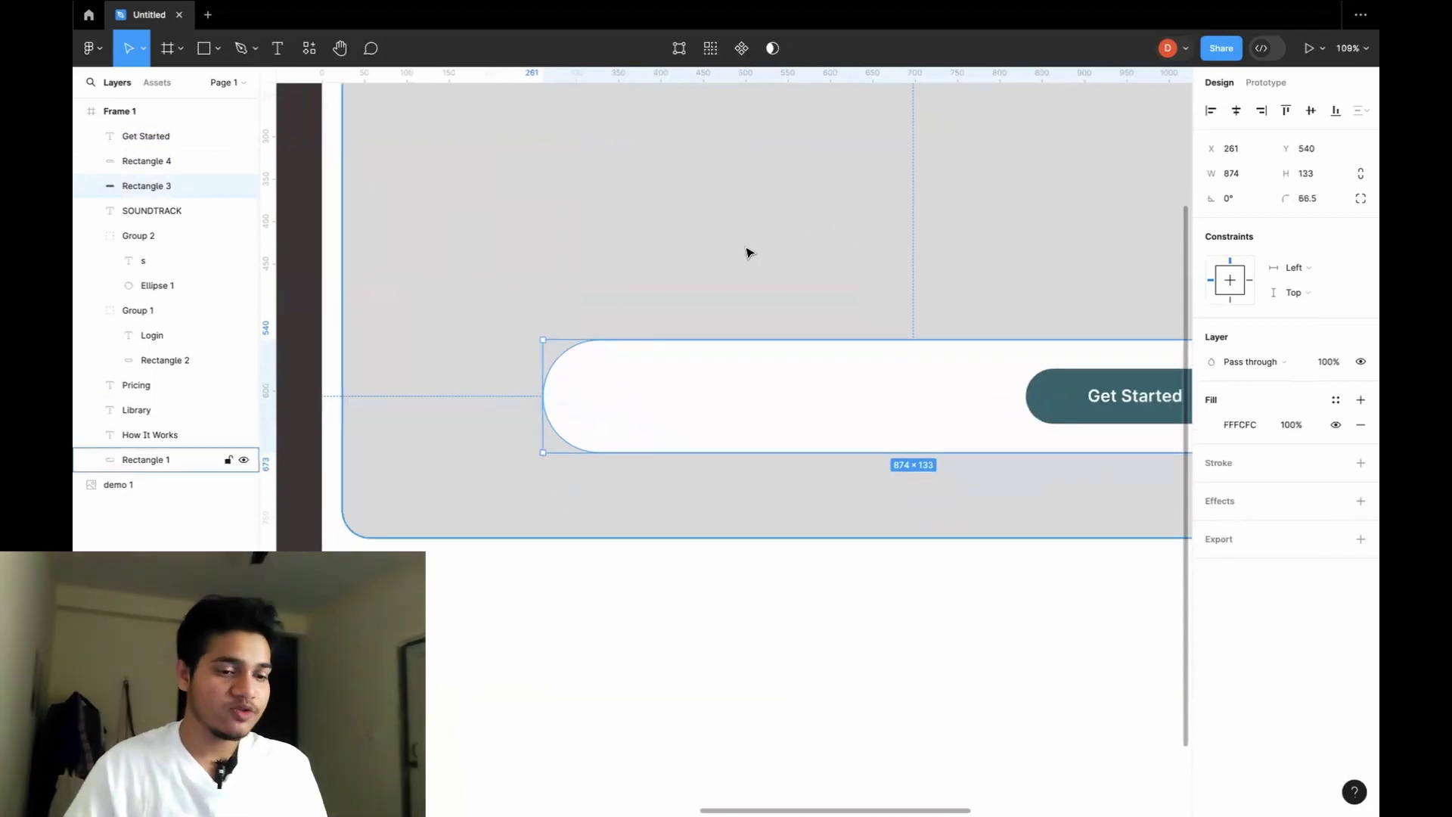
Add the email placeholder text on the pill's left side, widened to fit one line.
key("t")
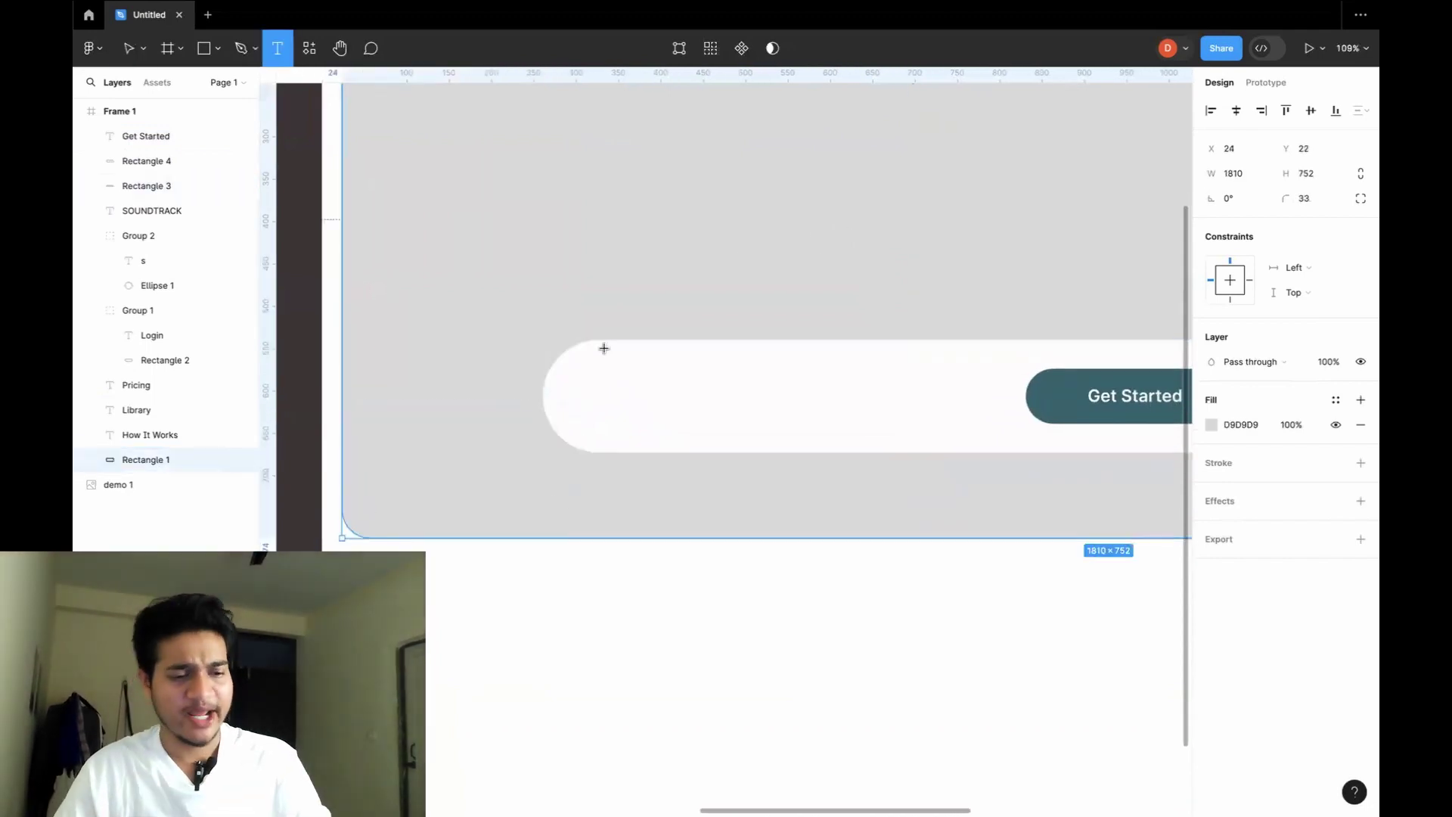
left_click_drag(610, 358, 756, 386)
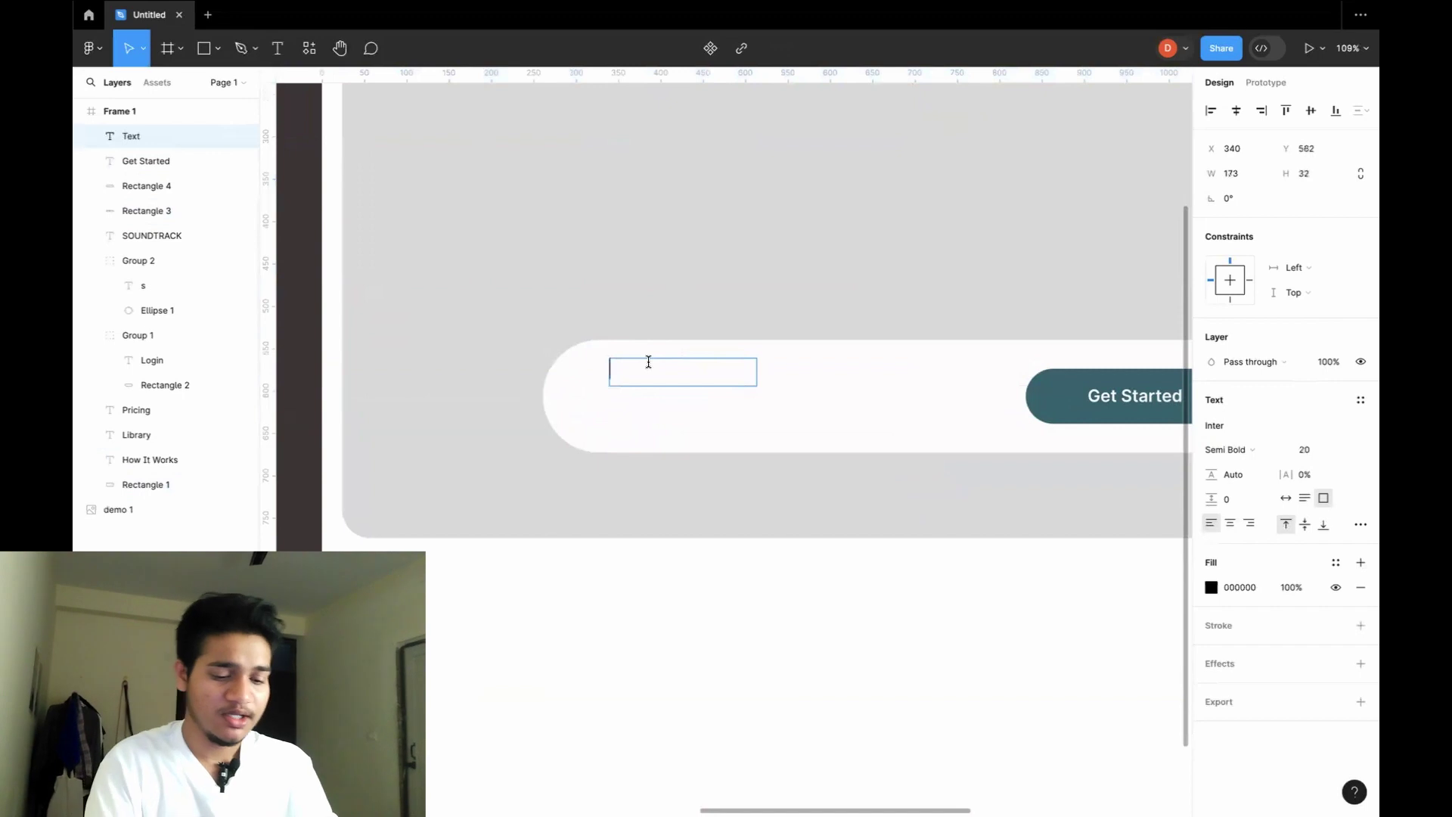
type("your Email")
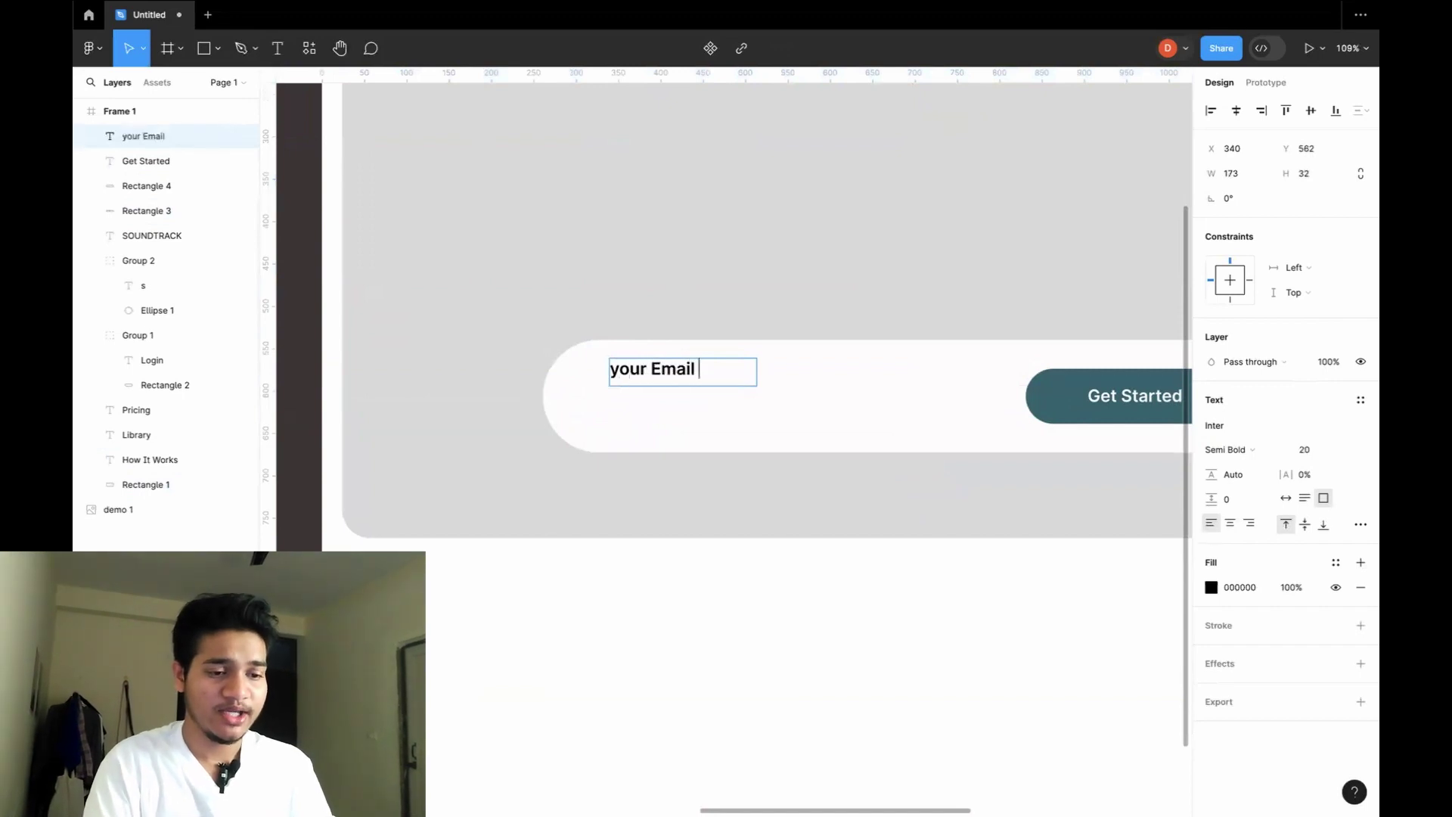
type(" Address")
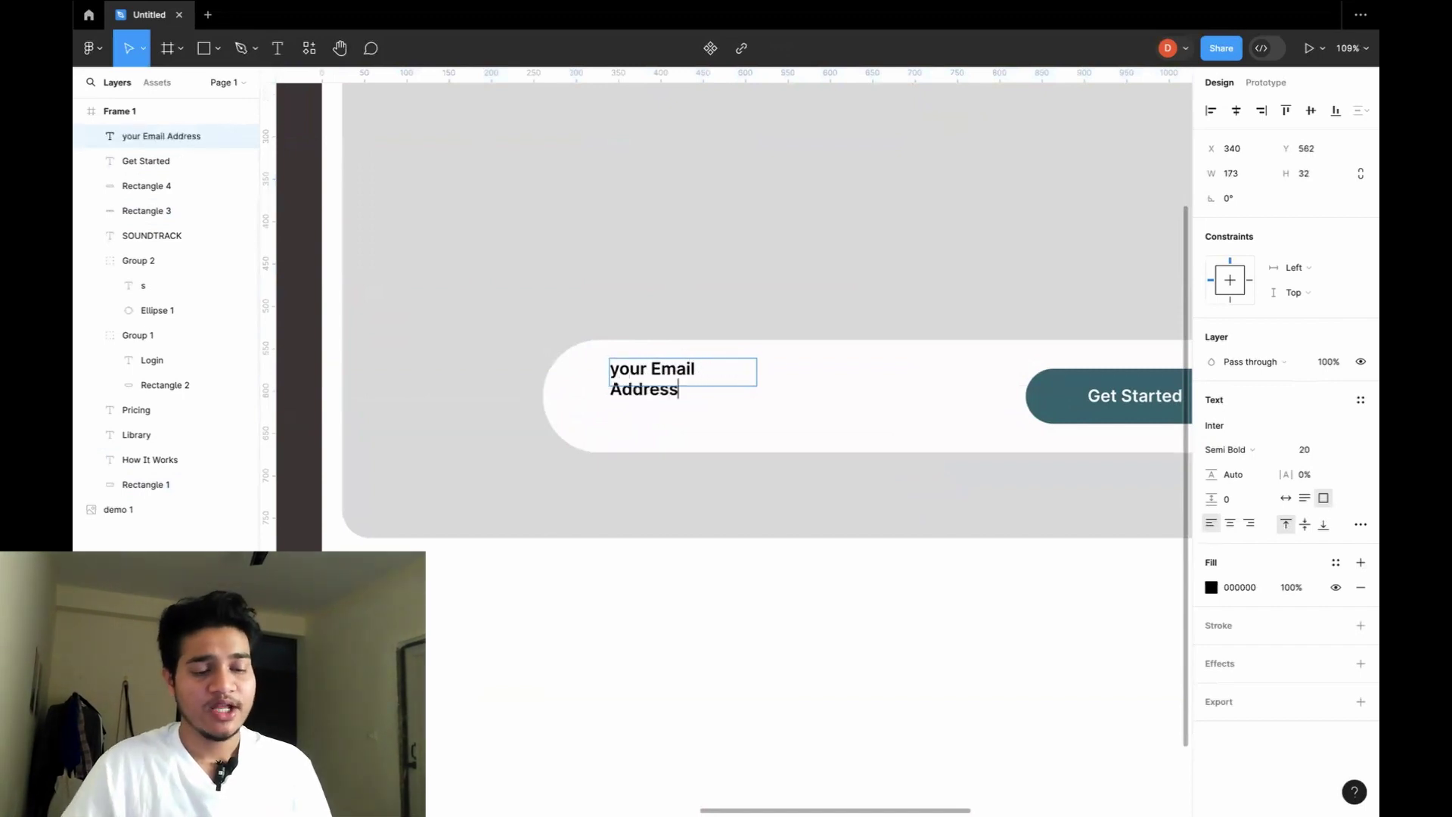
left_click_drag(756, 368, 718, 375)
left_click(843, 395)
left_click(704, 373)
Capitalise the first letter so the placeholder reads 'Your Email Address'.
double_click(642, 375)
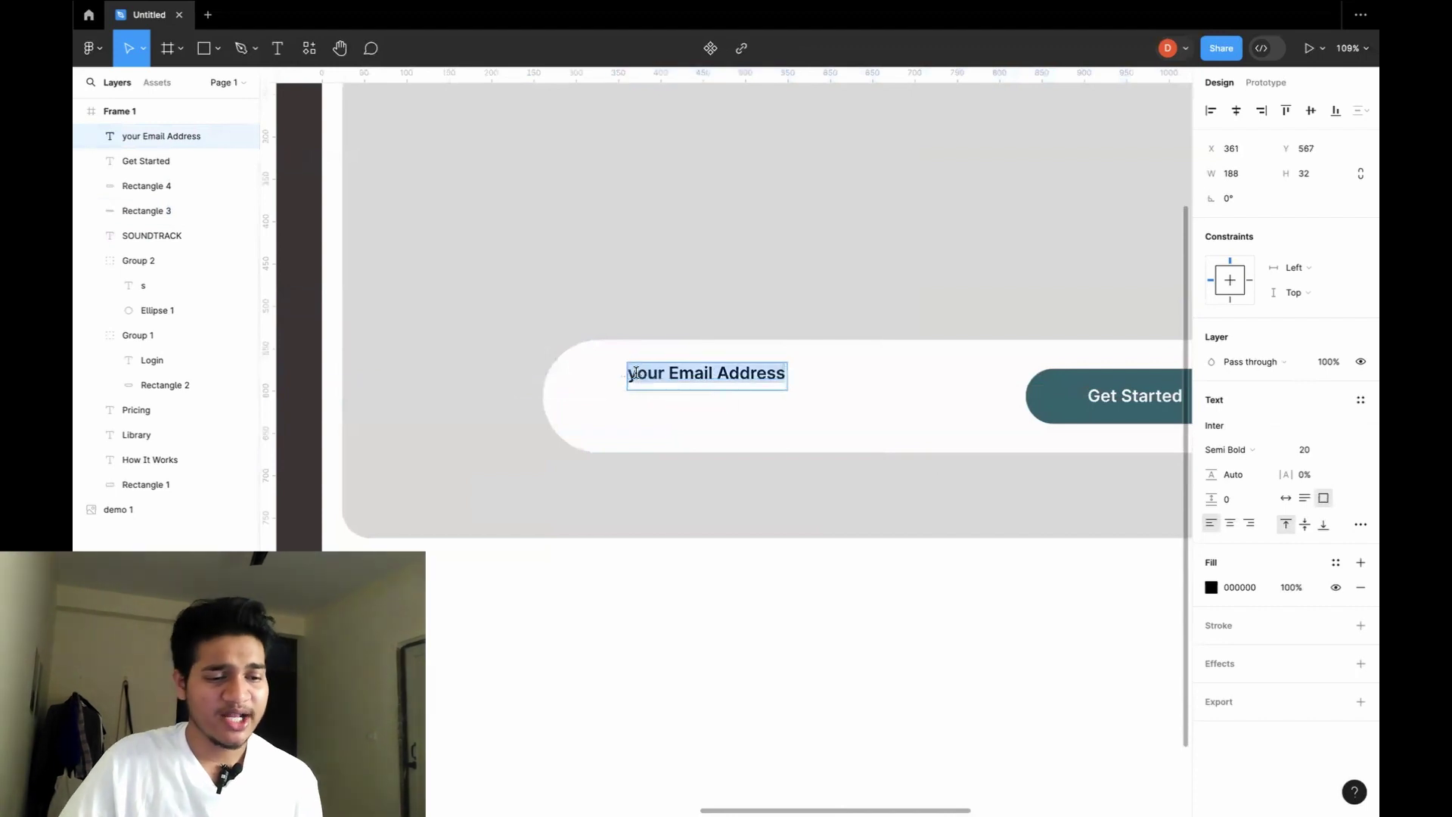
left_click(636, 372)
key("Delete")
type("Y")
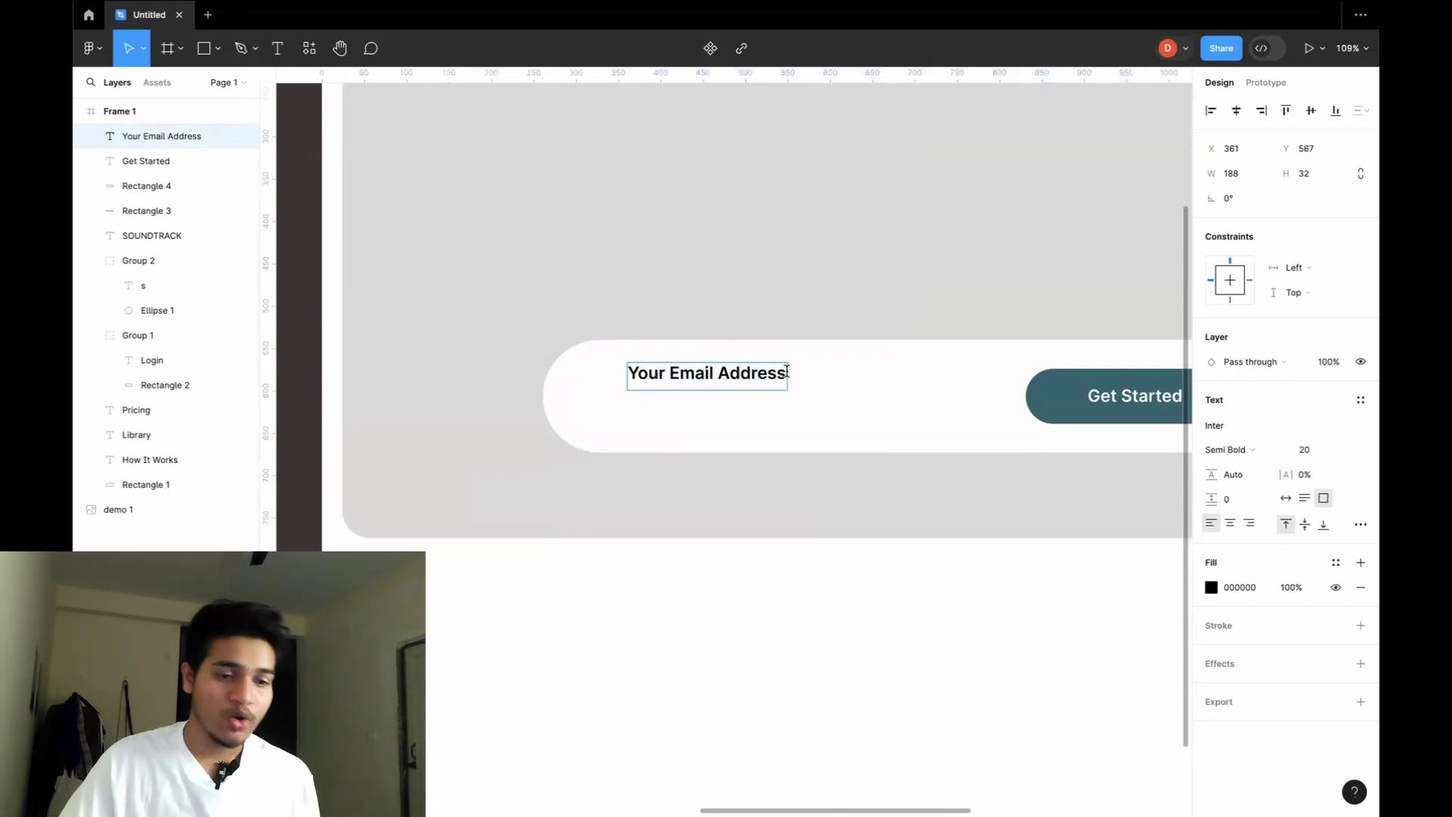
key("Escape")
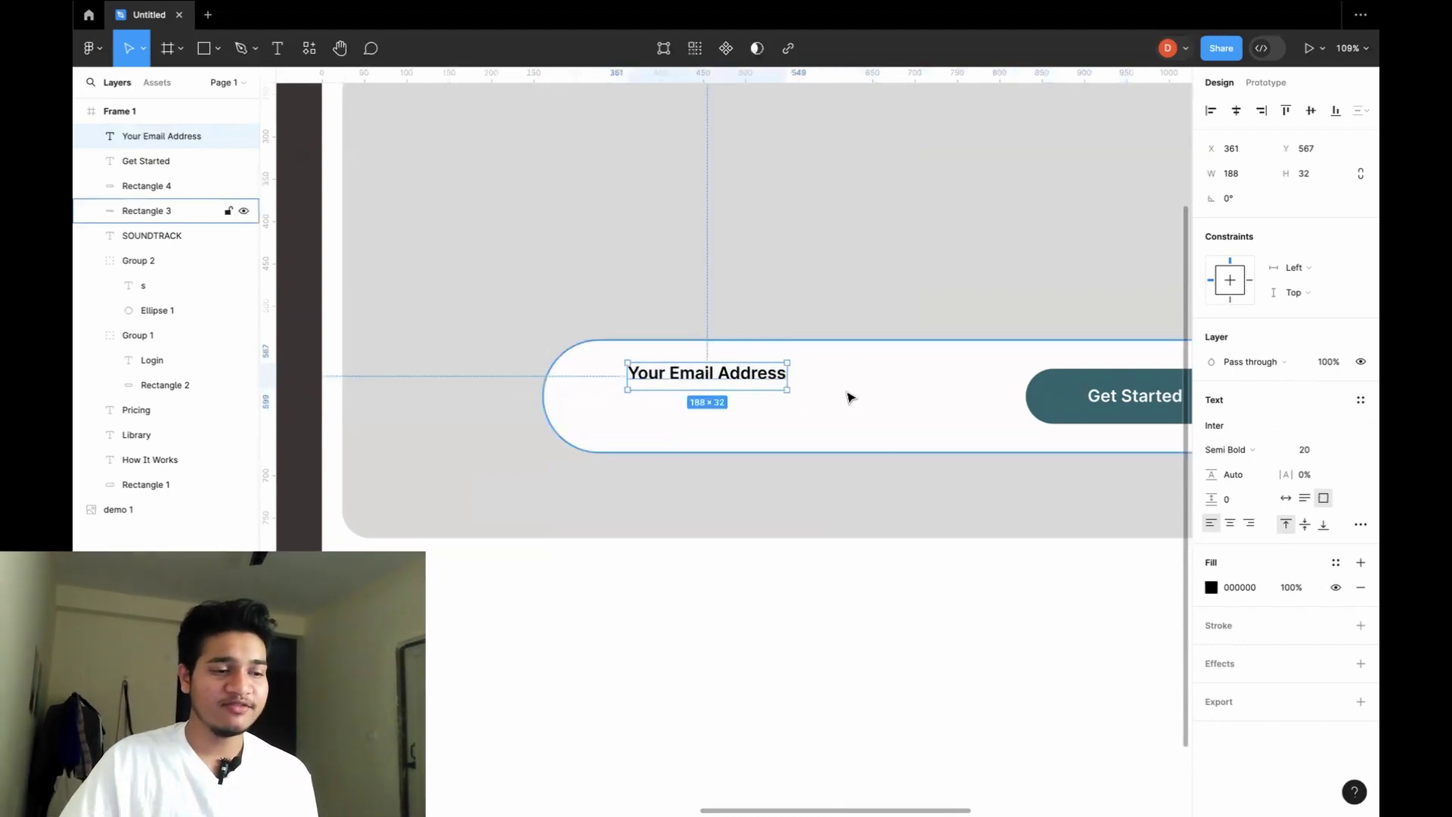
Set the placeholder text fill to 000000 at 50% opacity.
left_click(1210, 588)
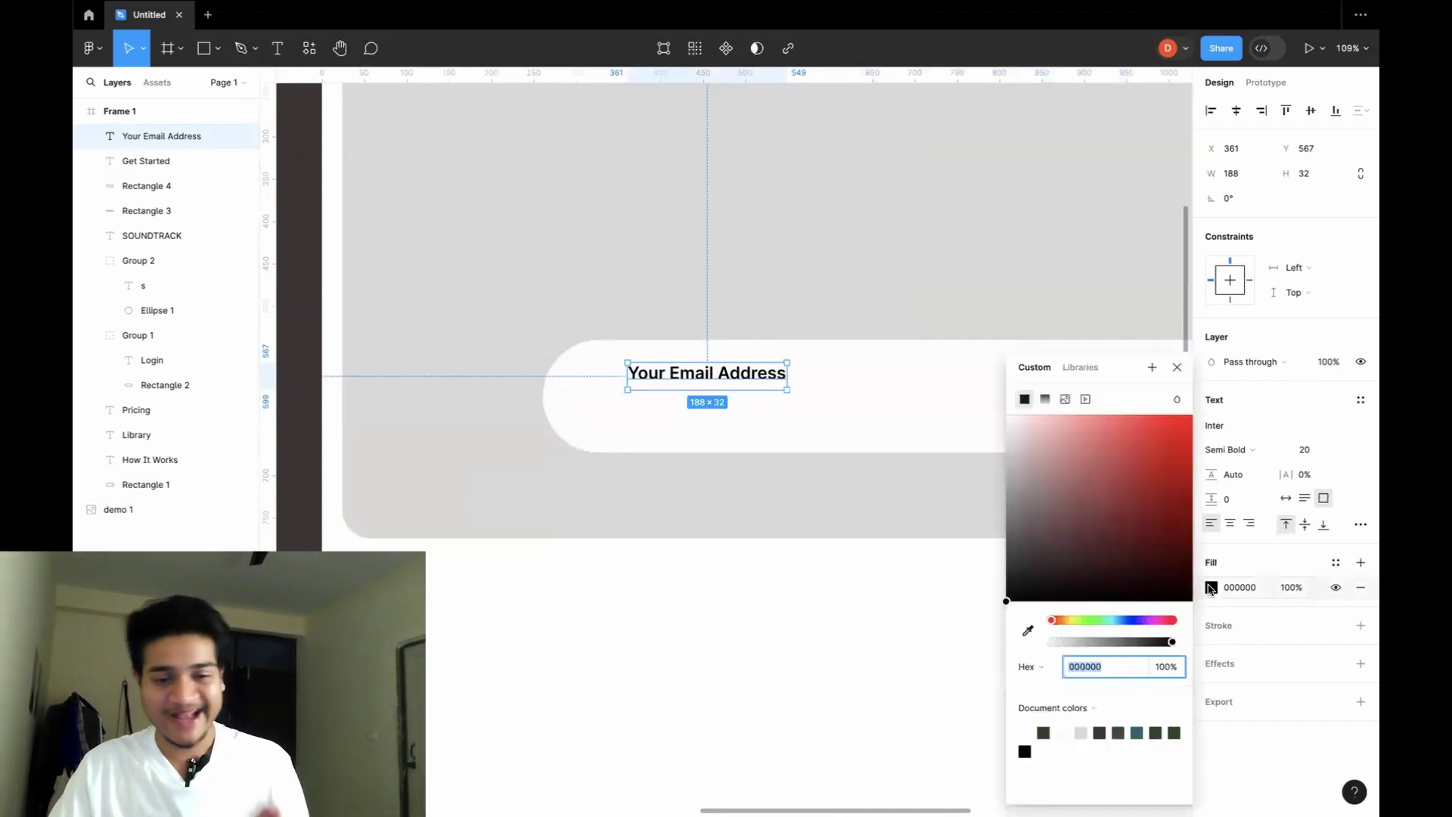
left_click(1291, 589)
type("50")
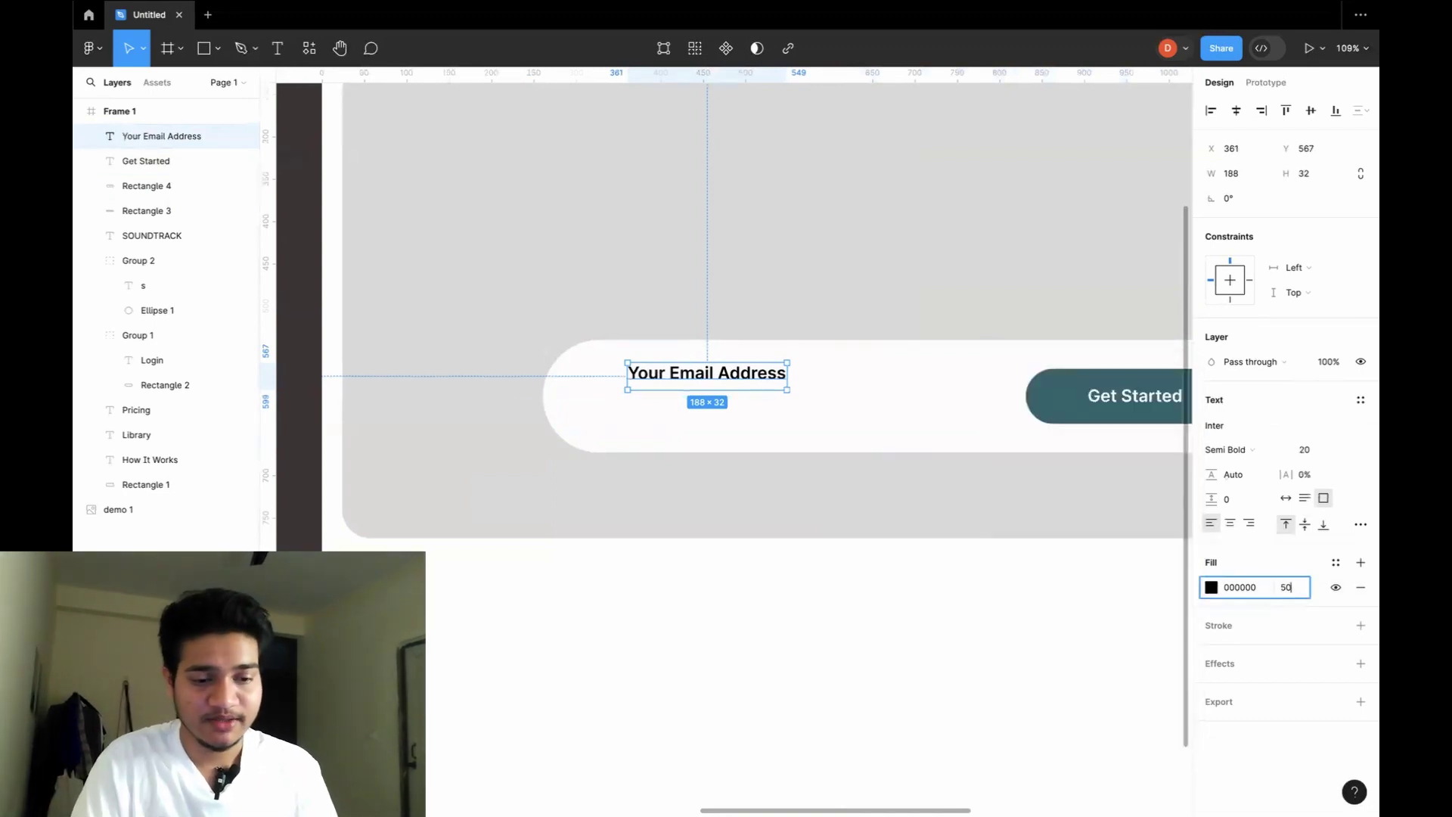
key("Return")
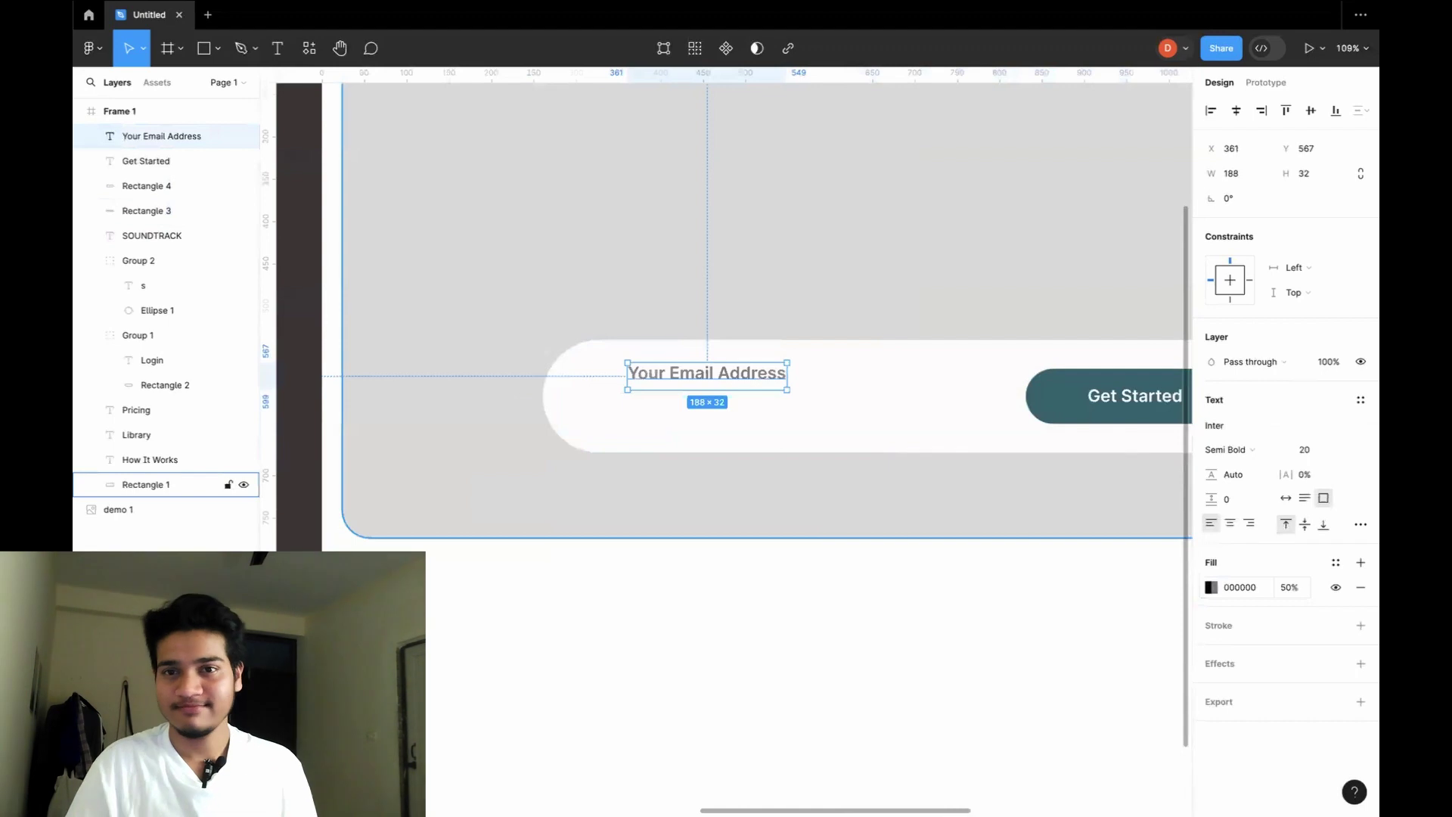
Check the placeholder's position against the white pill by selecting each in turn.
left_click(911, 448)
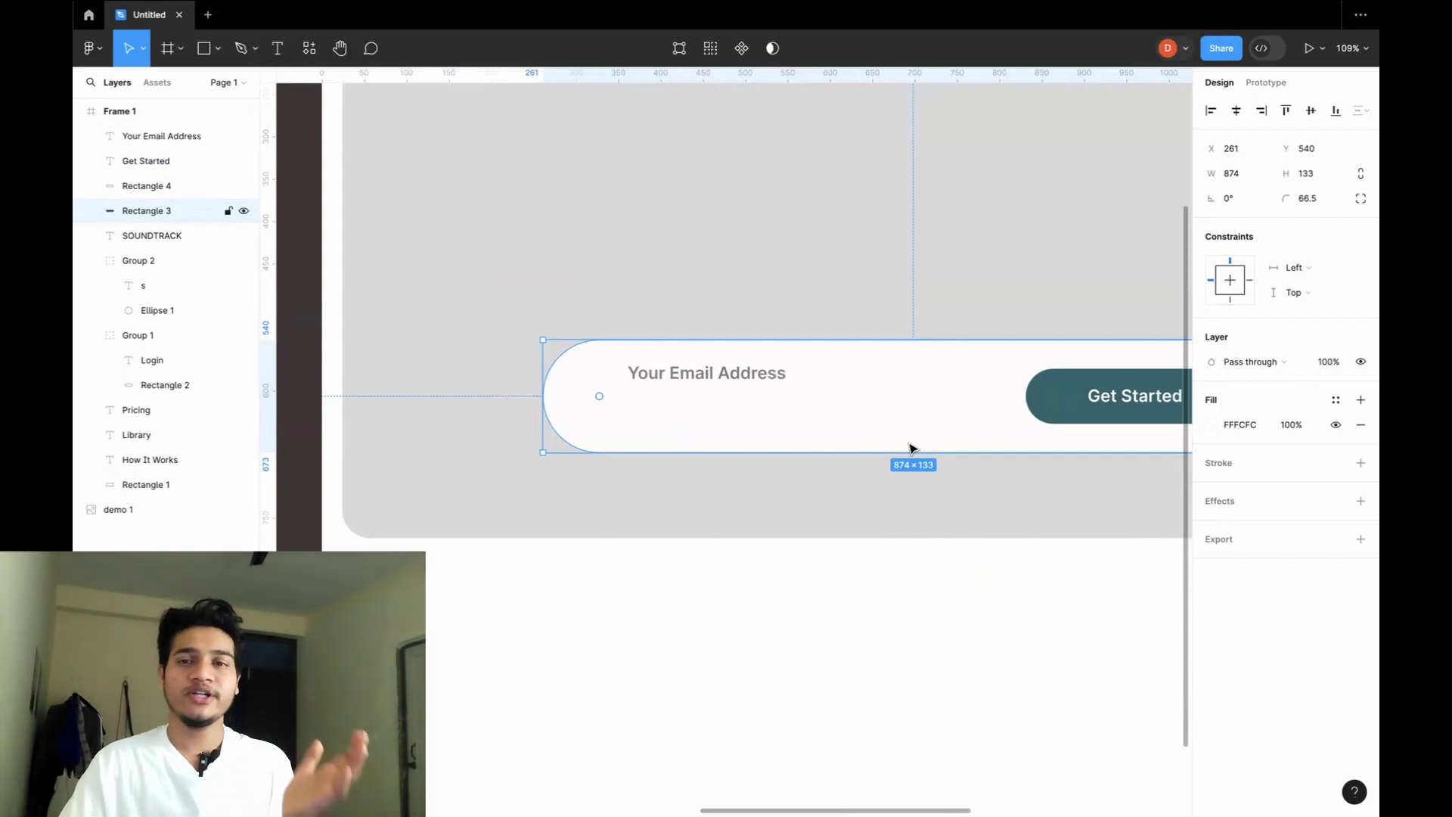
left_click(711, 373)
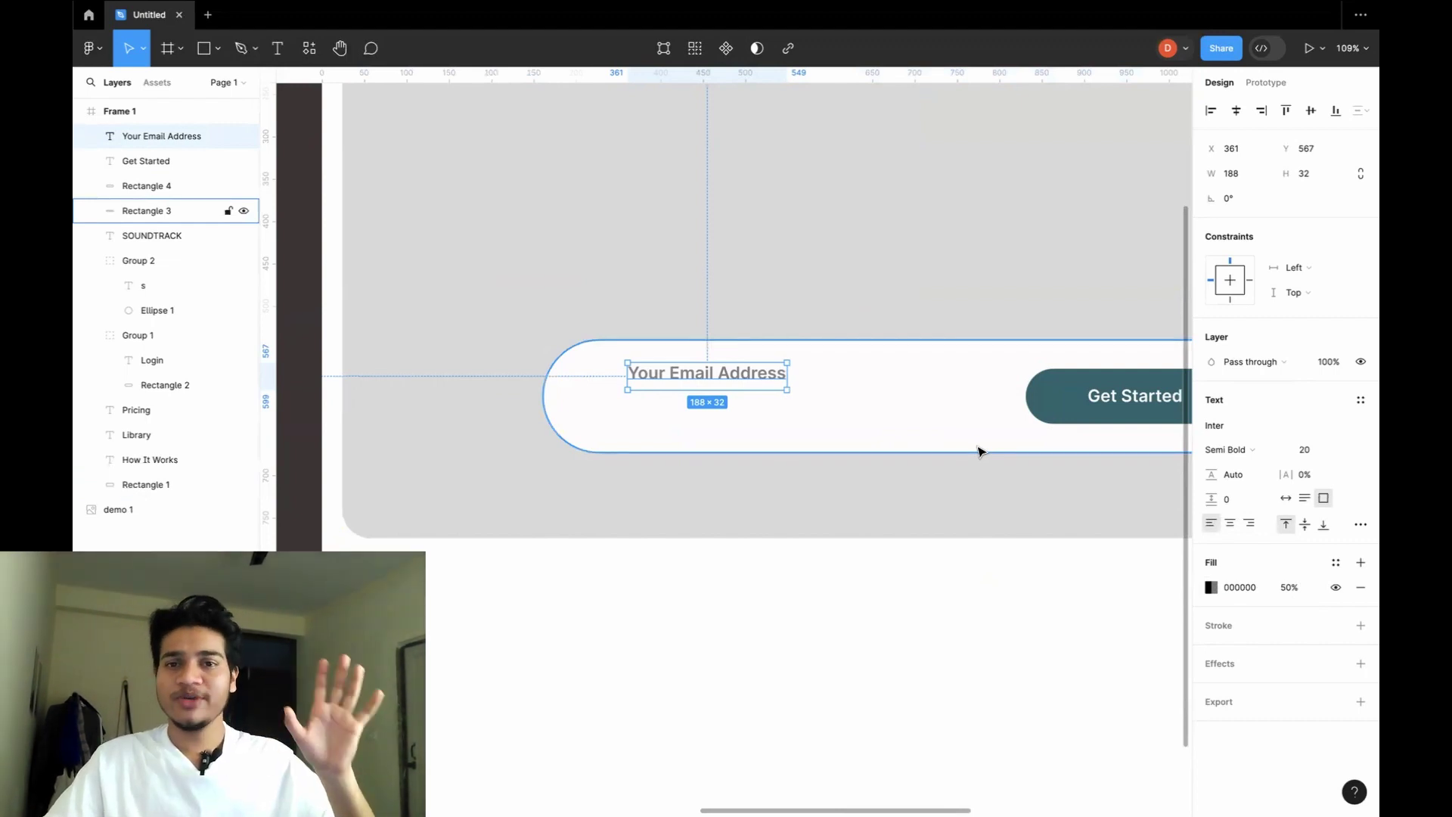
left_click(832, 405)
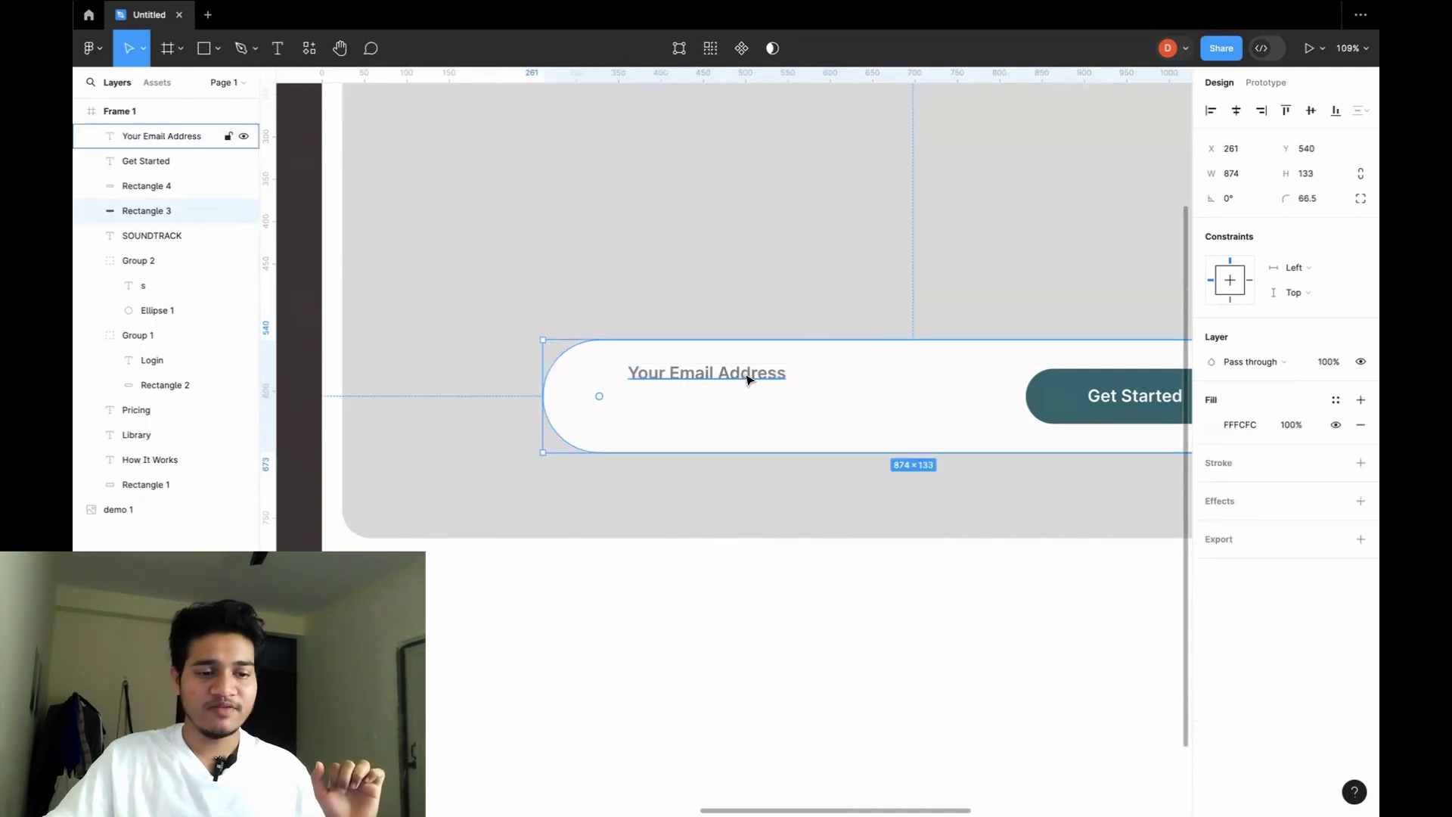
left_click(749, 378)
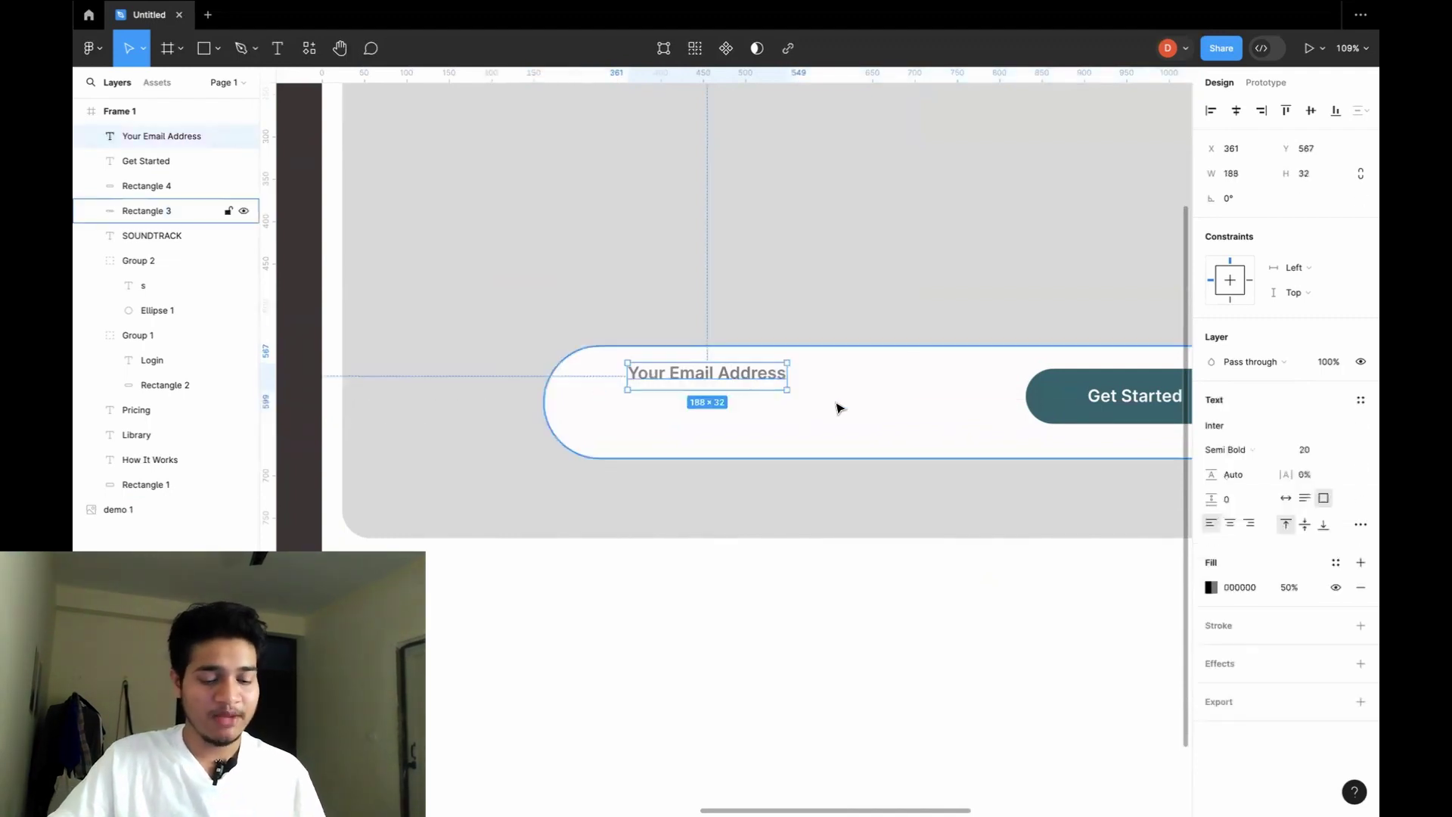
left_click(923, 499)
scroll(926, 499, "down", 2)
scroll(926, 499, "right", 3)
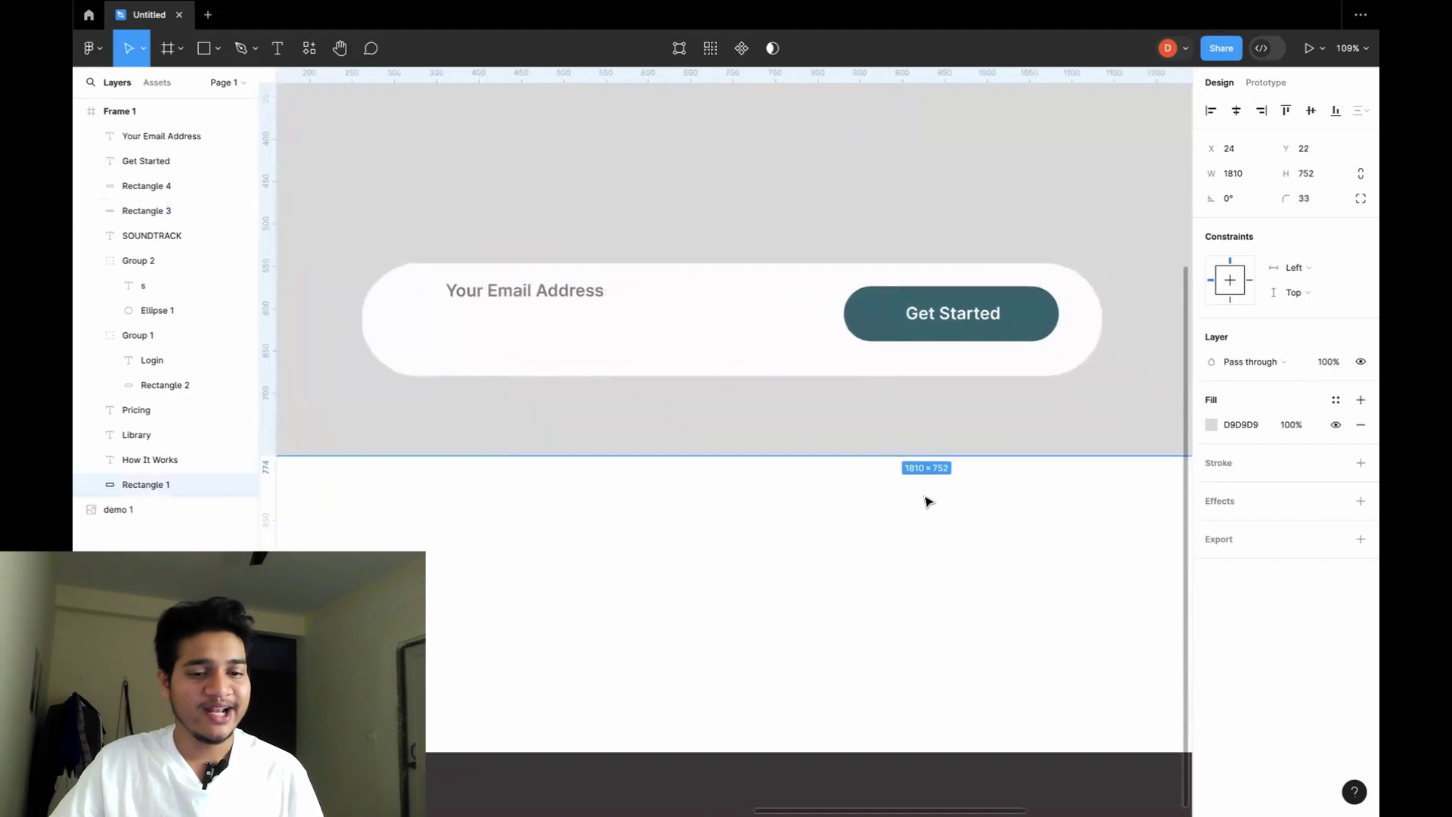
scroll(810, 354, "up", 1)
scroll(810, 353, "left", 1)
left_click(811, 355)
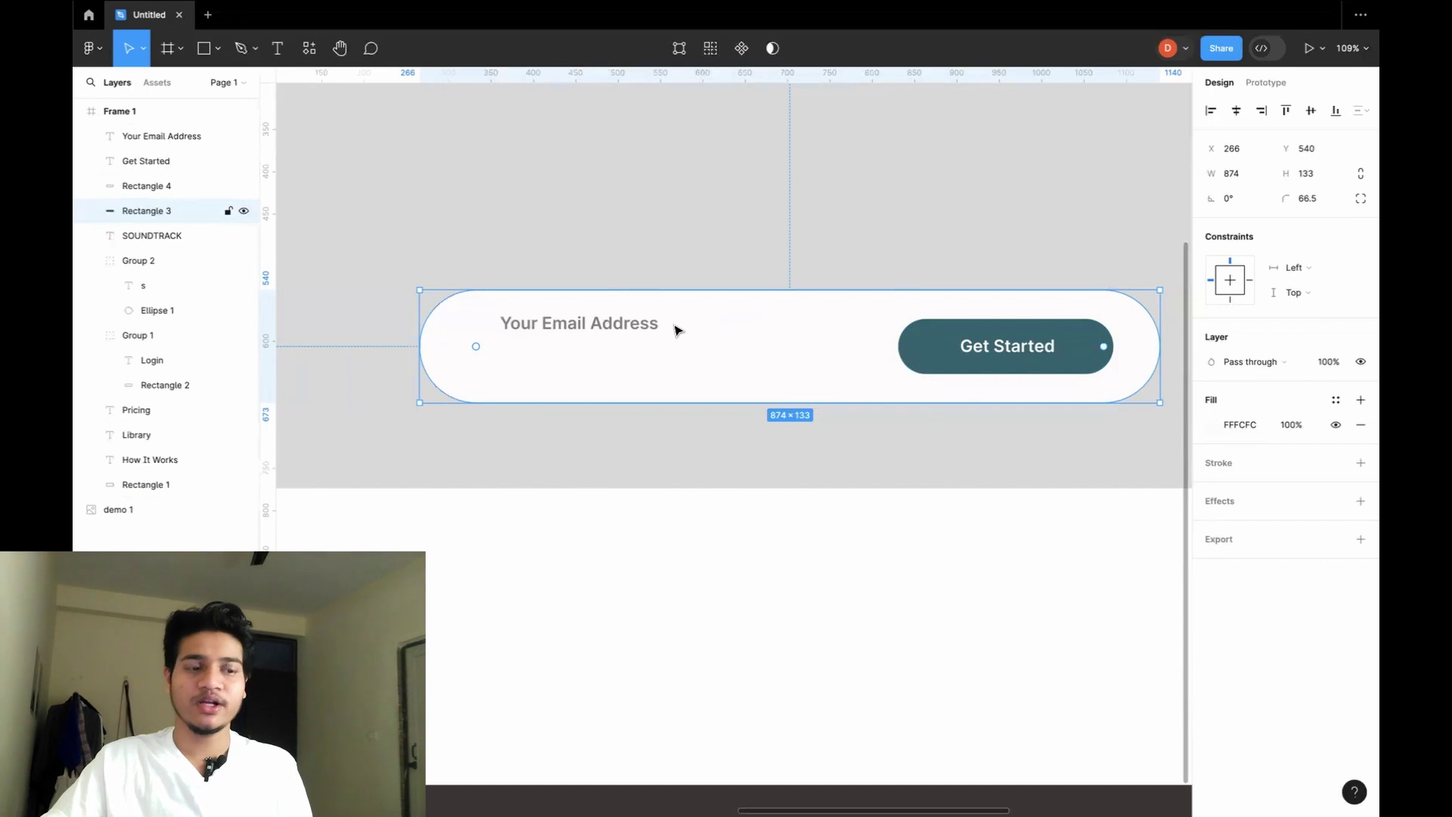
left_click(616, 324)
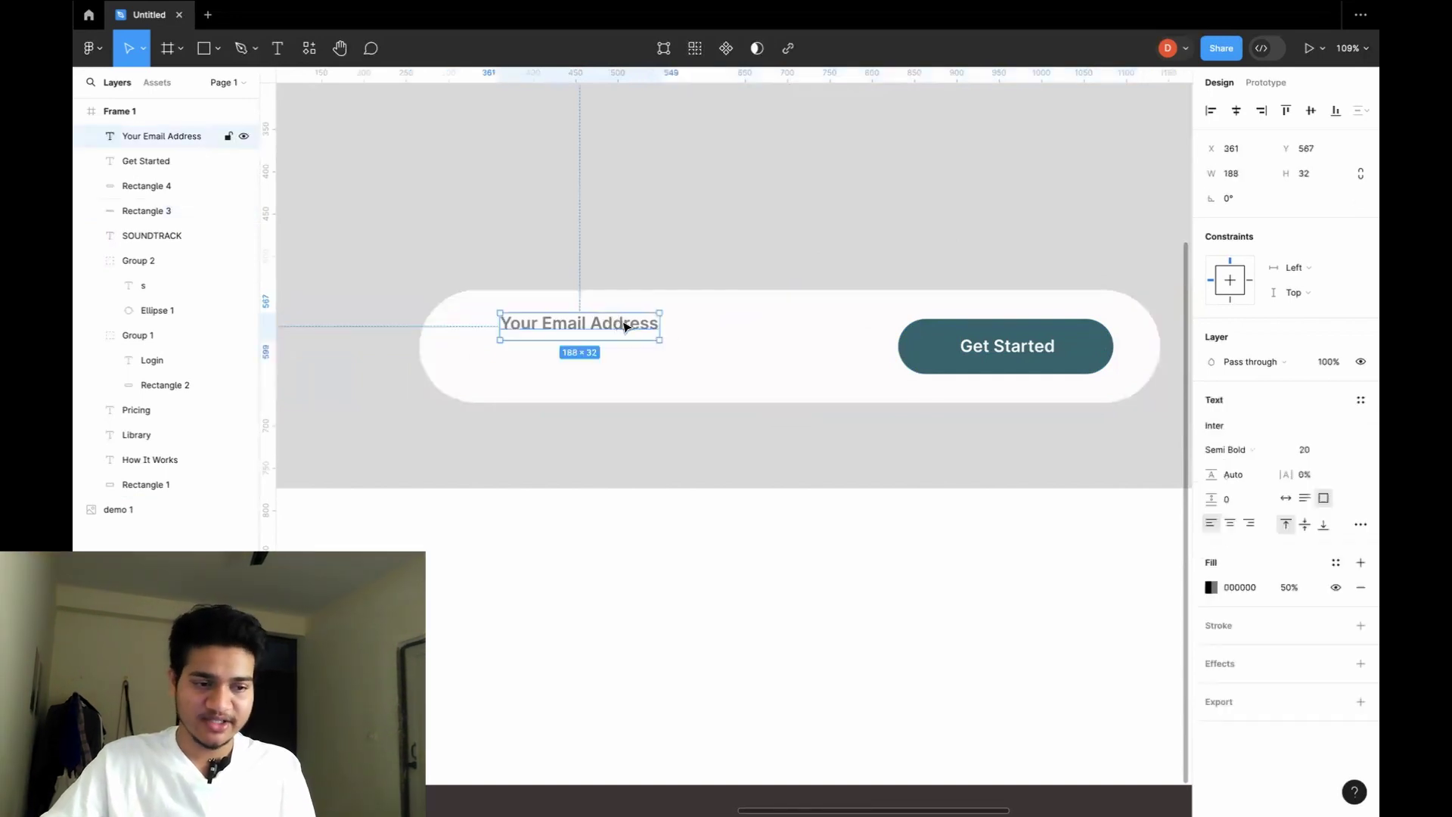
Preview Itim and Italianno, then set the placeholder font to Josefin Sans SemiBold.
left_click(1250, 432)
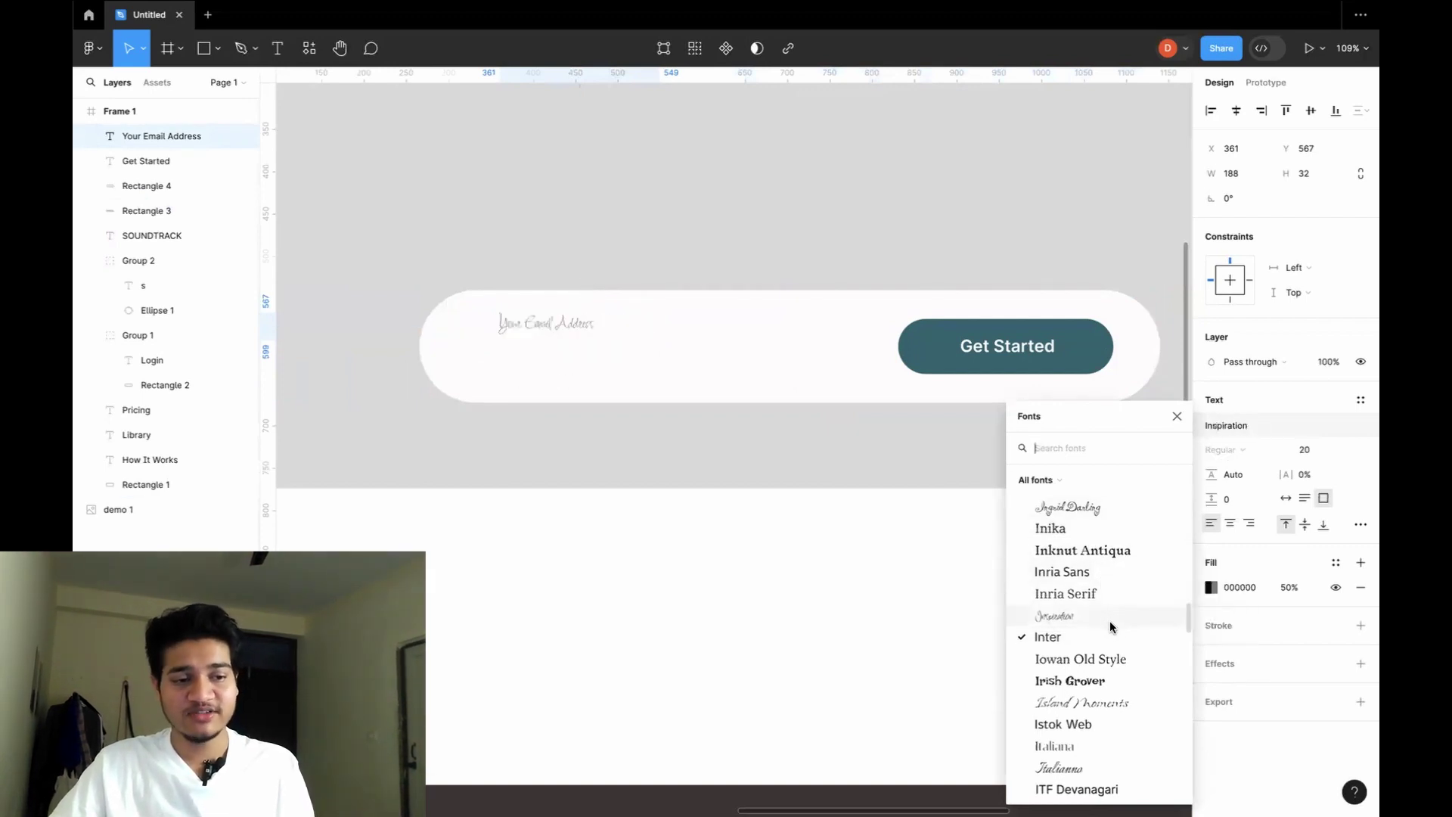
scroll(1109, 620, "down", 4)
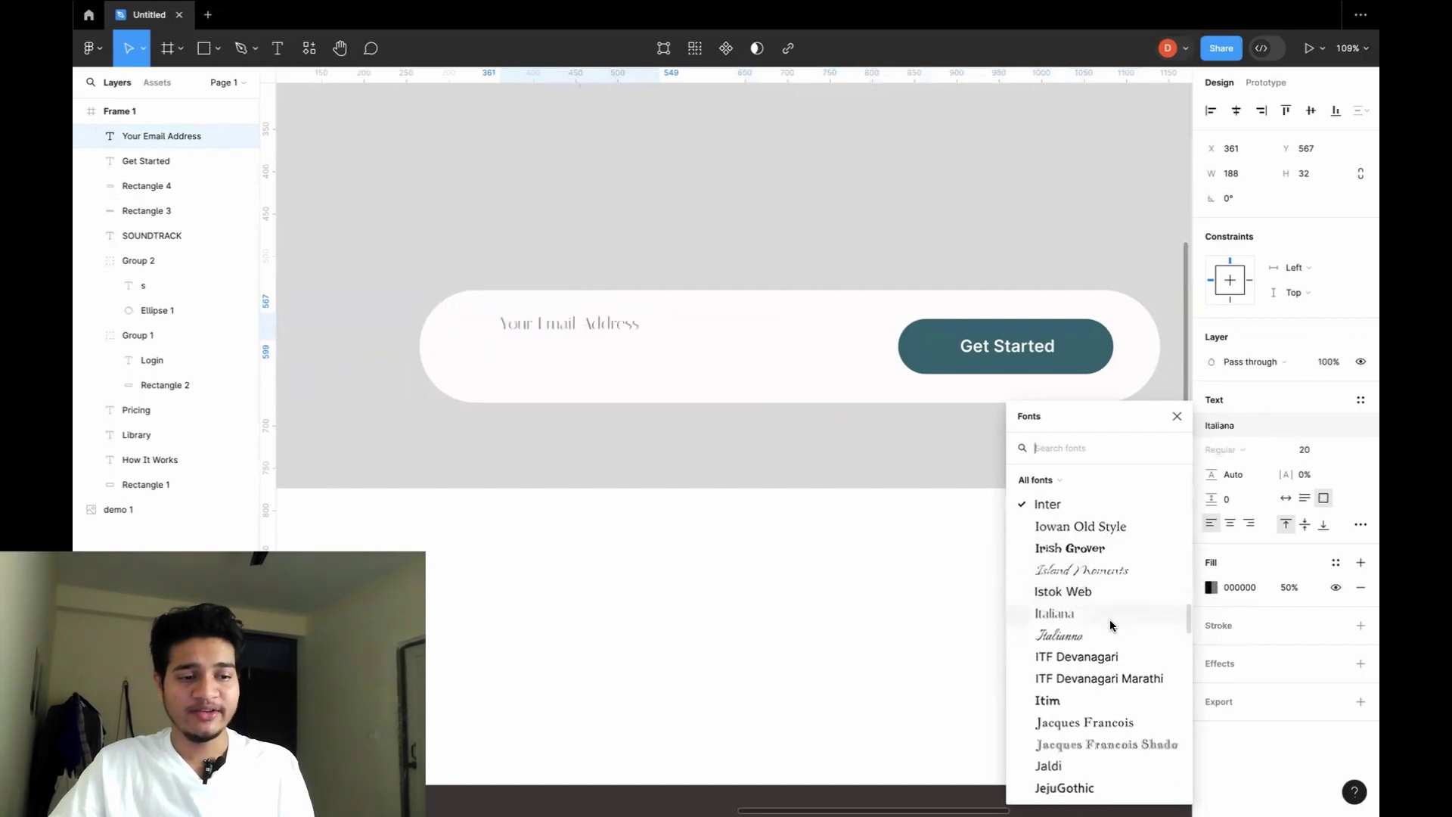
scroll(1109, 619, "down", 3)
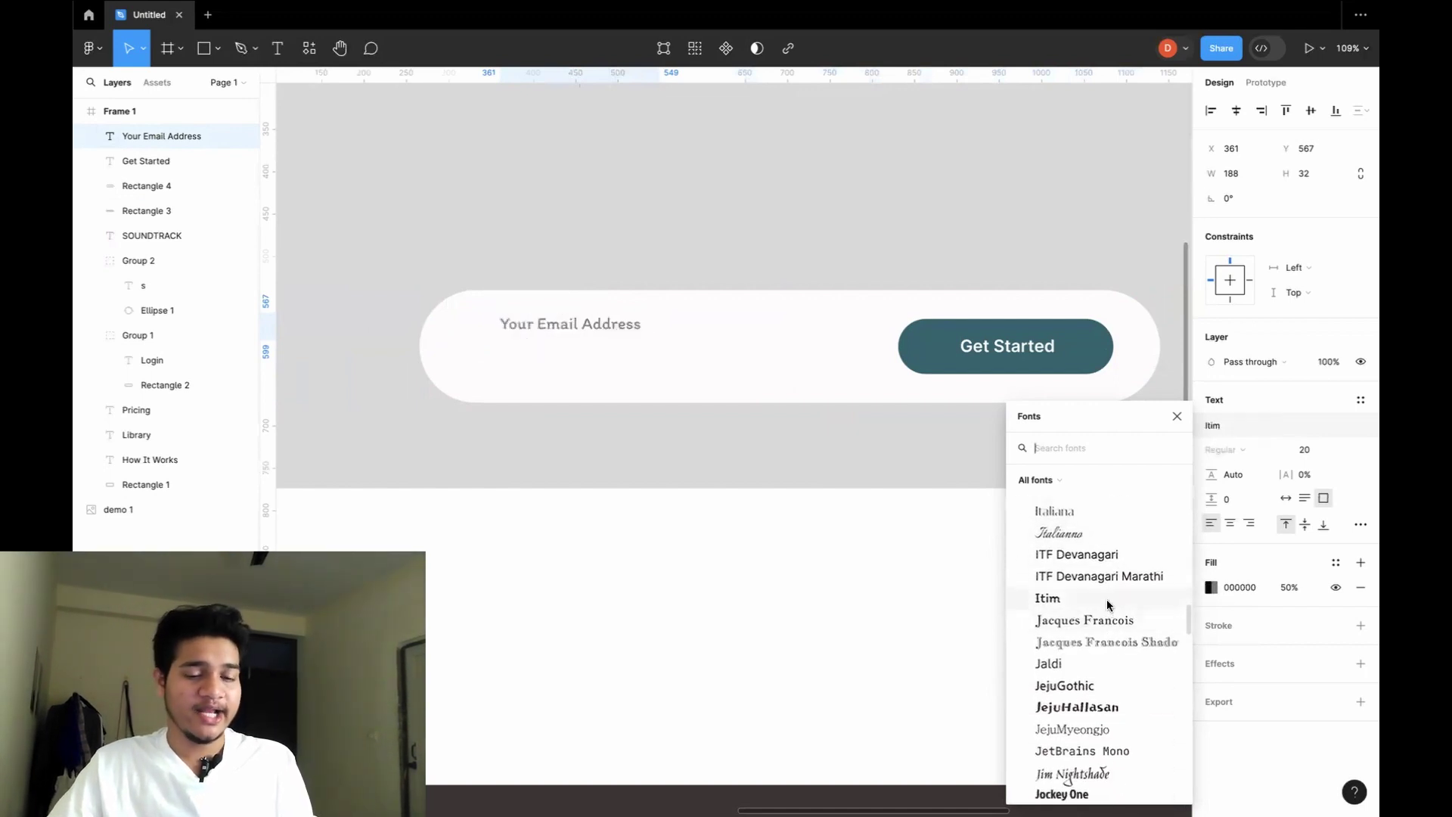
left_click(1106, 602)
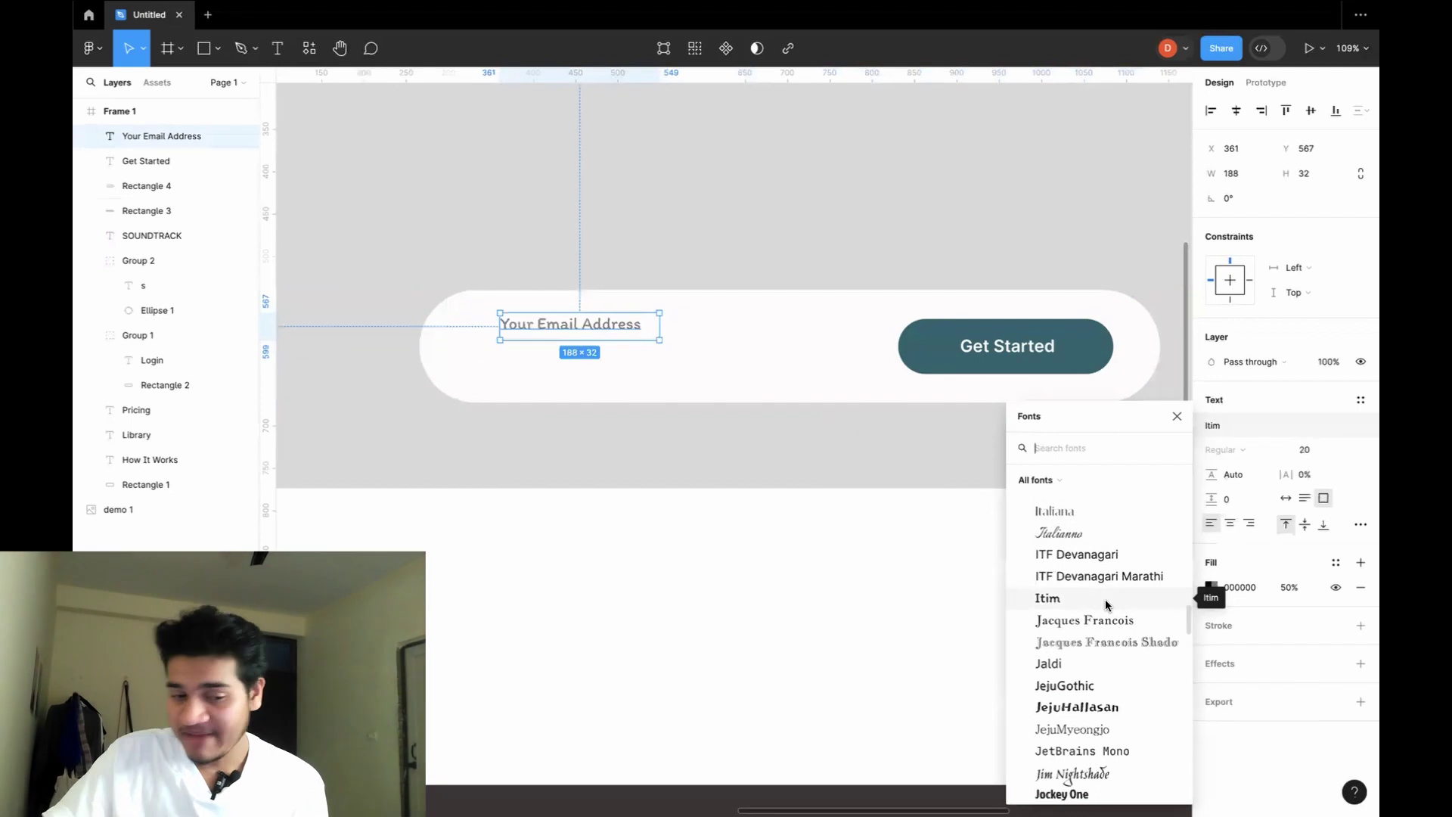
left_click(1081, 528)
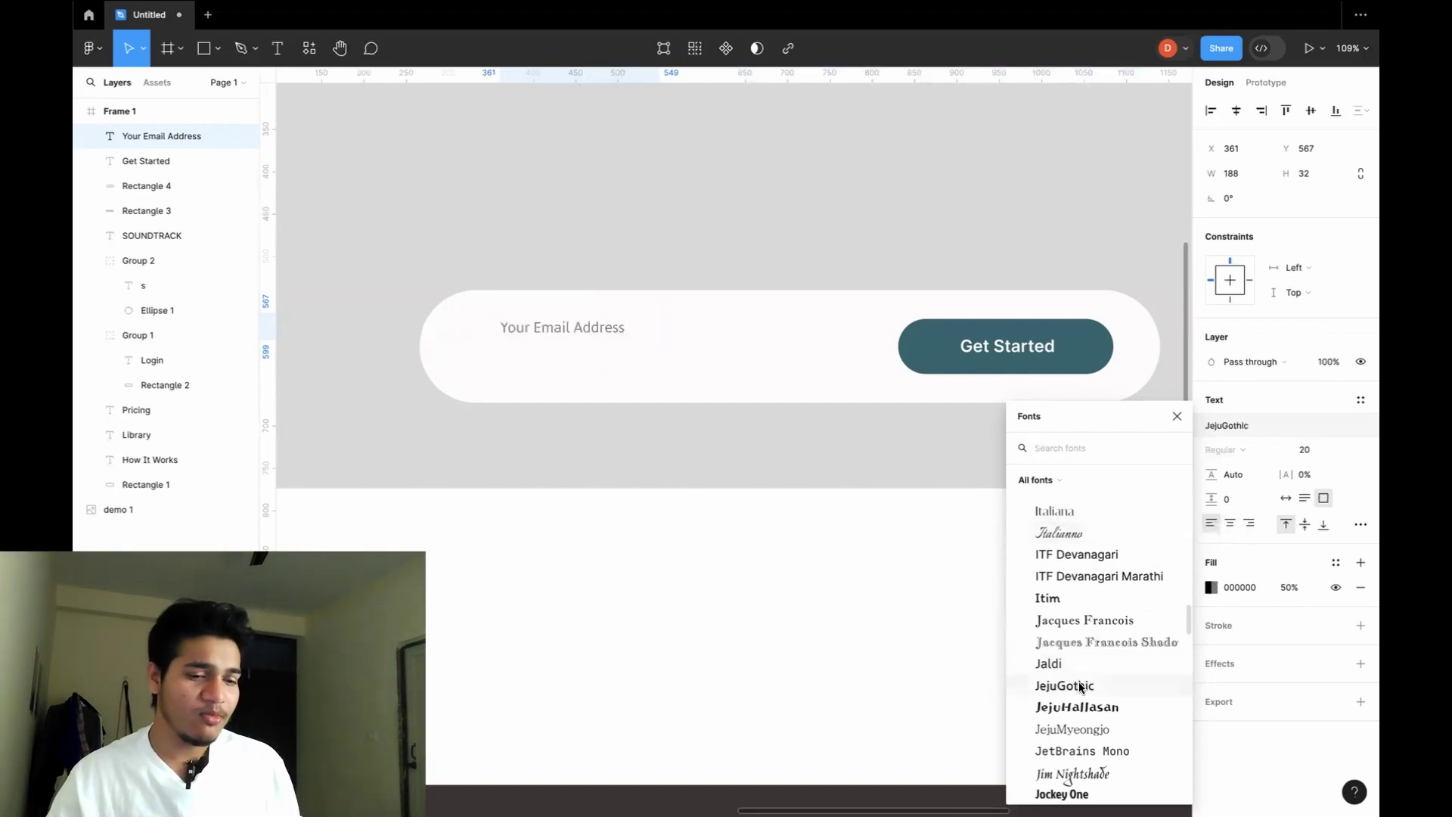
scroll(1086, 687, "down", 3)
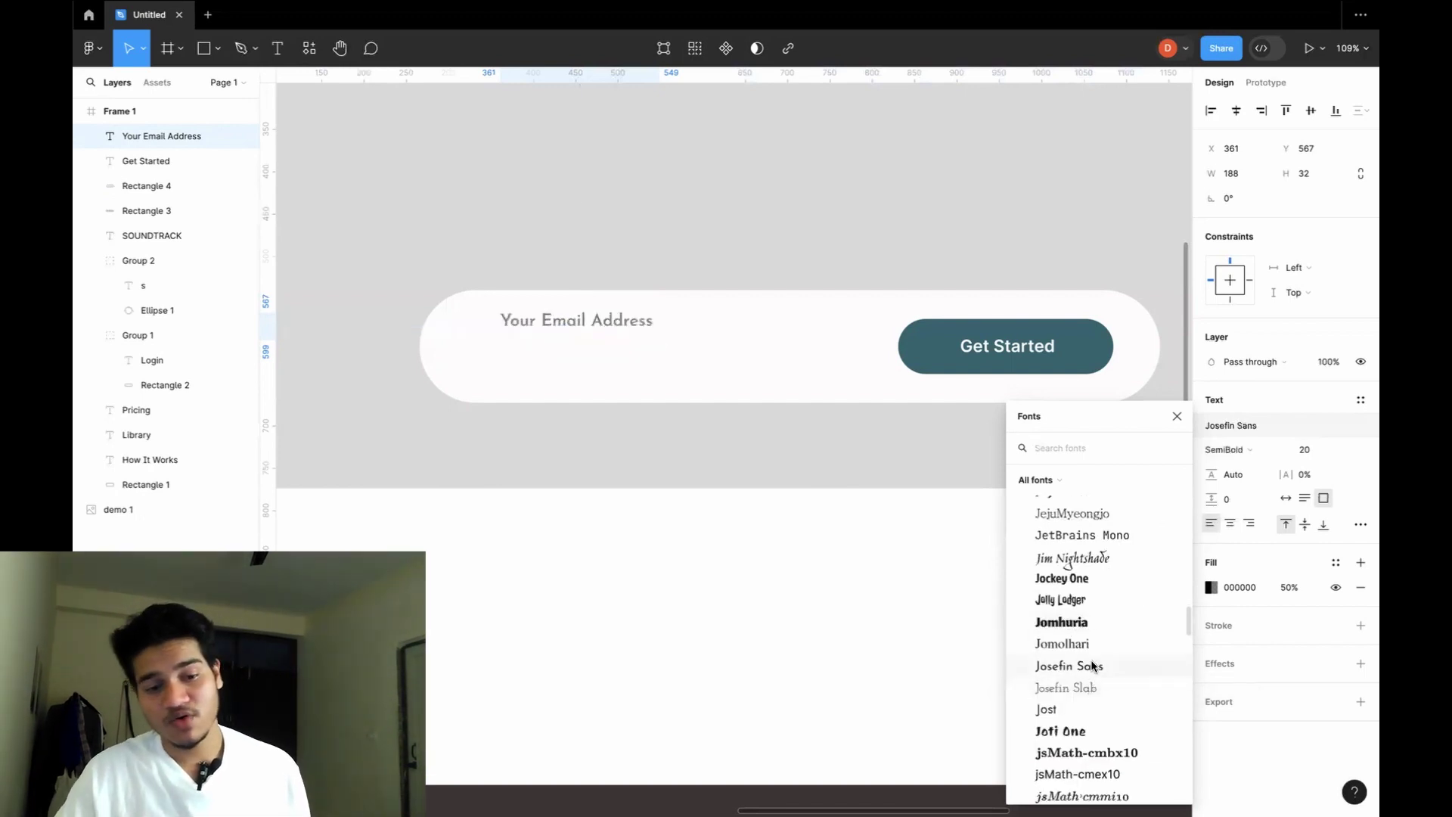
left_click(1092, 666)
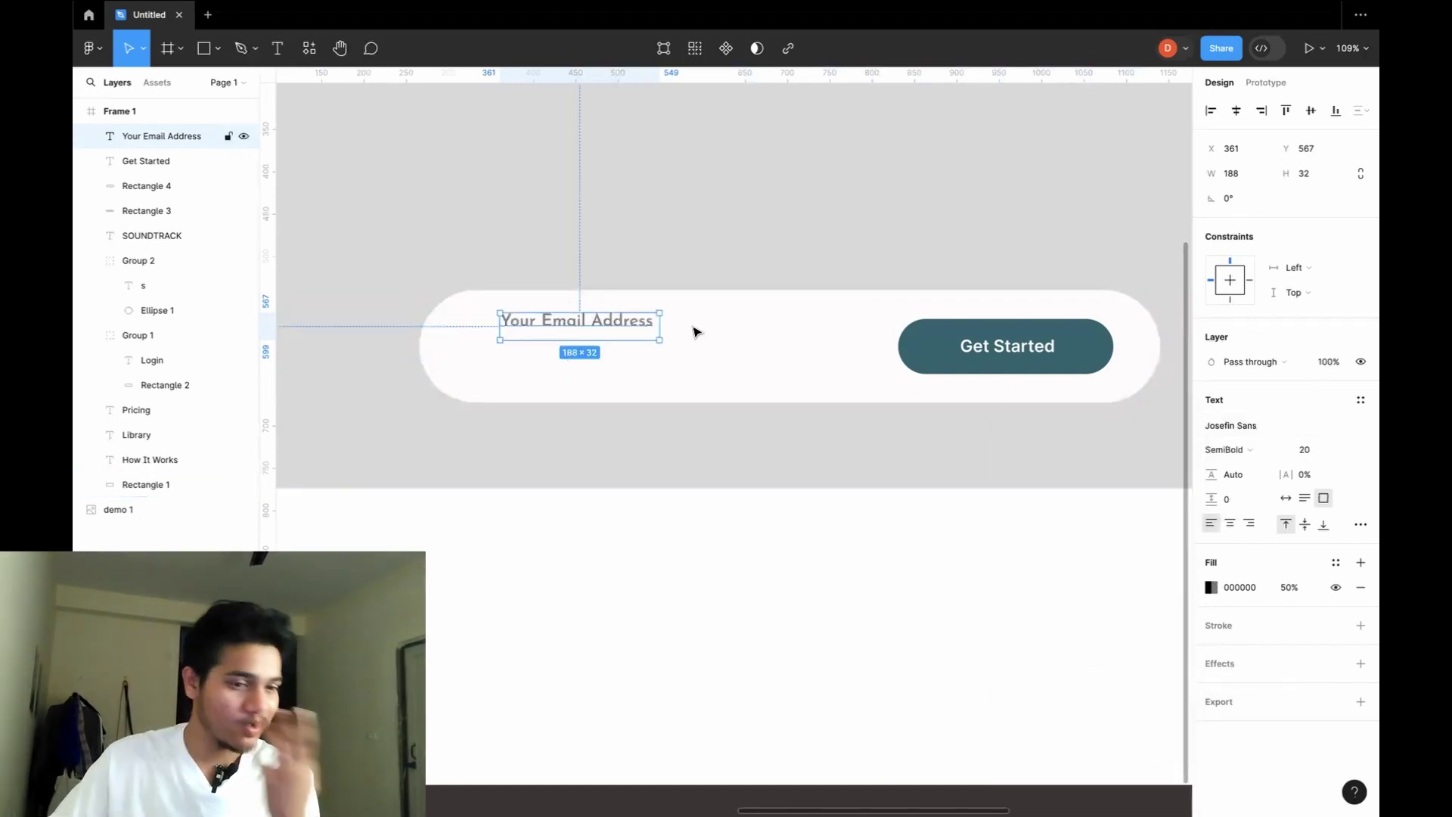
left_click(695, 329)
left_click(622, 323)
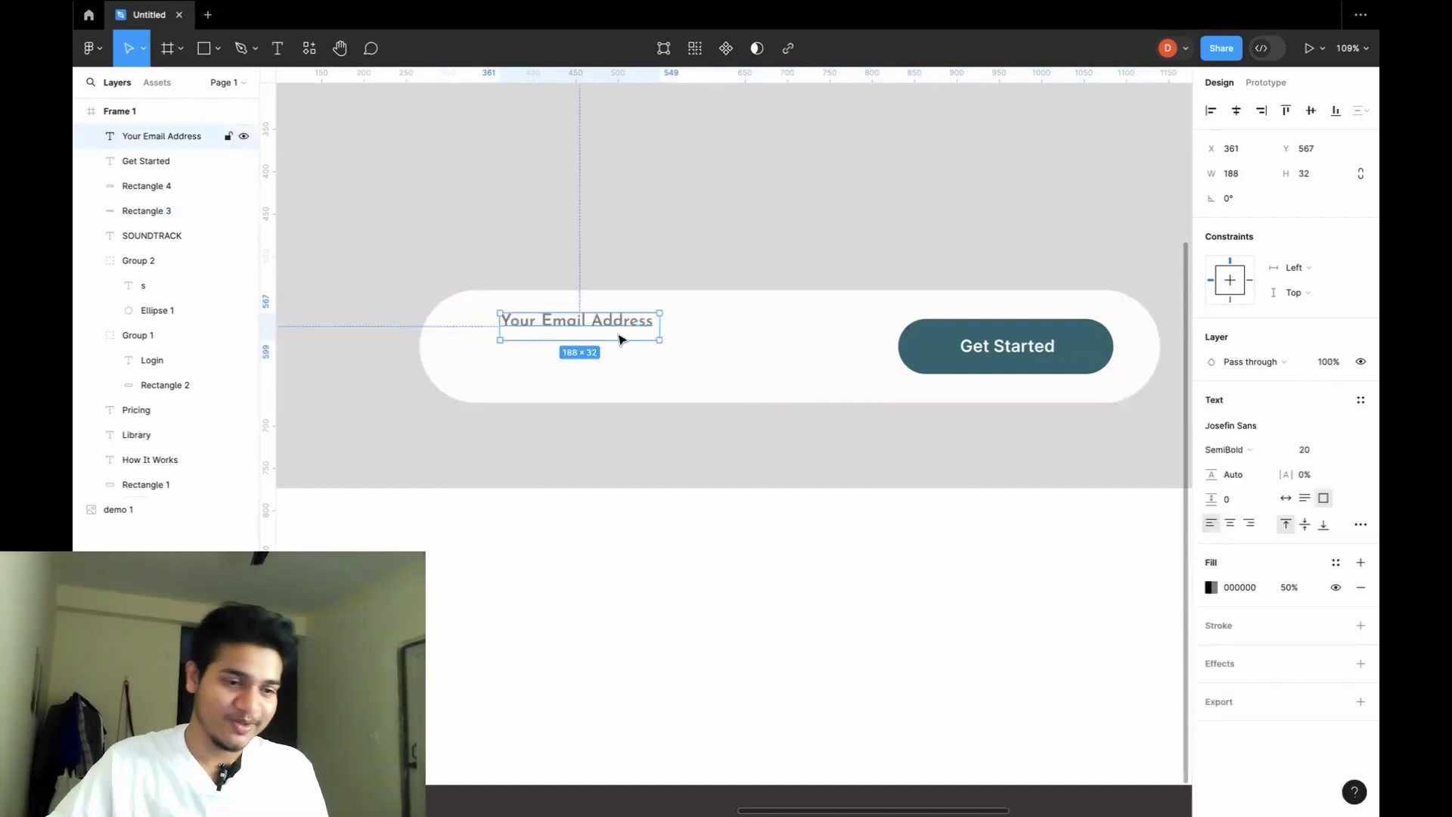
Nudge the white email pill slightly lower beneath the placeholder.
left_click(707, 331)
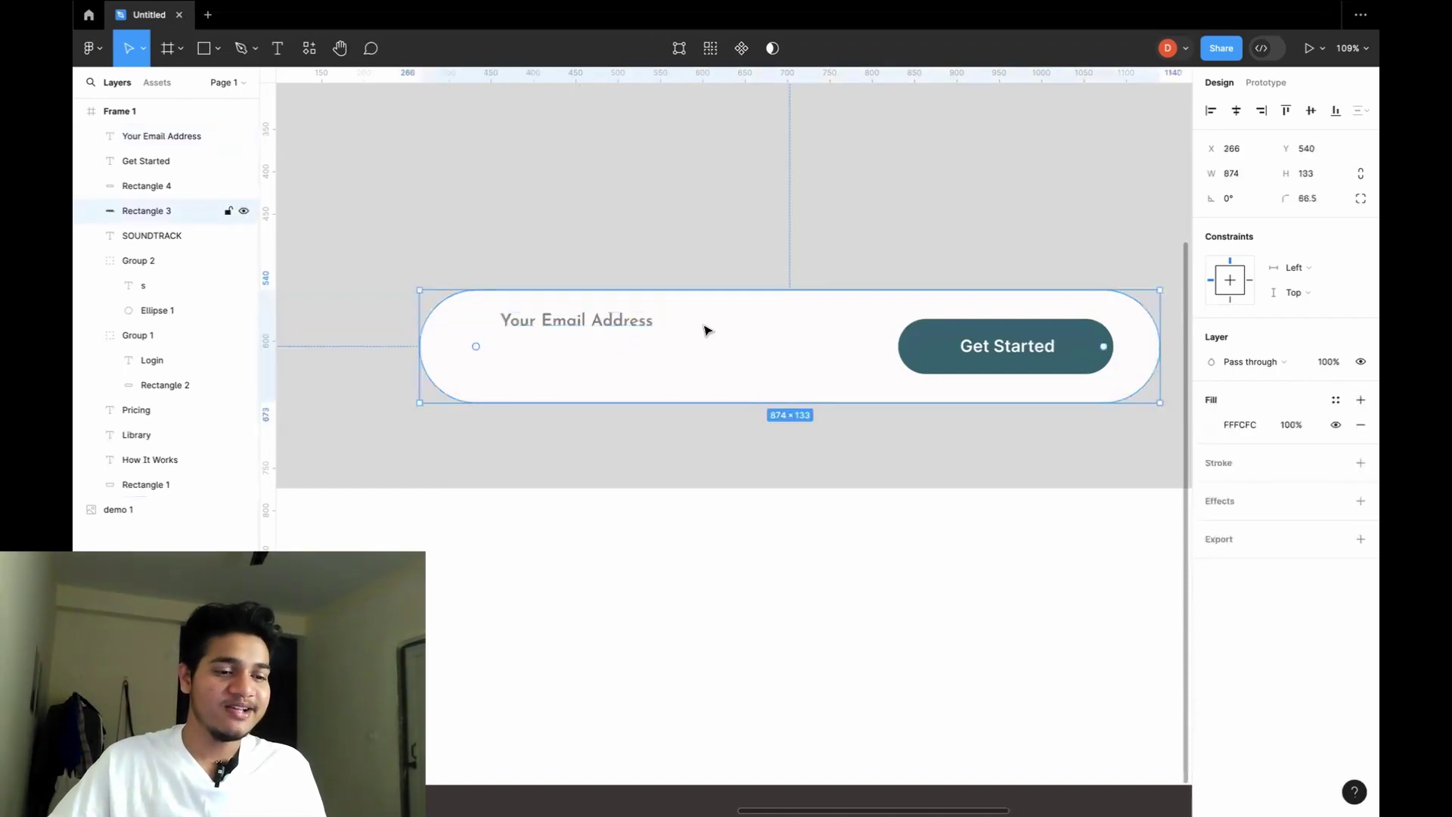
left_click_drag(614, 320, 606, 340)
left_click(606, 322)
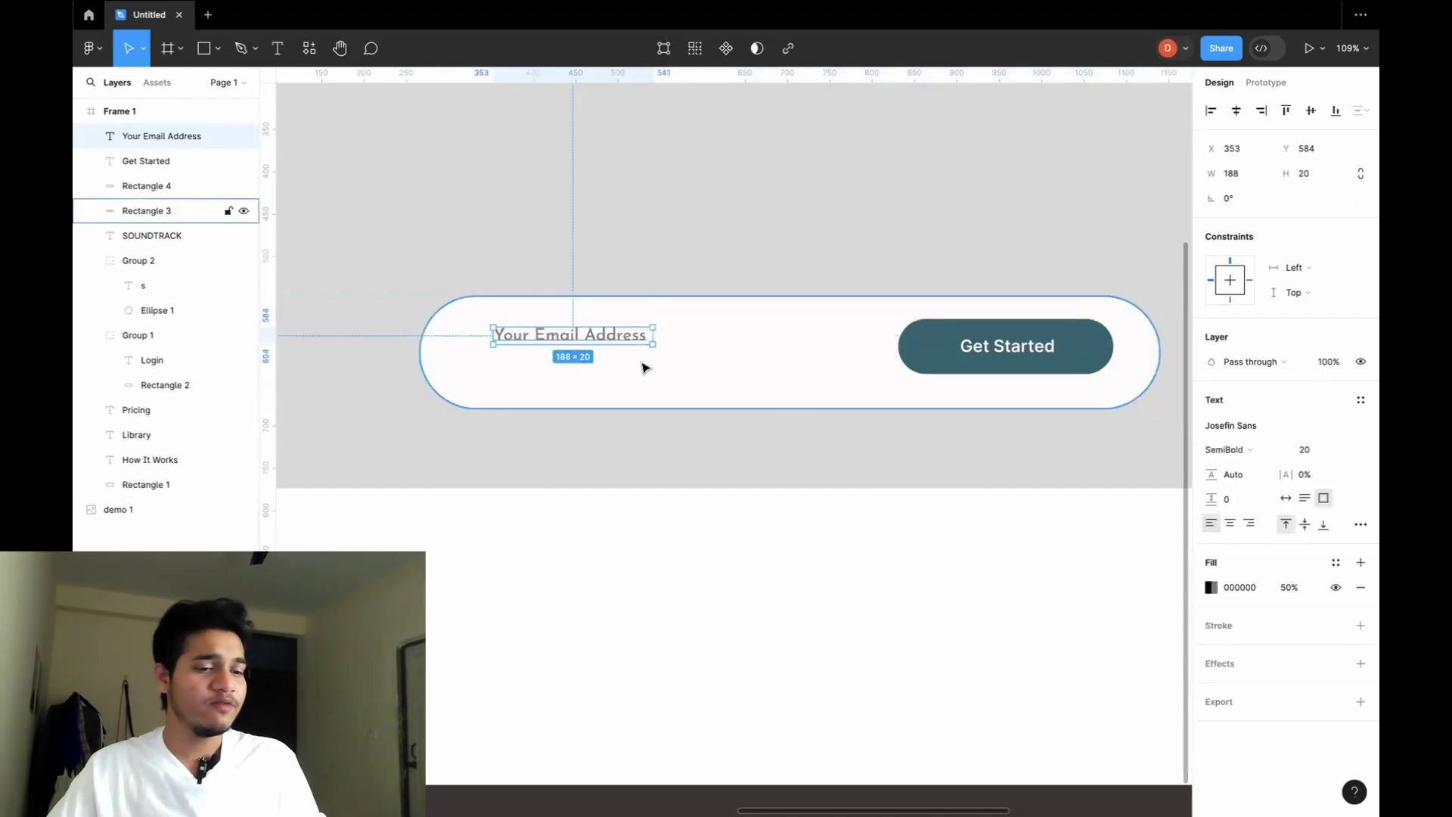
left_click(643, 369)
left_click(615, 340)
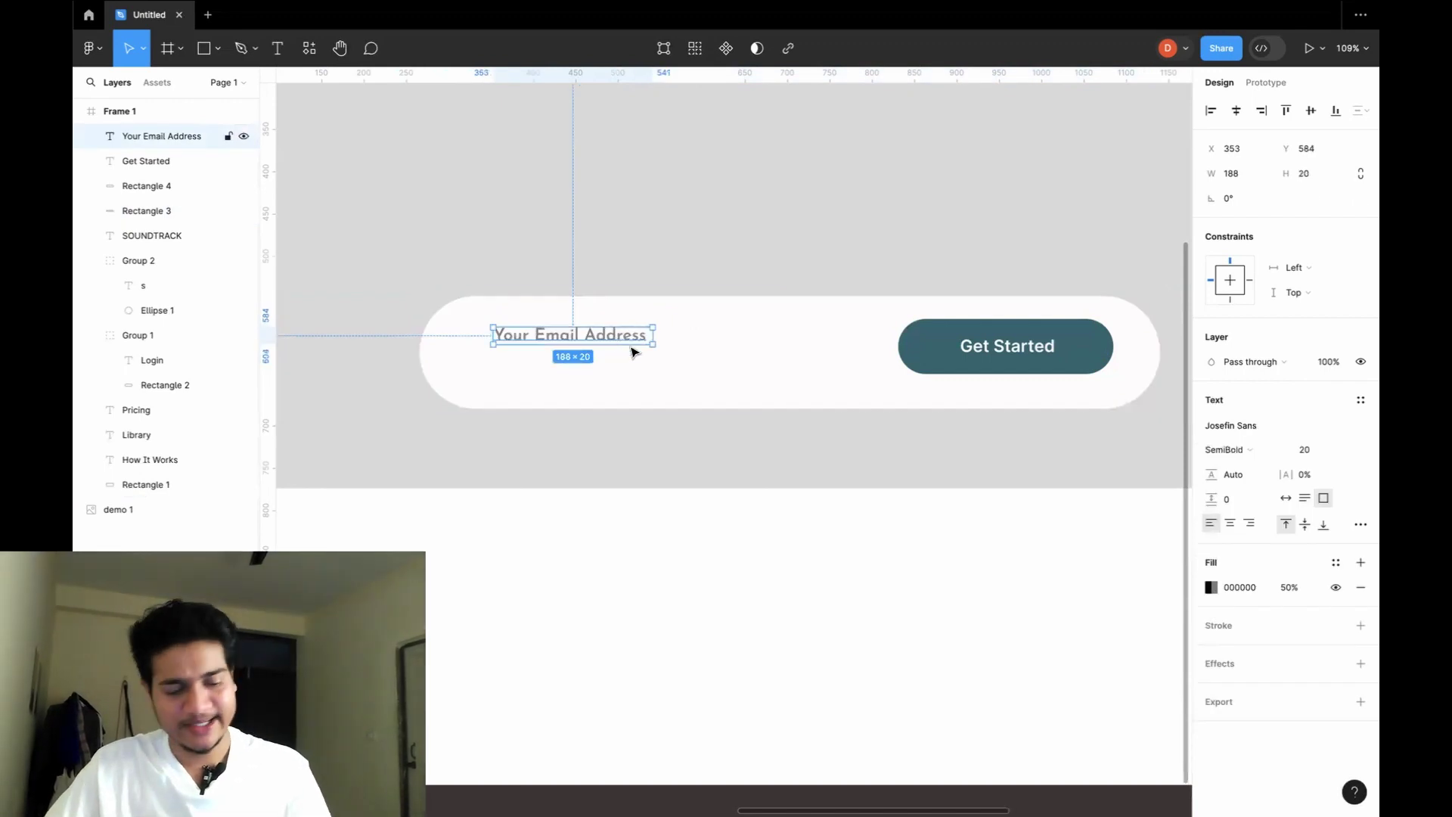
left_click(683, 378)
Add a sample e-mail address below the placeholder on one line, left-aligned with it.
key("t")
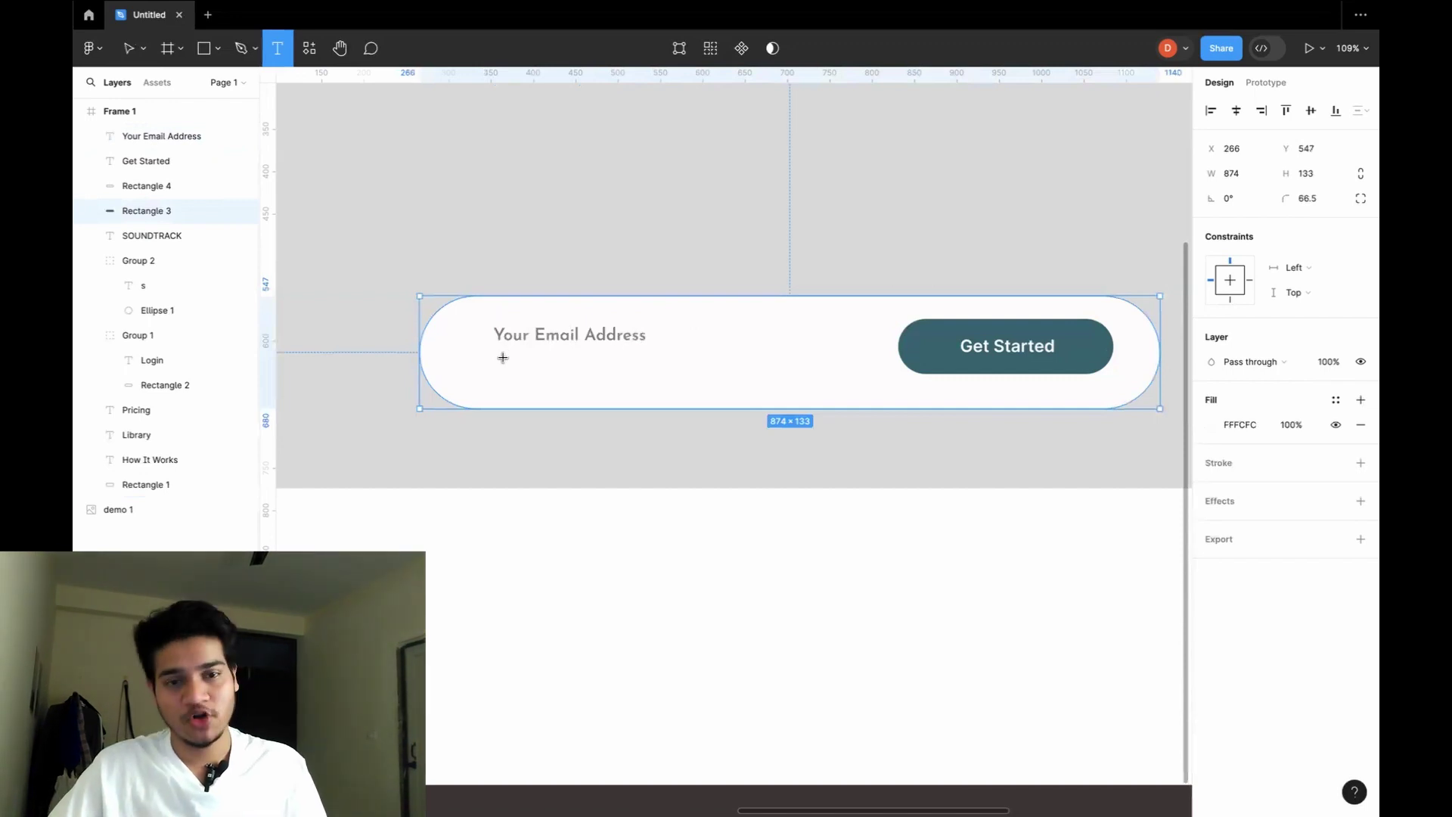
left_click_drag(503, 358, 642, 385)
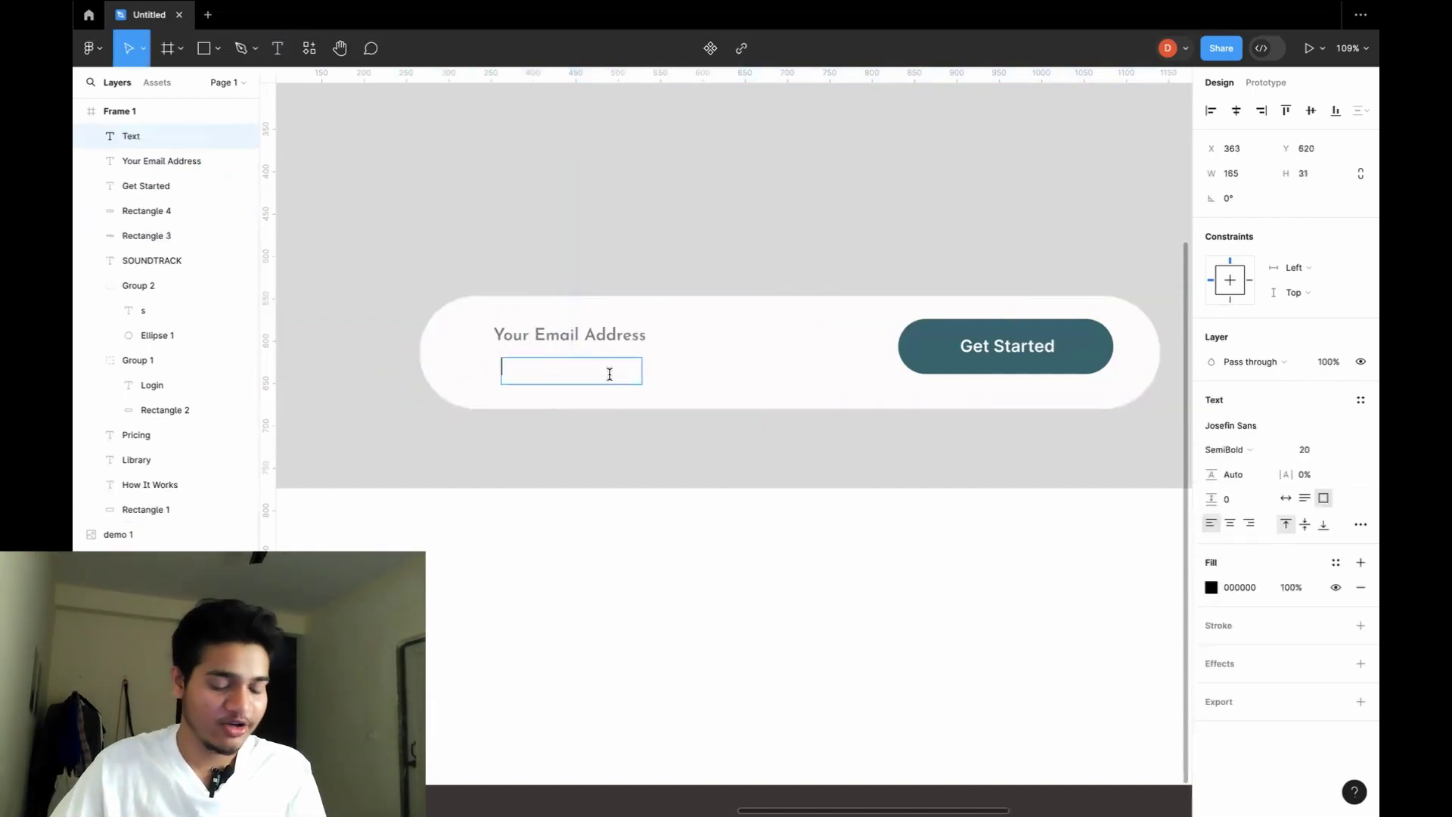
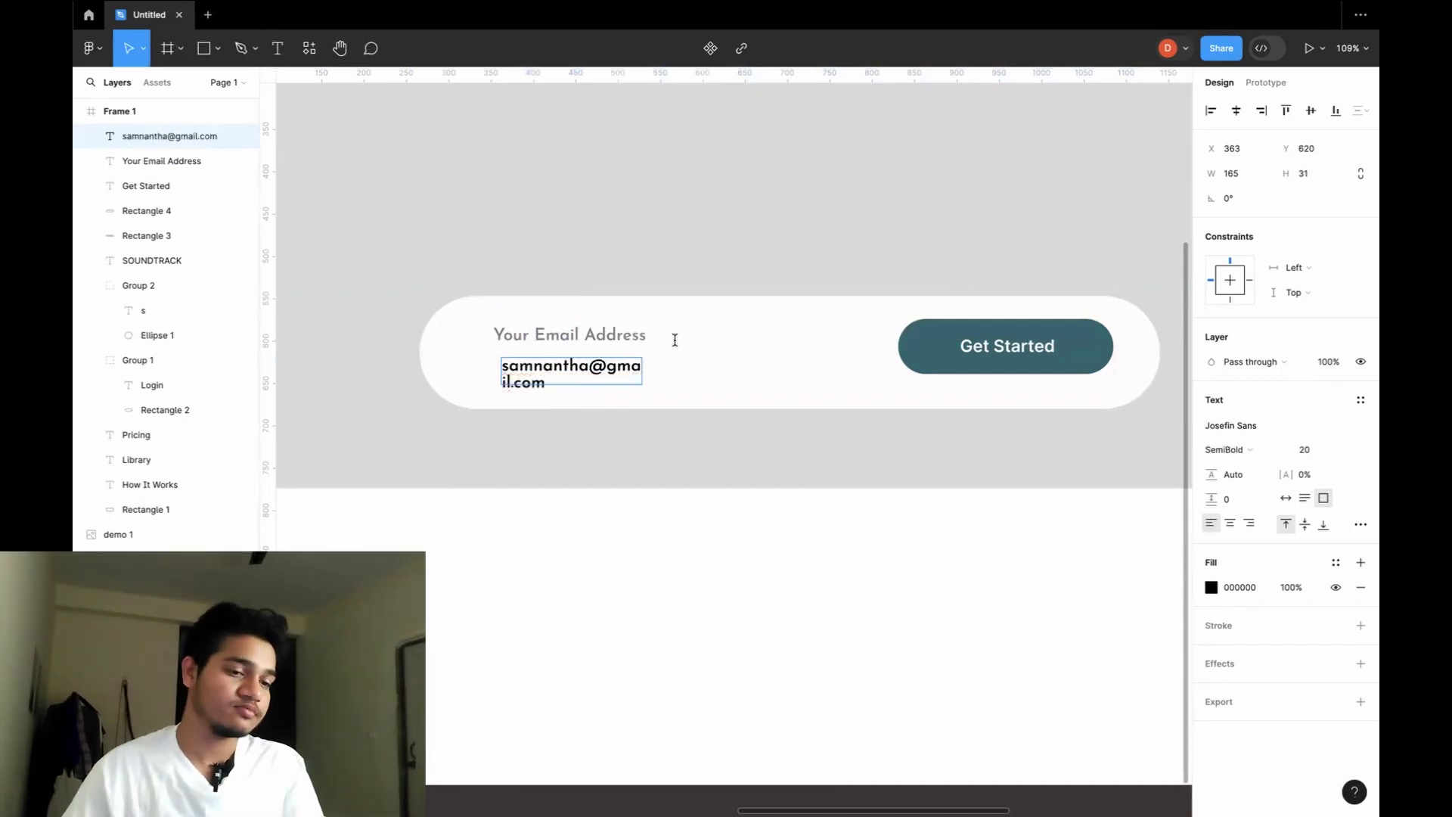
key("Escape")
left_click_drag(640, 370, 703, 367)
left_click(745, 384)
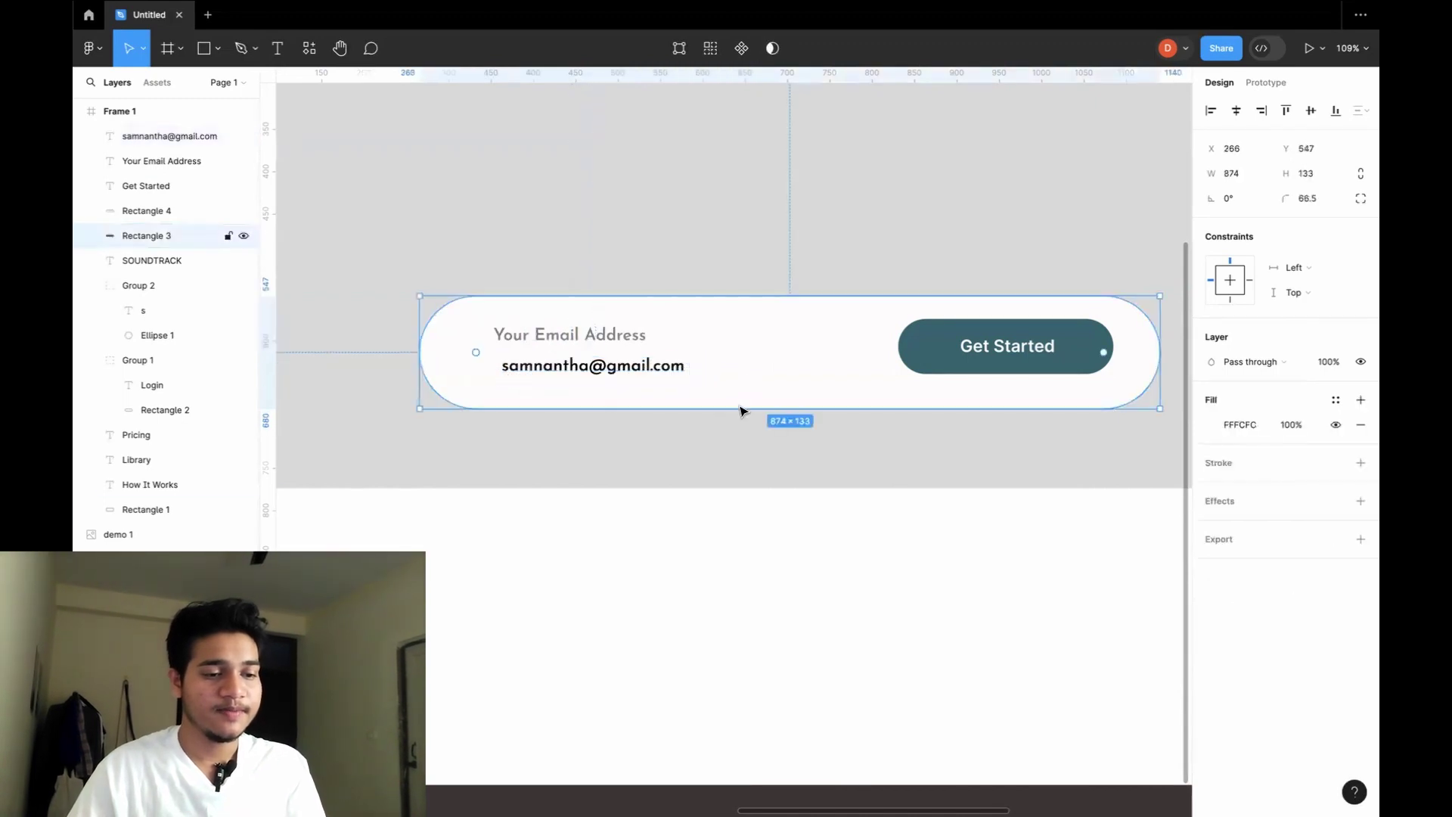
left_click(667, 444)
left_click(617, 373)
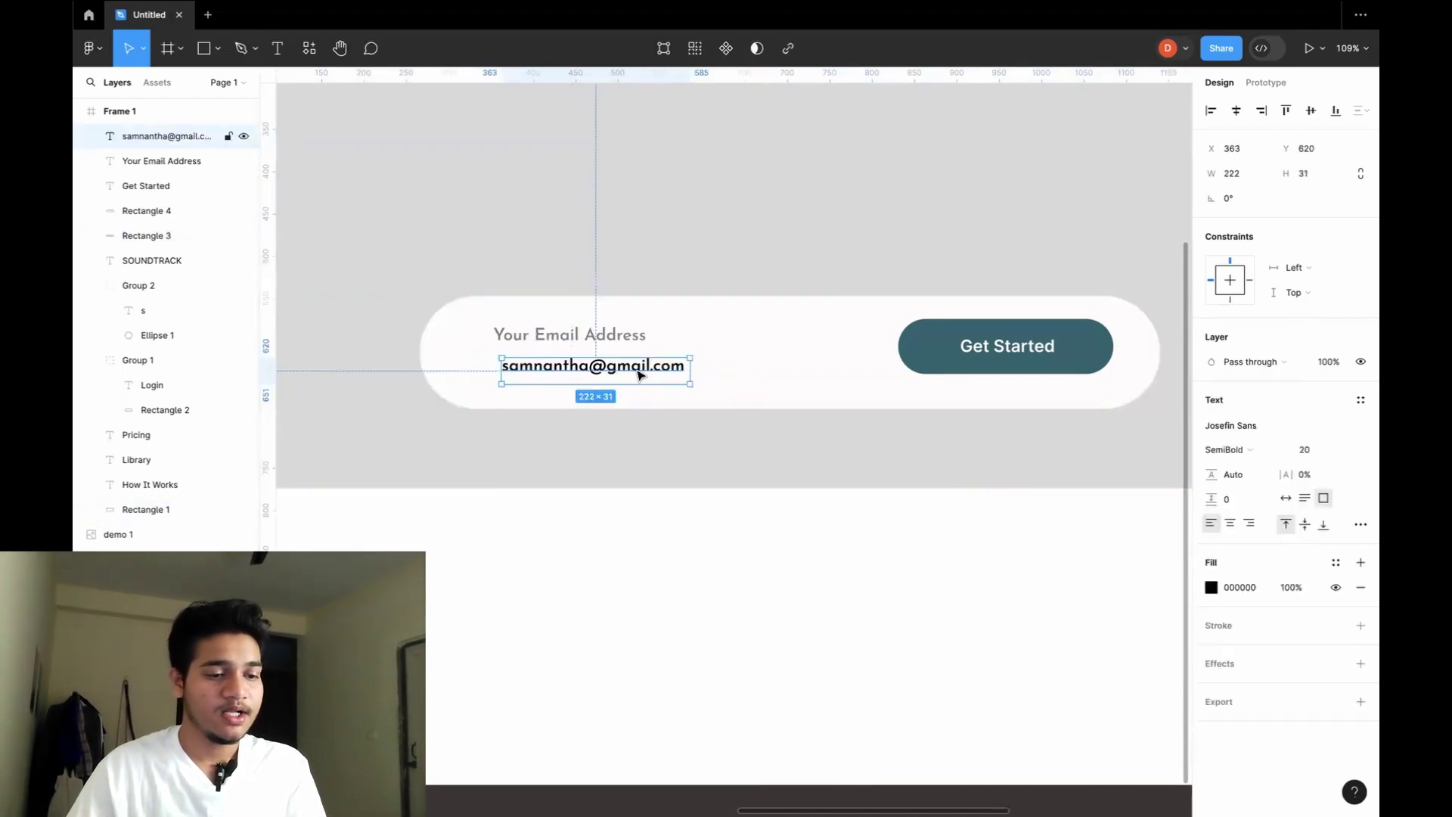
left_click_drag(638, 373, 630, 373)
left_click(690, 421)
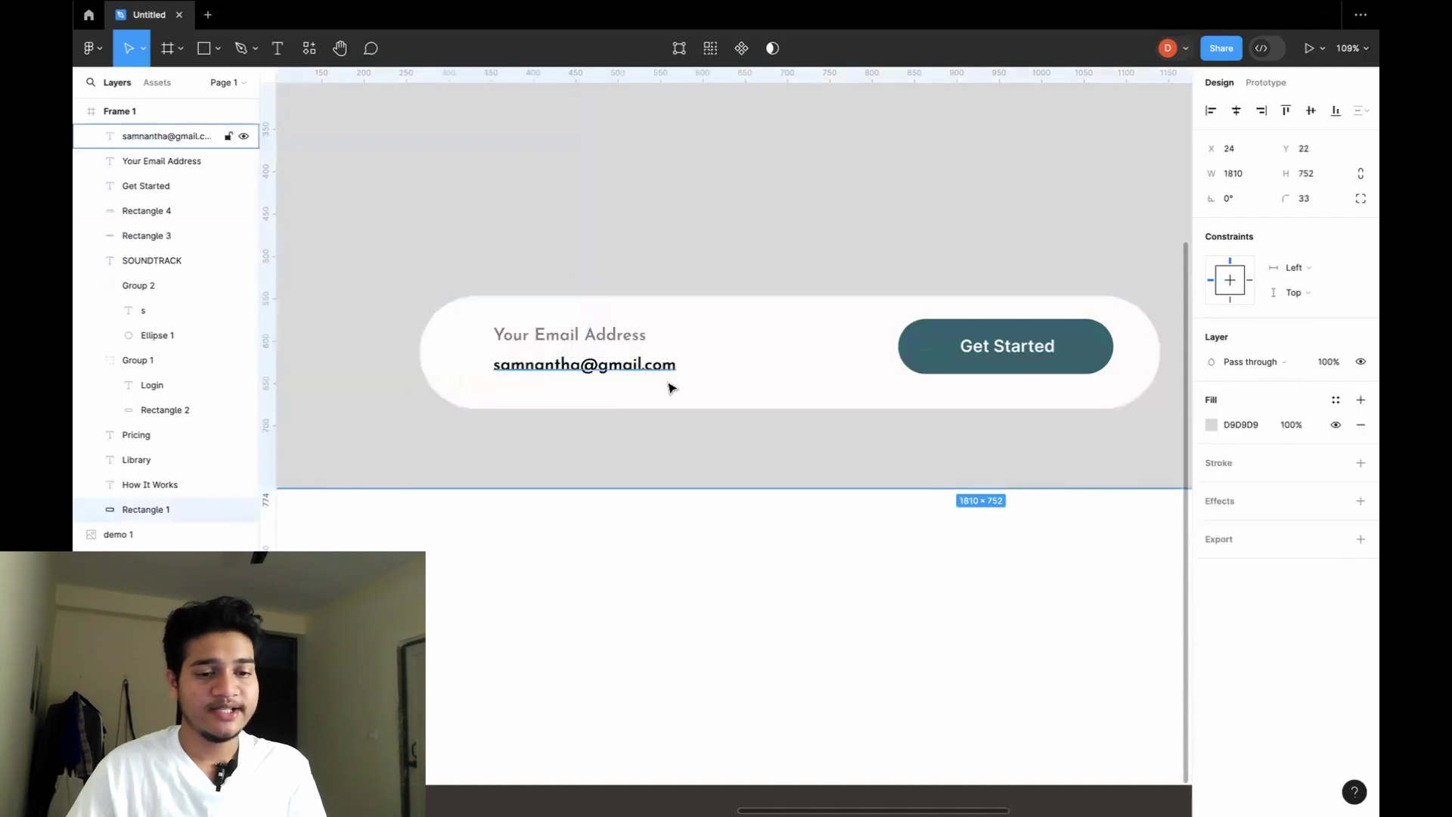
Nudge the teal button down 7 px, recentre its Get Started label, and select both.
left_click(715, 390)
left_click(929, 351)
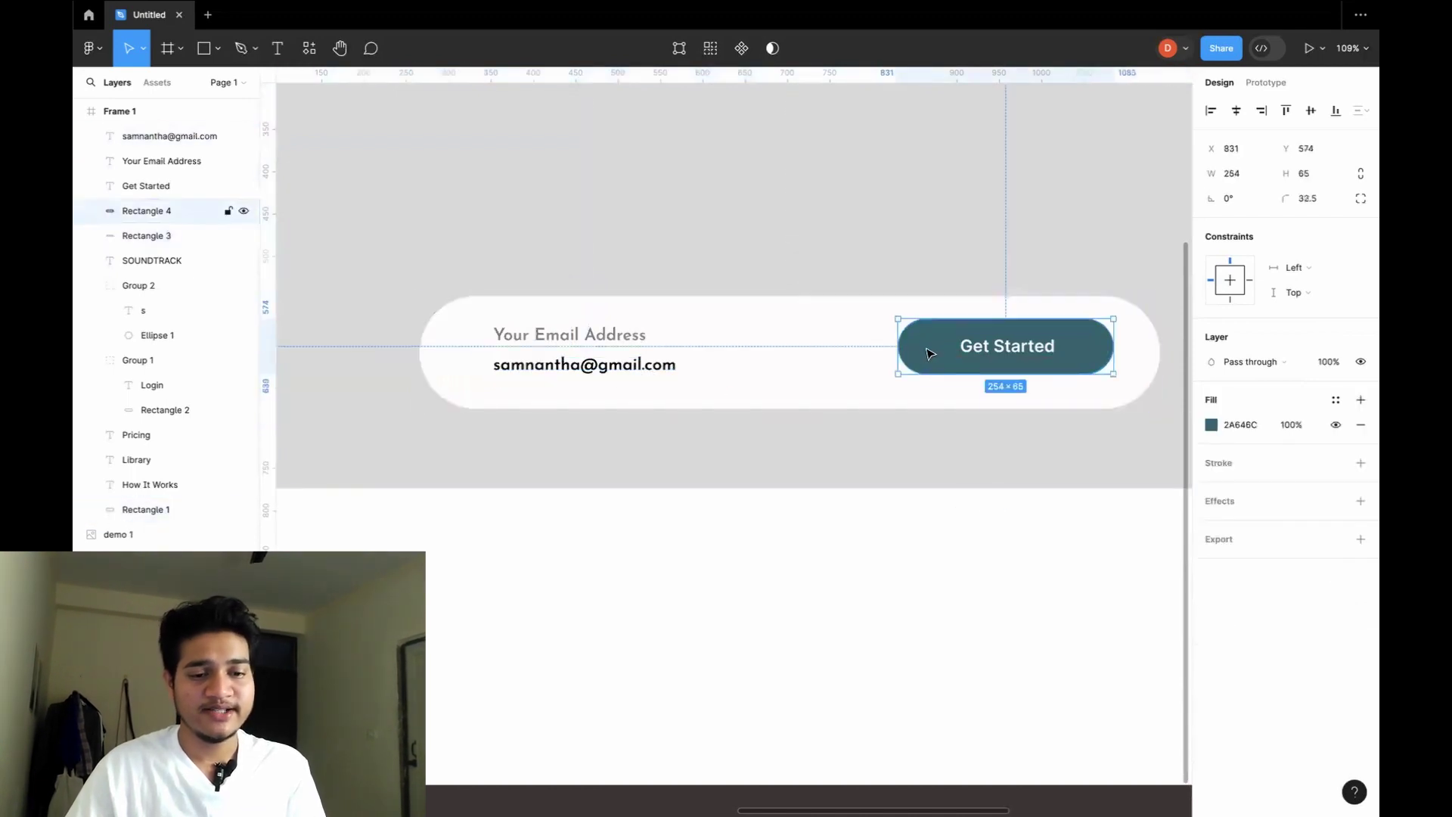
key("Down")
key("Down")
key("Down")
key("Down")
key("Down")
key("Down")
key("Down")
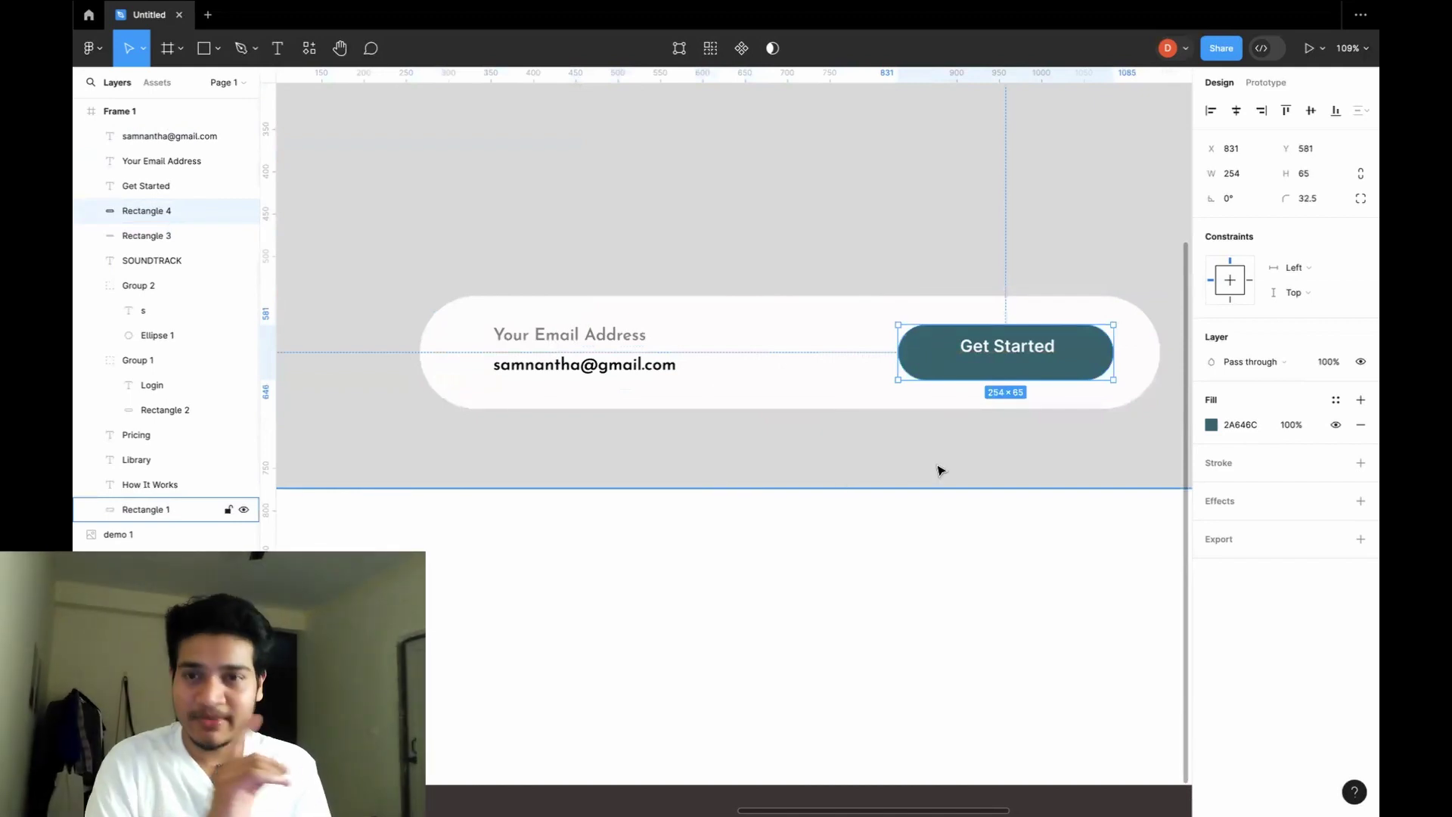
left_click(1010, 347)
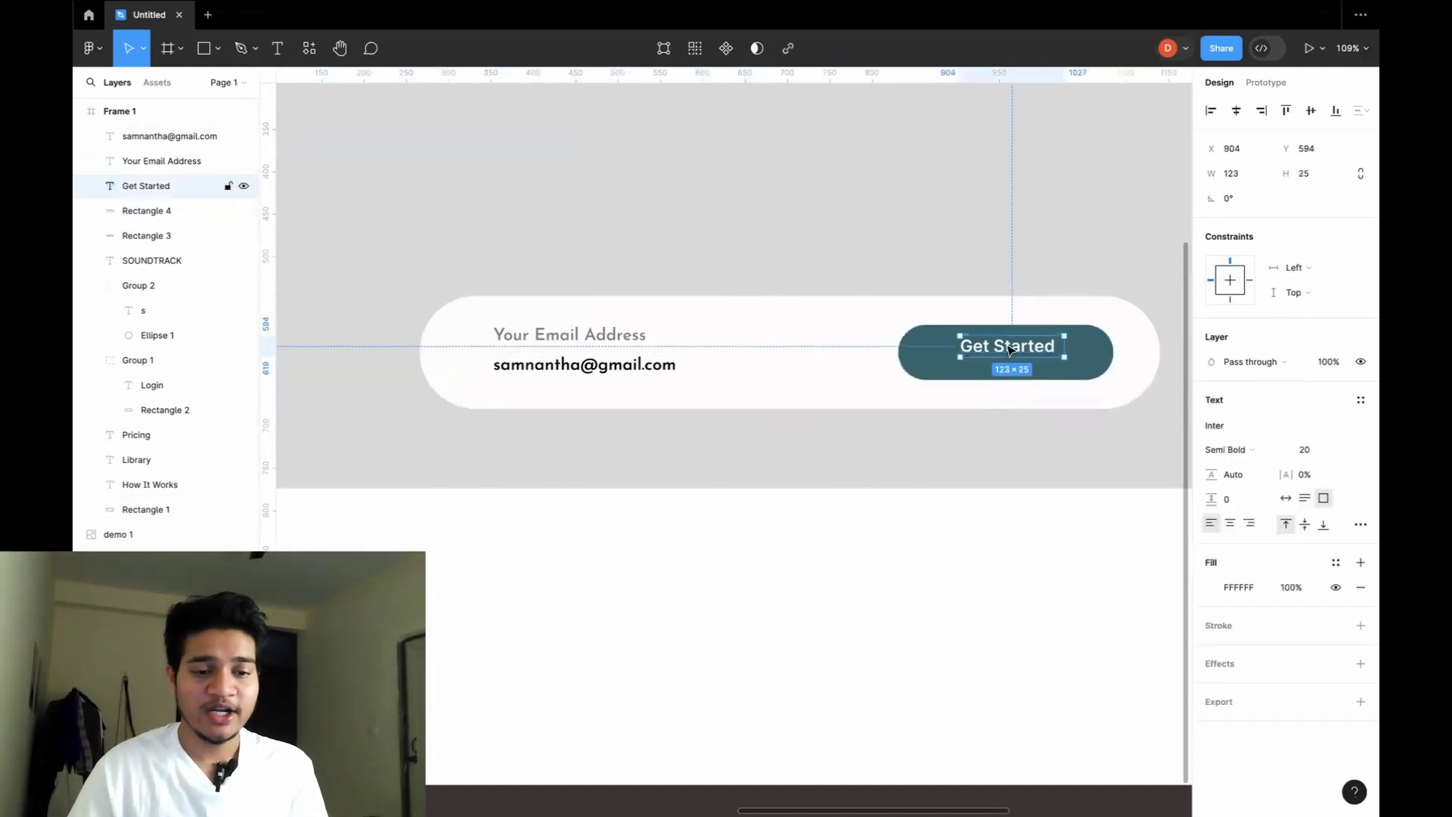
left_click_drag(1011, 352, 1010, 355)
left_click(961, 401)
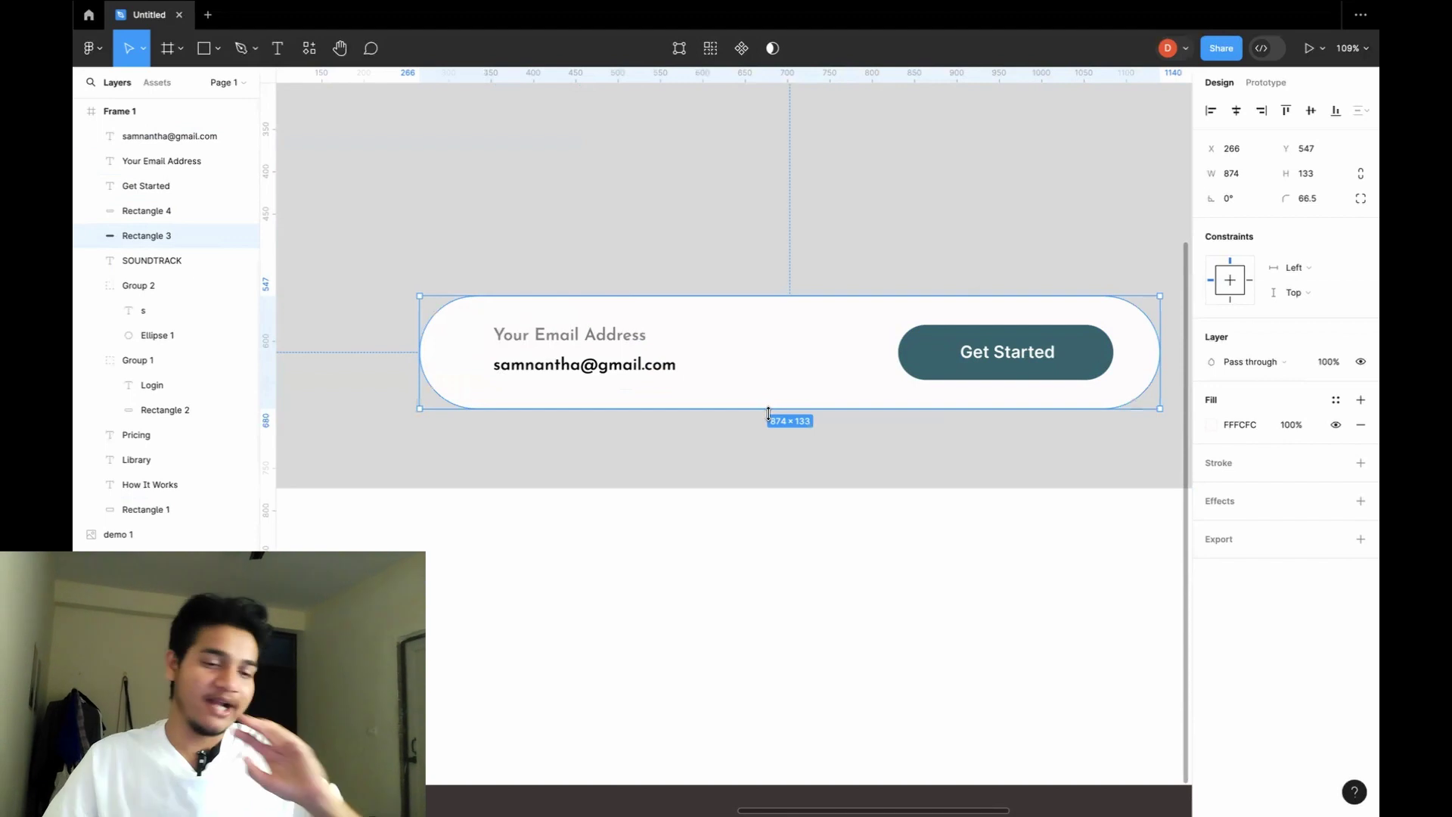
left_click(984, 361)
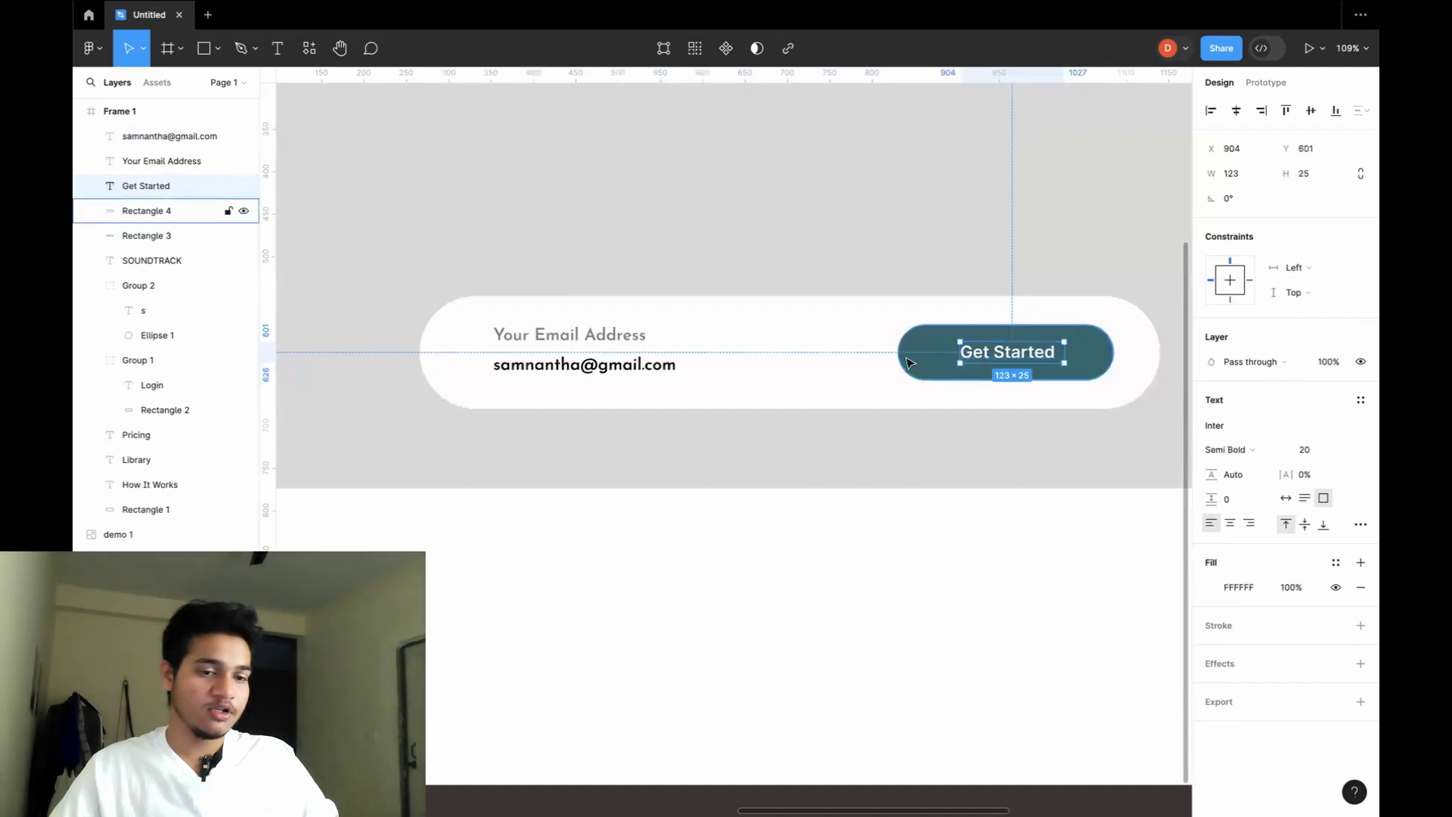
left_click(932, 363, "shift")
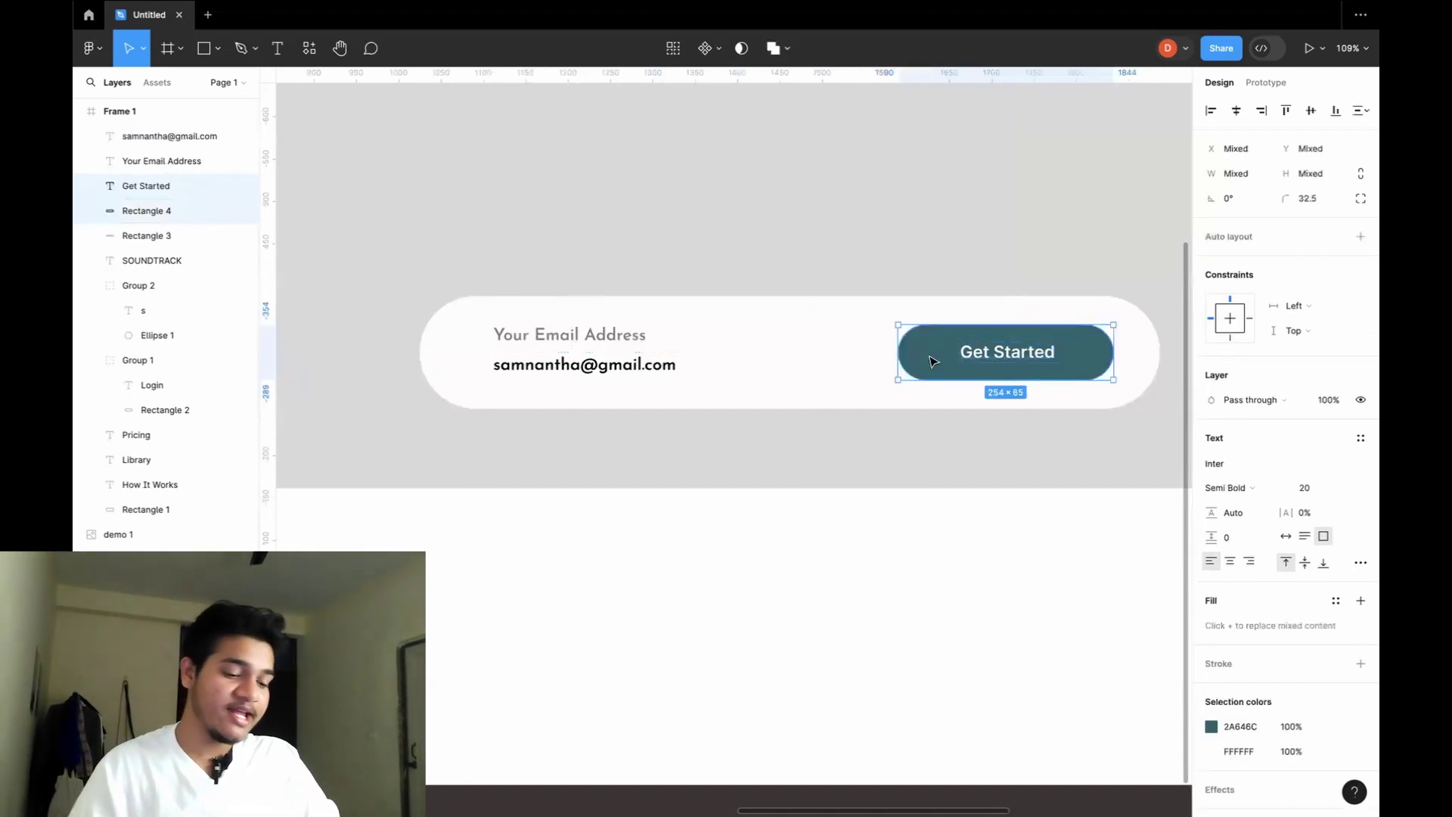
Group the label with the teal button, nudge it lower, and name it 'Get Started Button'.
key("ctrl+g")
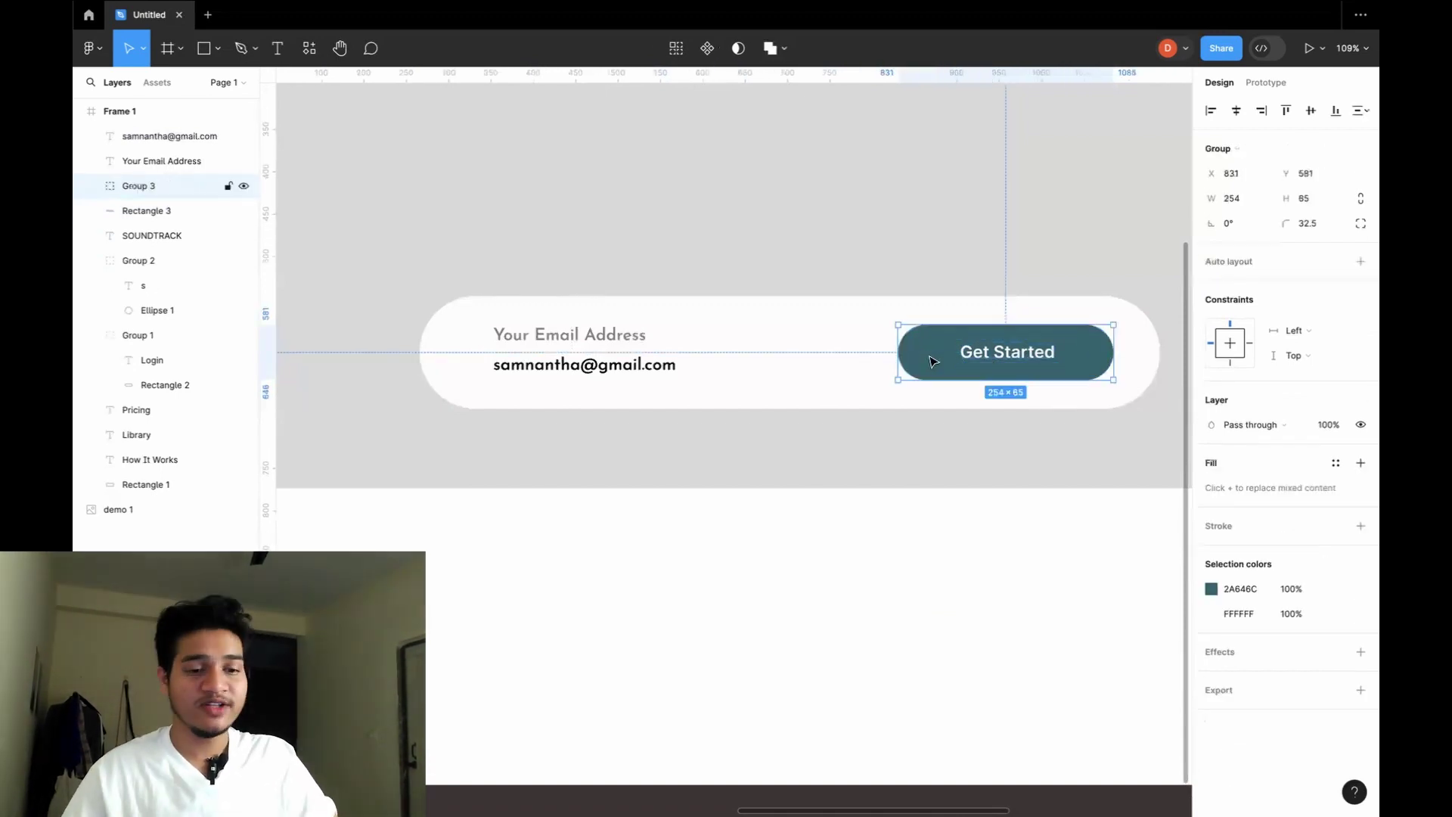
left_click_drag(932, 354, 931, 360)
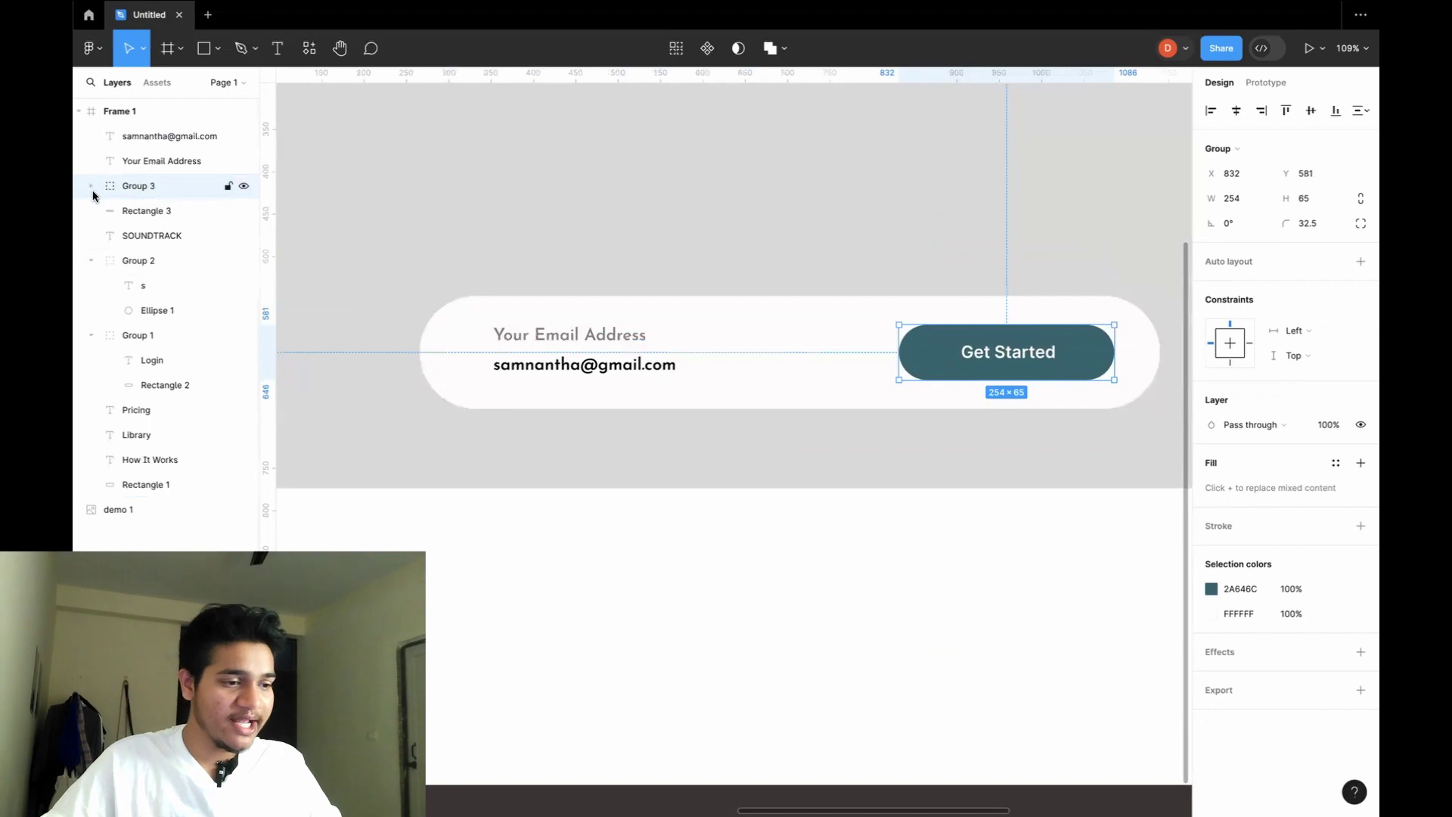
double_click(142, 186)
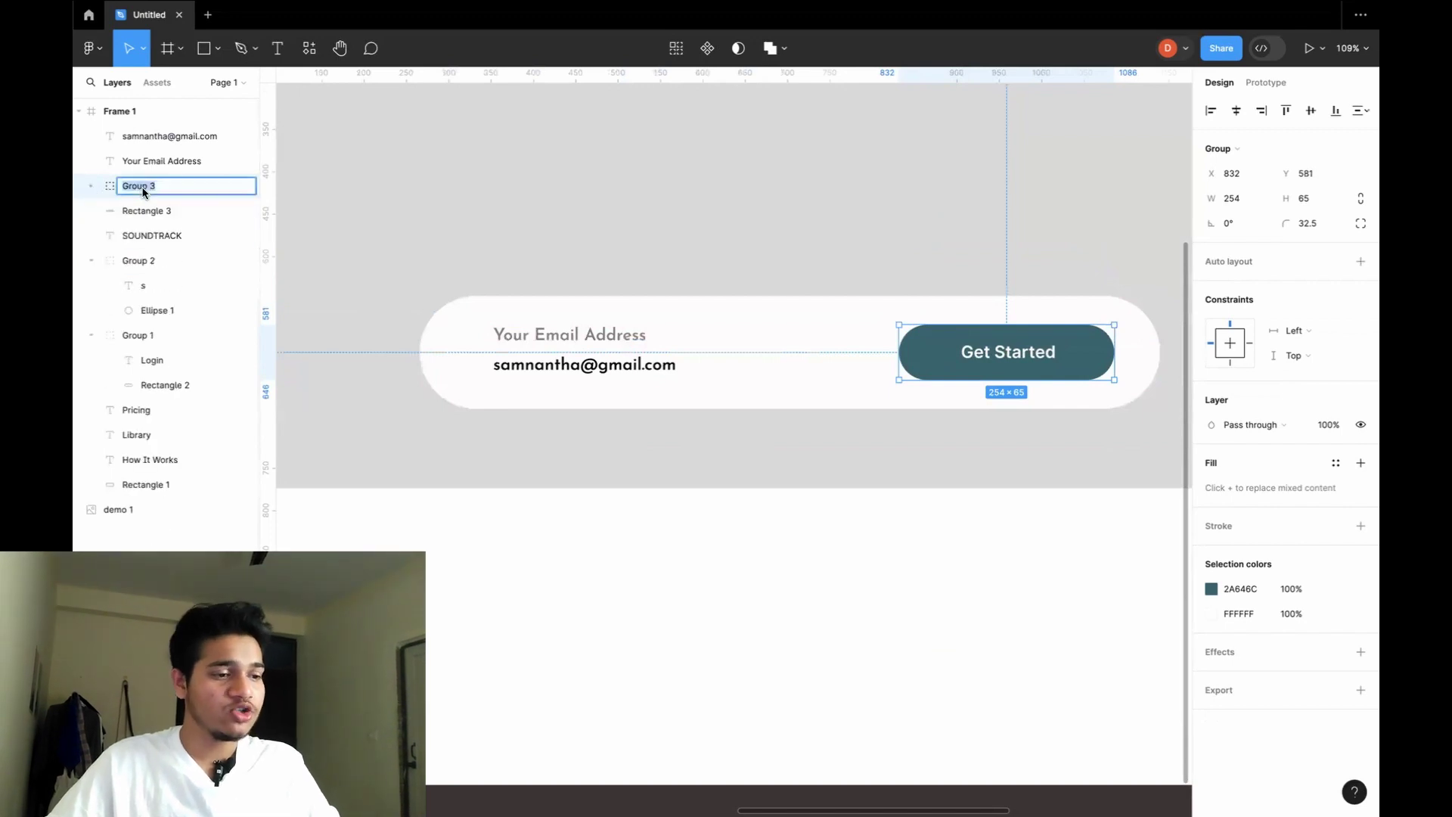
type("Get ")
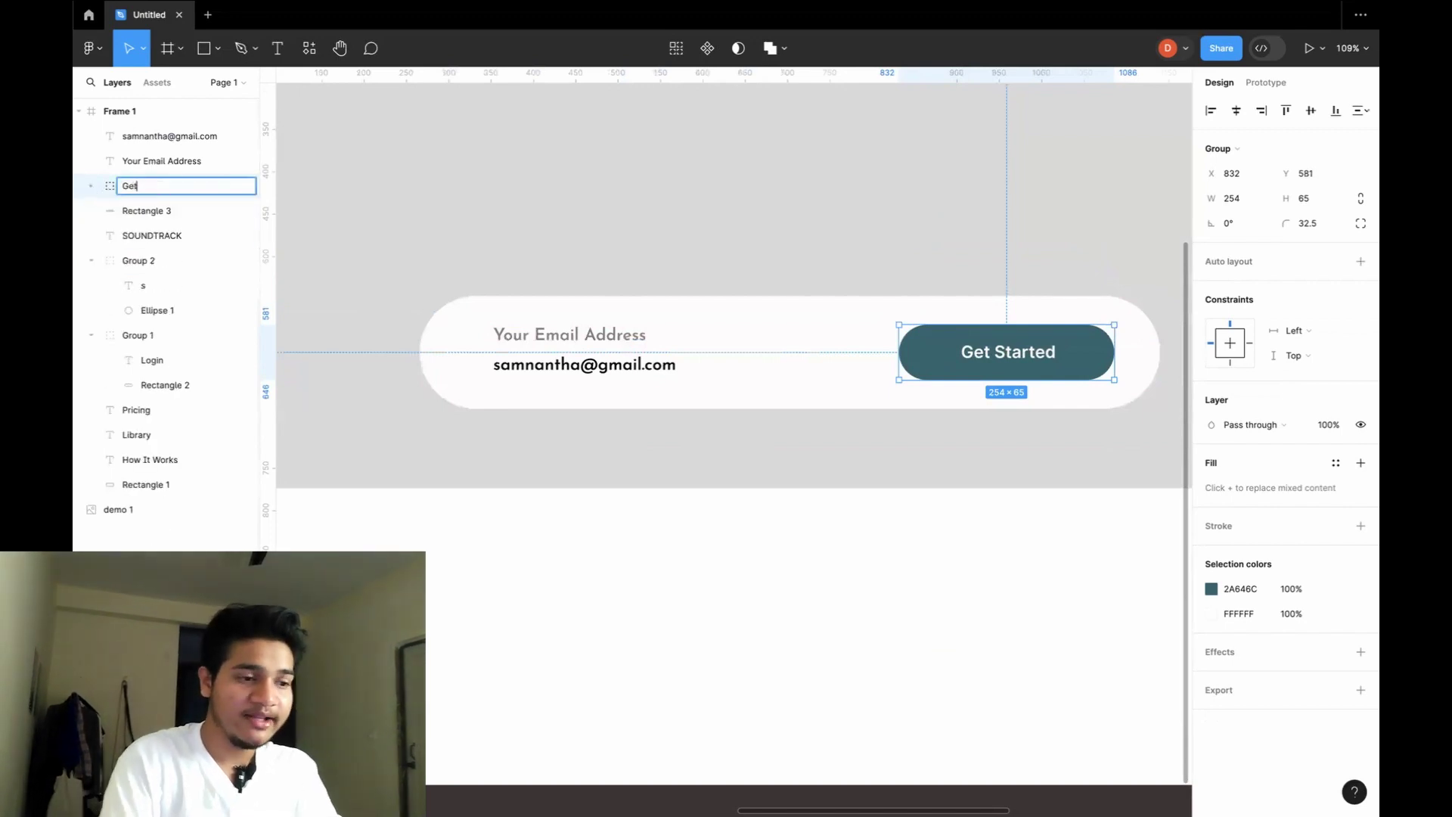
type("Started ")
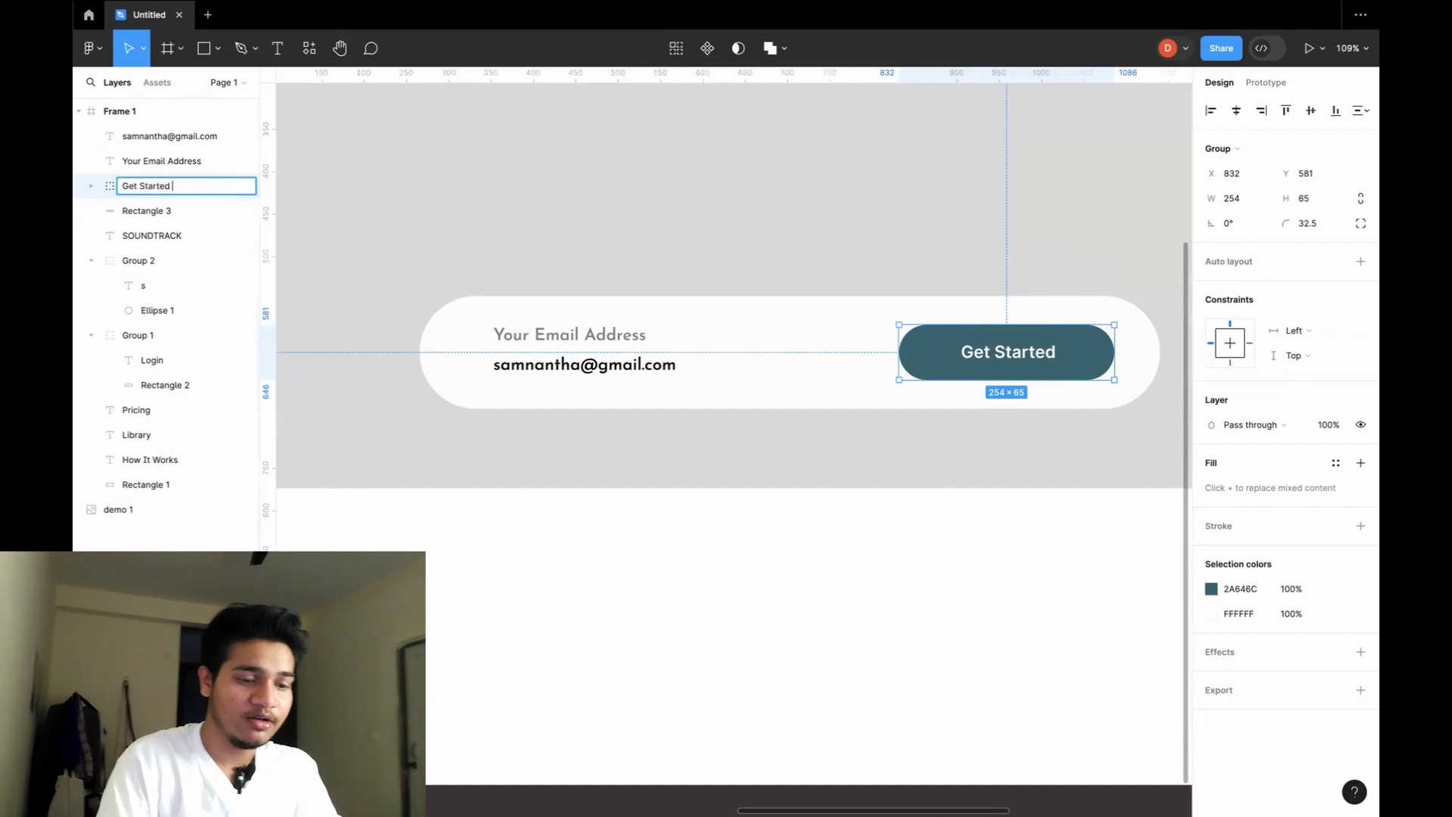
type("Button")
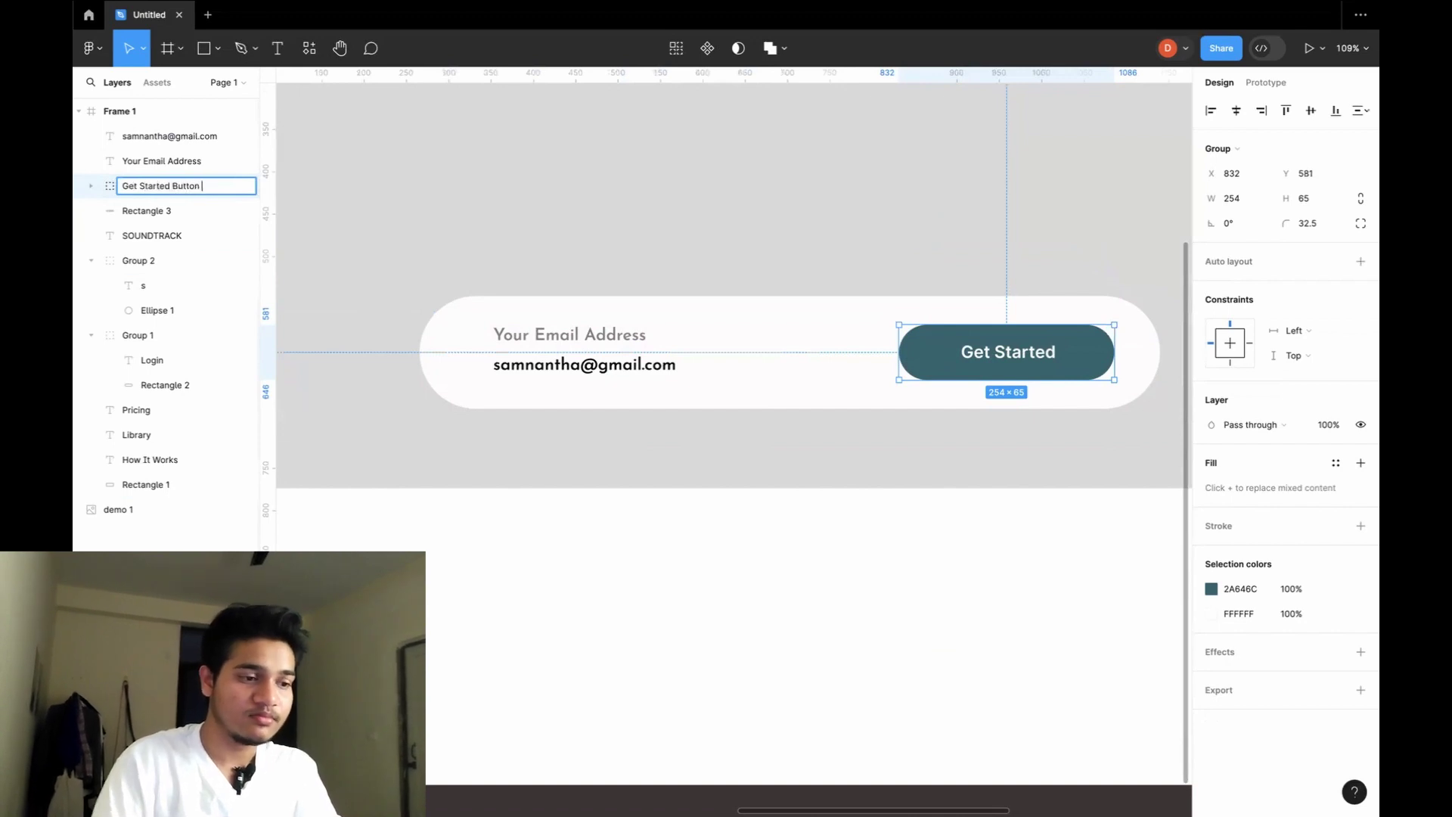
key("Return")
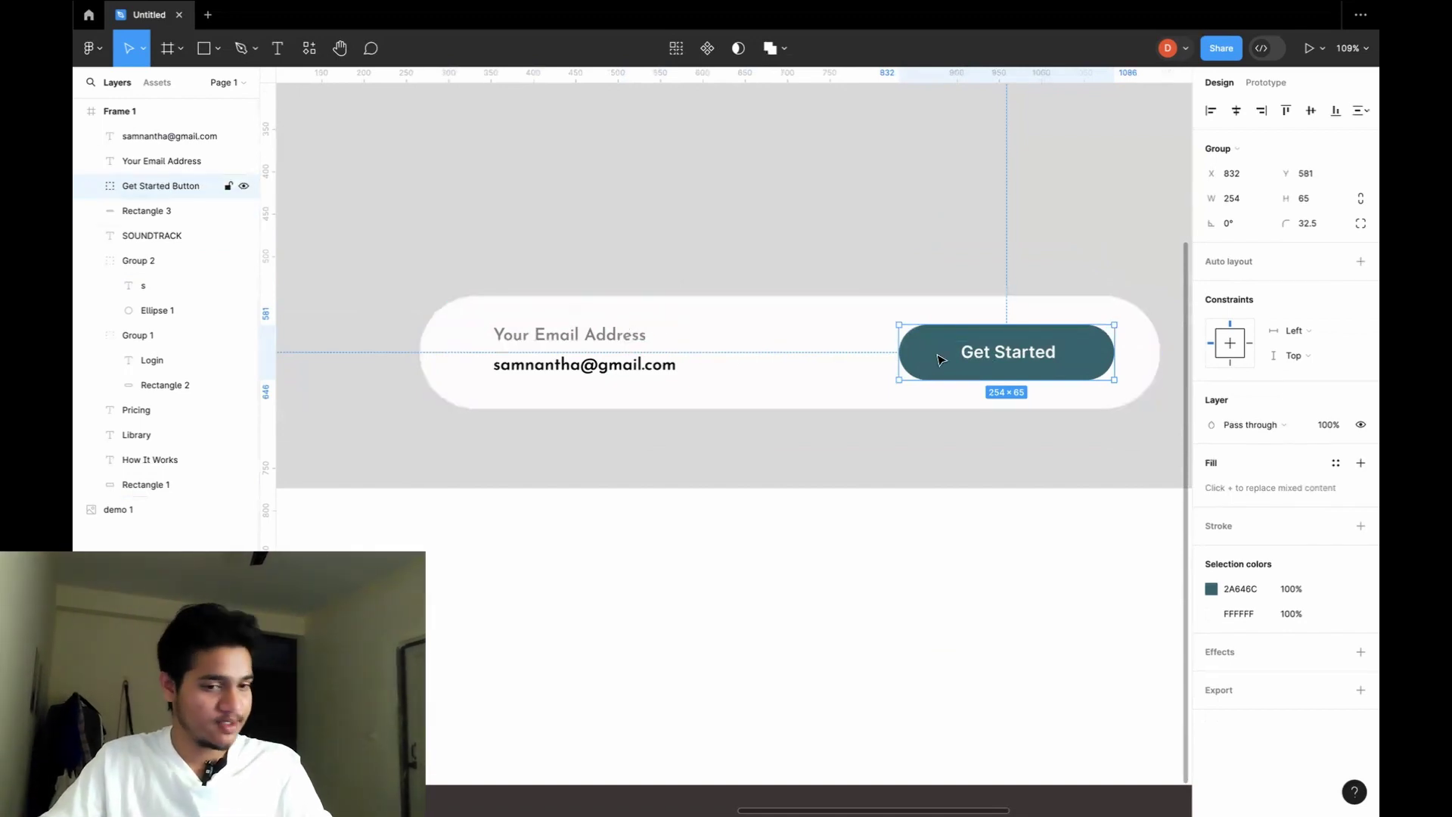
Group the placeholder, sample e-mail text and white pill together.
left_click(587, 344)
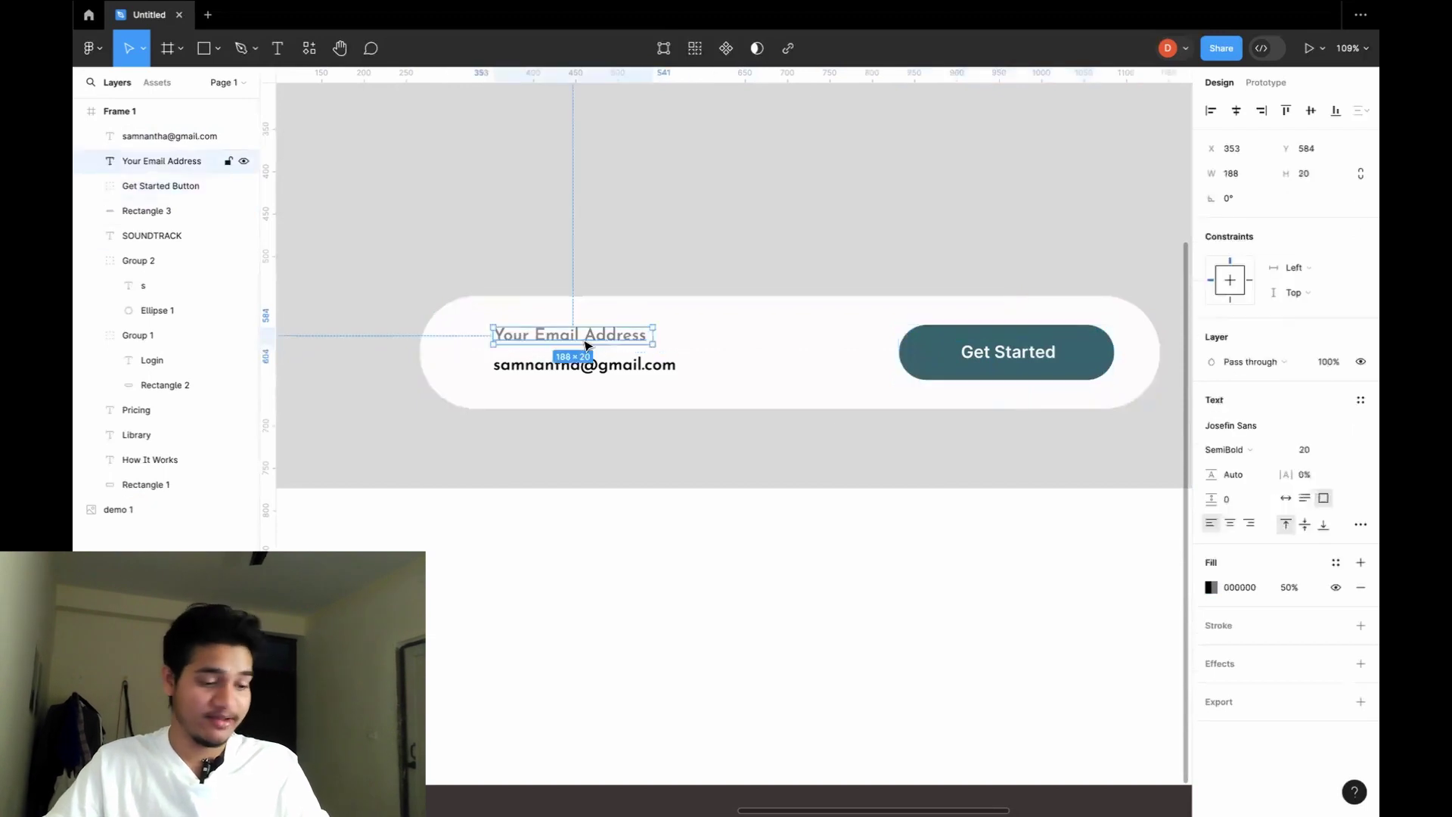
left_click(594, 367, "shift")
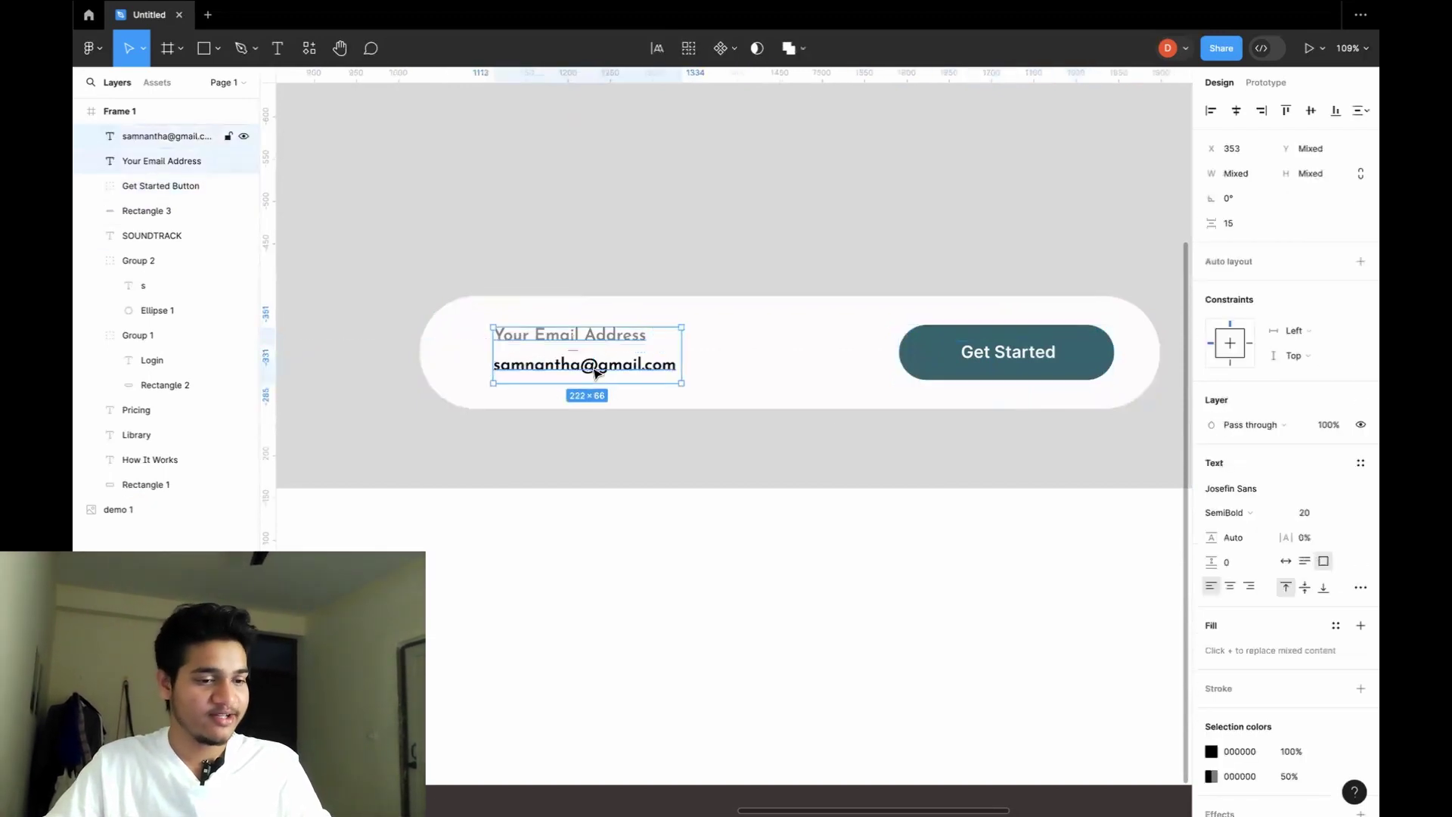
left_click(747, 395, "shift")
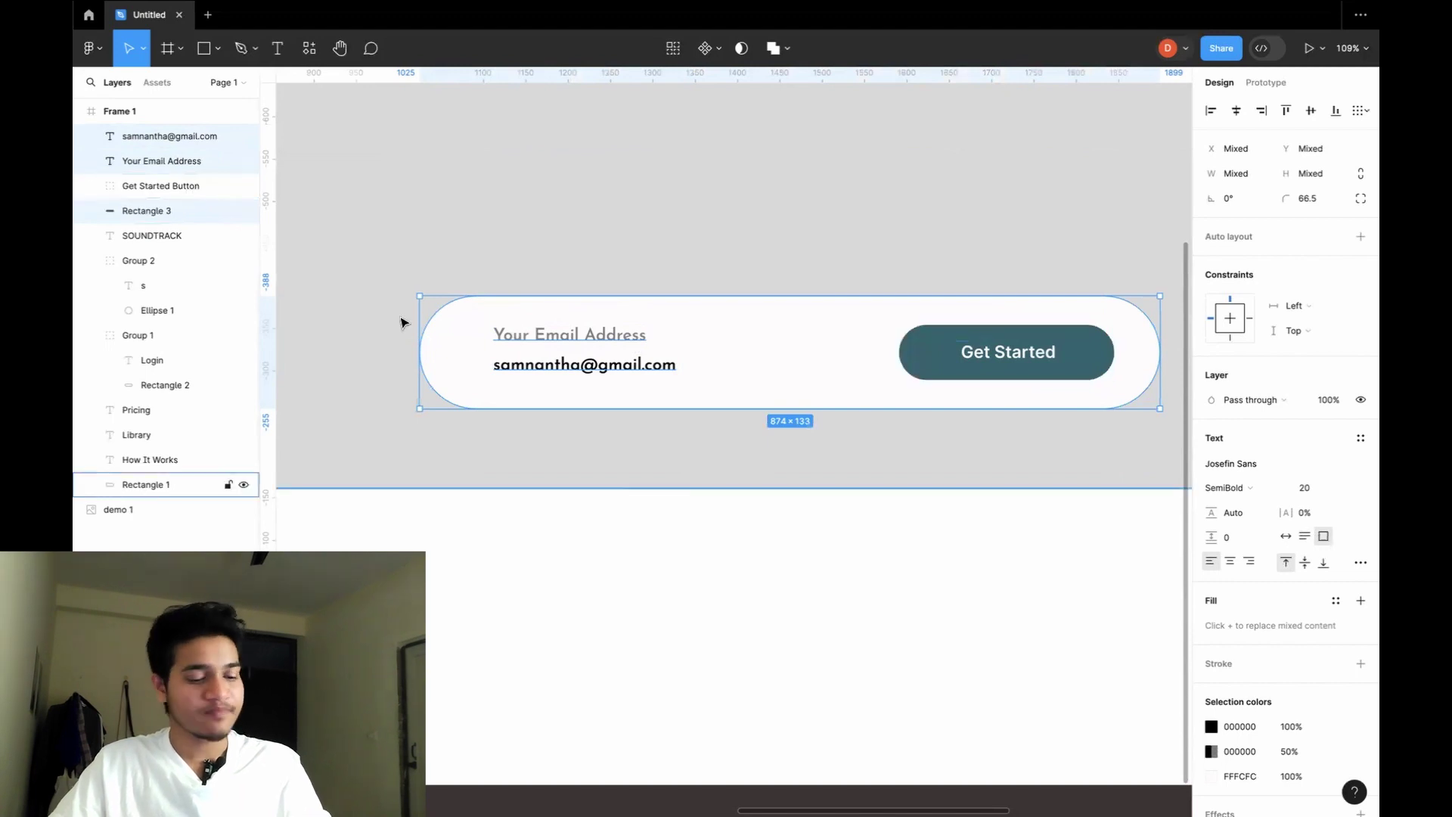
key("ctrl+g")
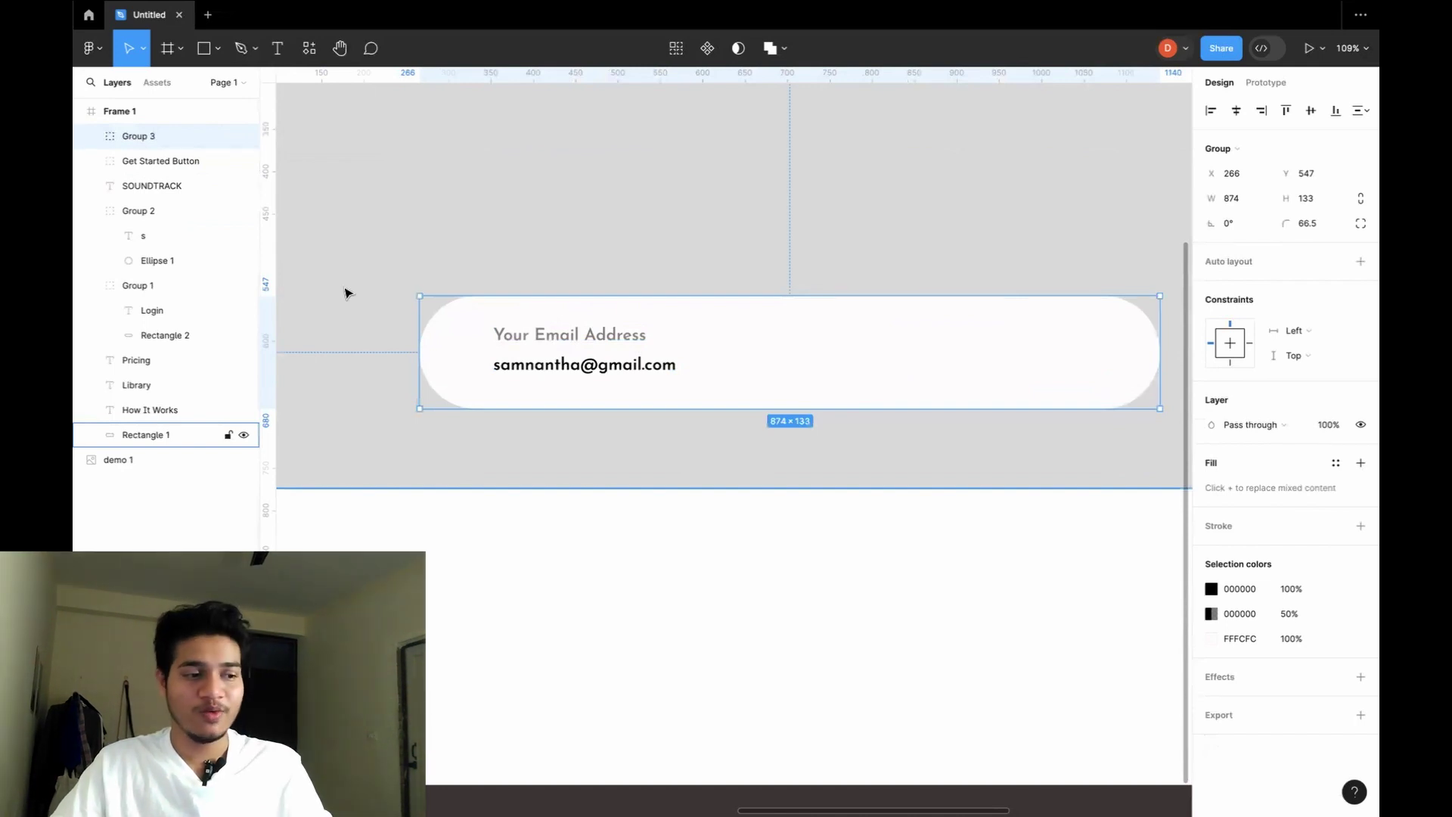
Rename the new Group 3 to 'email tab bar' in the Layers panel.
left_click(90, 162)
left_click(91, 162)
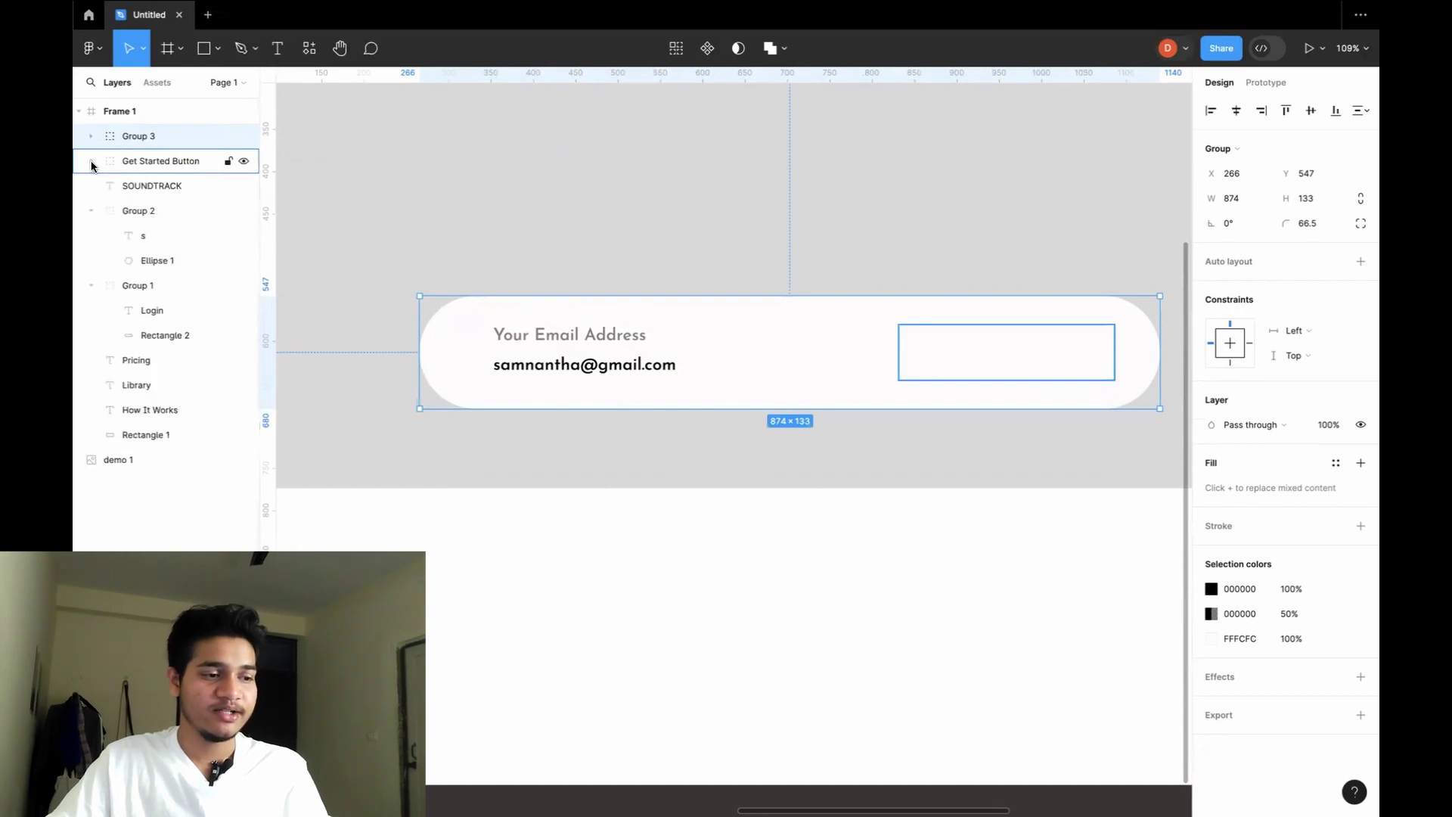
left_click(91, 137)
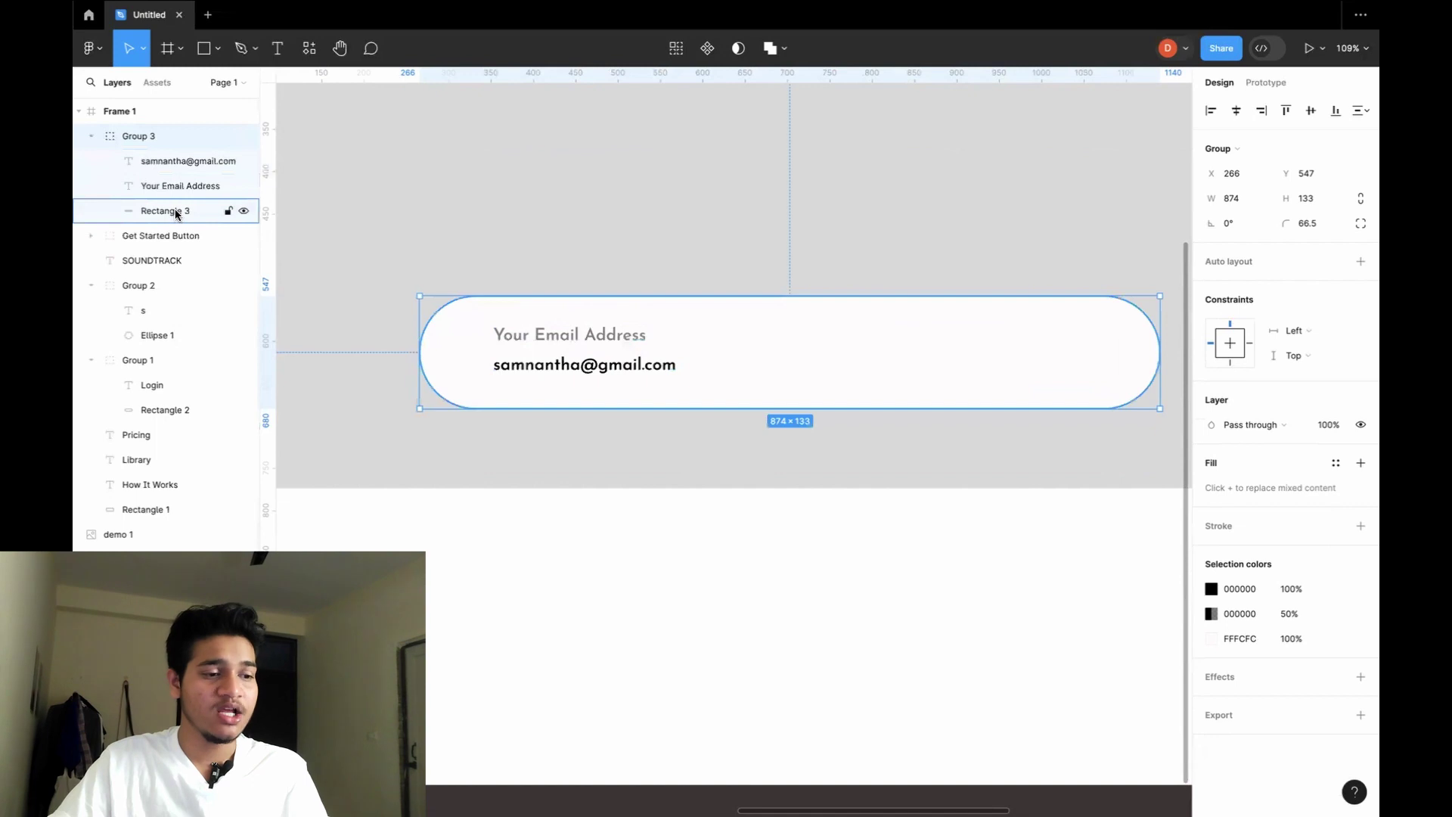
left_click(130, 234)
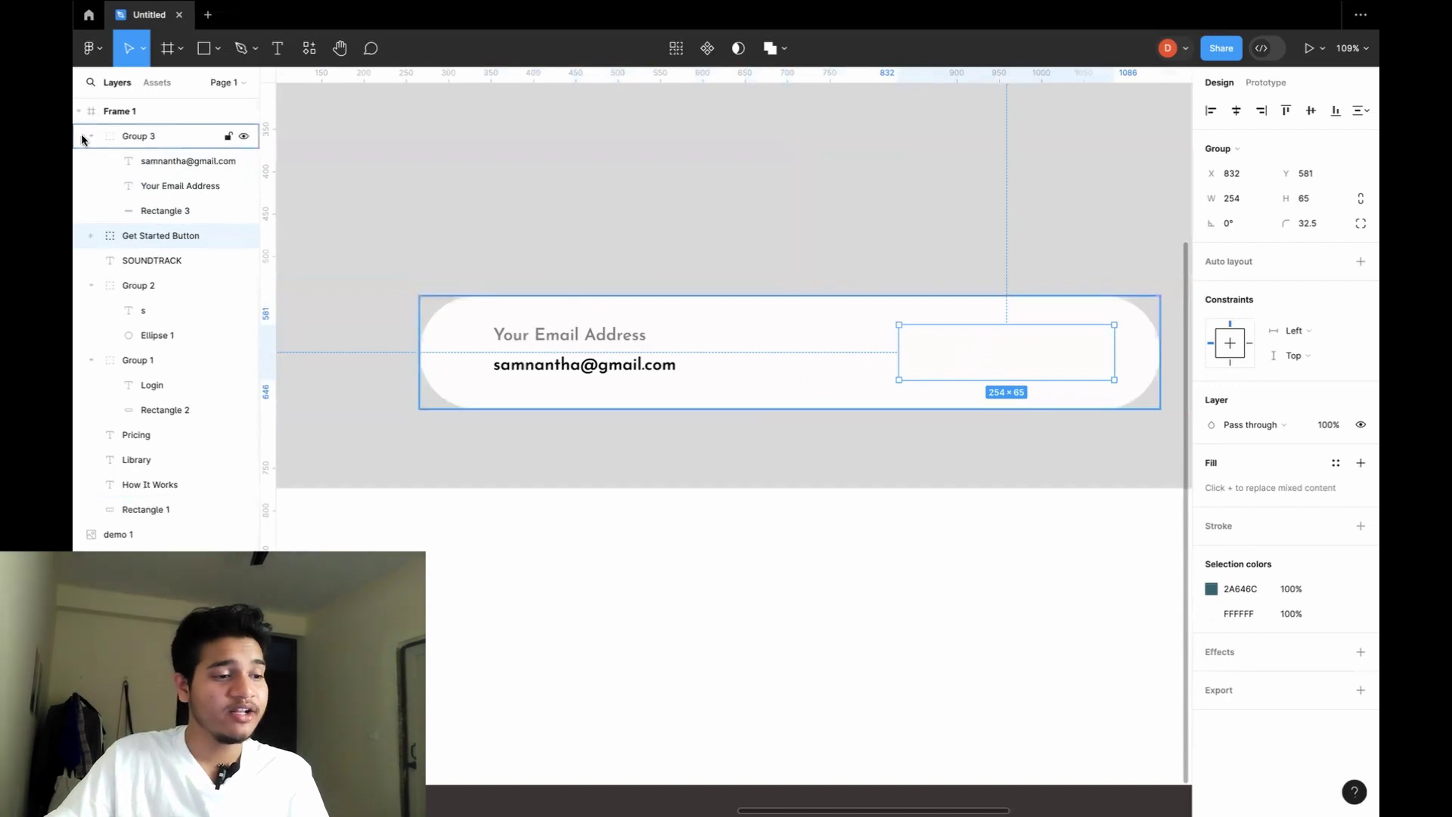
double_click(146, 137)
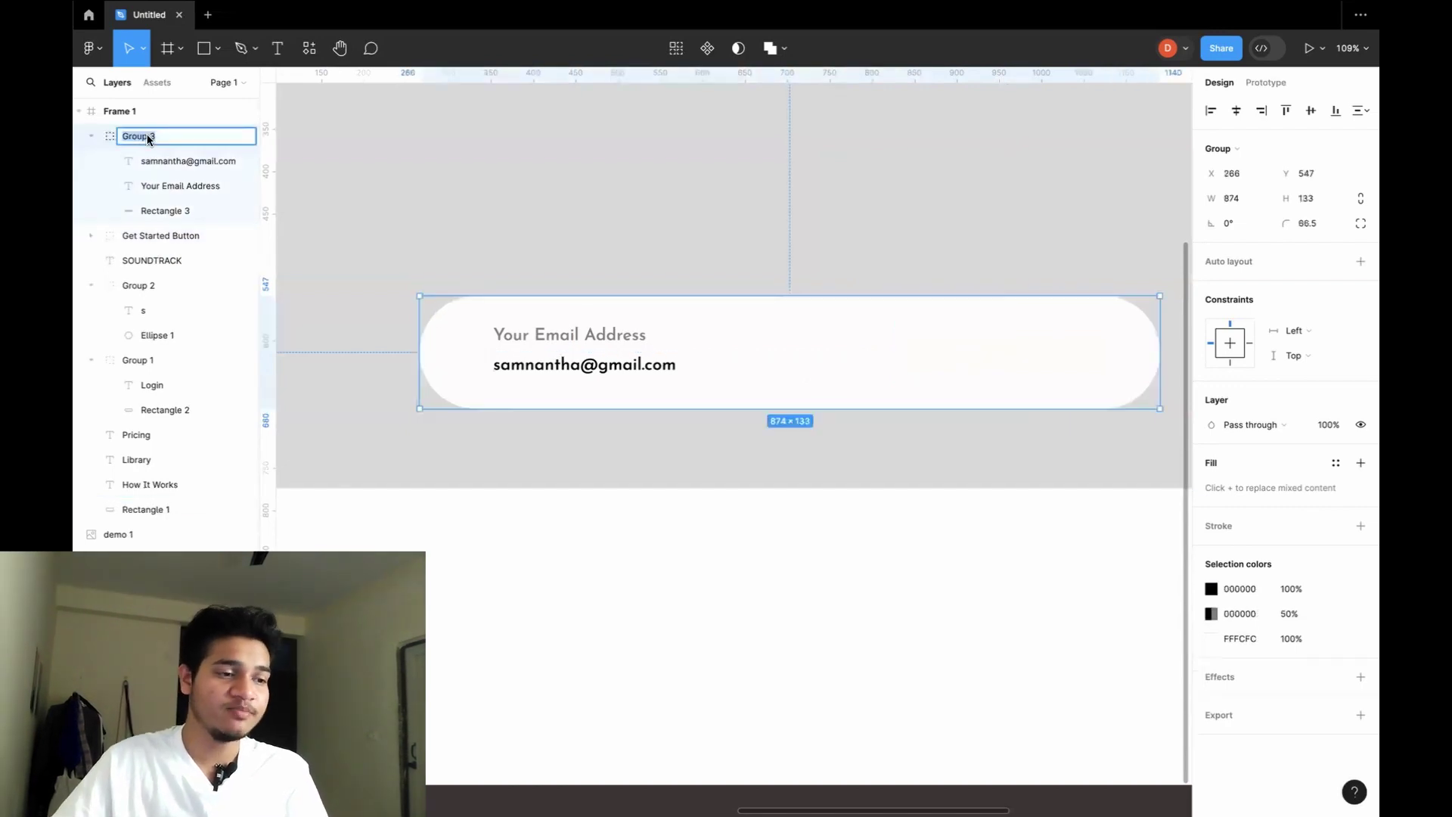
type("se")
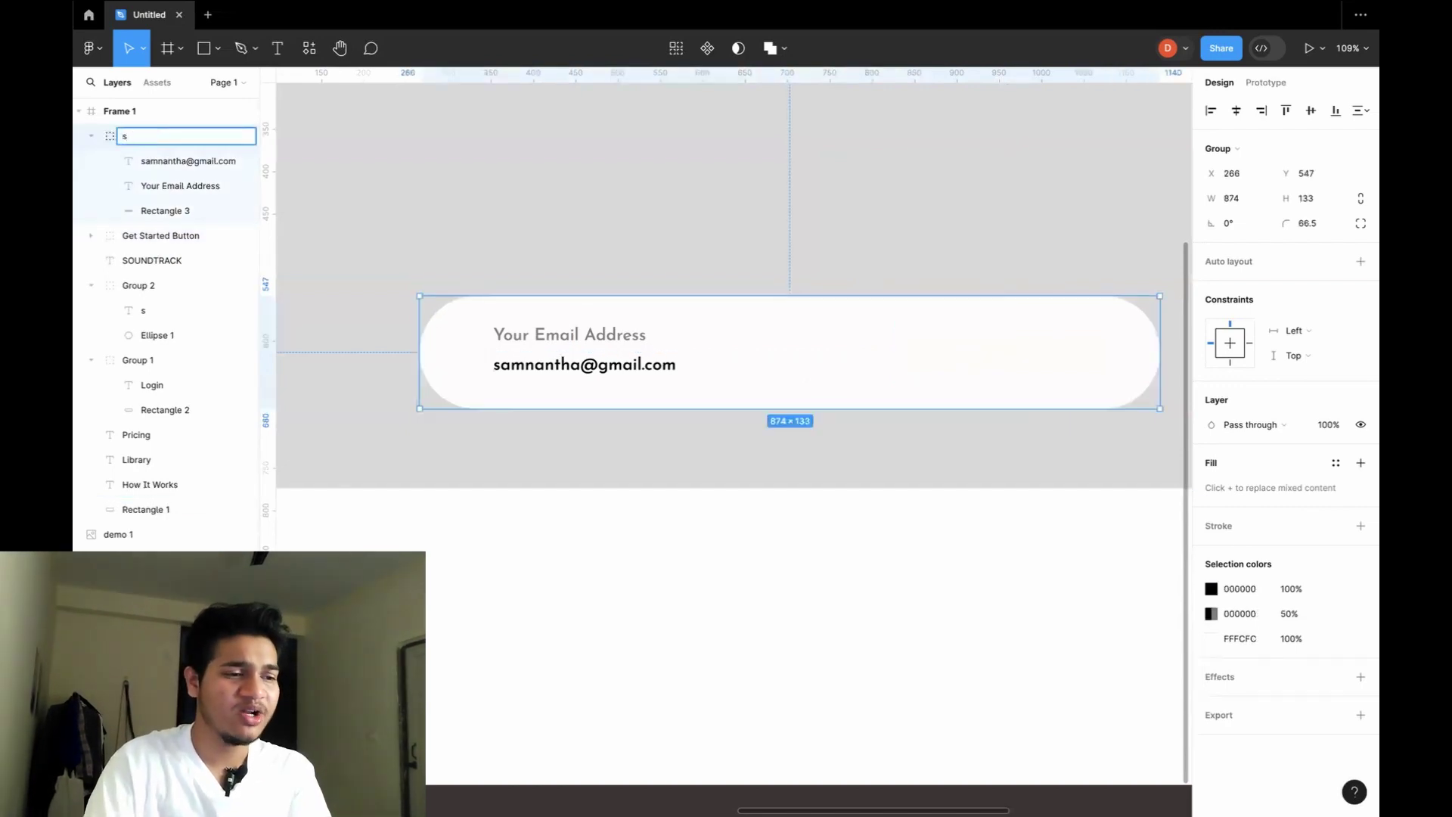
key("BackSpace")
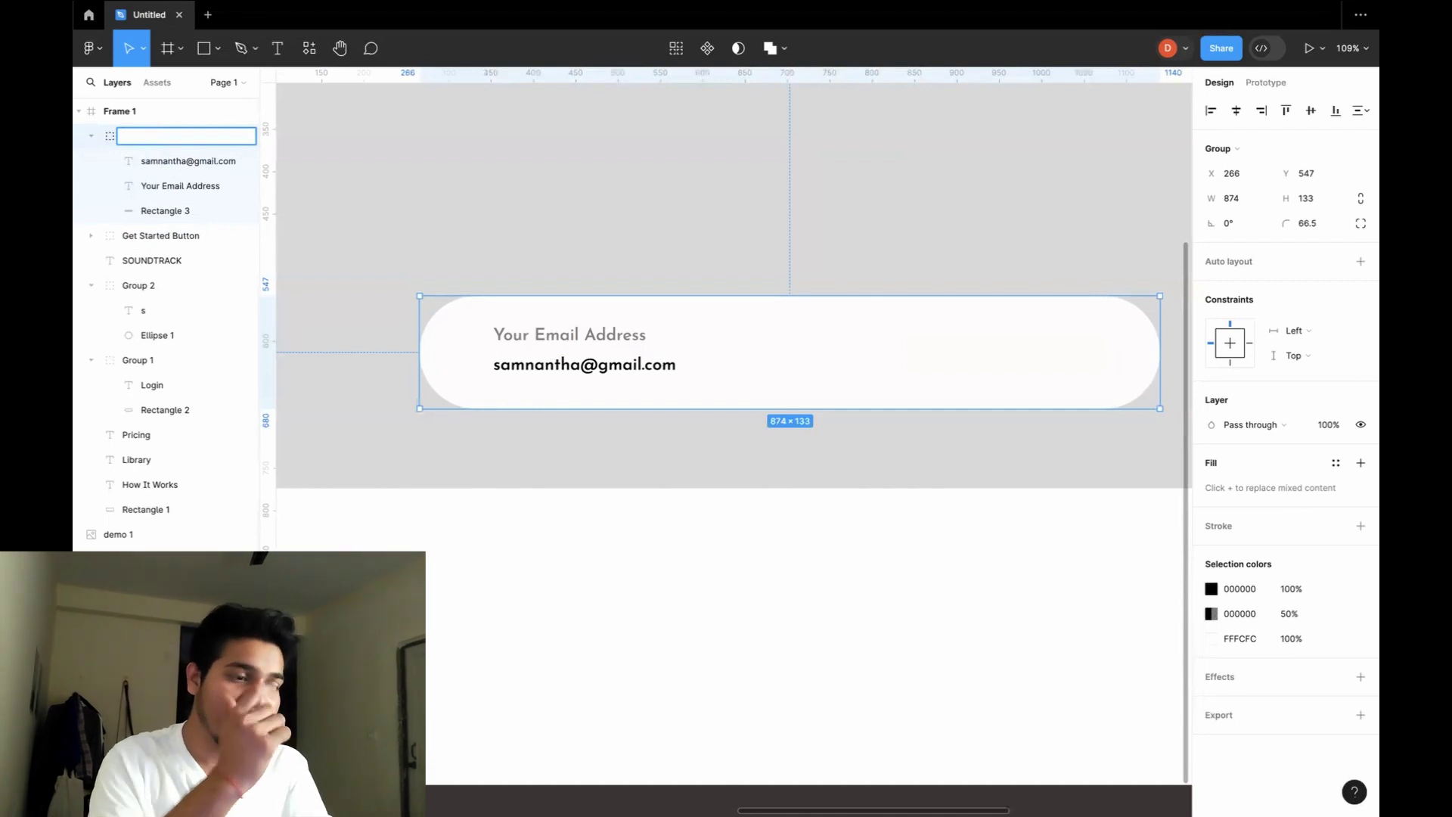
type("email t")
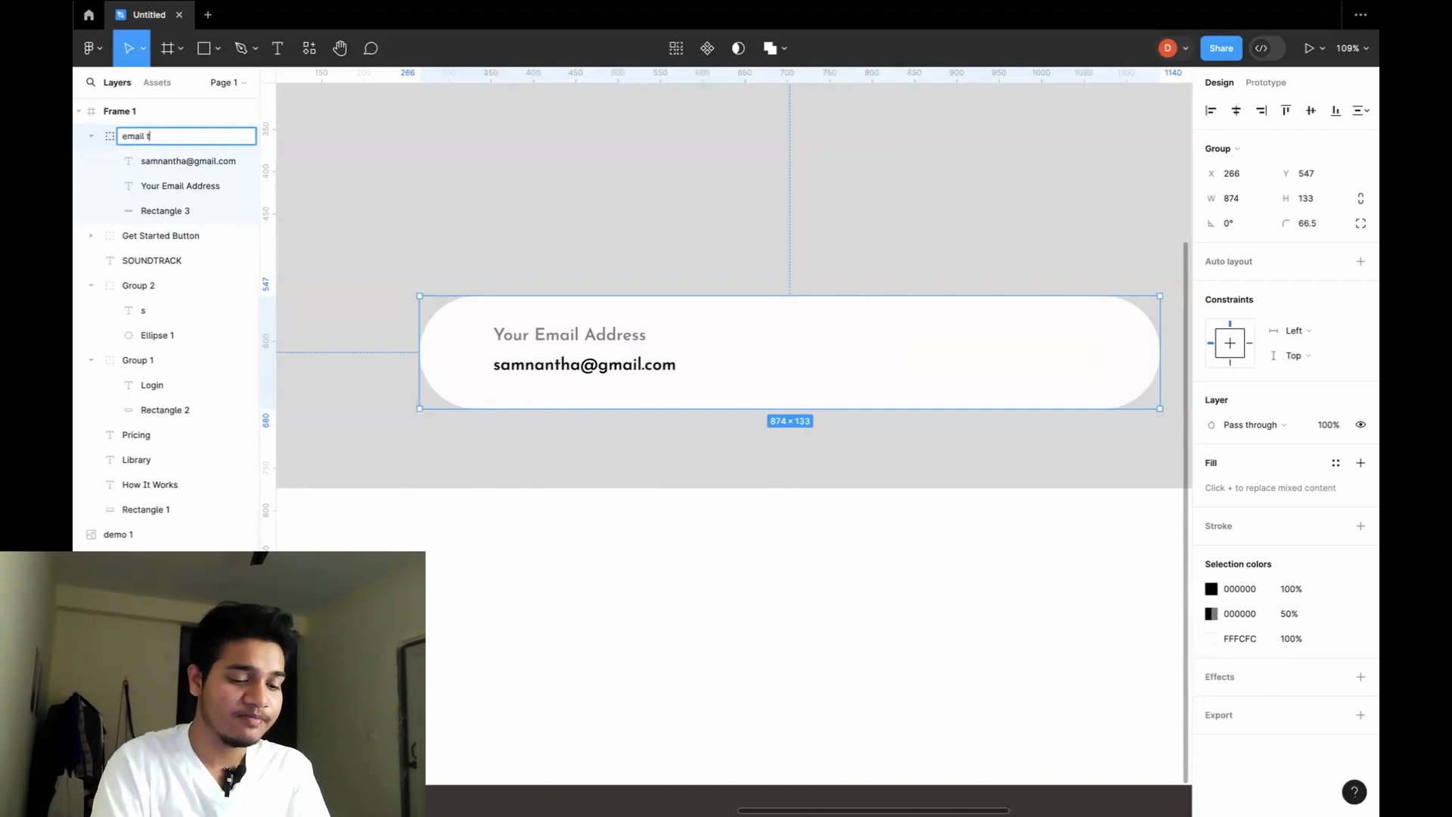
type("ab bar")
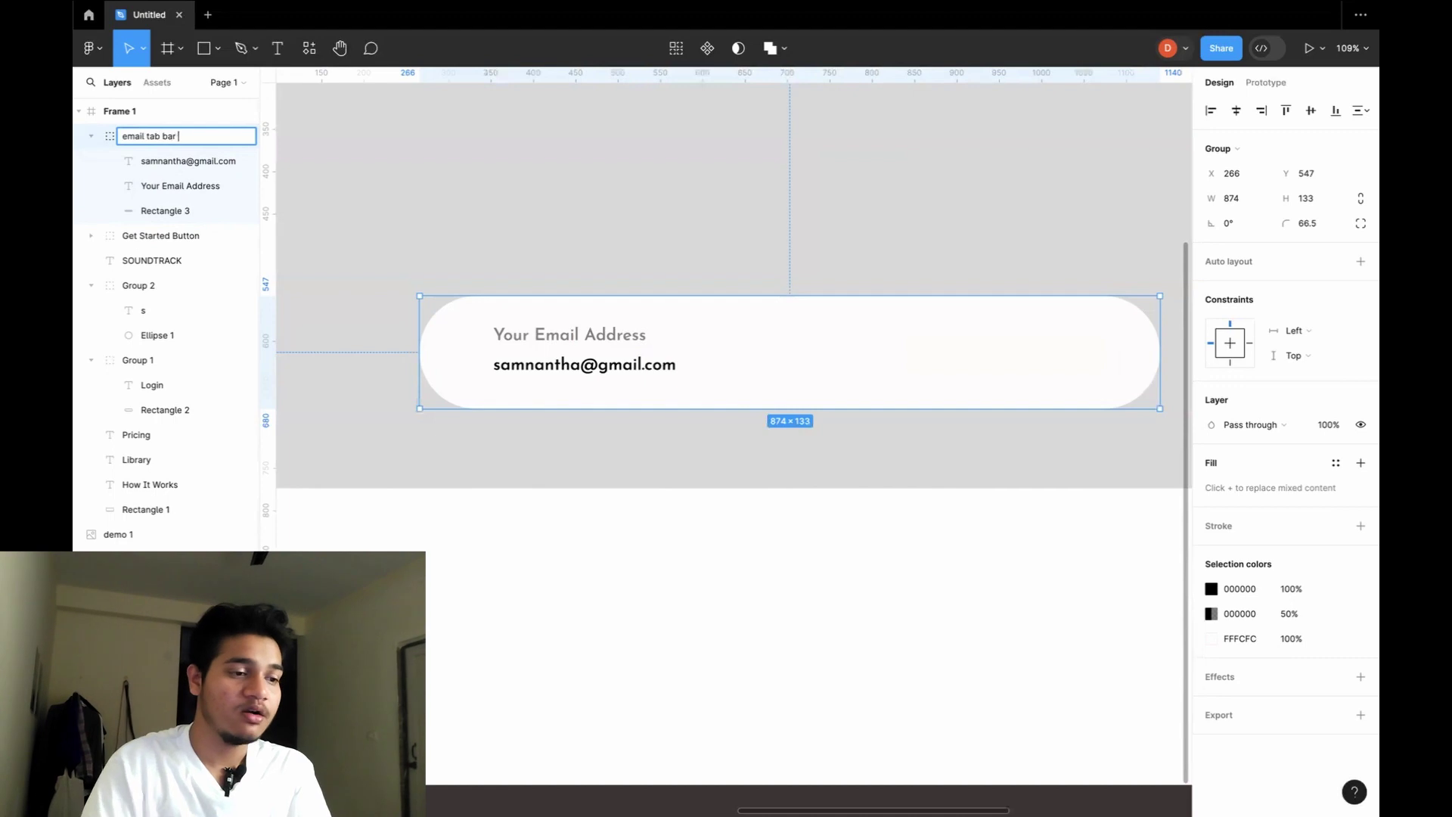
key("Return")
left_click(167, 236)
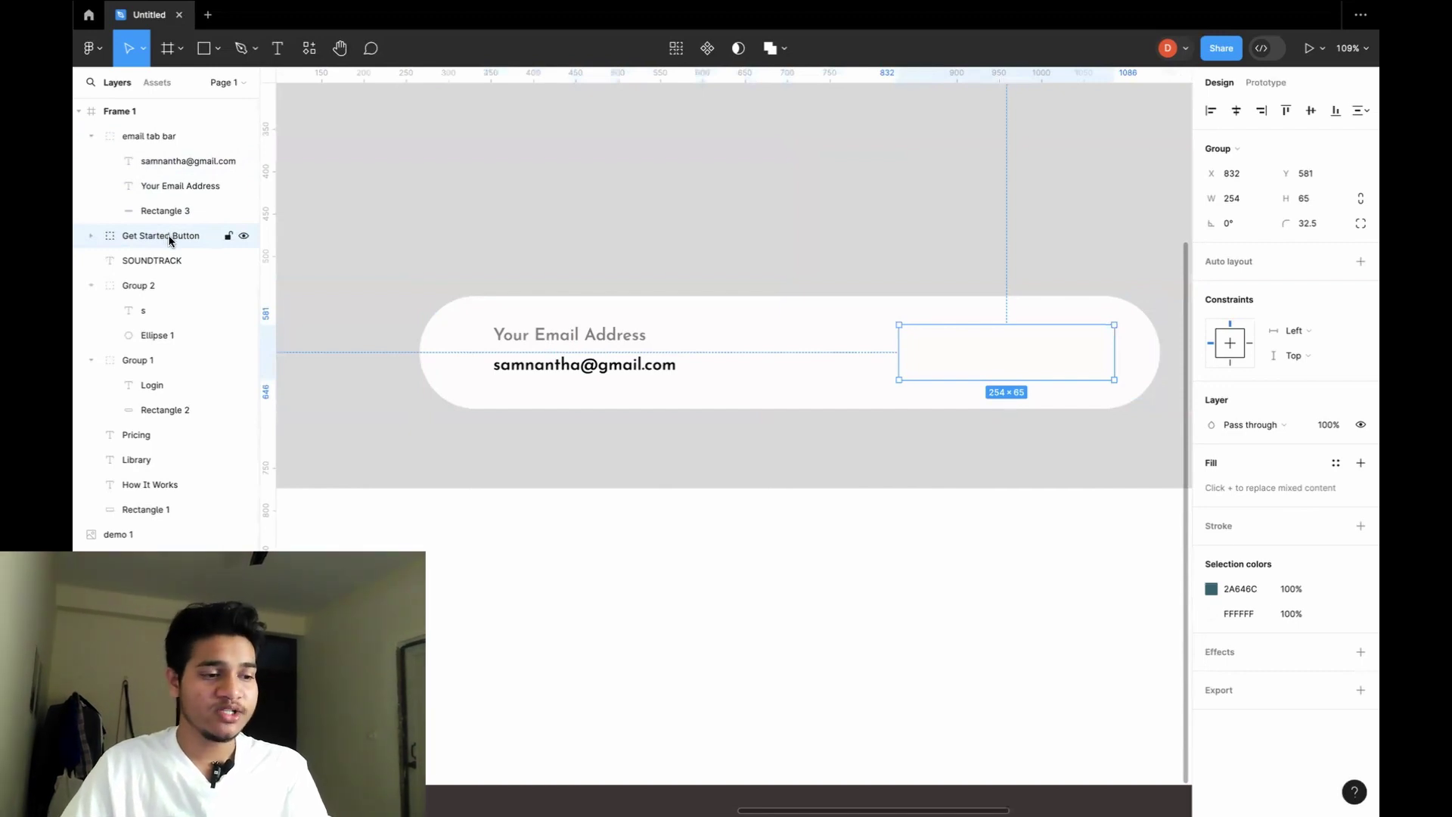
Move the Get Started Button layer into the email tab bar group and collapse it.
left_click_drag(168, 235, 172, 153)
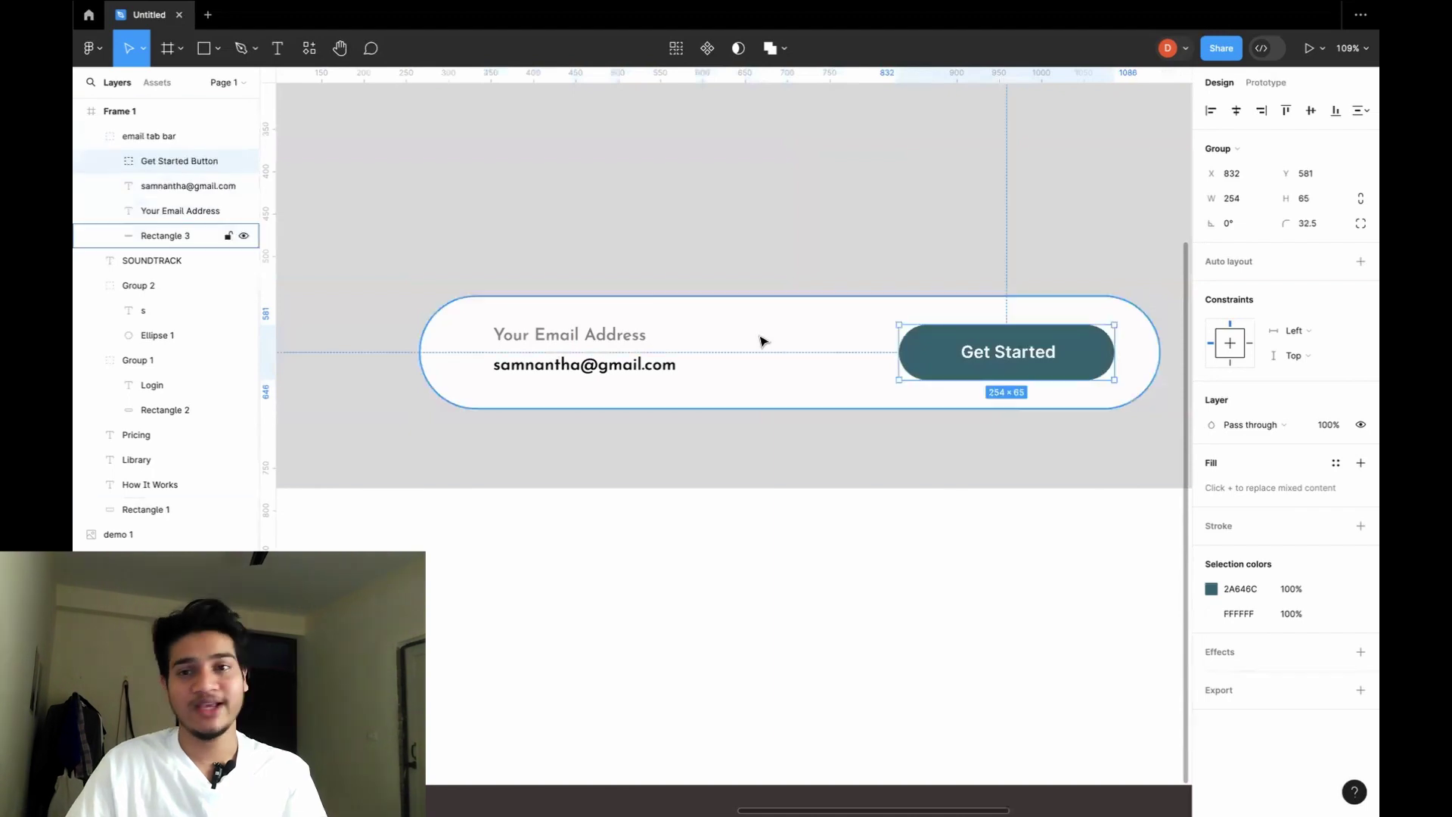
left_click(90, 137)
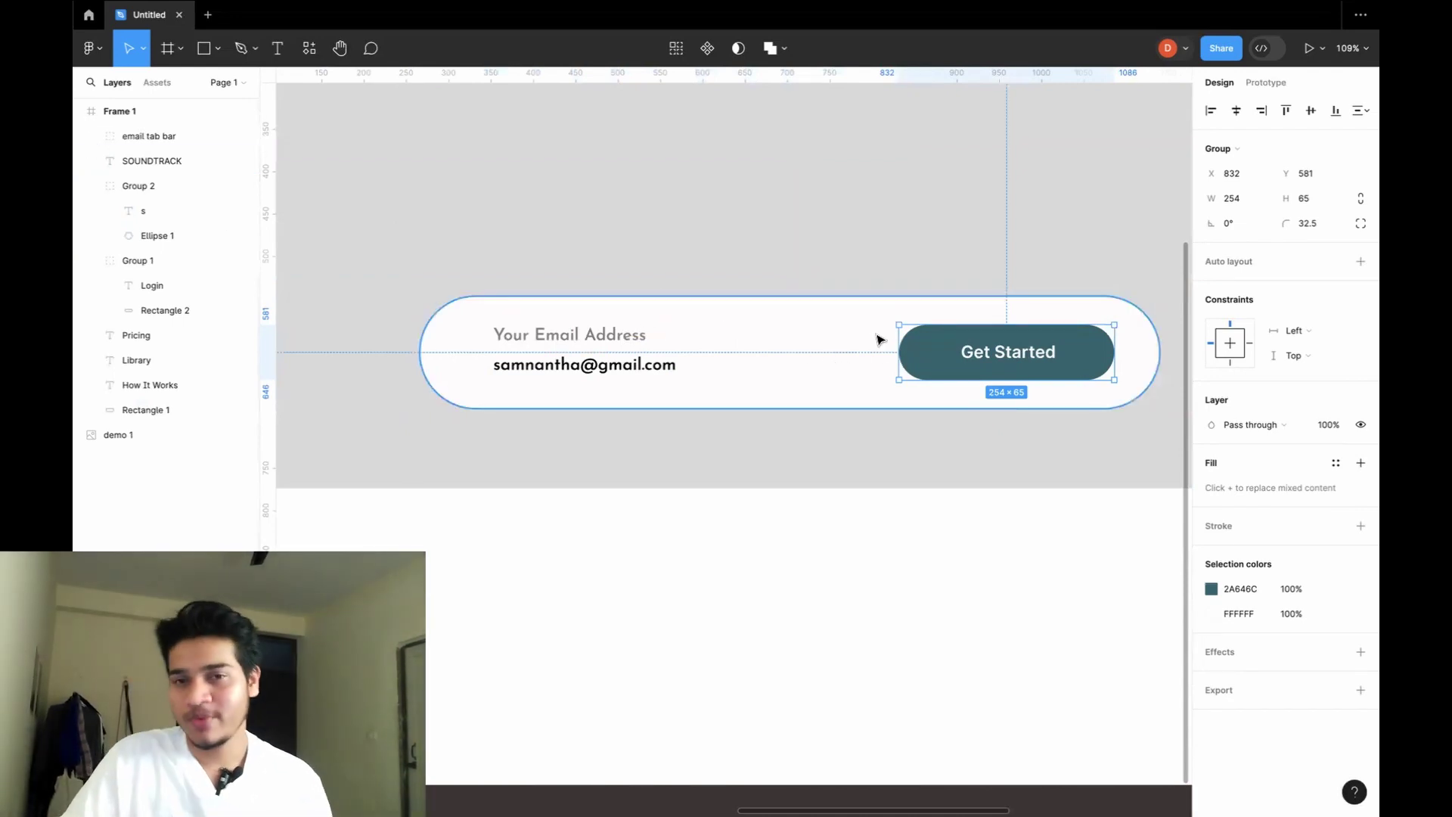
Select the grey hero background and zoom out to view all of Frame 1's hero.
left_click(867, 446)
scroll(868, 460, "down", 5)
scroll(868, 460, "down", 4)
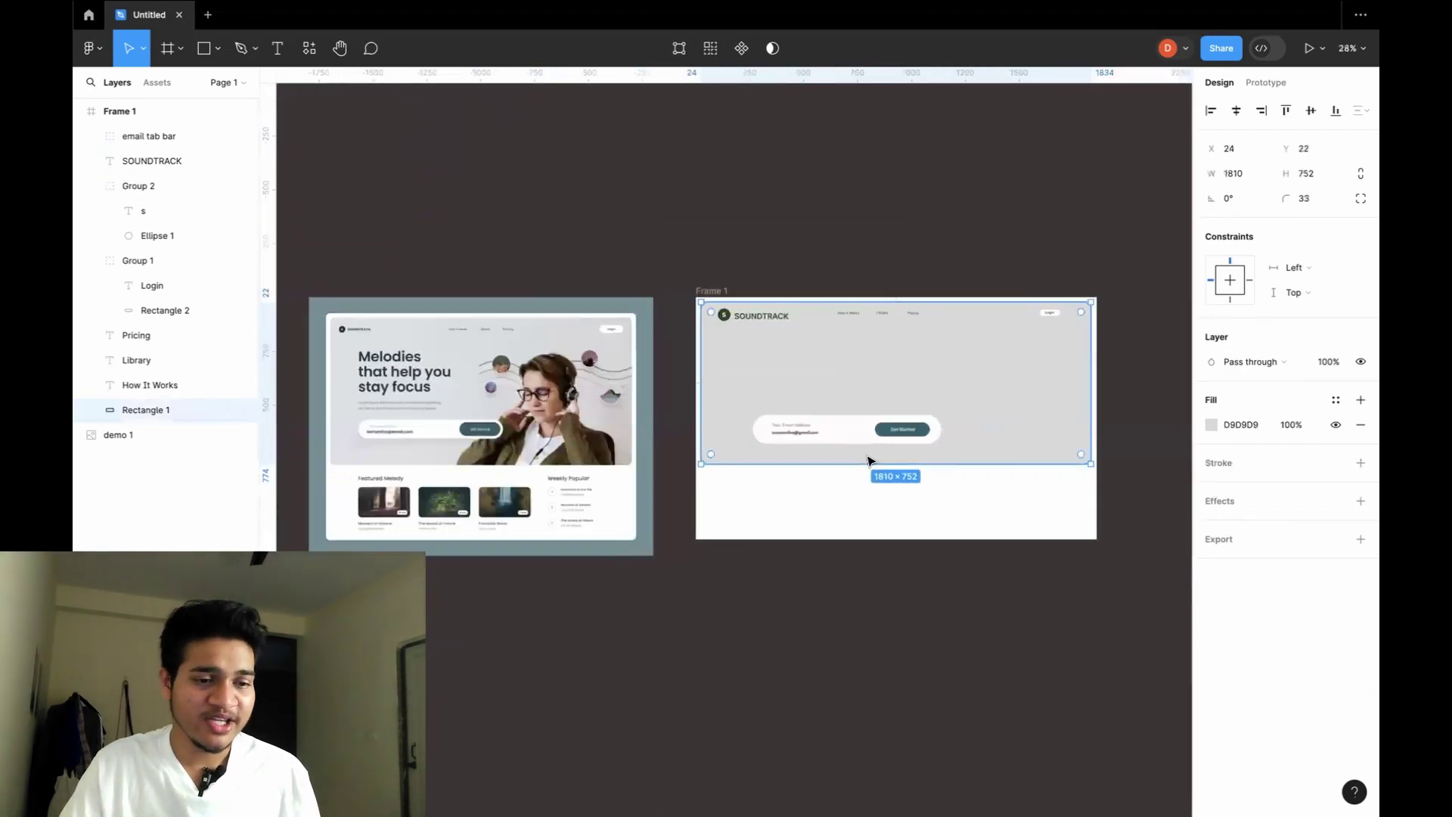
scroll(868, 460, "up", 2)
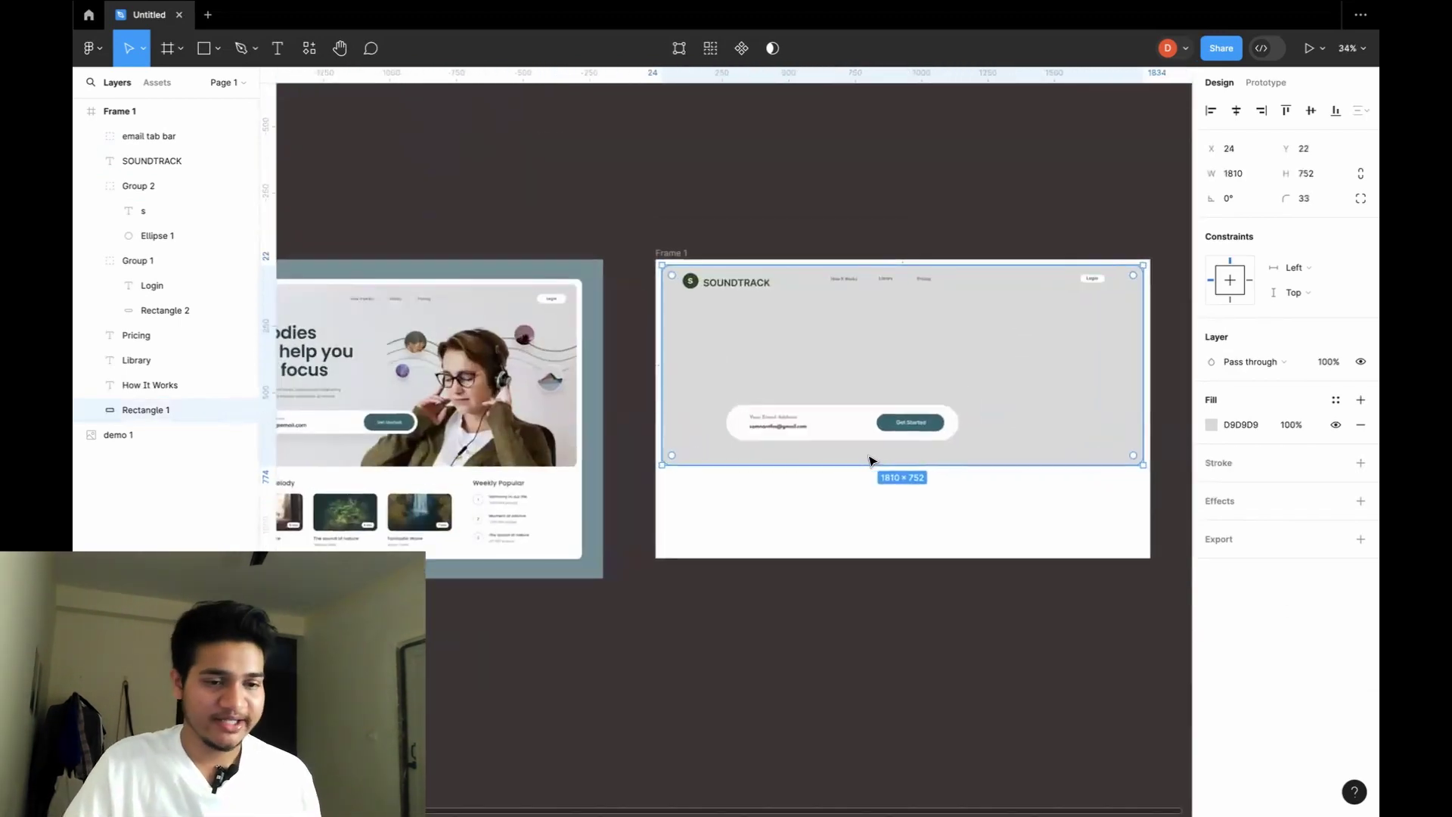
scroll(816, 344, "left", 5)
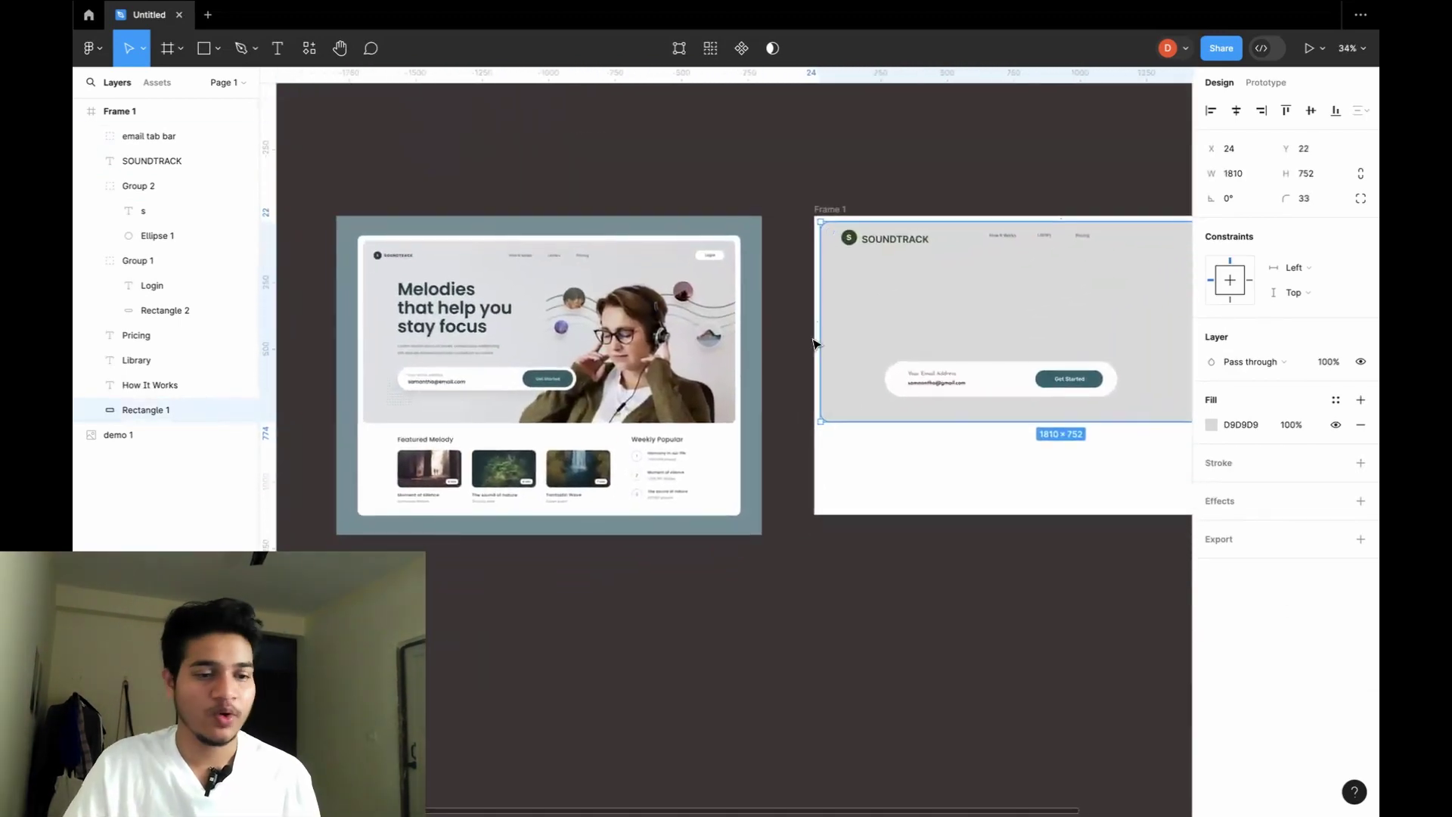
scroll(585, 356, "up", 5)
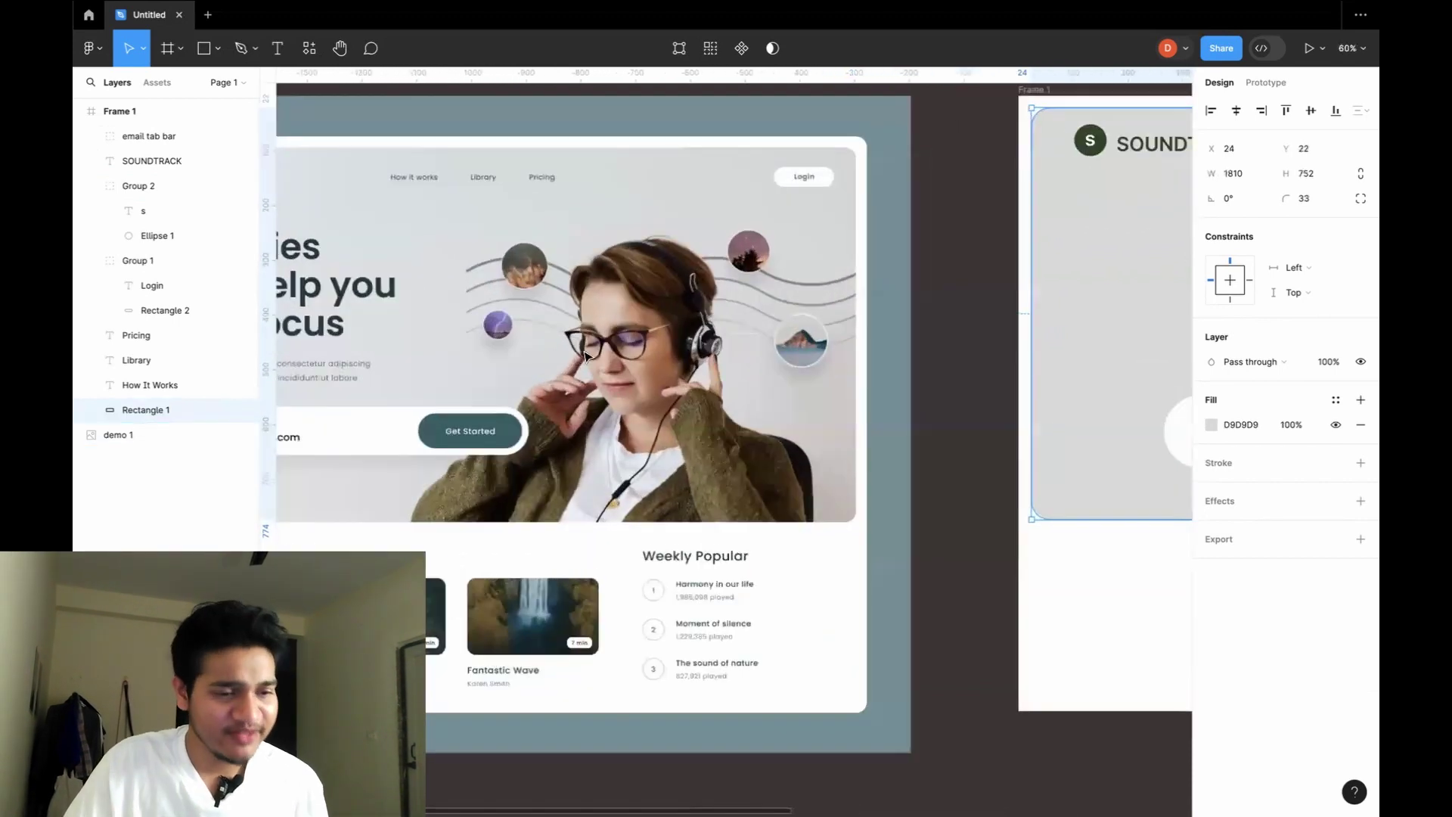
scroll(585, 355, "up", 6)
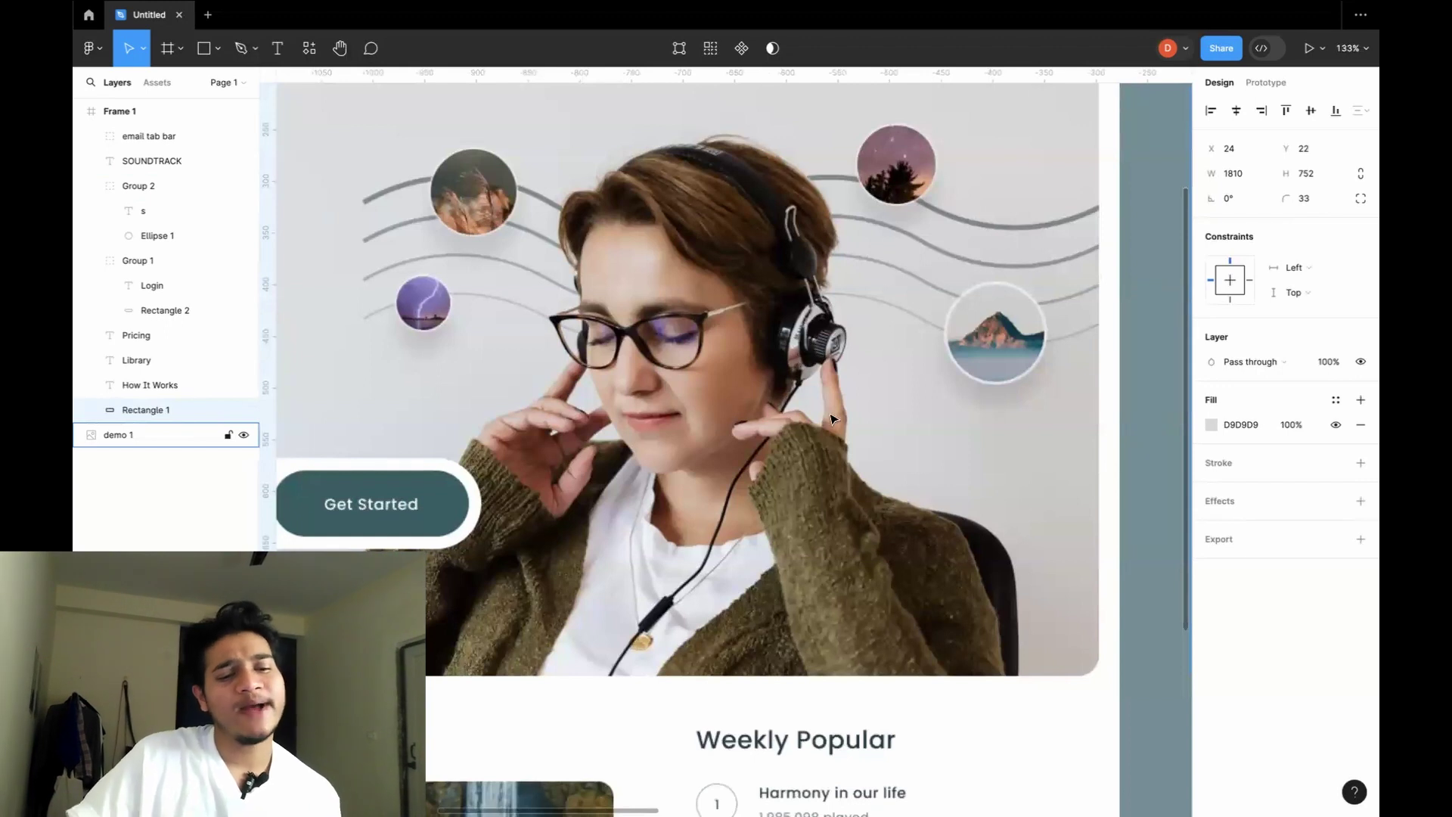
scroll(830, 418, "down", 5)
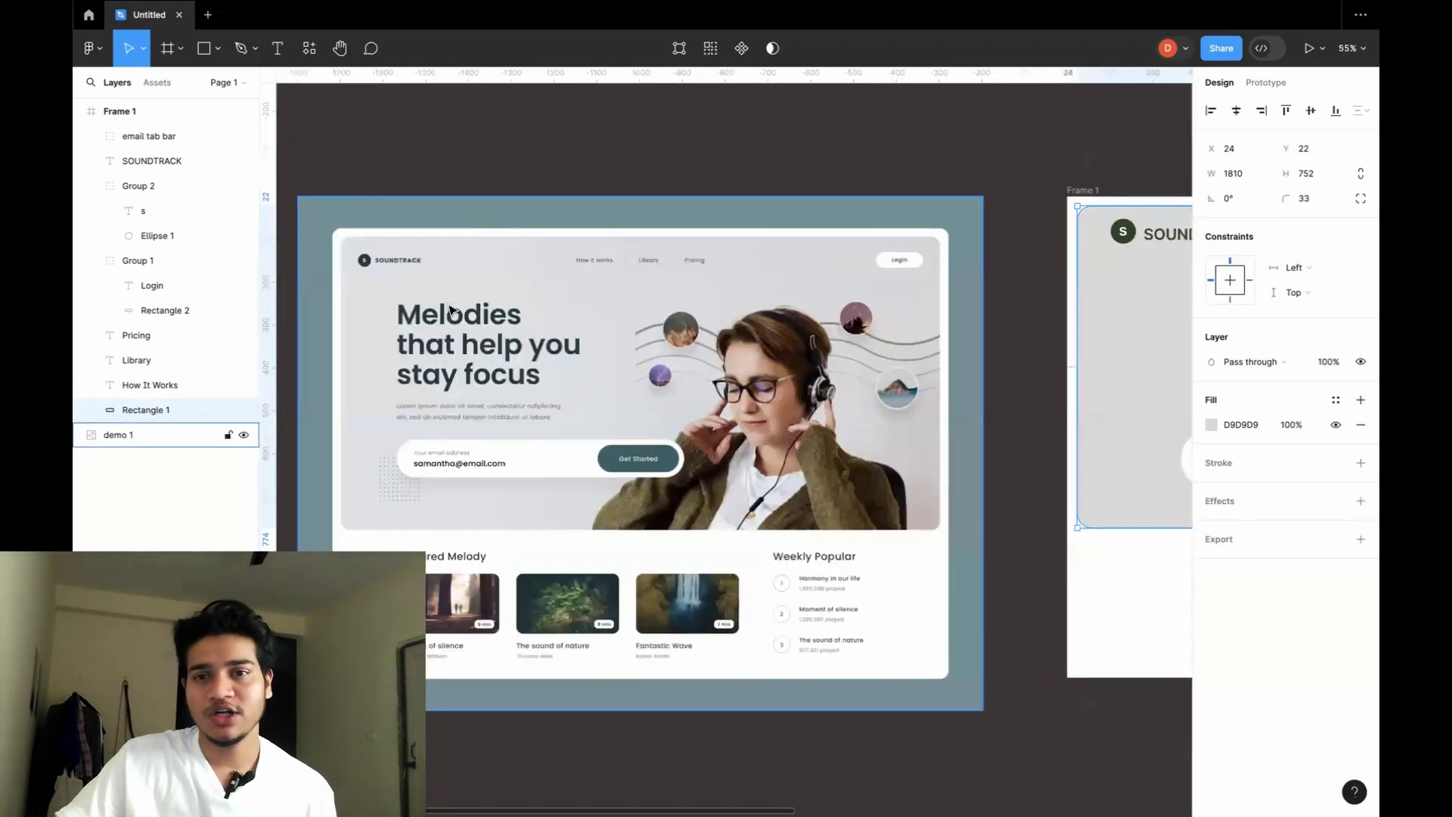
Pan across to the demo 1 reference image, select it, and zoom in on its details.
scroll(492, 314, "right", 5)
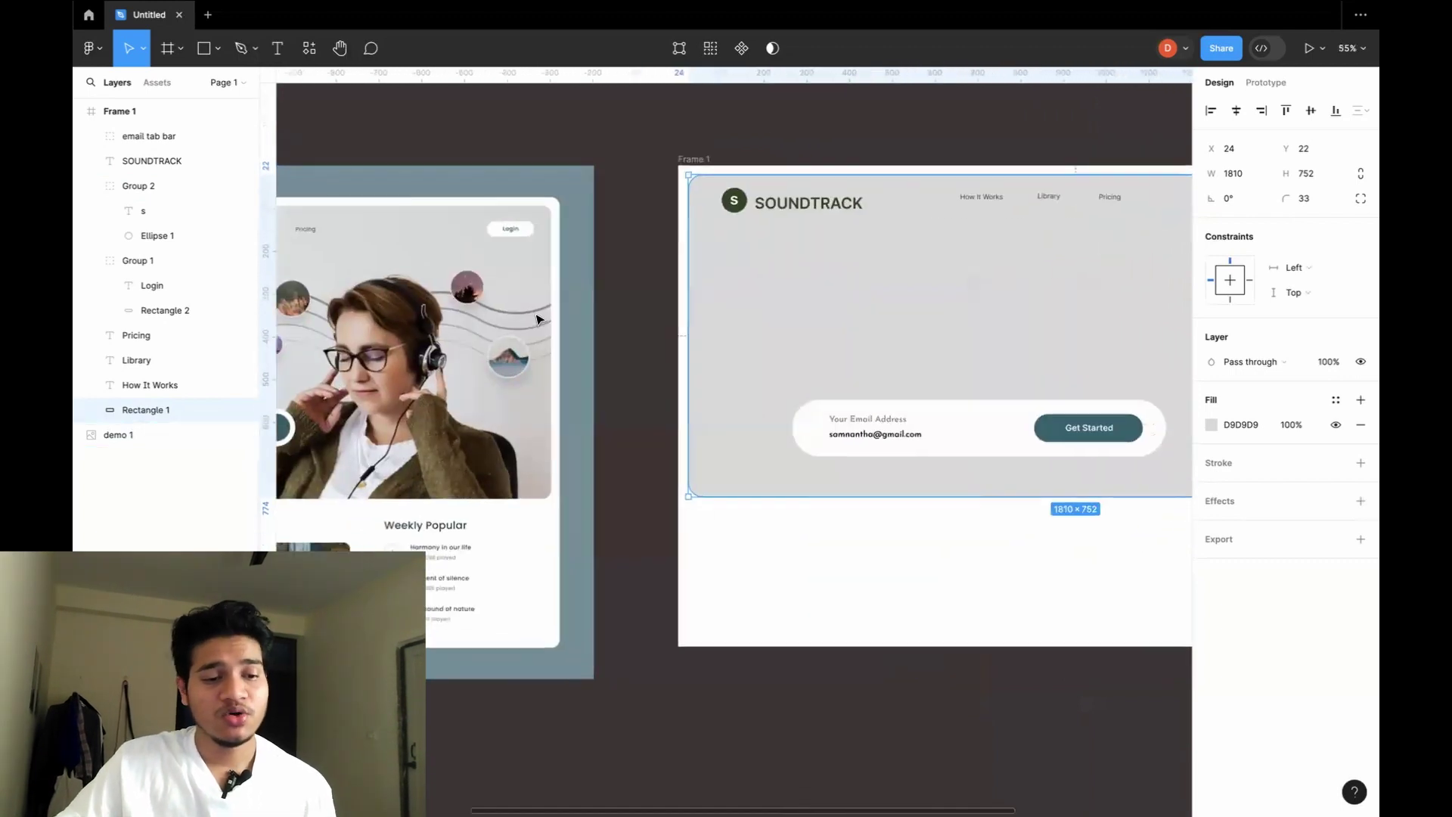
scroll(538, 319, "left", 5)
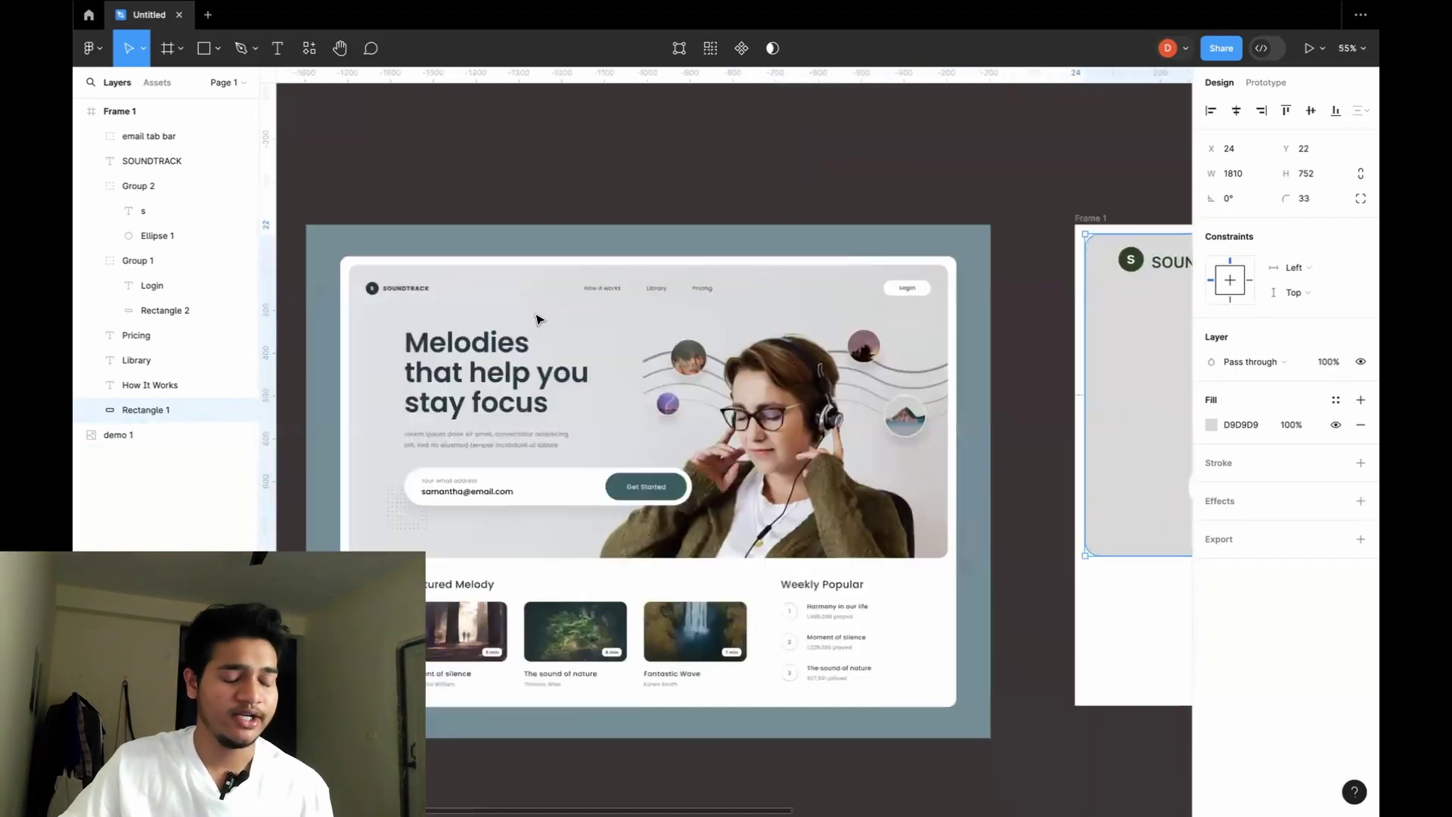
scroll(538, 319, "right", 2)
scroll(538, 318, "down", 1)
scroll(537, 319, "right", 1)
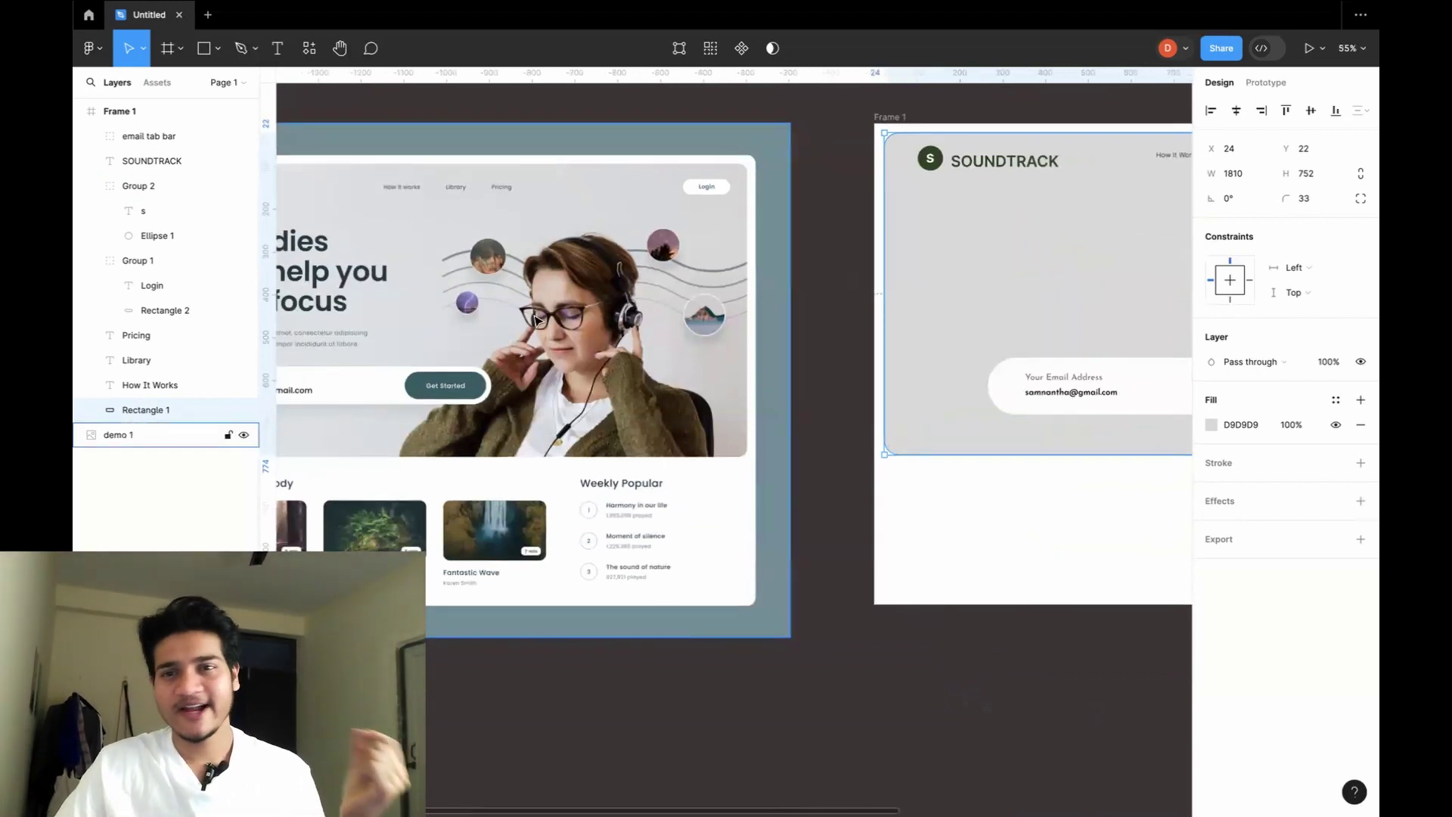
key("ctrl+Up")
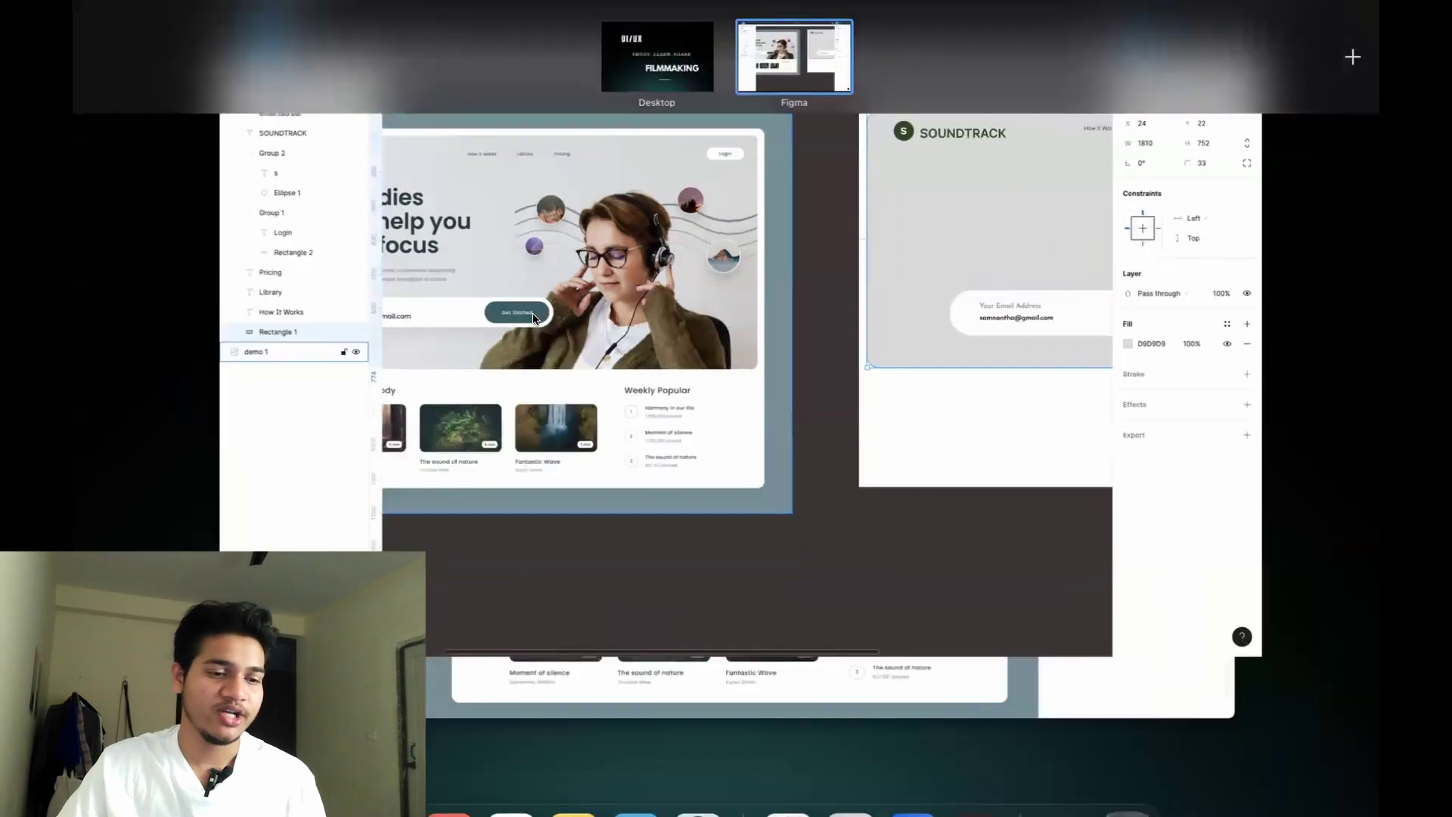
left_click(673, 331)
scroll(673, 331, "down", 5)
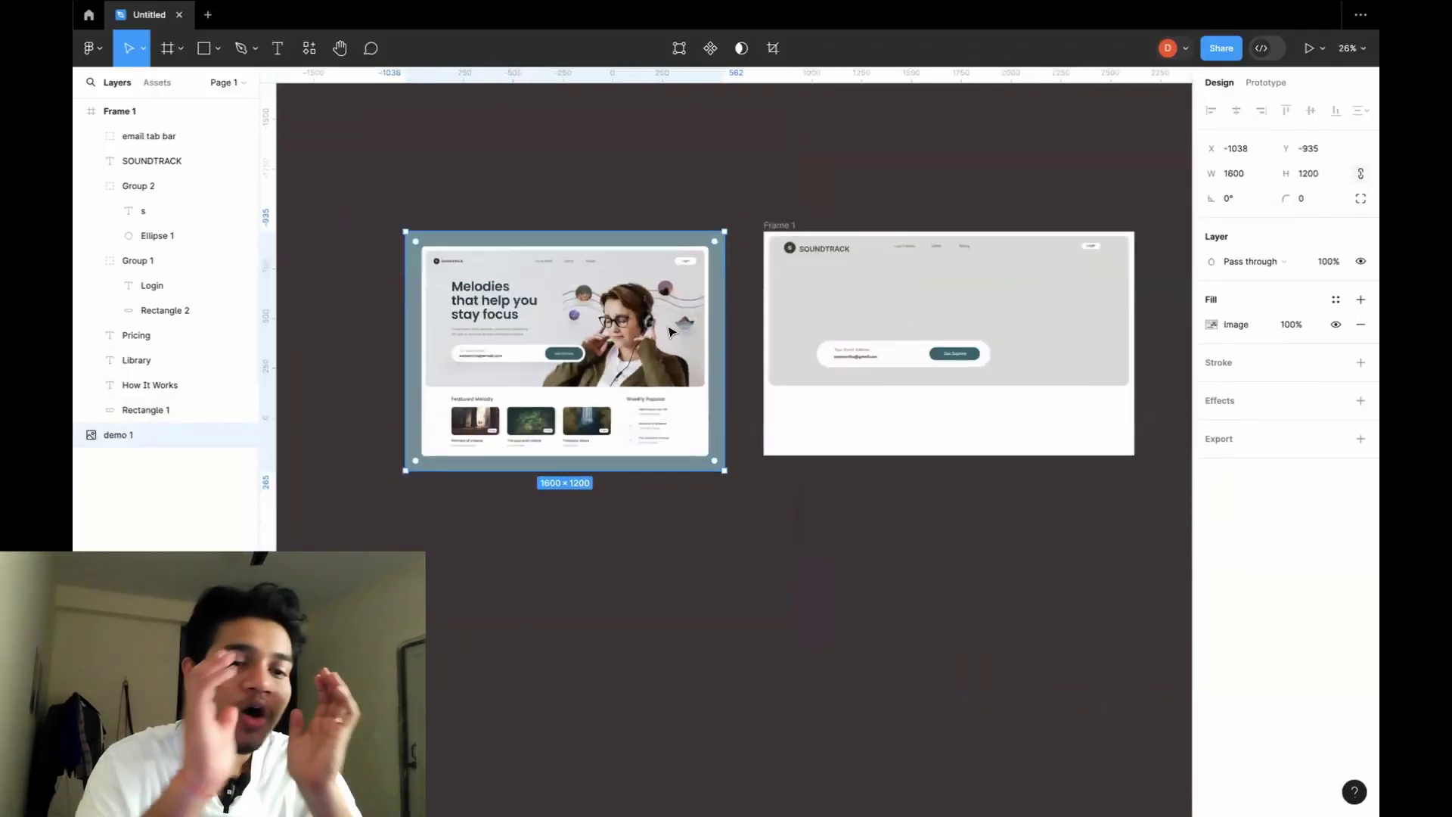